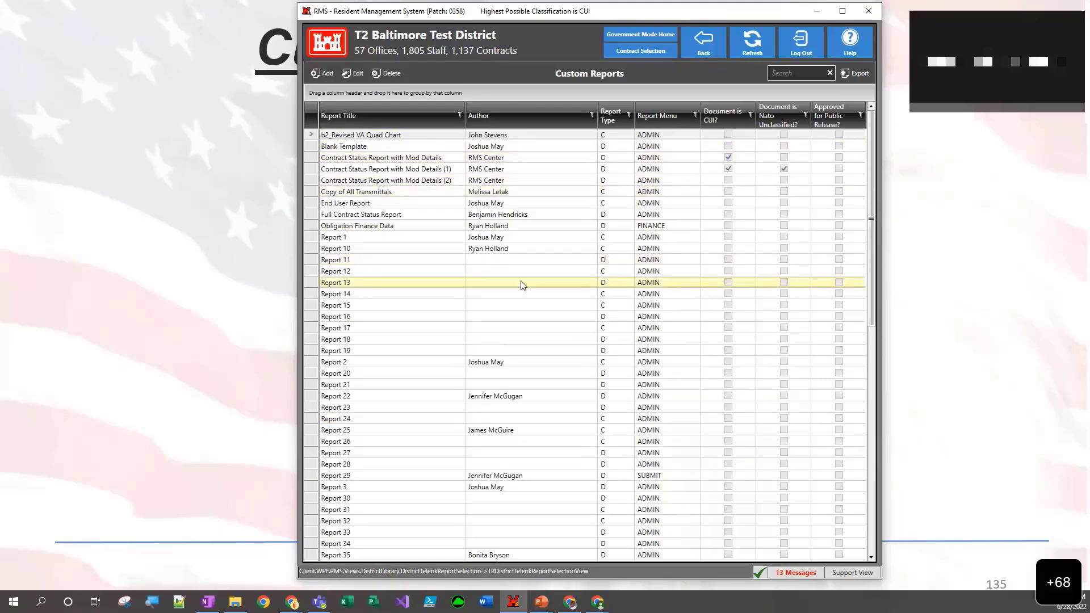
- Open the Wideband Satellite Communications Center contract's description and display the field information overlay
scroll(531, 290, down, 2)
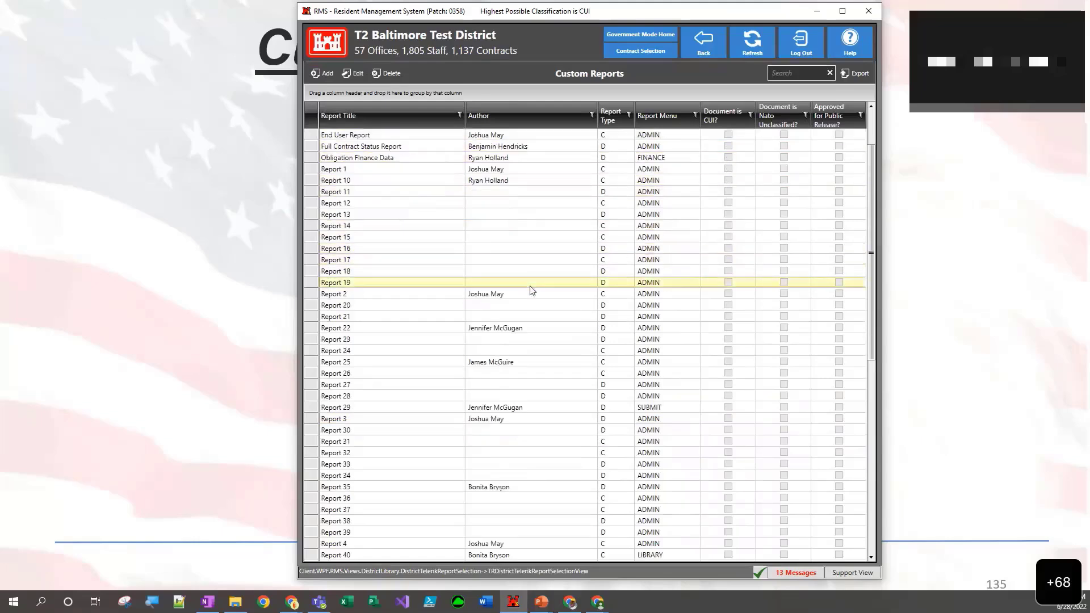
scroll(531, 289, up, 2)
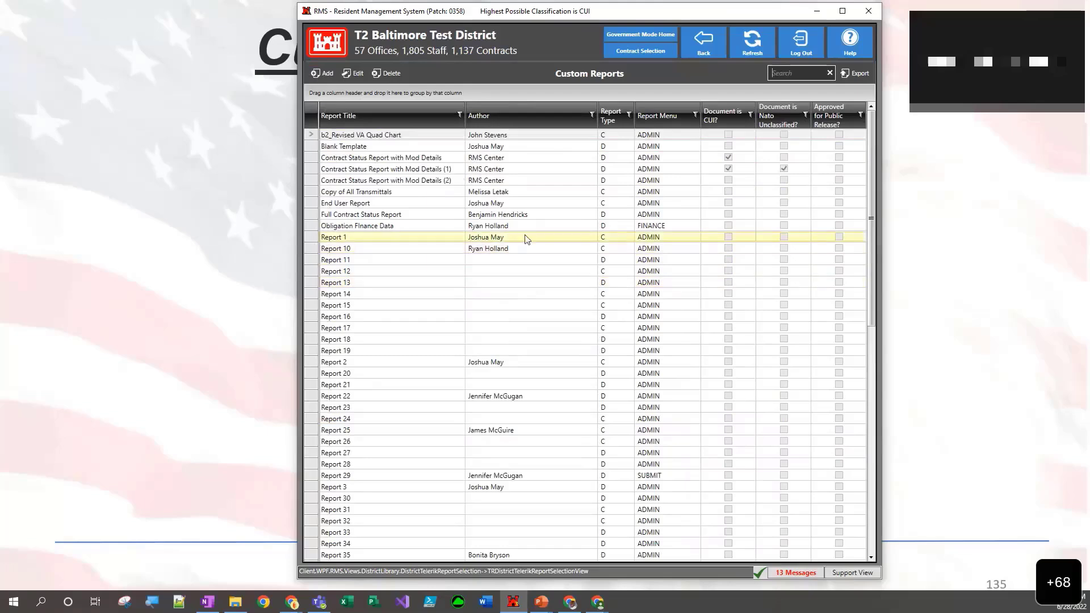
click(702, 52)
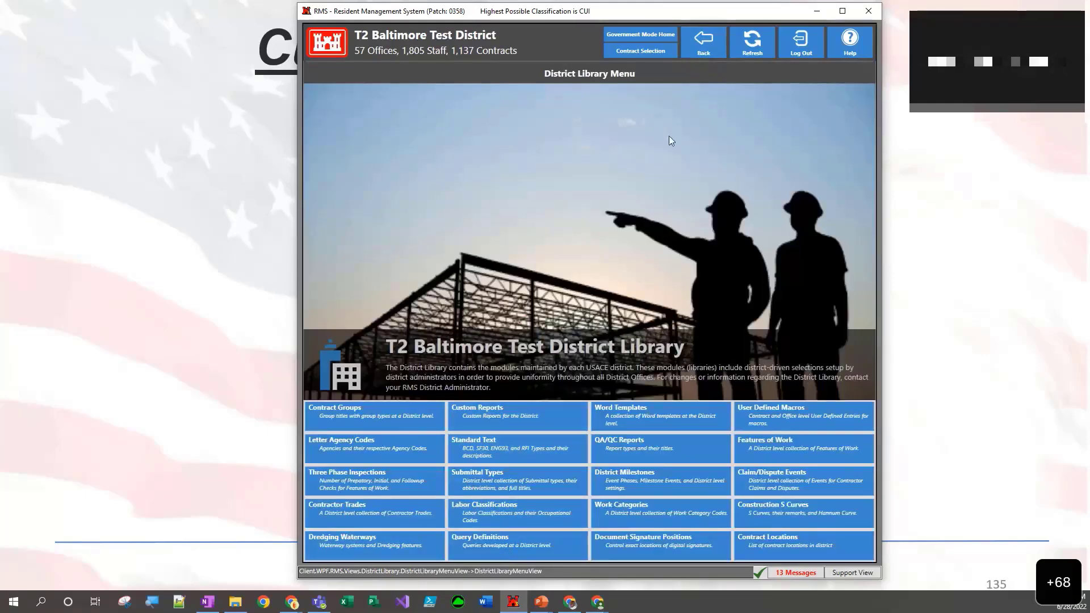
click(696, 43)
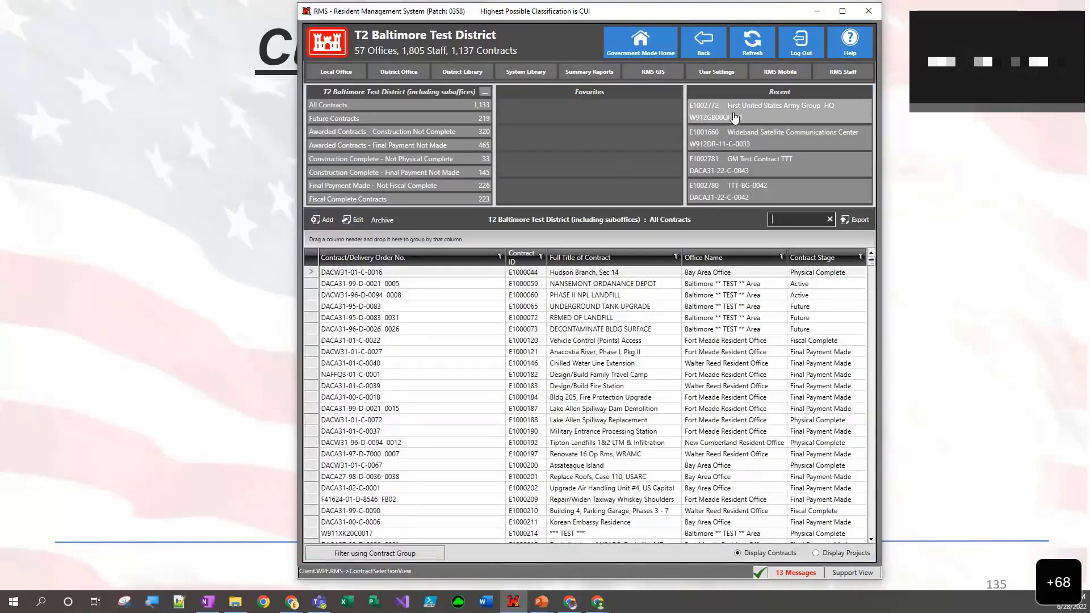
click(738, 136)
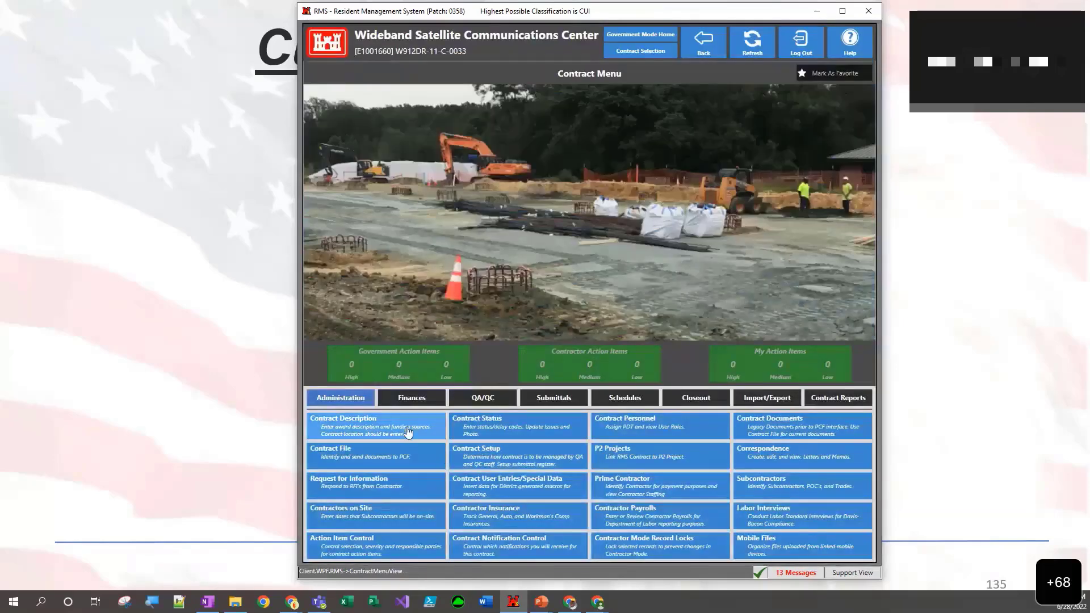
click(407, 430)
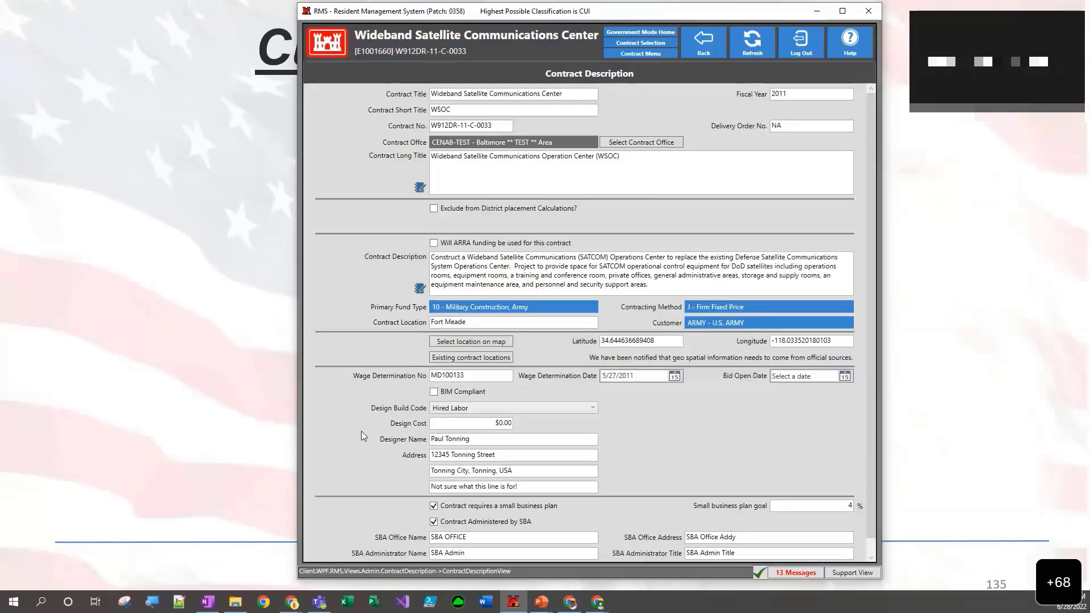
key(ctrl+shift+f)
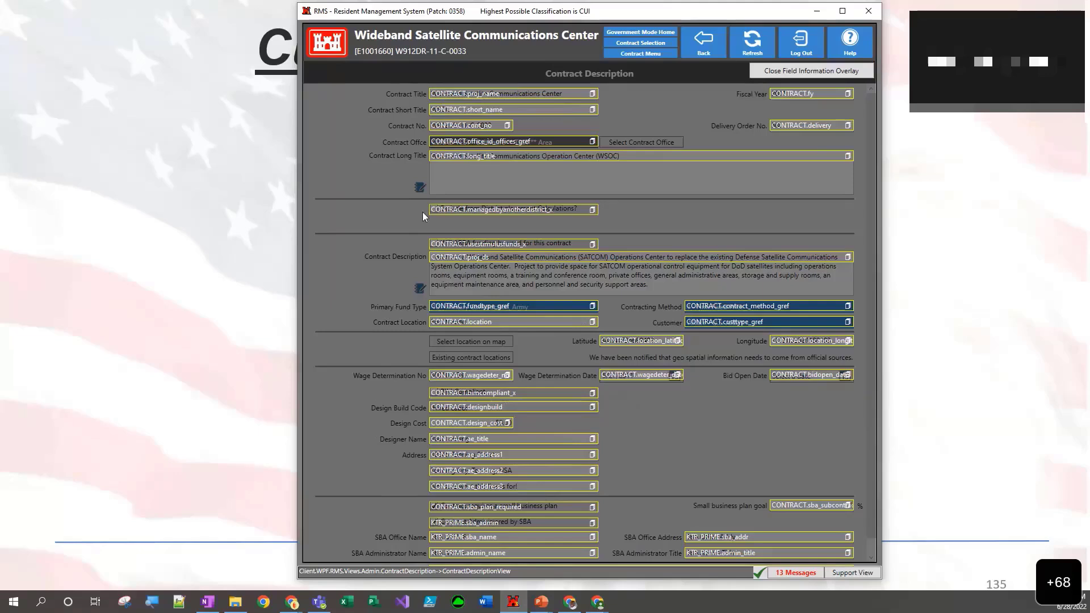
- Return to contract selection and open the custom reports list in the District Library
click(699, 49)
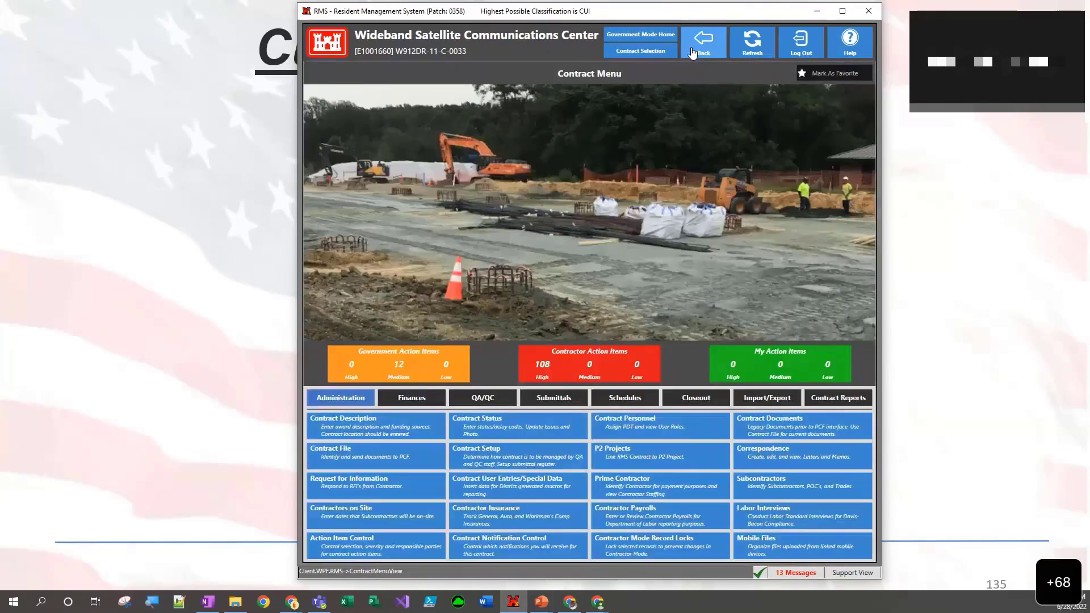
click(700, 49)
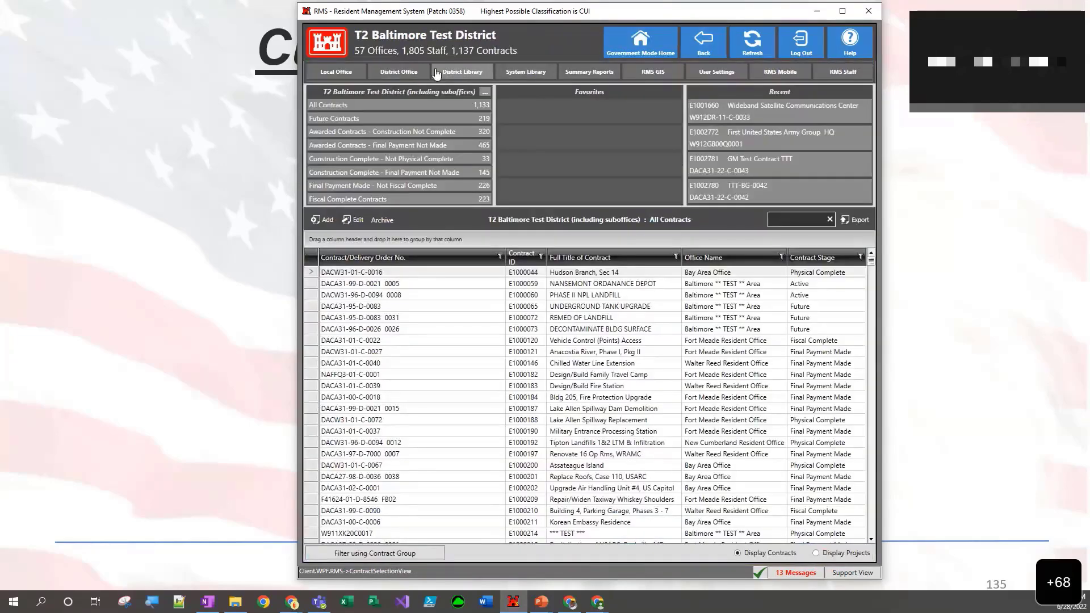
click(455, 70)
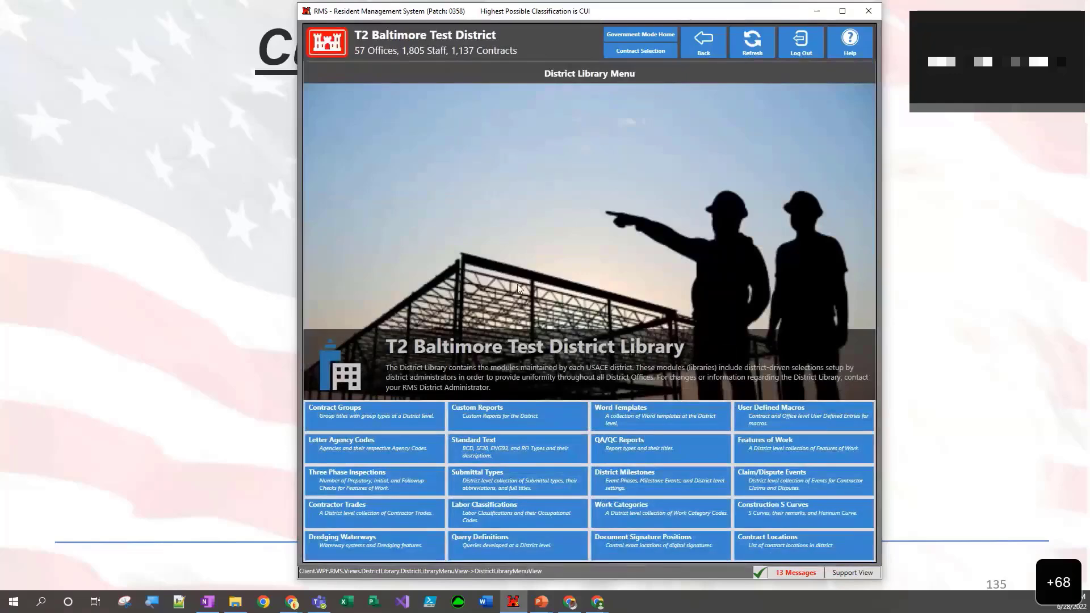
click(491, 411)
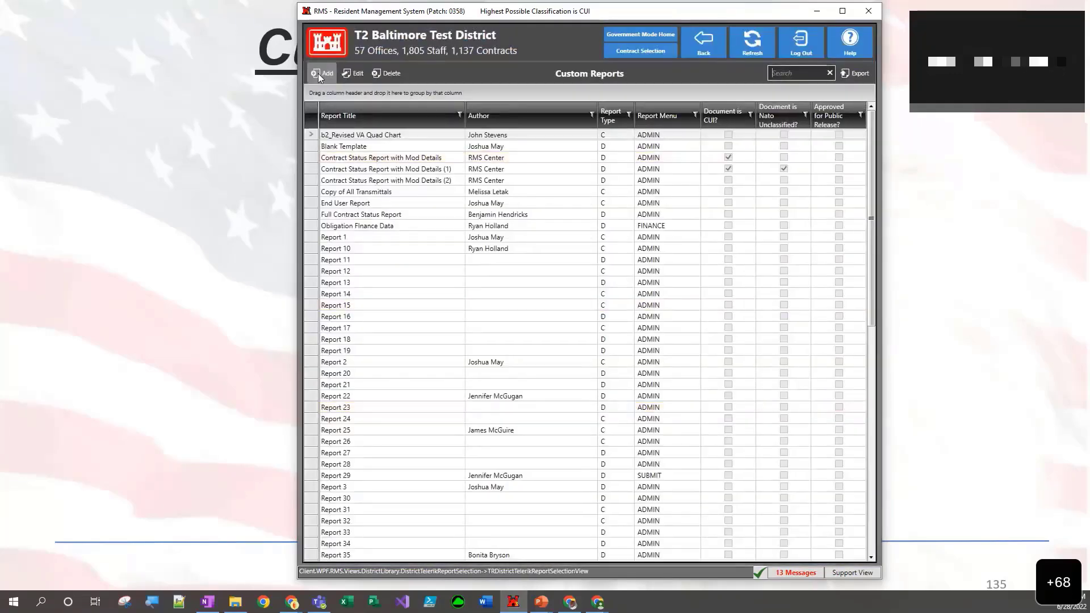
- Add a new custom report and title it "Report 61 - TTT 4"
click(322, 74)
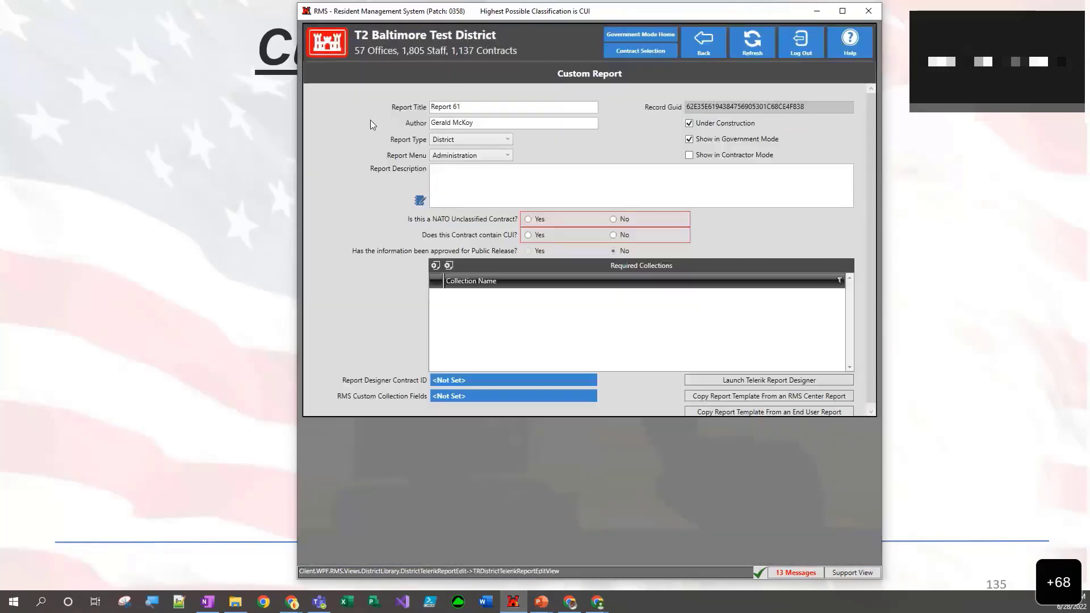
click(484, 107)
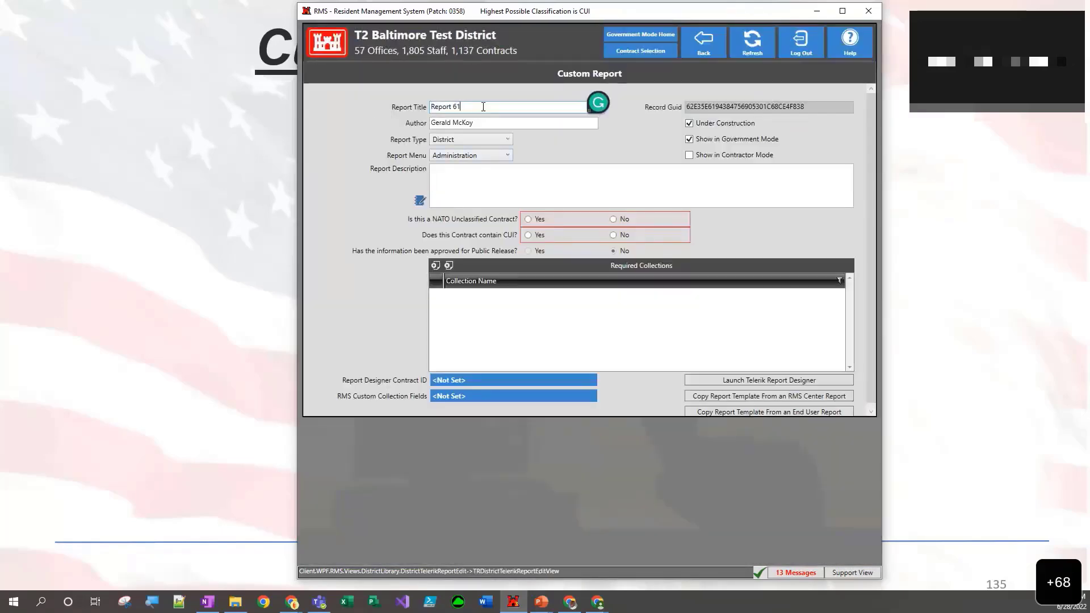
text(- TTT 4)
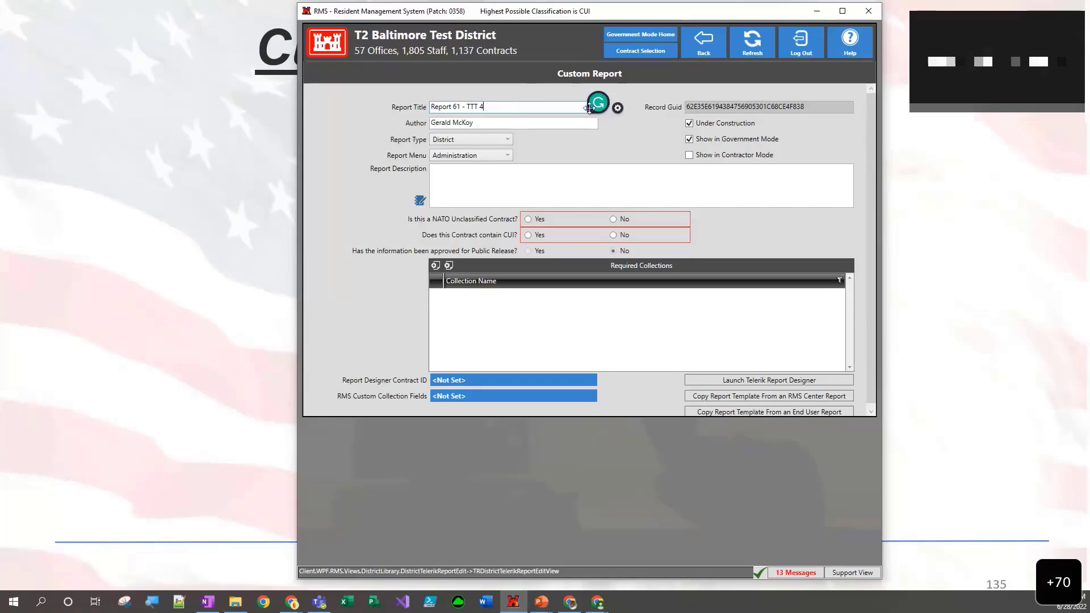
click(451, 121)
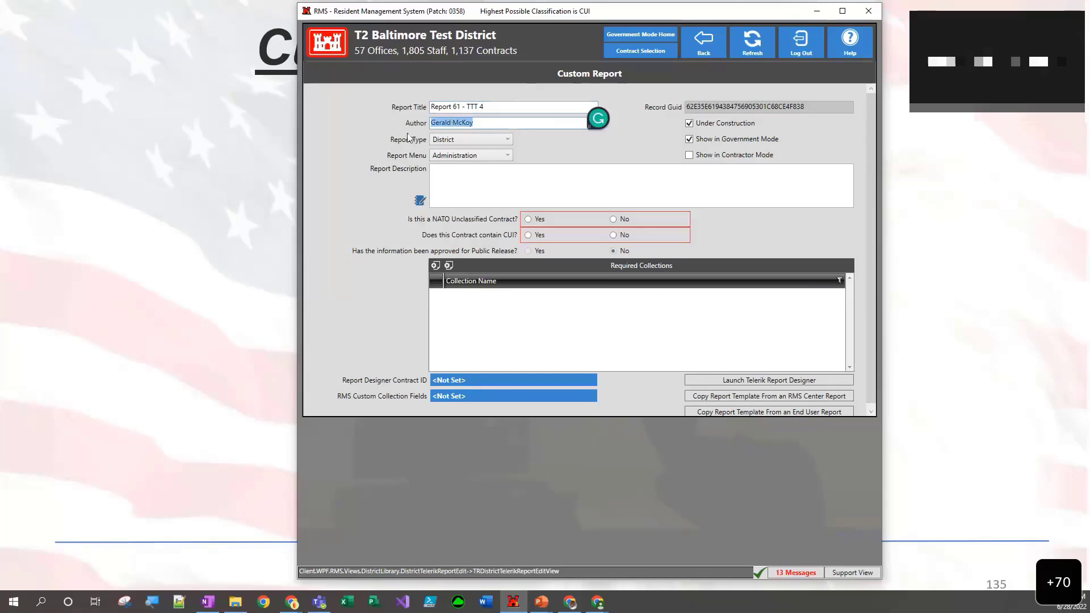
click(390, 120)
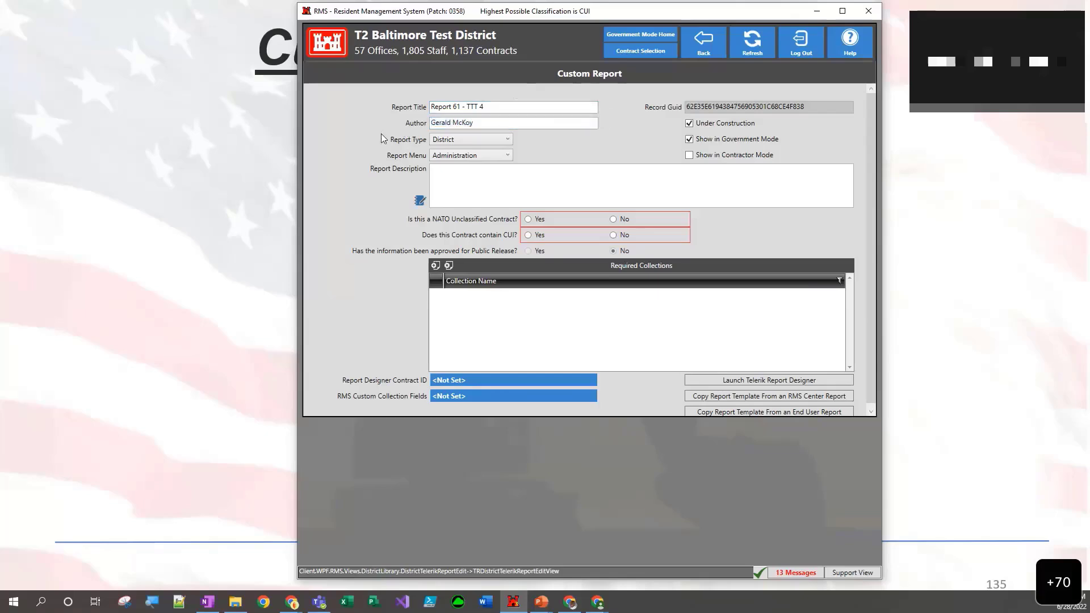
- Set the report type to Contract and review the available report menu options
click(508, 139)
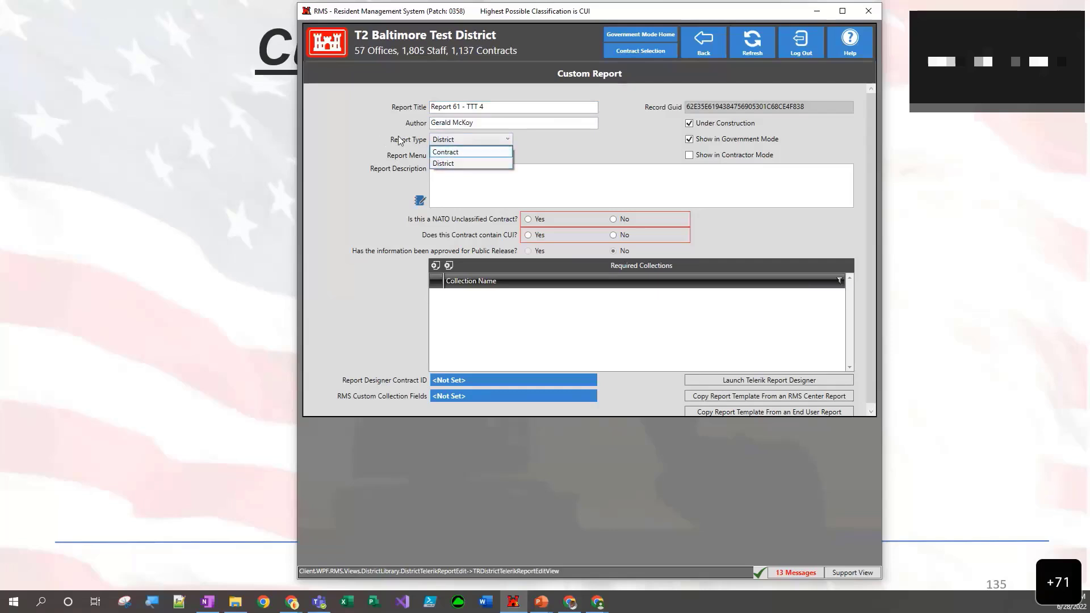
click(446, 152)
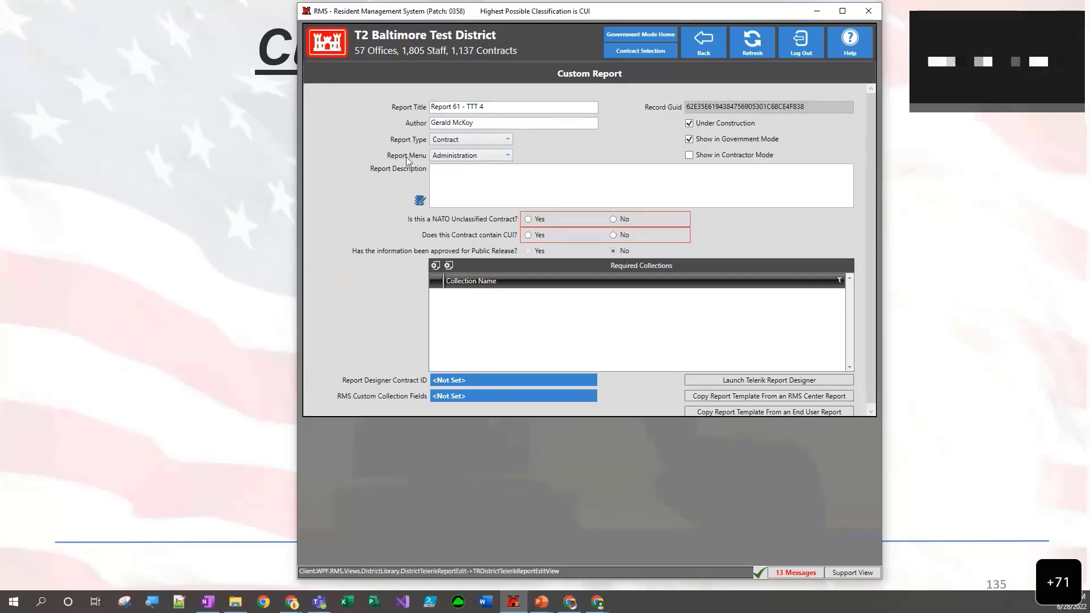
click(507, 156)
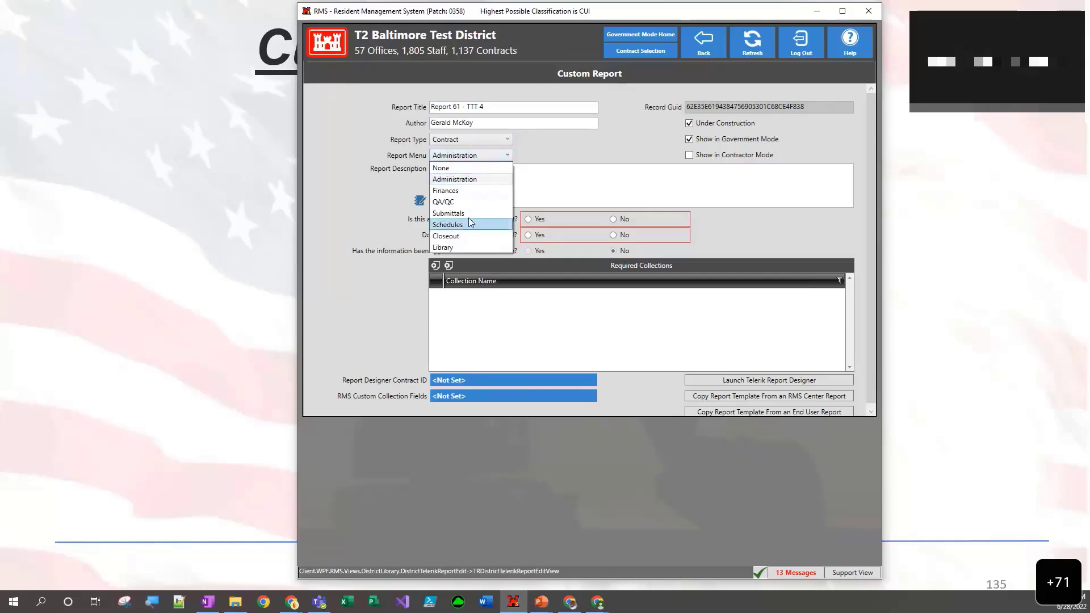
click(359, 157)
- Enter "Test Report" as the report description and answer No to both the NATO Unclassified and CUI questions
click(474, 187)
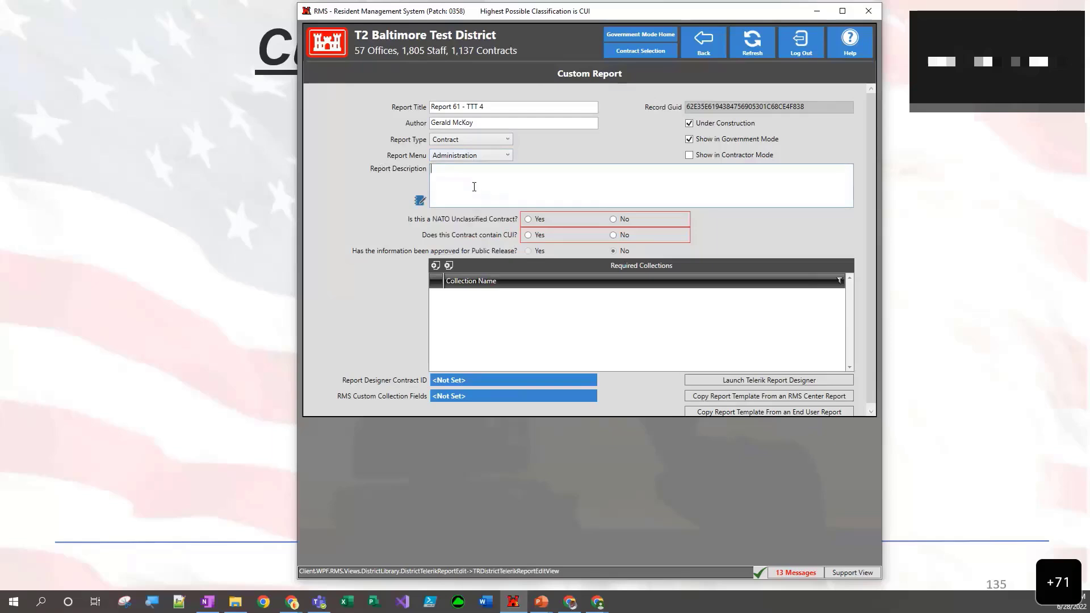
text(Test Report)
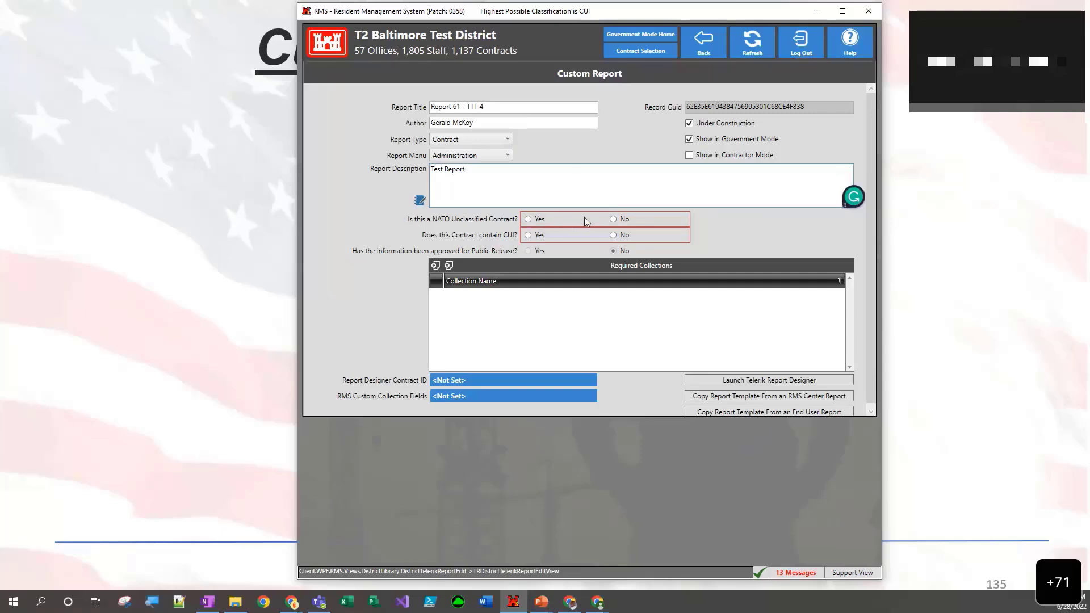
click(613, 220)
click(614, 236)
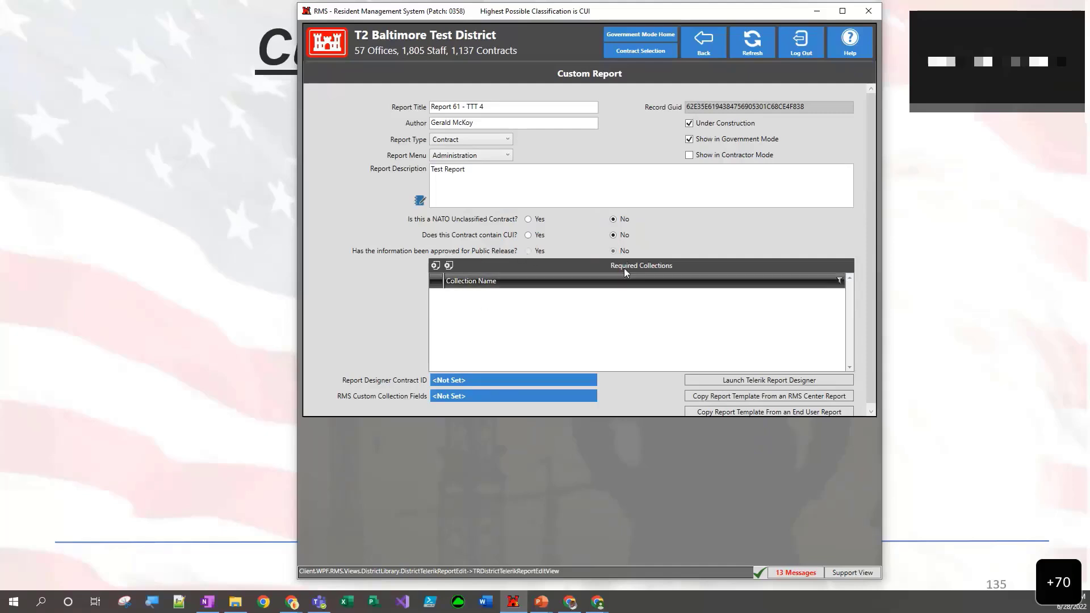
- Browse the collections available to the custom report, such as the CONTRACT and KTR groups, and close the lookup without selecting any
click(435, 265)
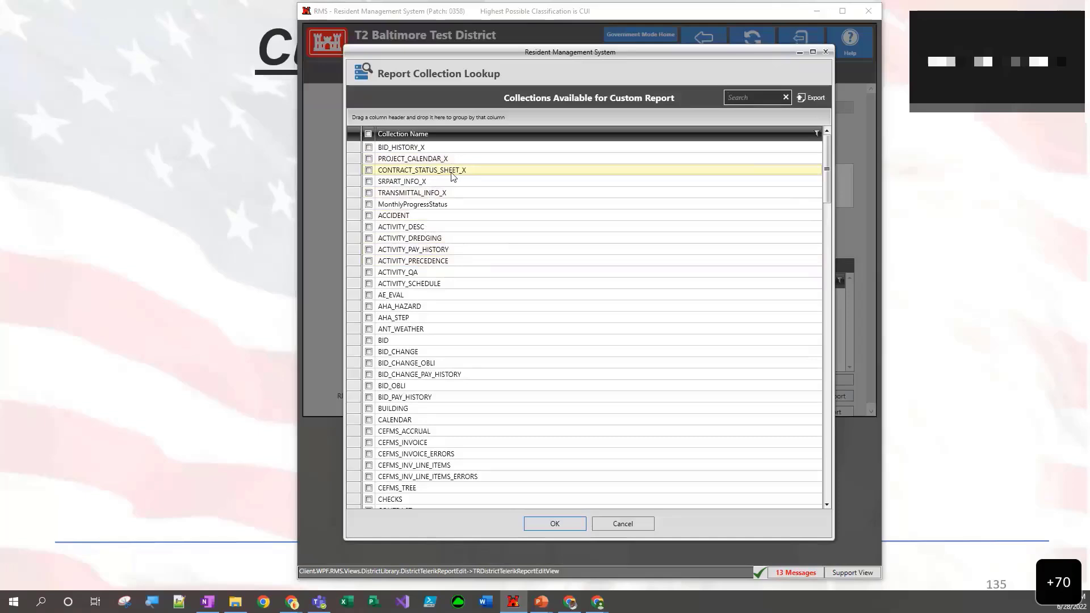
scroll(452, 177, down, 10)
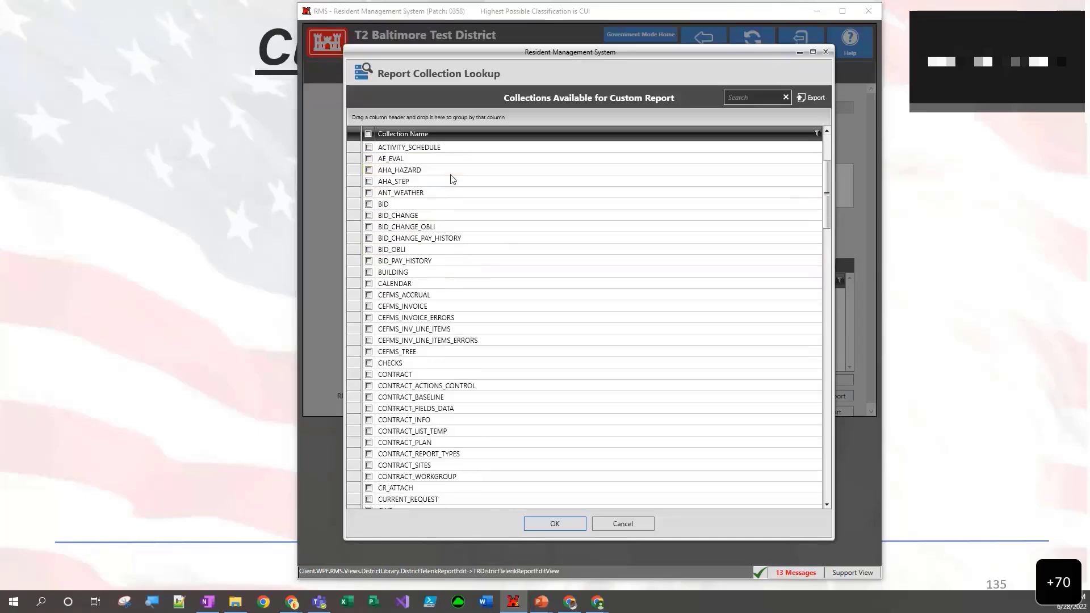
scroll(453, 178, down, 3)
scroll(453, 178, up, 3)
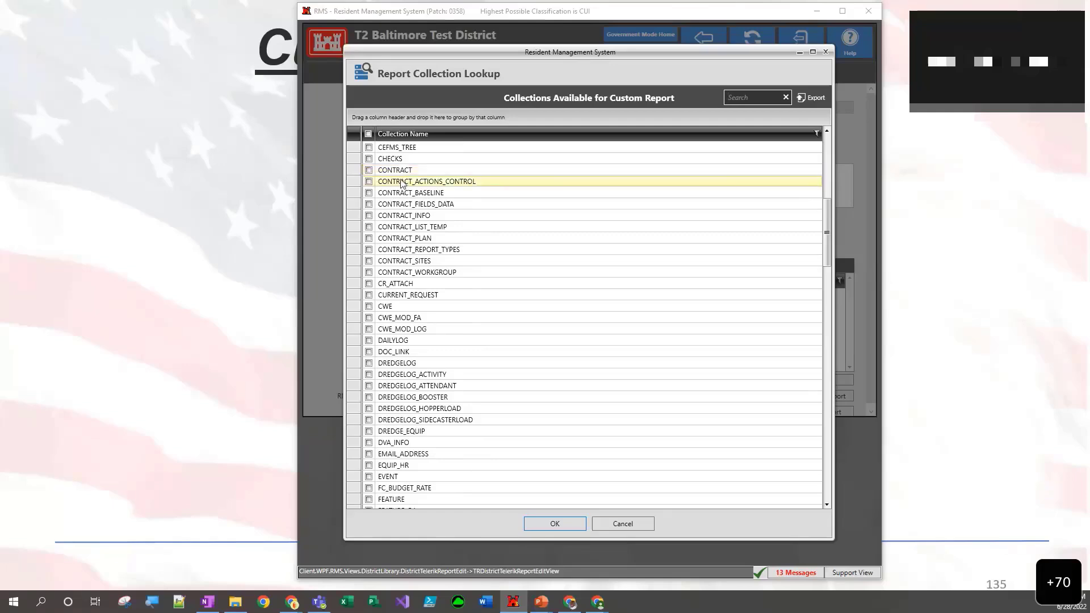
scroll(403, 193, down, 1)
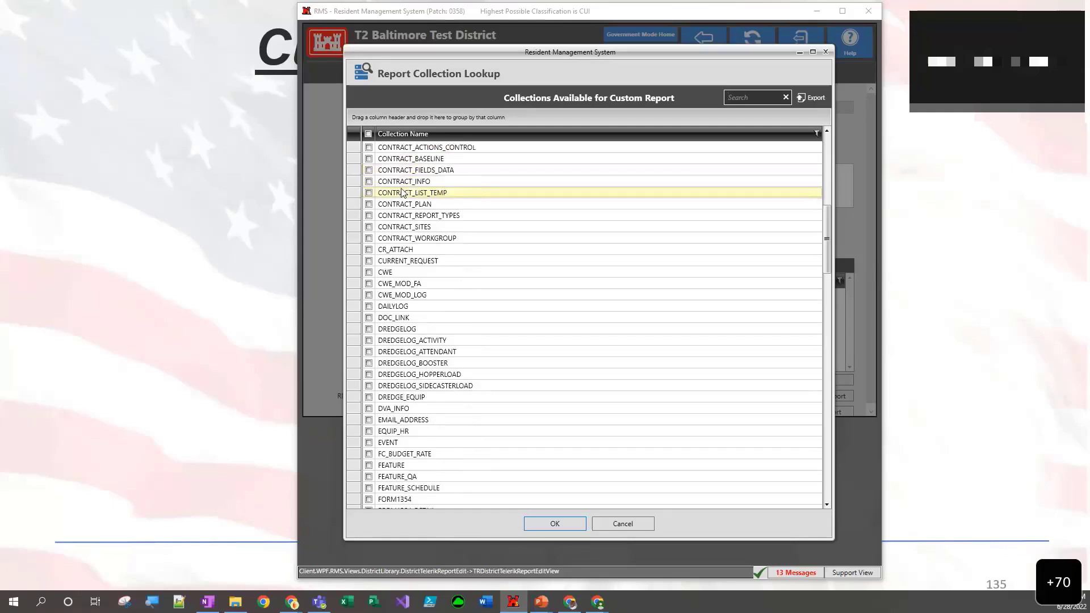
scroll(402, 193, down, 13)
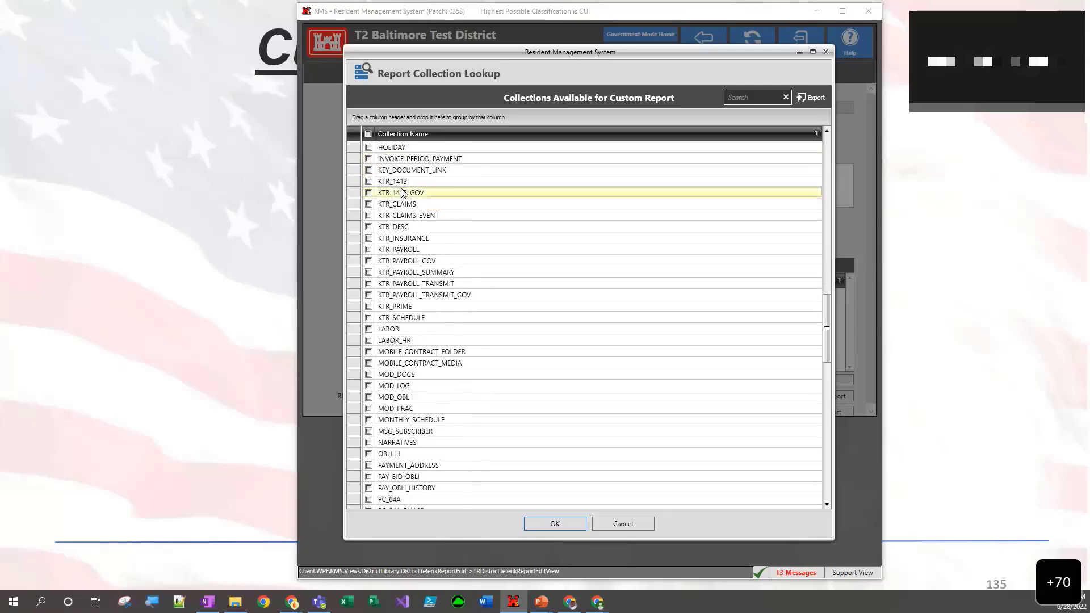
scroll(402, 193, down, 9)
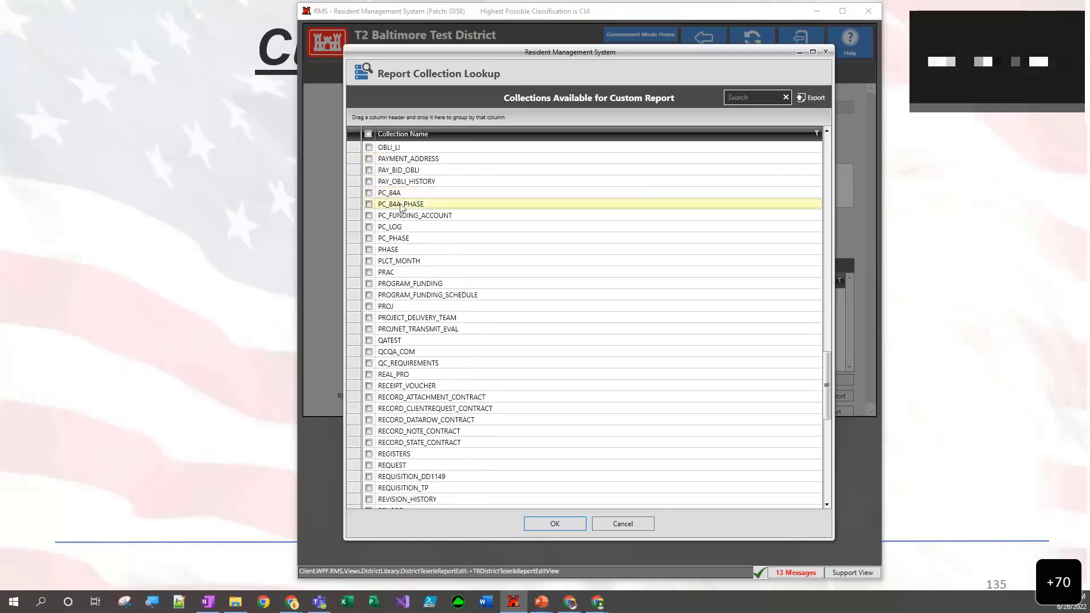
scroll(419, 196, up, 9)
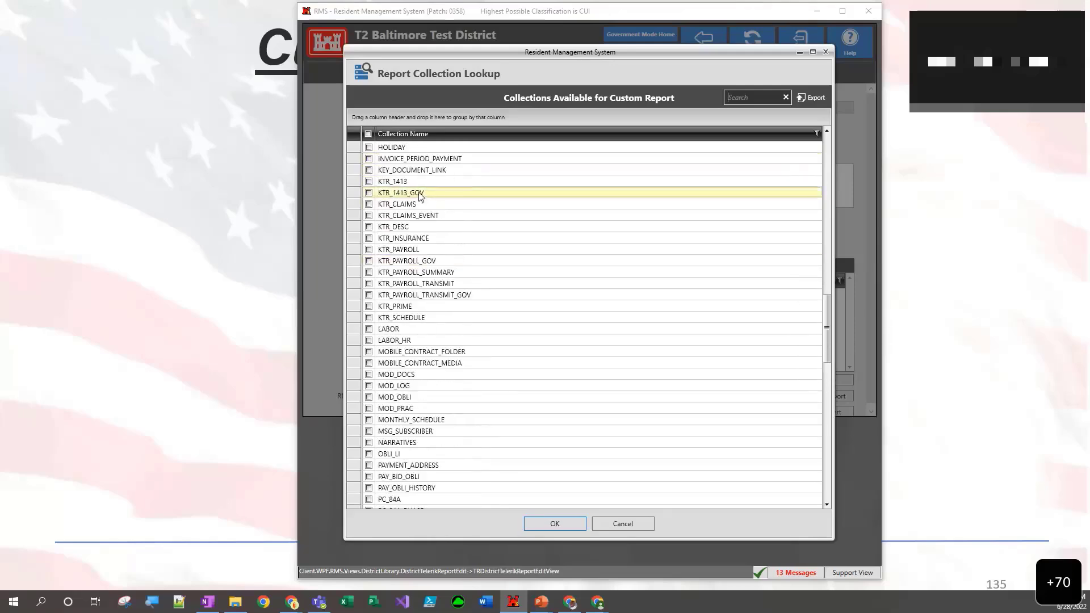
scroll(420, 196, up, 9)
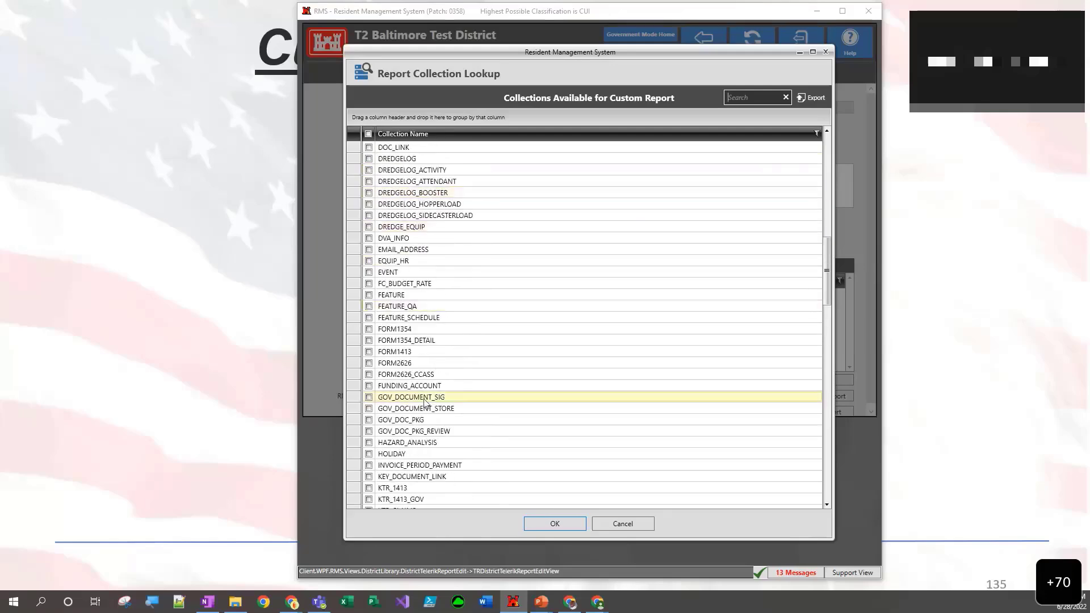
click(611, 526)
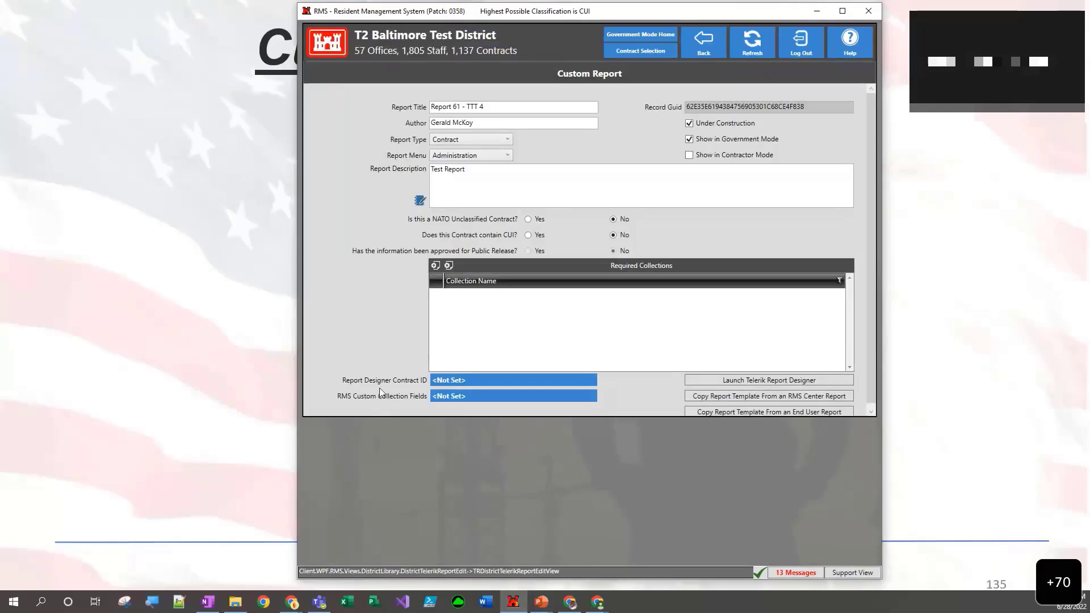
- Search the contracts for 1660 and set the Report Designer Contract ID to E1001660, the Wideband Satellite Communications Center contract
click(456, 381)
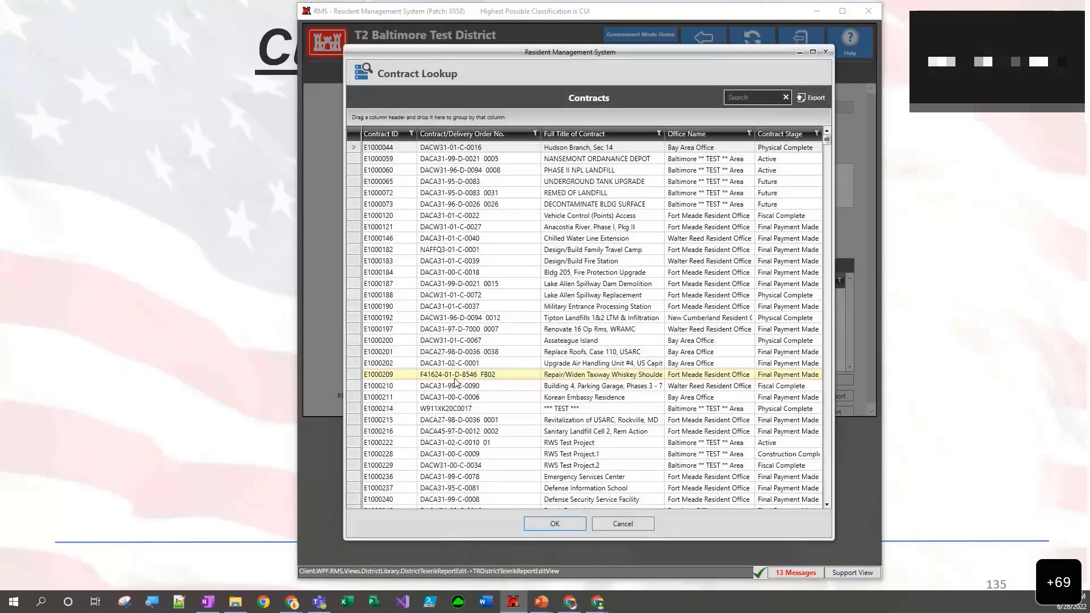
click(747, 94)
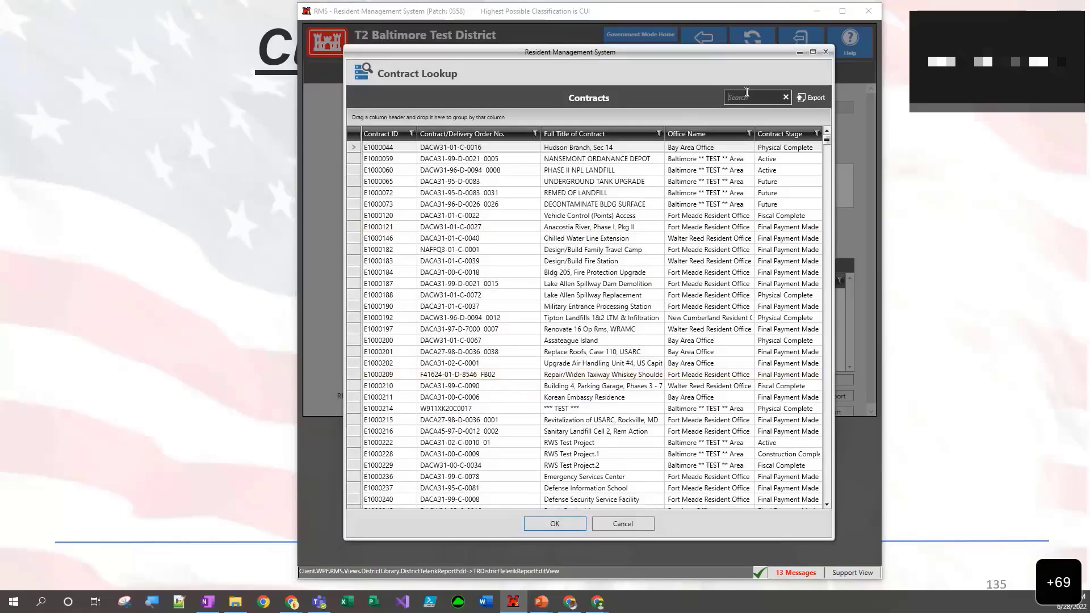
text(1660)
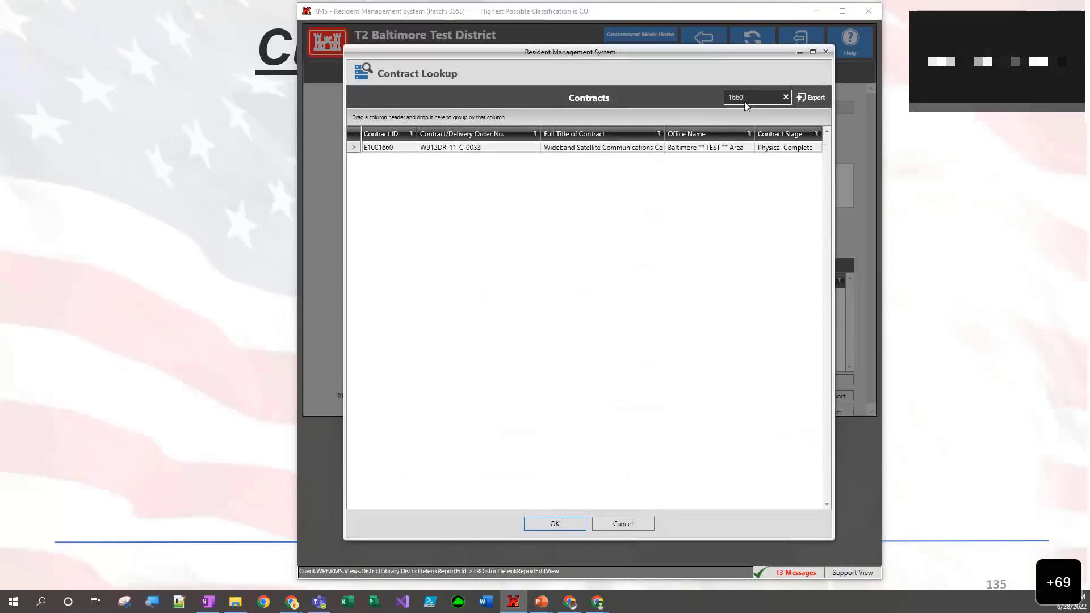
double_click(607, 148)
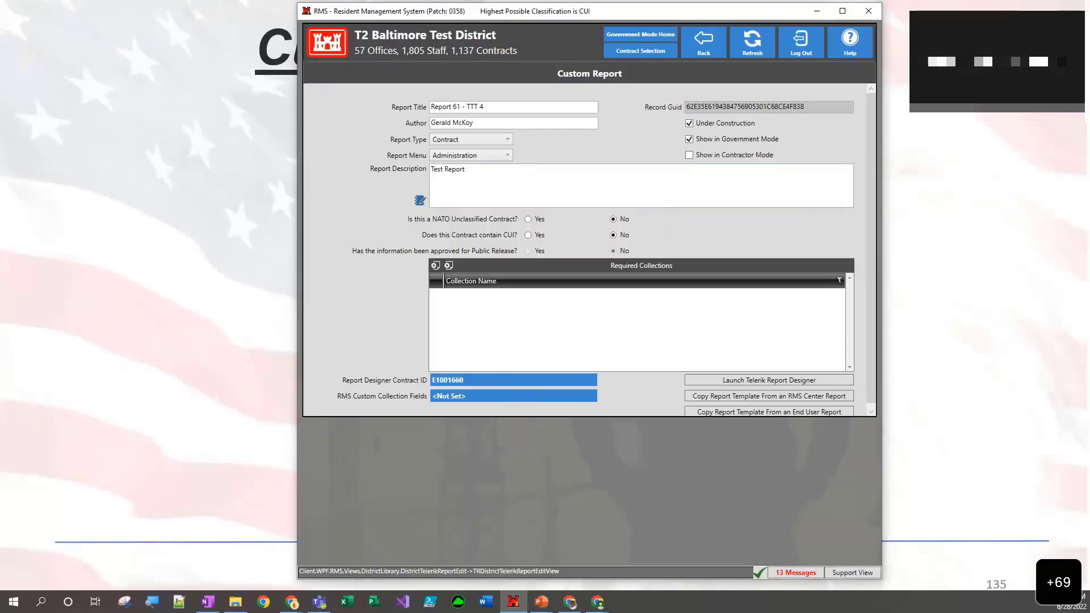
- Search the available report collections for rfi and add RFI_KTR to the custom report's Required Collections
key(alt+Tab)
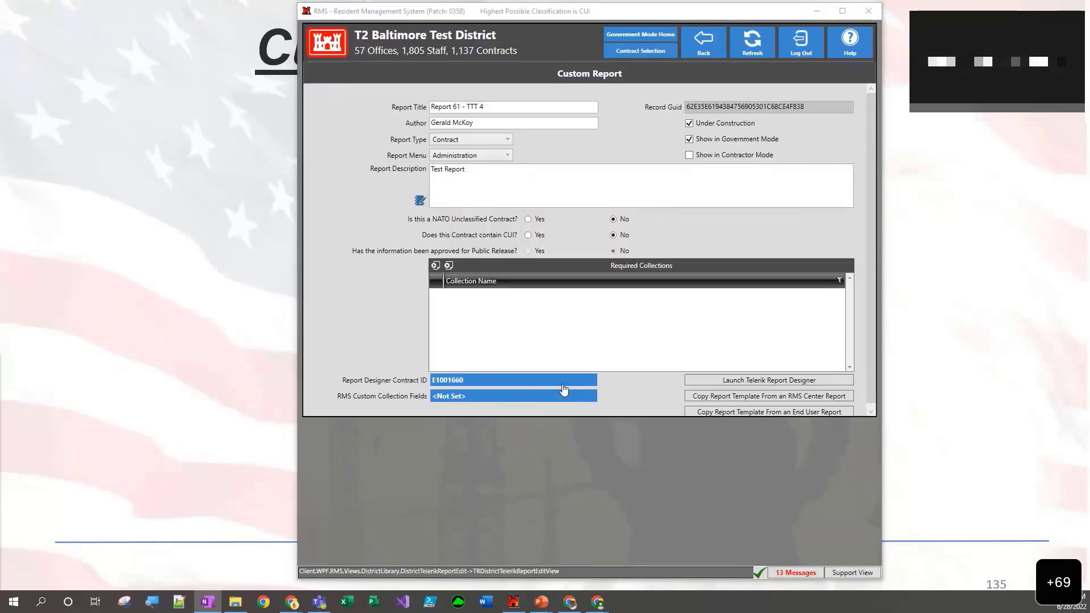
click(435, 266)
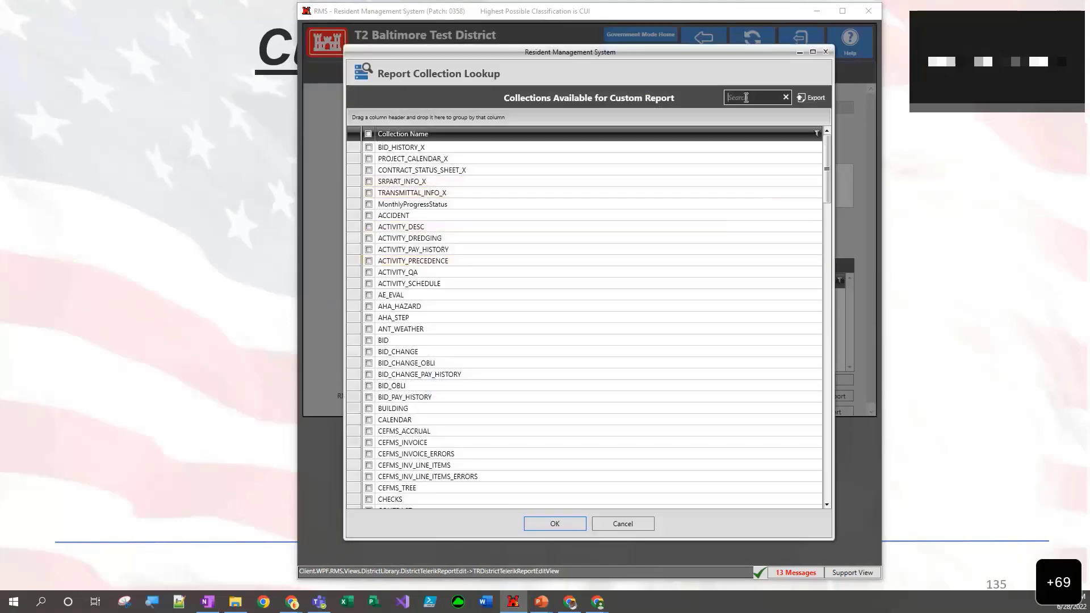
text(rfi)
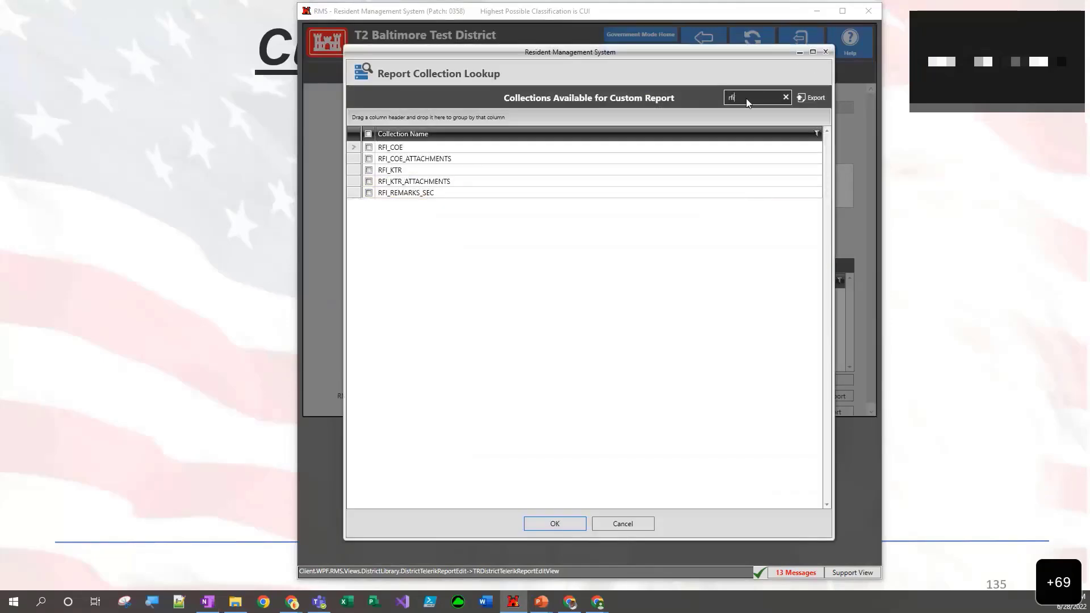
click(369, 171)
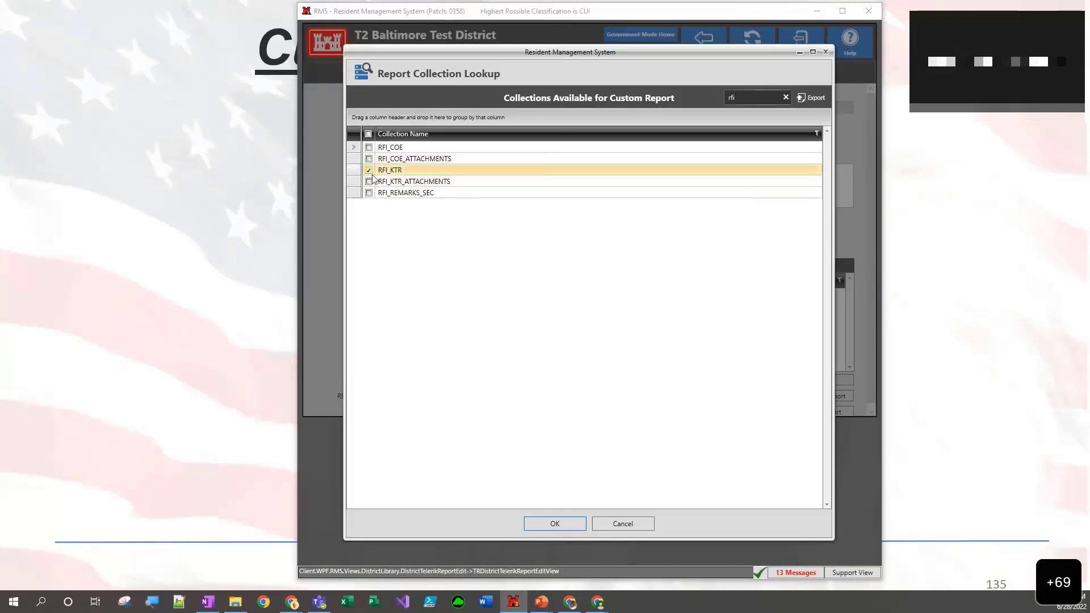
click(560, 526)
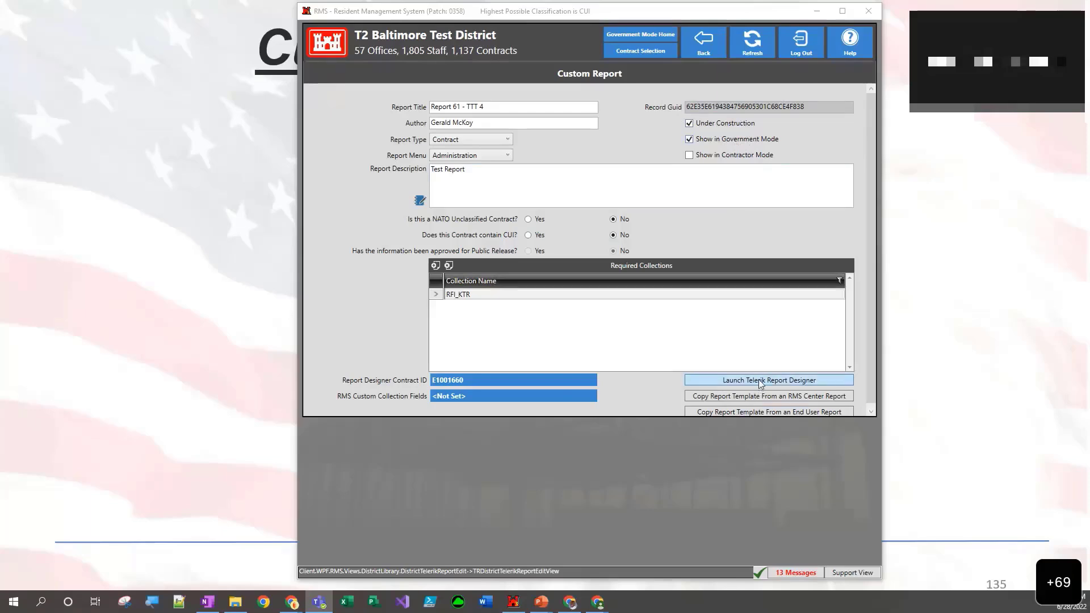
- Look through the RMS Center reports and the end user reports available for copying a template, closing both lookups without choosing one
scroll(758, 382, down, 1)
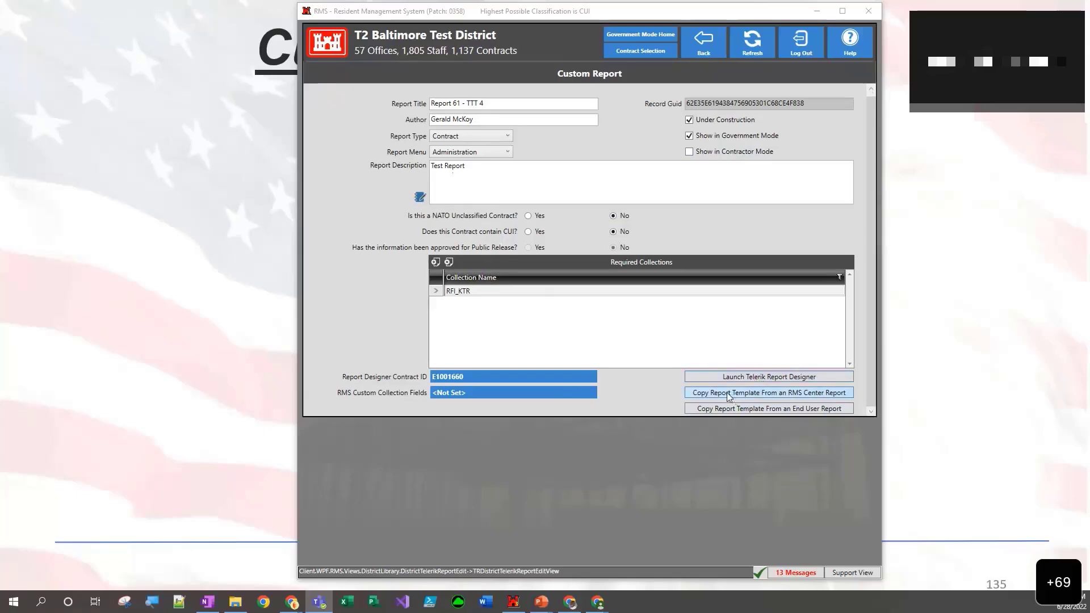
click(813, 394)
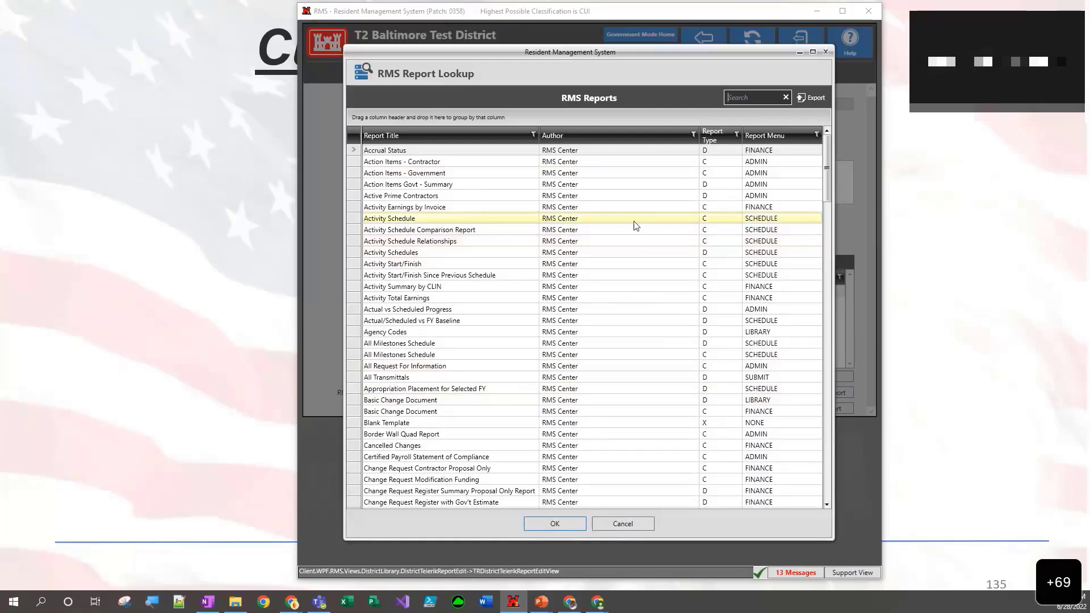
click(626, 523)
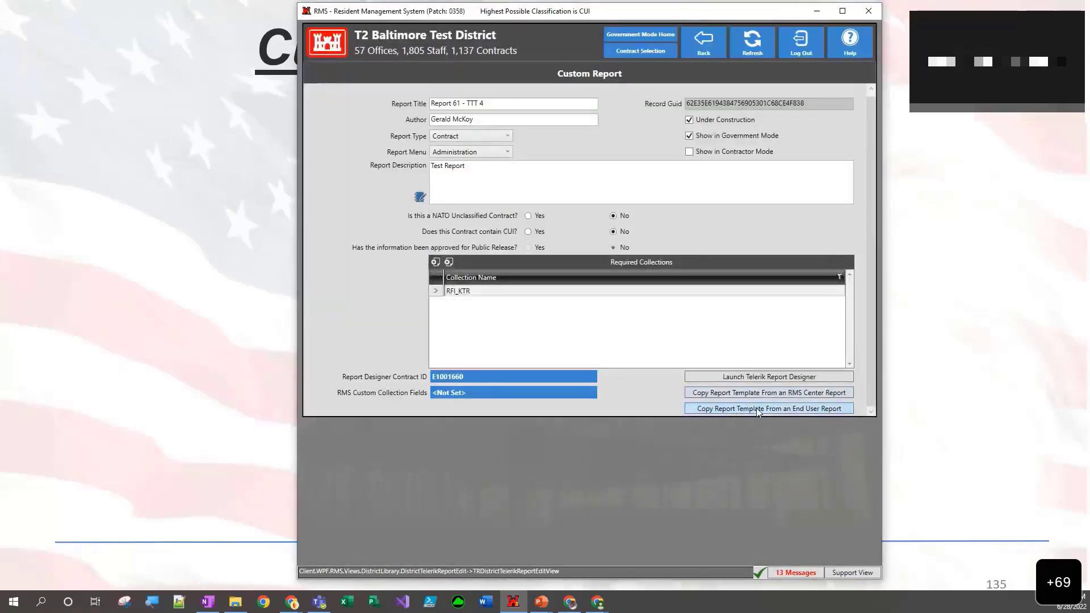
click(758, 409)
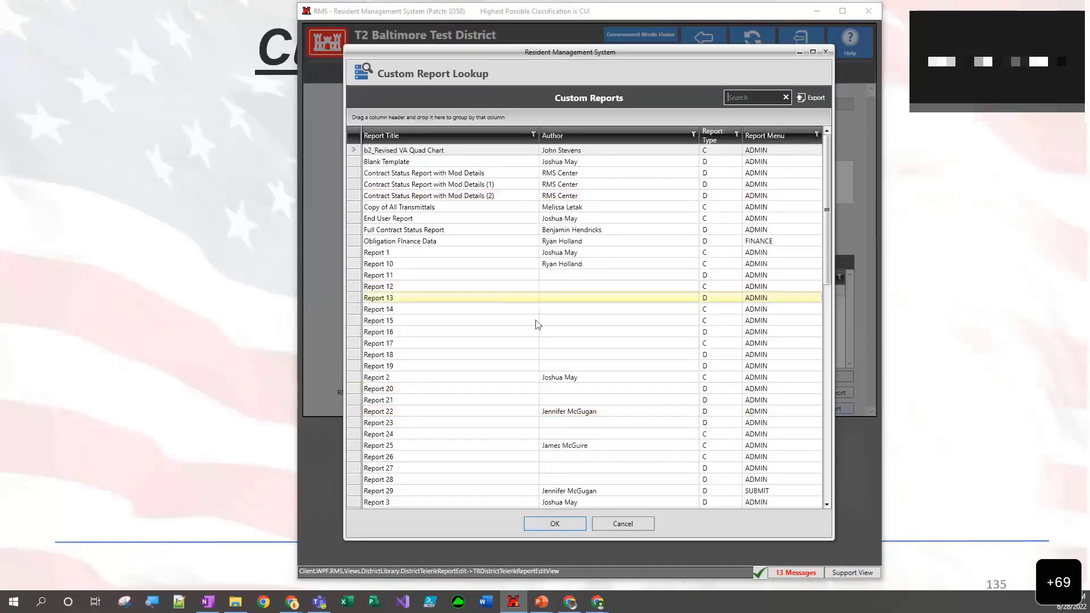
scroll(570, 309, down, 4)
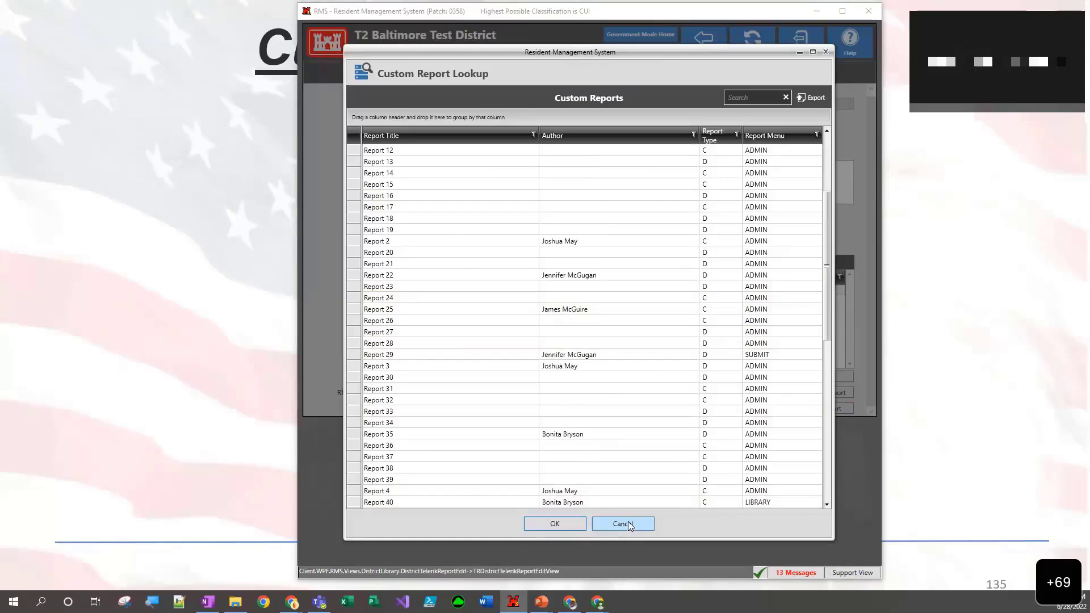
click(628, 525)
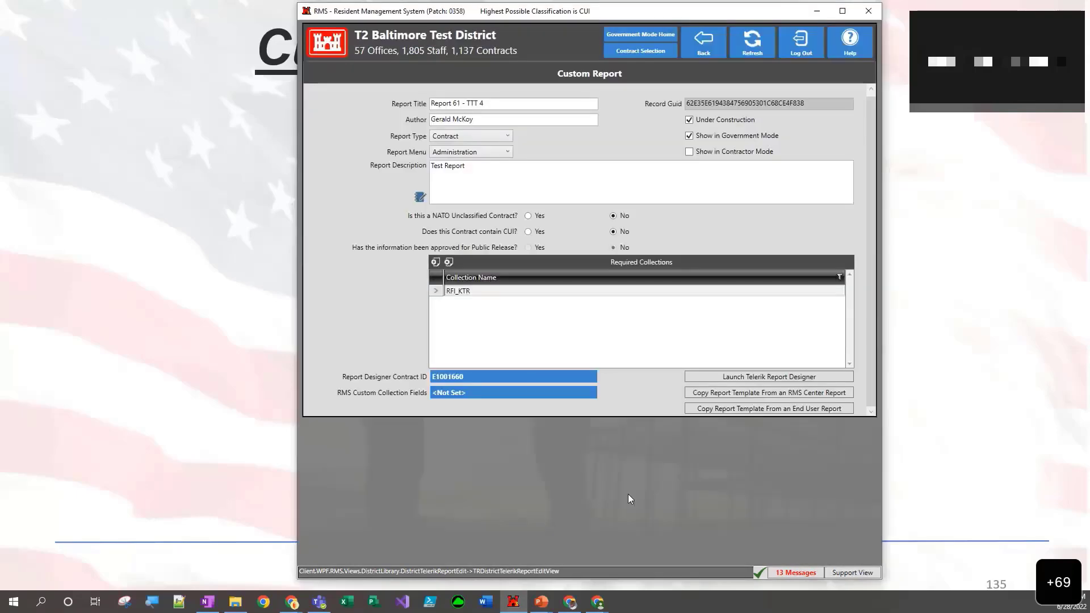
- Launch Telerik Report Designer, overwriting the existing template file with the database version, maximize its window and widen the Data Explorer and Properties area
click(750, 379)
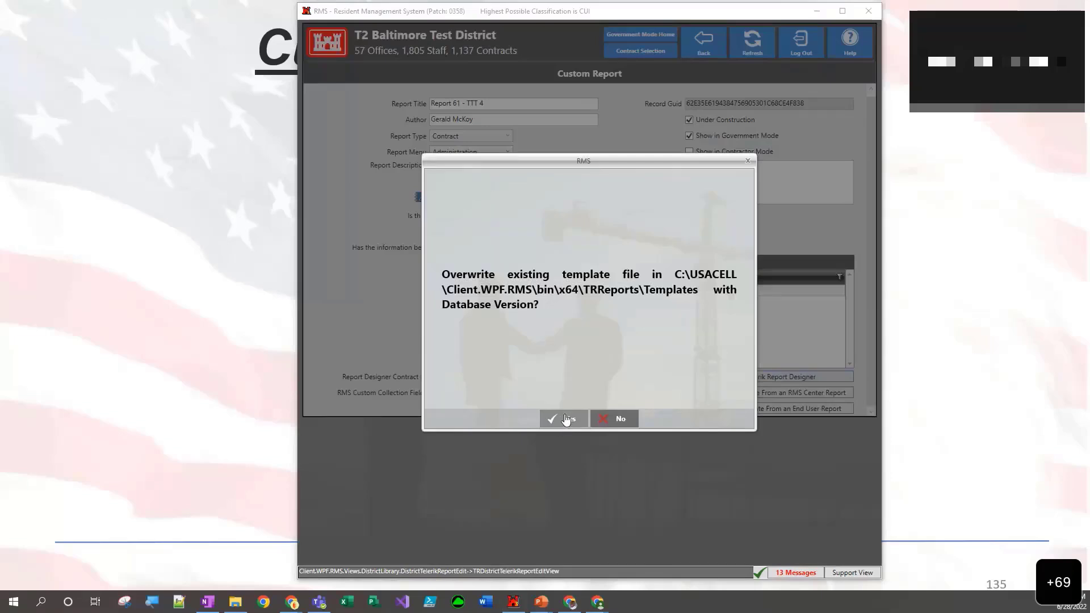
click(566, 418)
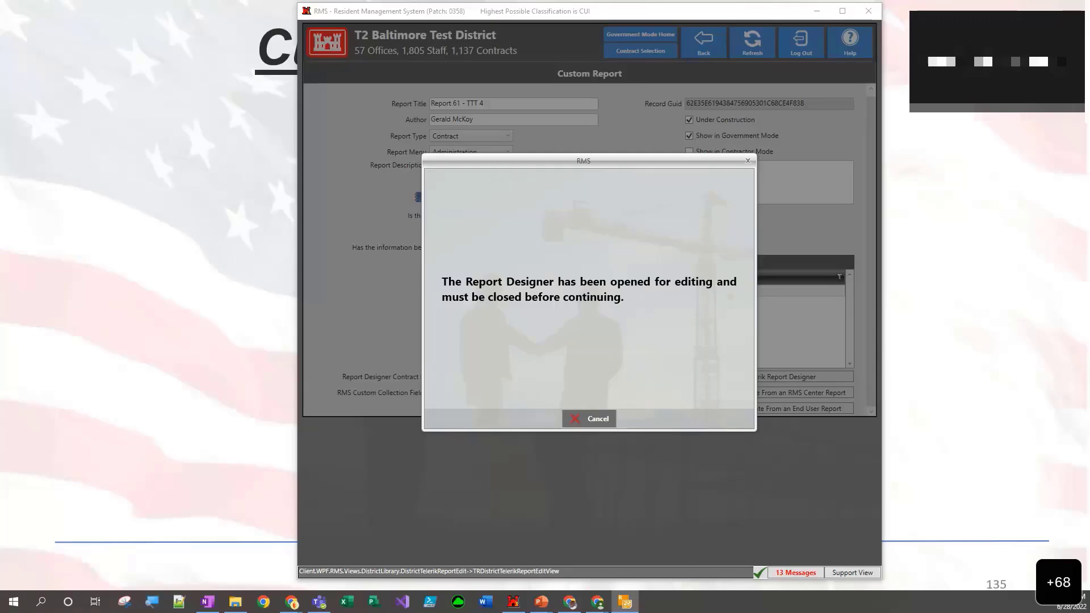
drag(659, 612, 587, 74)
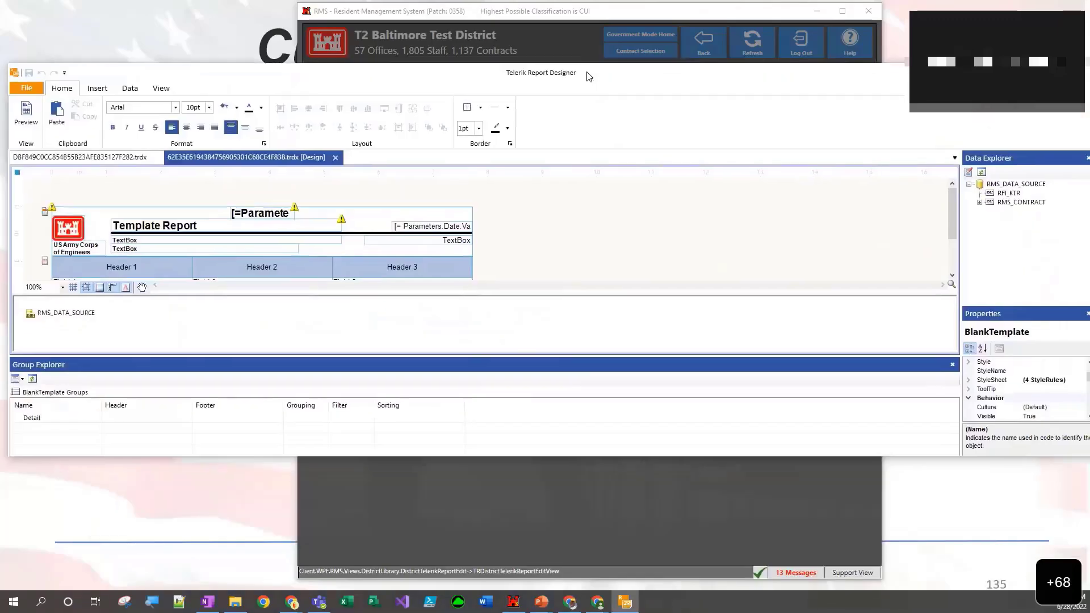
double_click(588, 74)
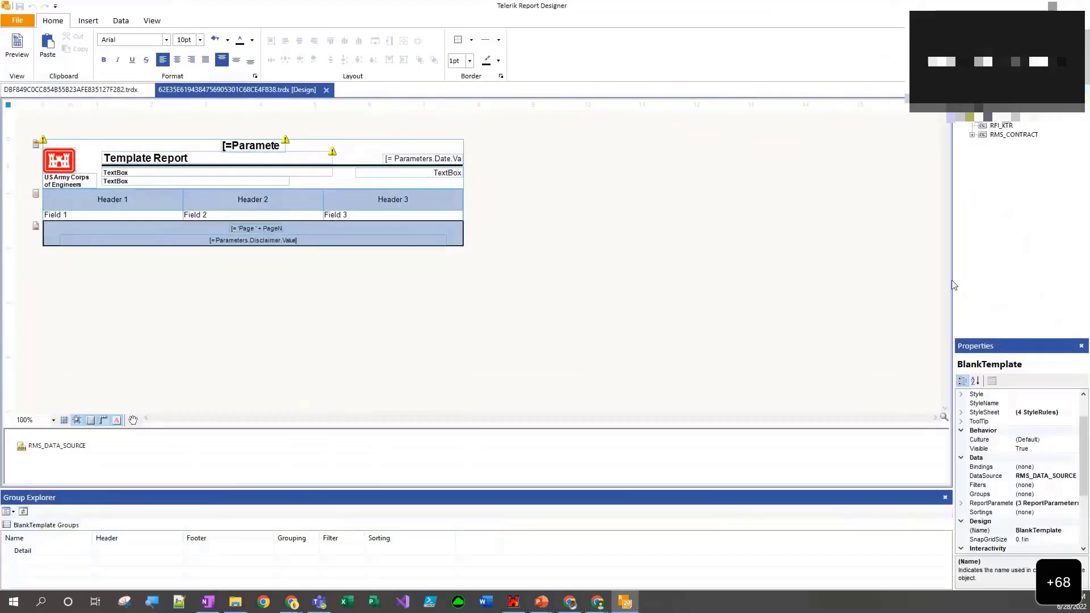
drag(954, 282, 724, 297)
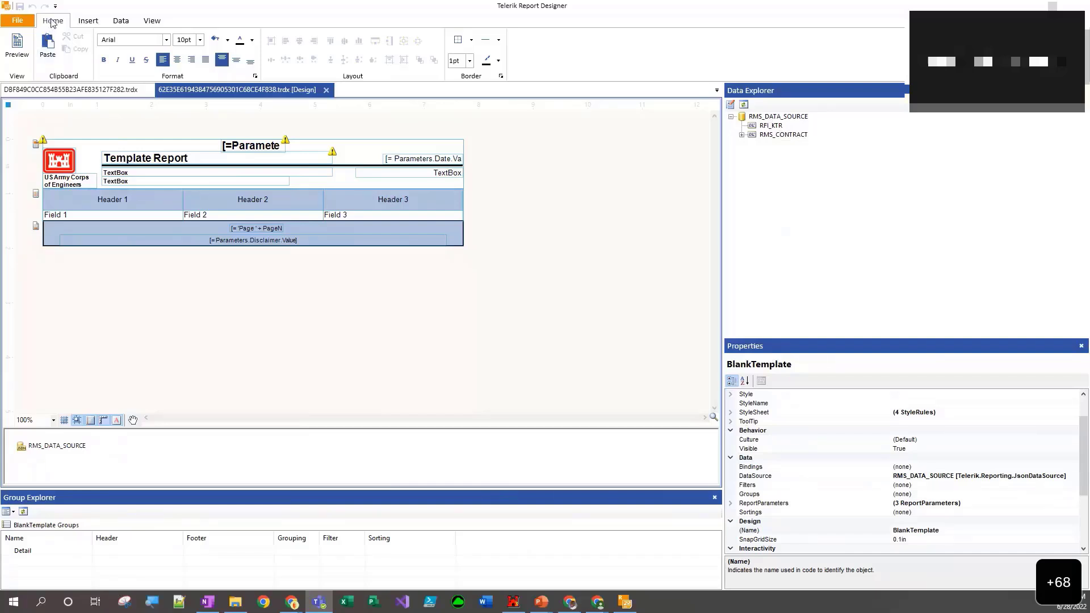
- Review the designer's Insert, Data and View tools, and preview the template report before returning to its design view
click(88, 23)
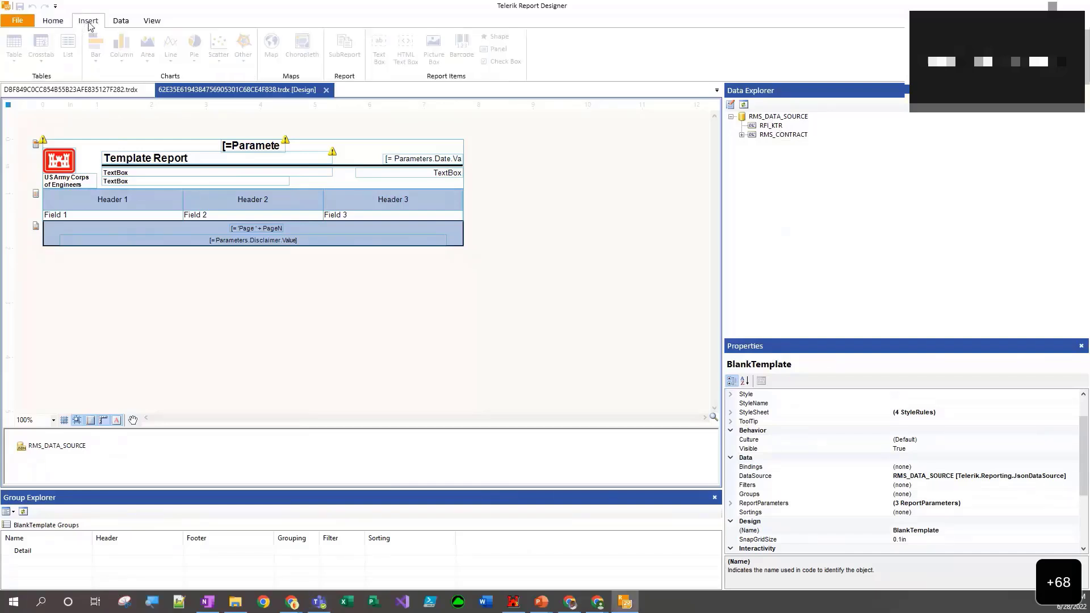
click(126, 25)
click(152, 23)
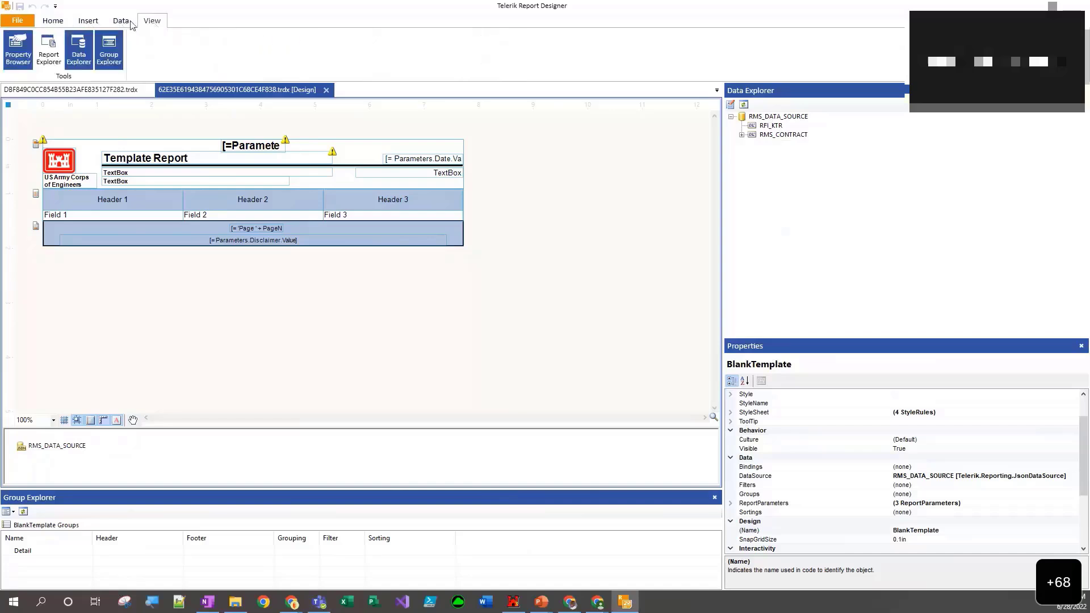
click(46, 24)
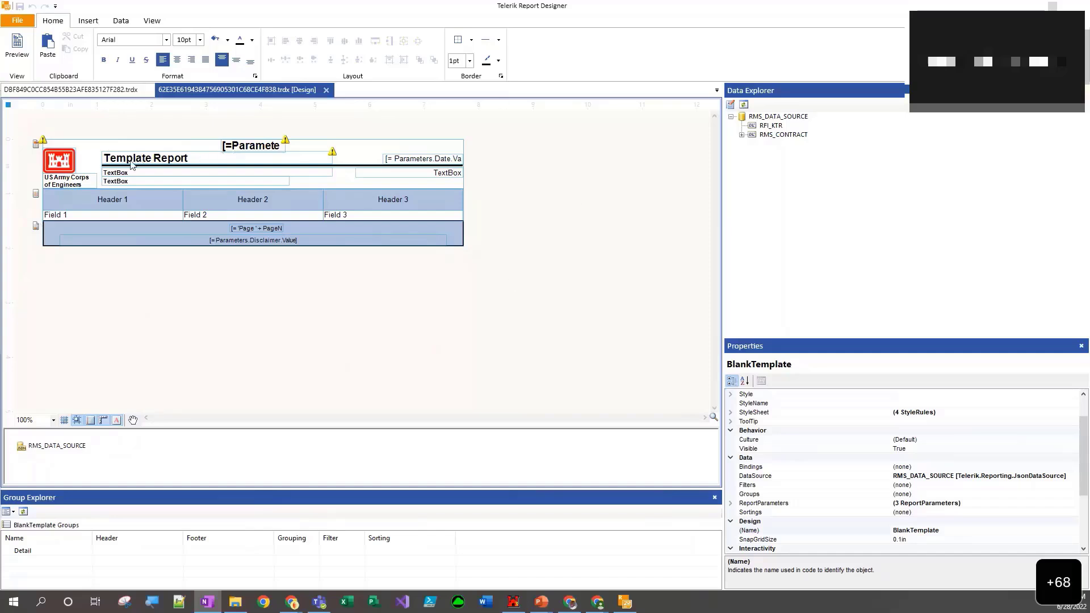
click(16, 52)
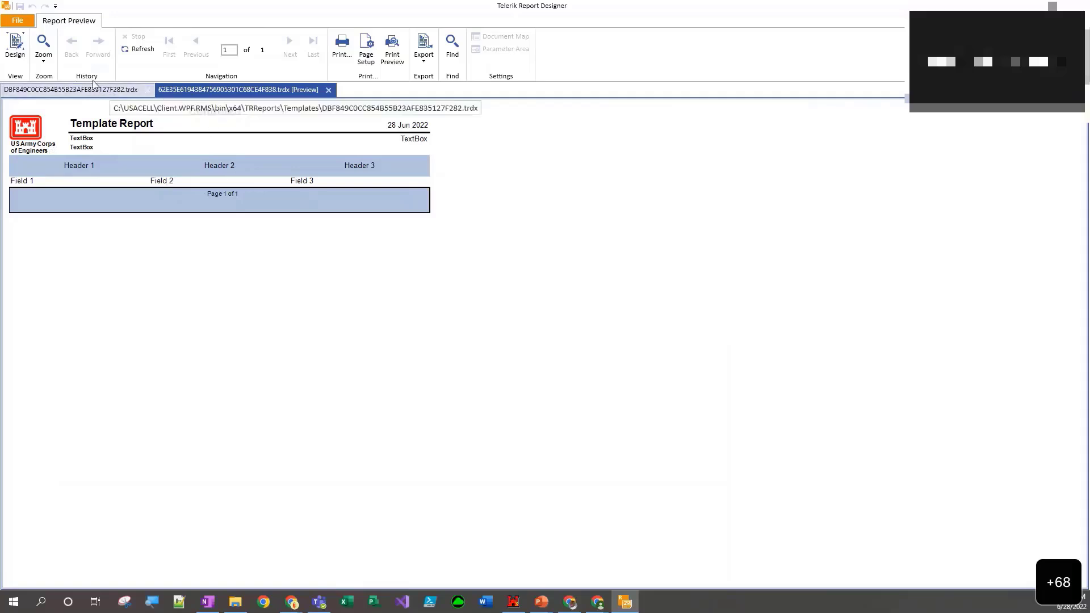
click(14, 50)
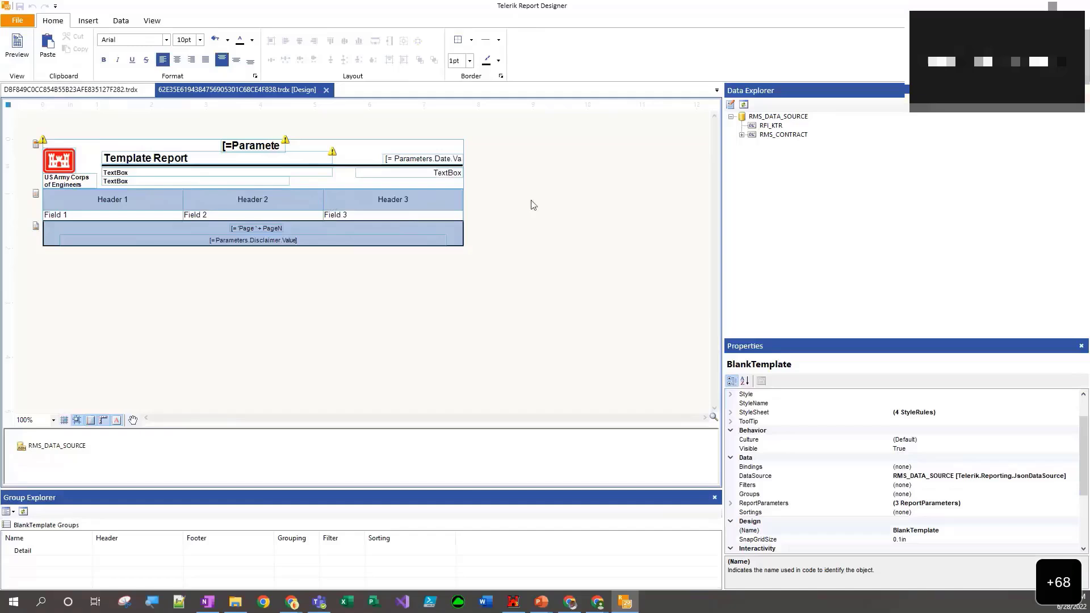
- Examine the RFI_KTR and RMS_CONTRACT collections under RMS_DATA_SOURCE and read through the fields available in RMS_CONTRACT
click(832, 255)
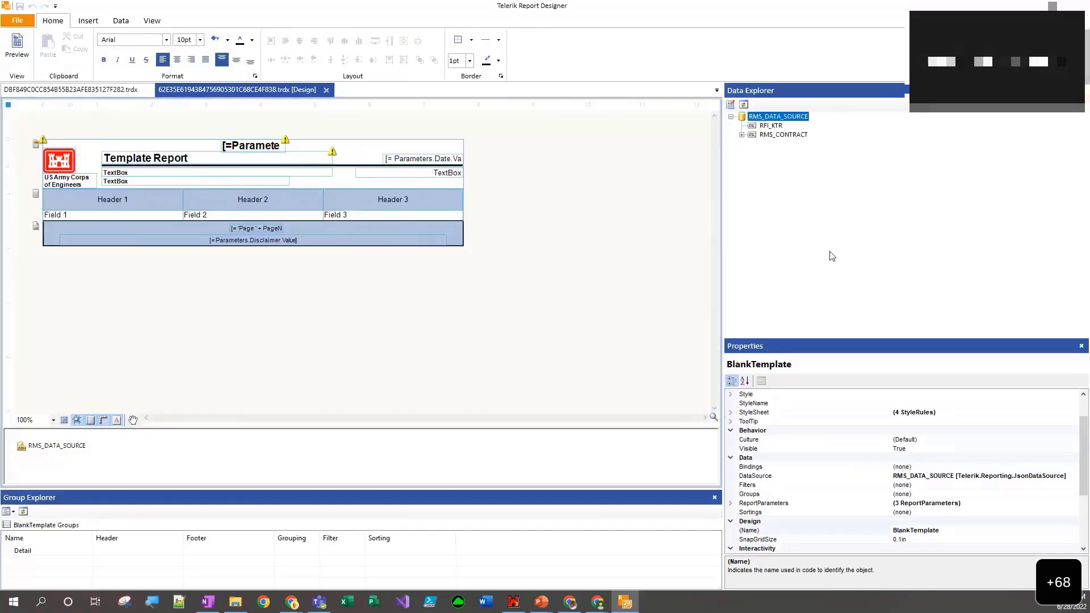
click(773, 128)
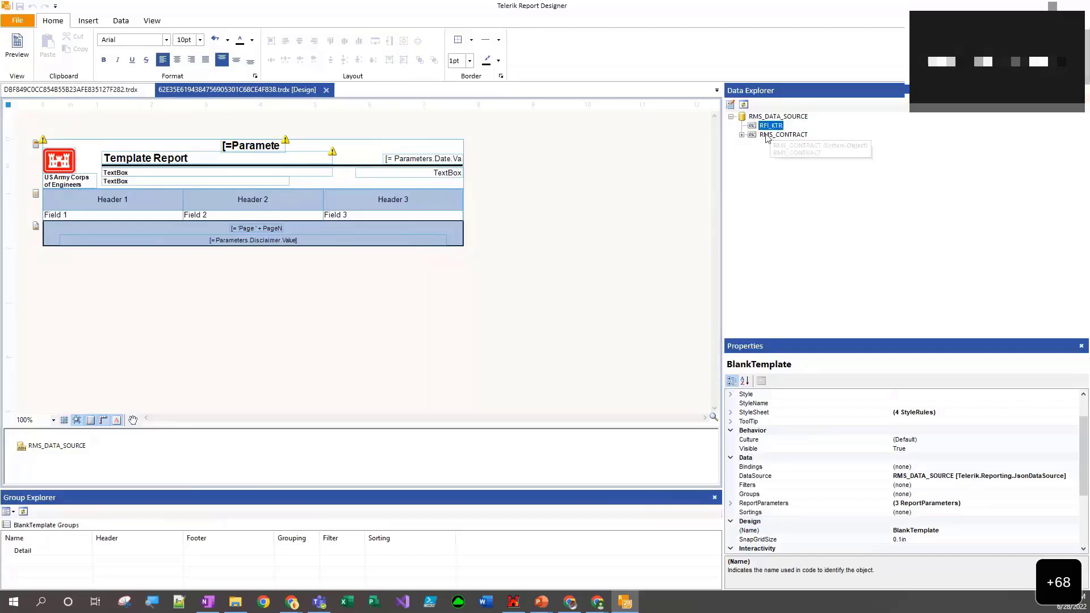
click(767, 137)
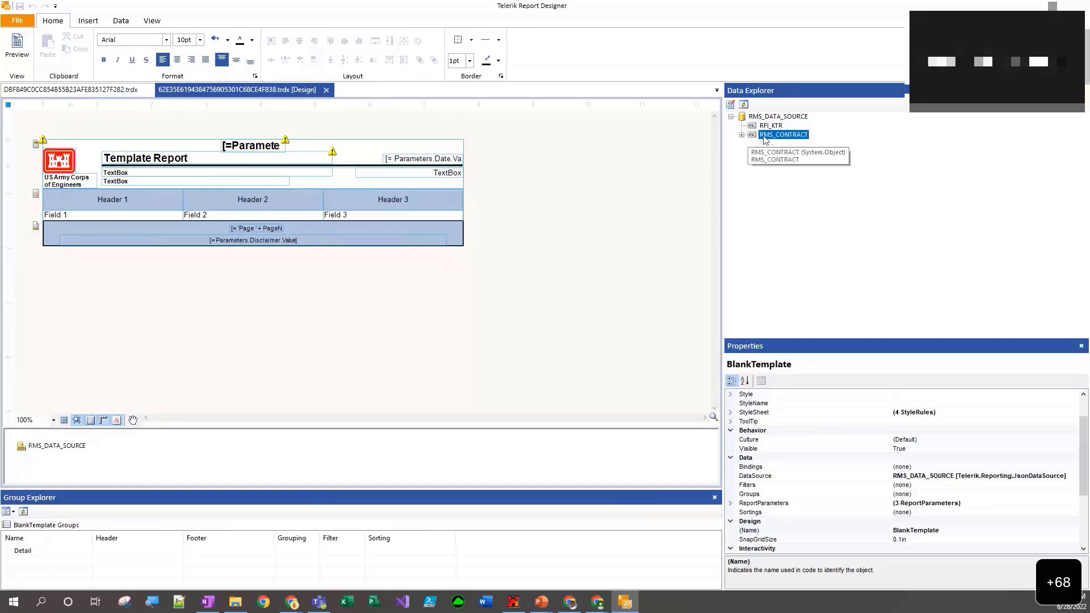
click(742, 135)
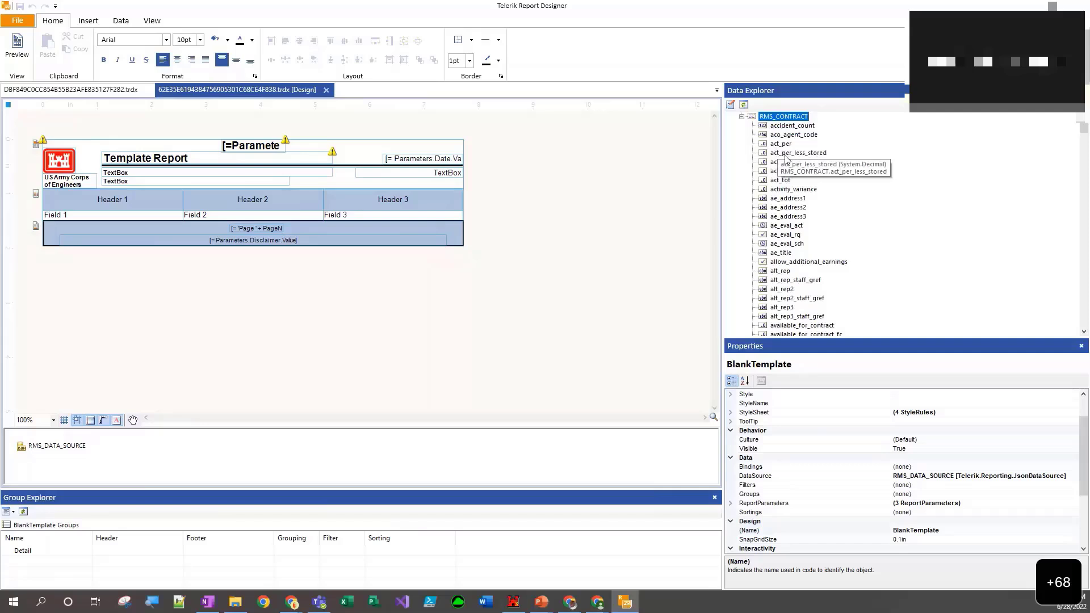
scroll(785, 158, down, 20)
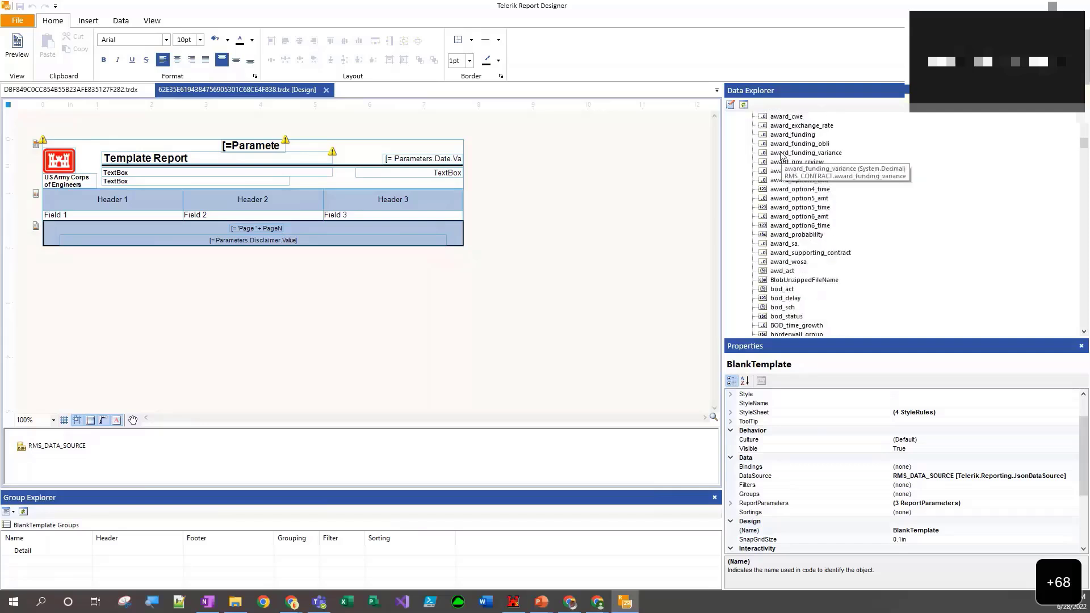
scroll(782, 154, down, 15)
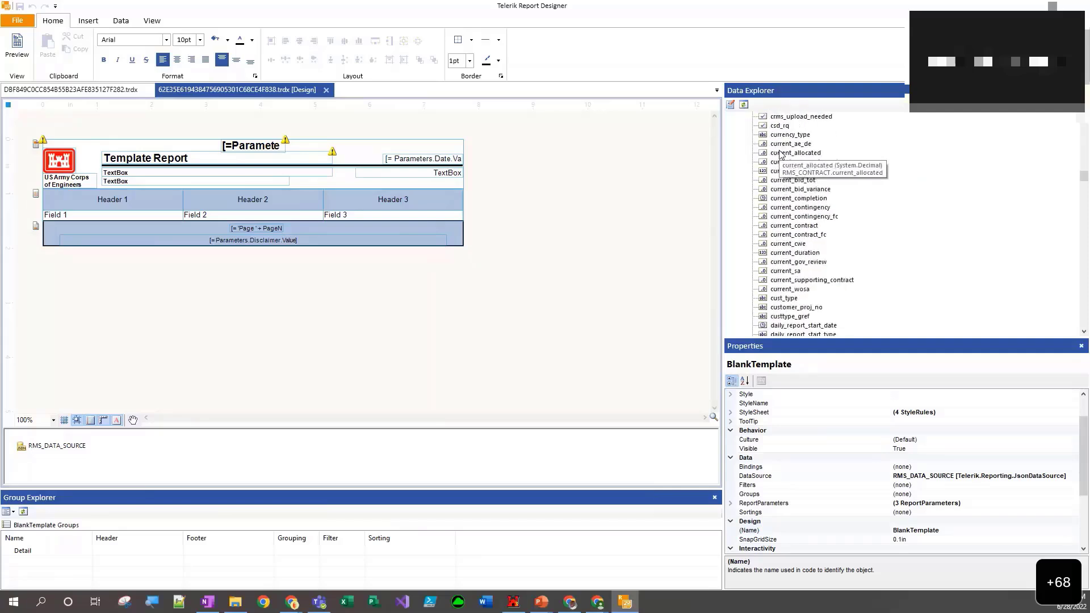
scroll(786, 165, down, 10)
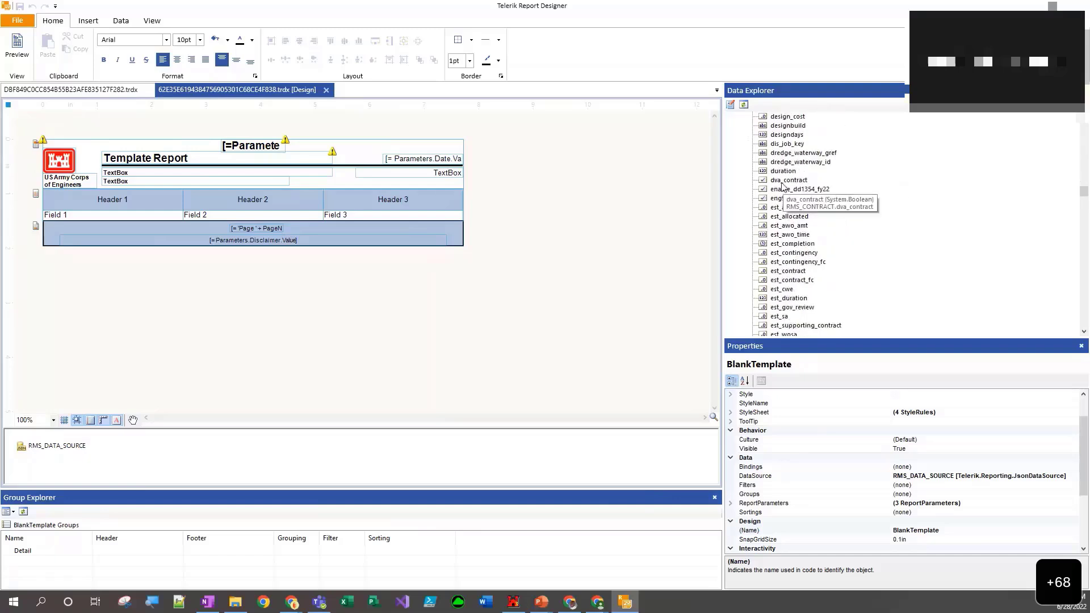
scroll(780, 185, down, 2)
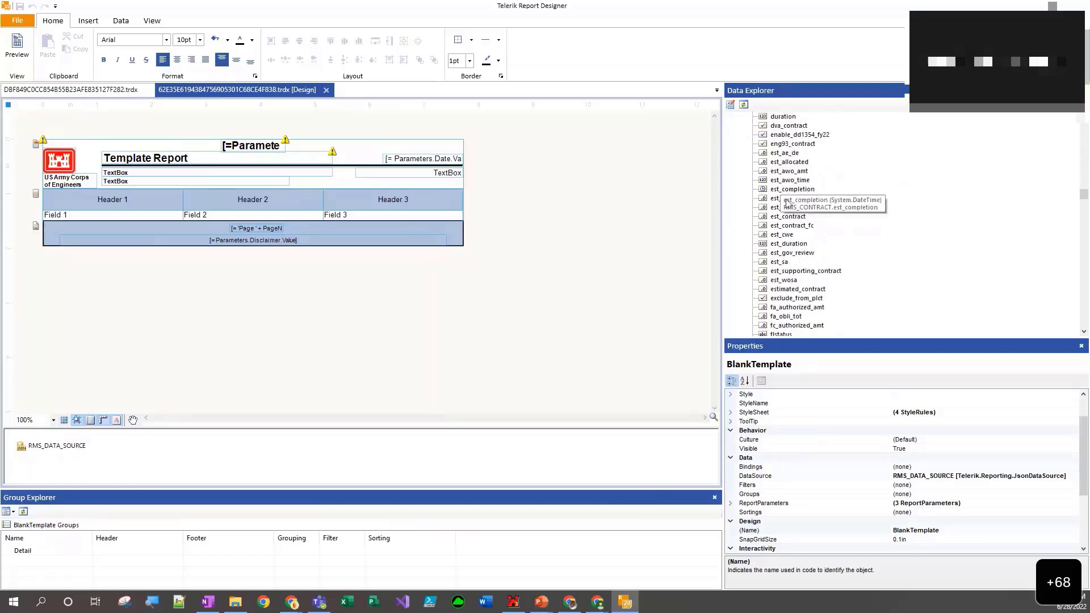
- Delete the upper TextBox placeholder directly beneath the Template Report title in the report header
click(282, 174)
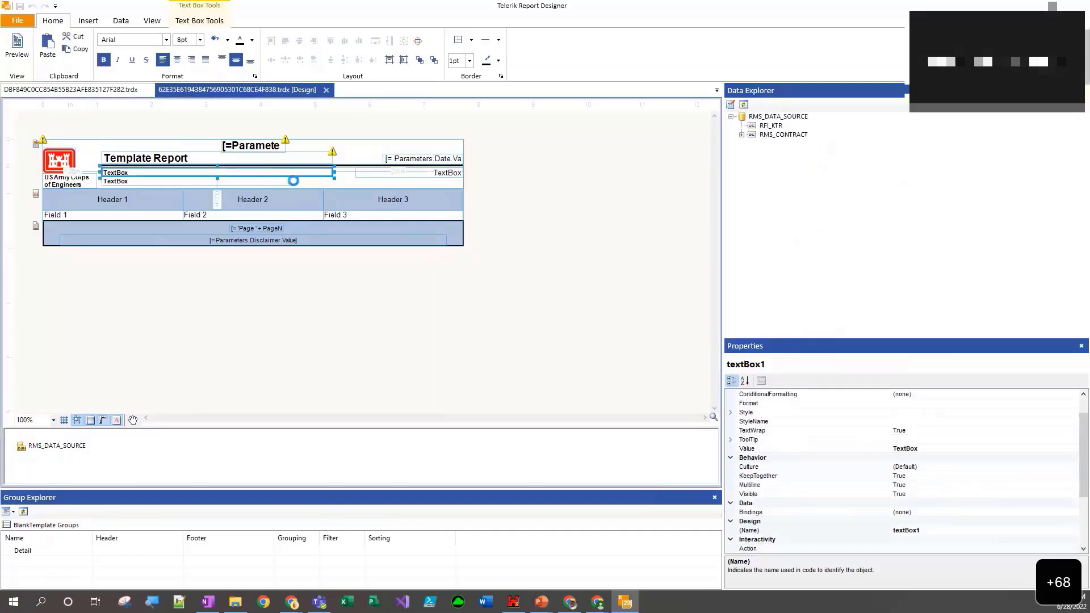
key(Delete)
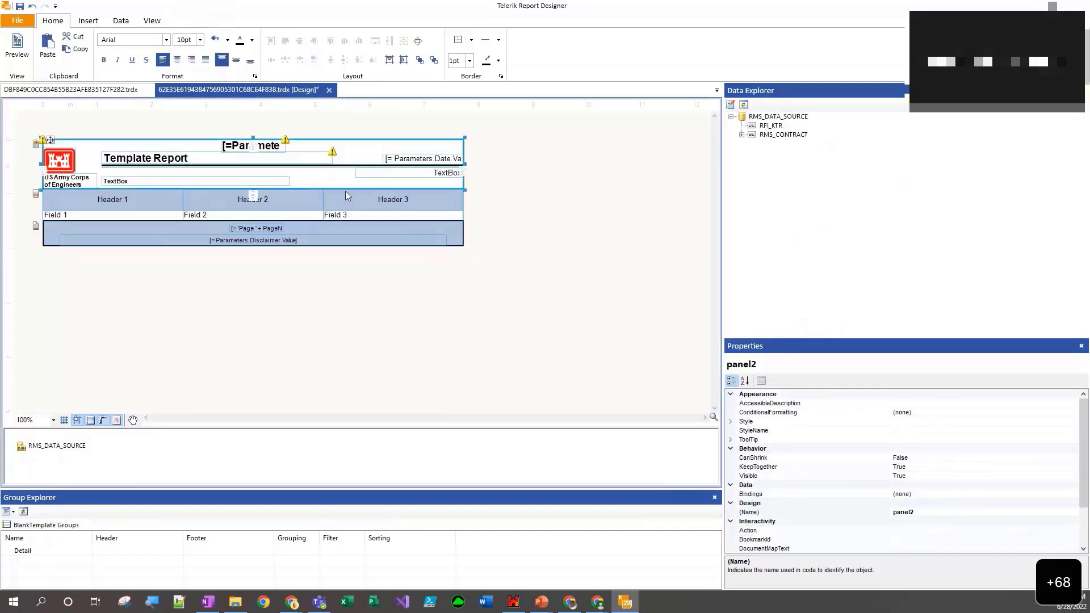
- Place the RMS_CONTRACT contract_id field beneath the Template Report title and widen its text box to fit the whole expression
click(742, 134)
scroll(761, 170, down, 20)
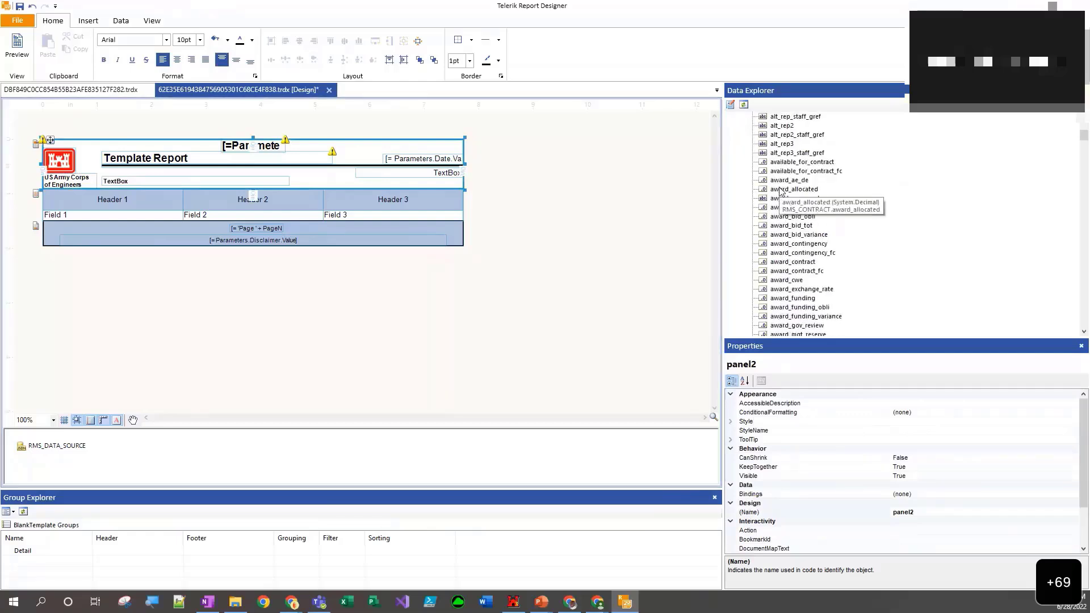
scroll(790, 193, down, 2)
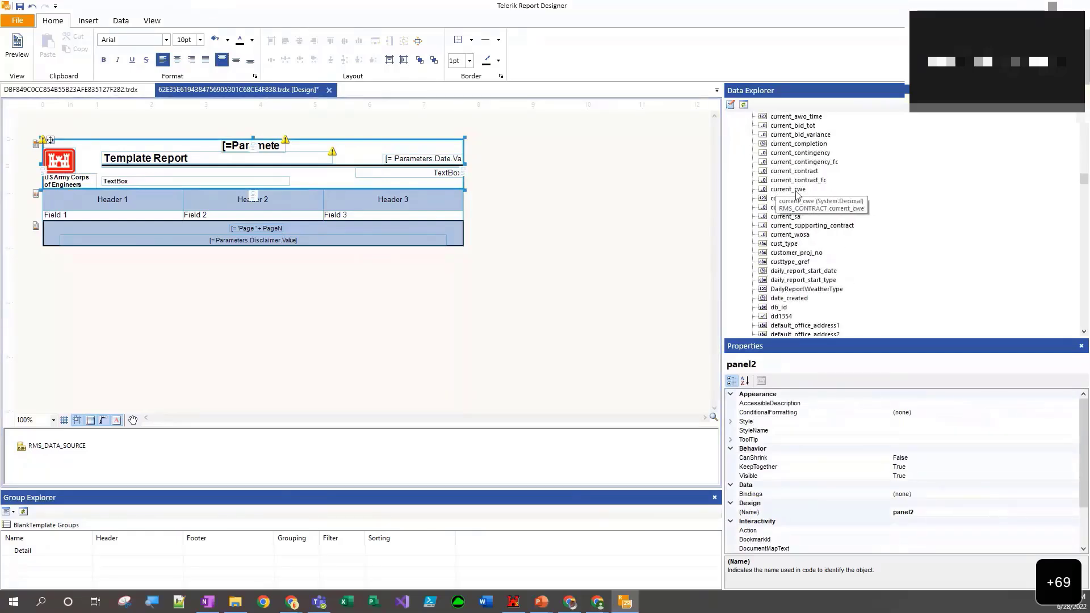
scroll(786, 183, up, 2)
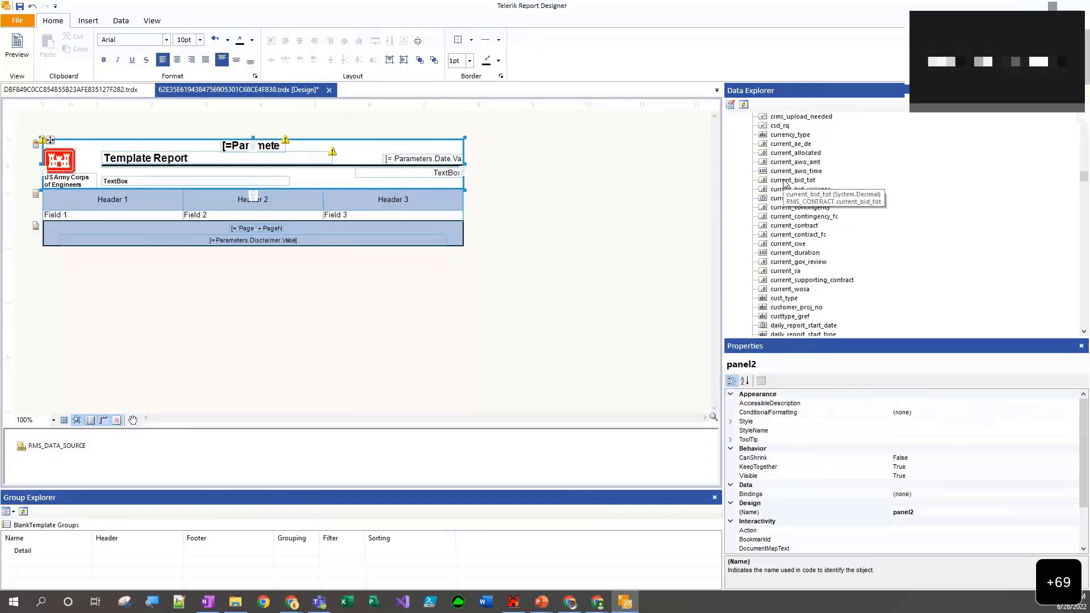
scroll(801, 199, up, 2)
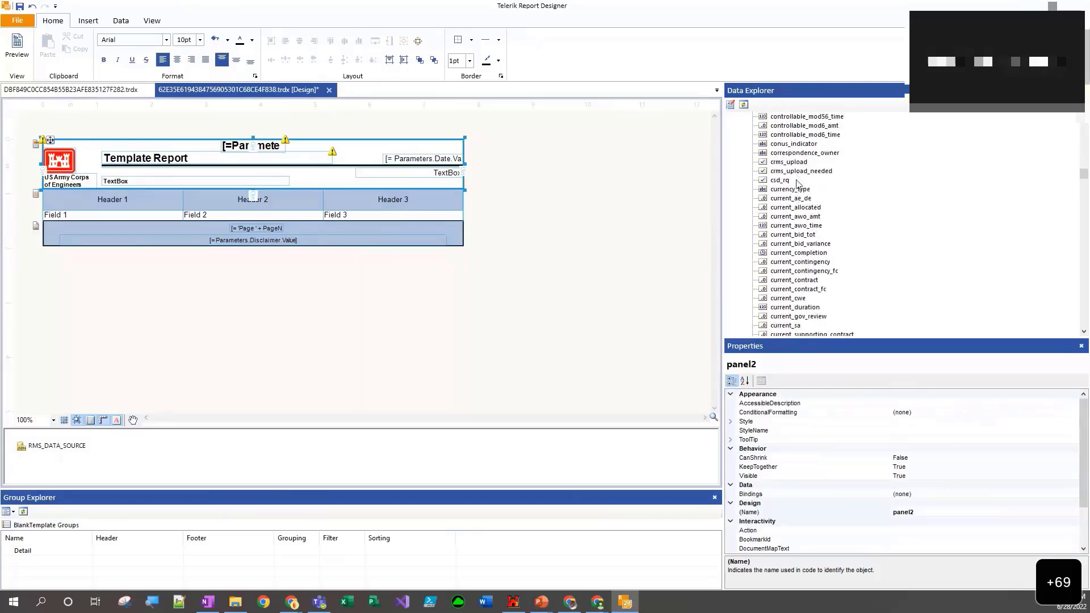
scroll(798, 179, up, 4)
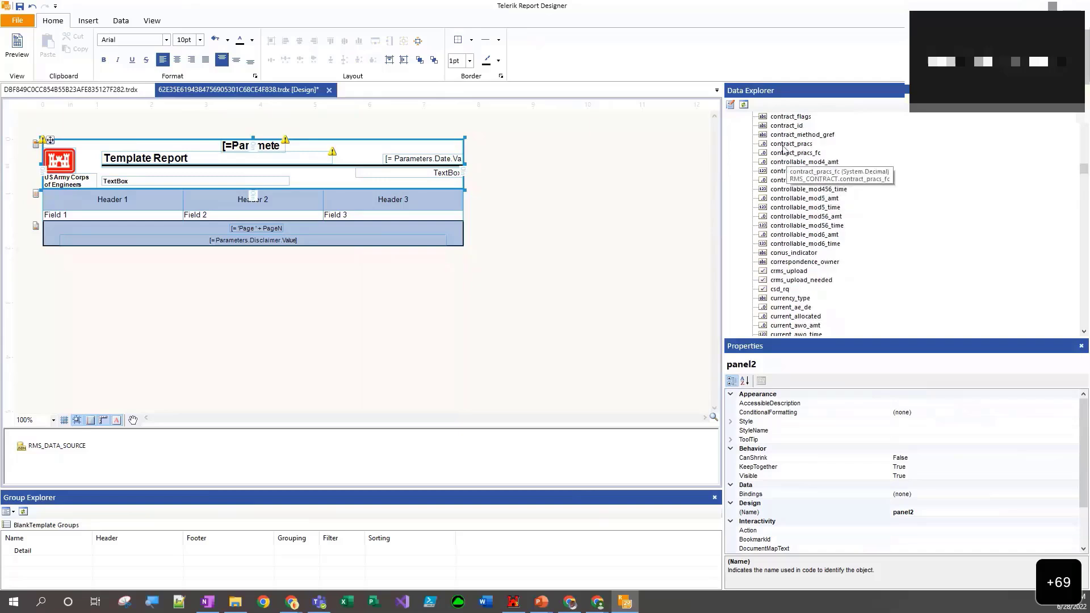
click(779, 127)
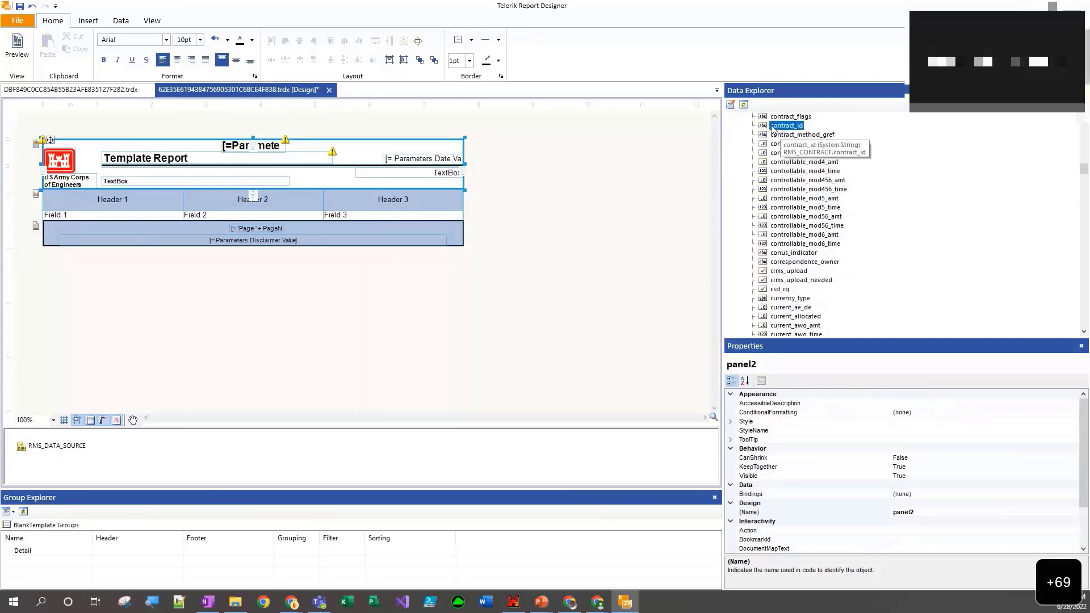
drag(772, 127, 126, 178)
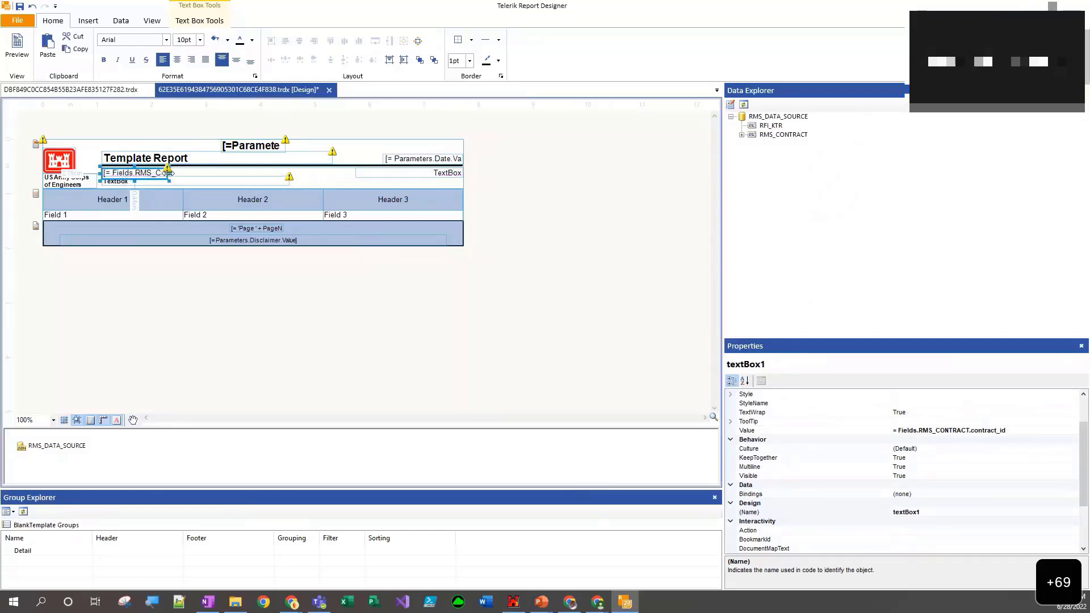
drag(168, 173, 254, 174)
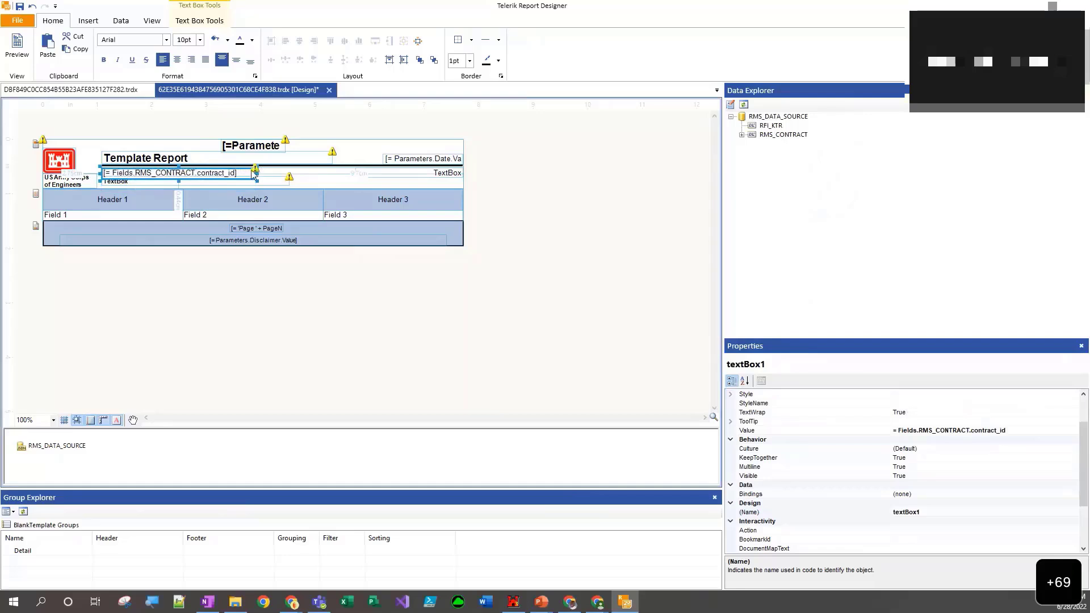
- Preview the report to check the contract ID in the header, return to design view and compare the RFI_KTR and RMS_CONTRACT collections
click(24, 51)
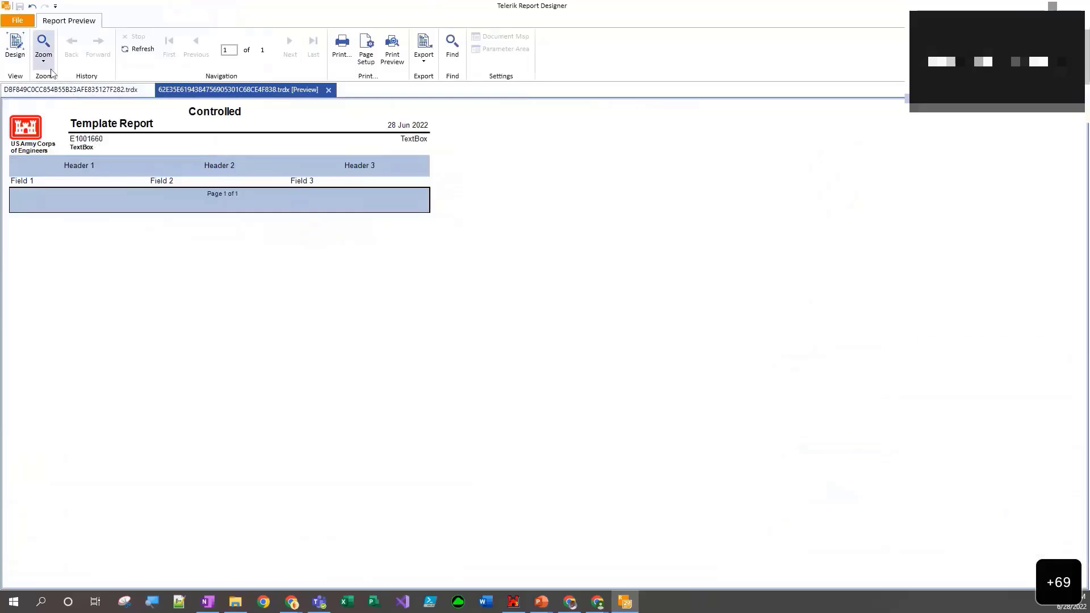
click(17, 50)
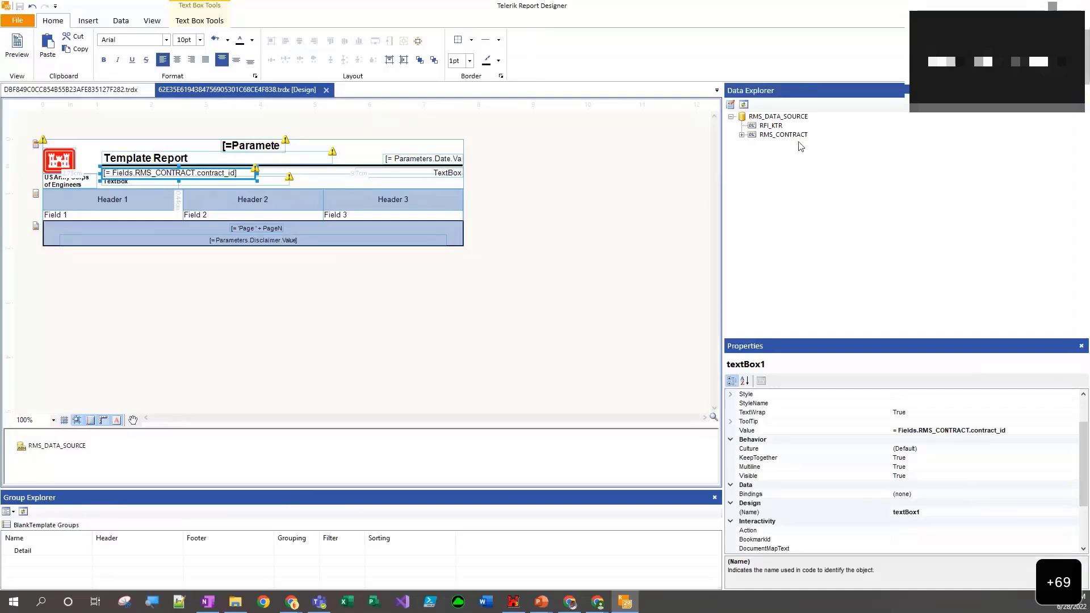
click(776, 126)
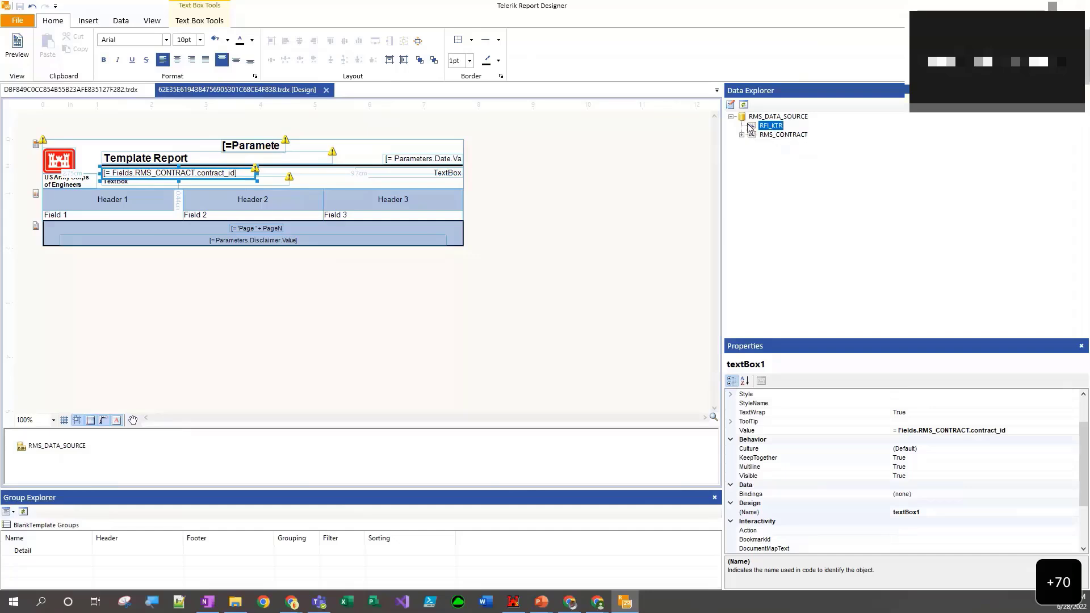
click(776, 136)
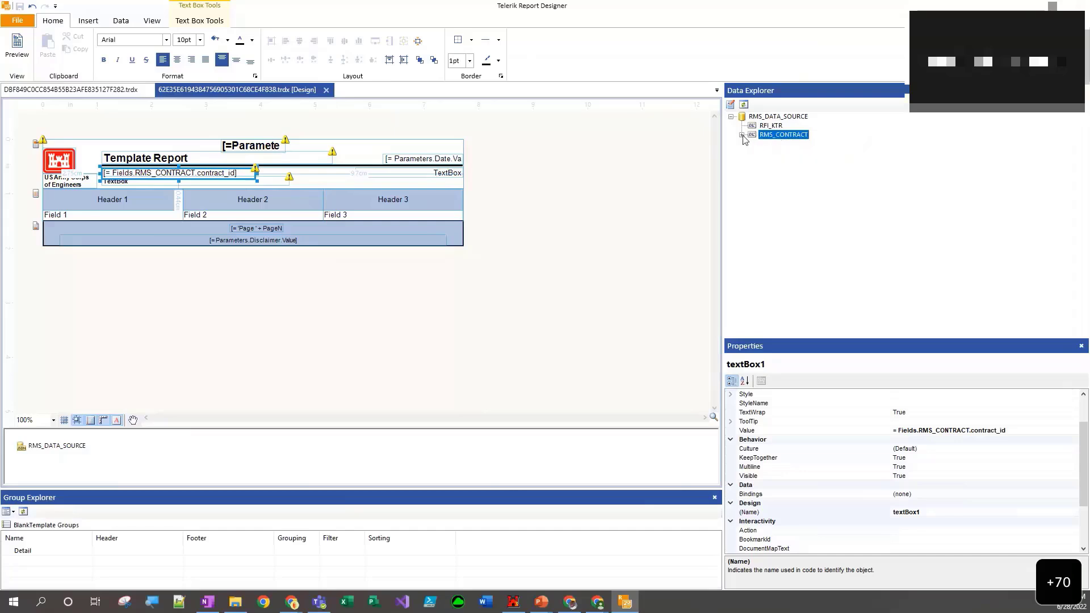
click(773, 128)
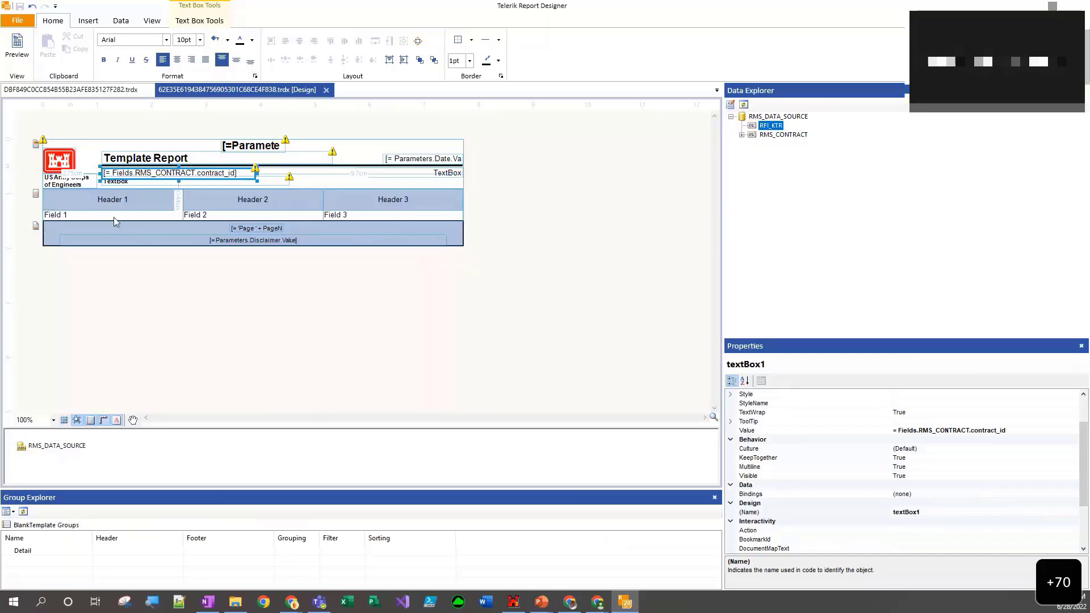
- Select the whole three-column table in the detail section and add a new, empty rule to its bindings
click(35, 194)
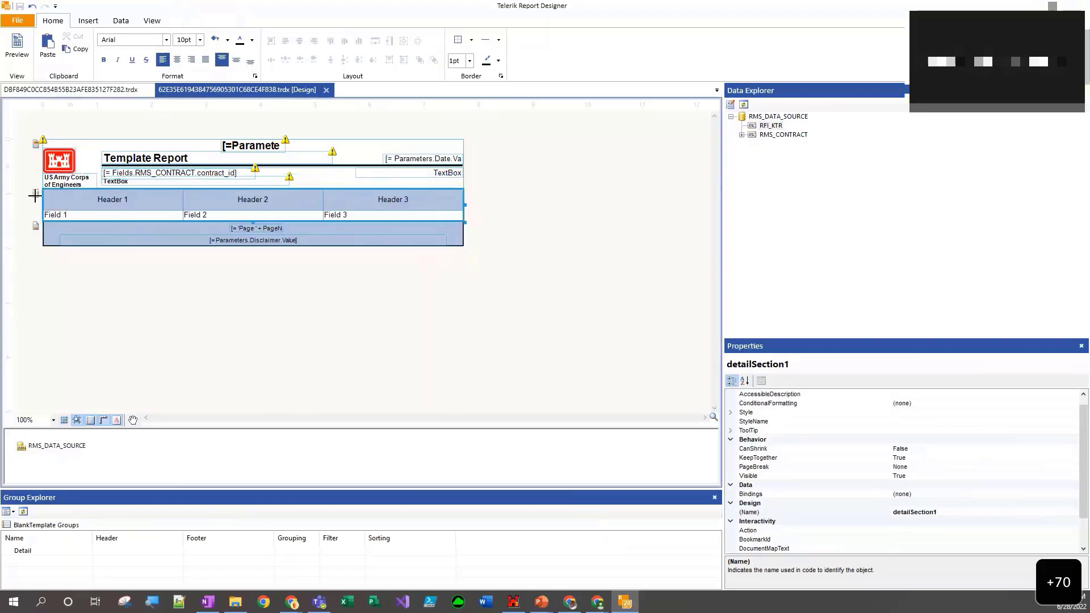
click(32, 190)
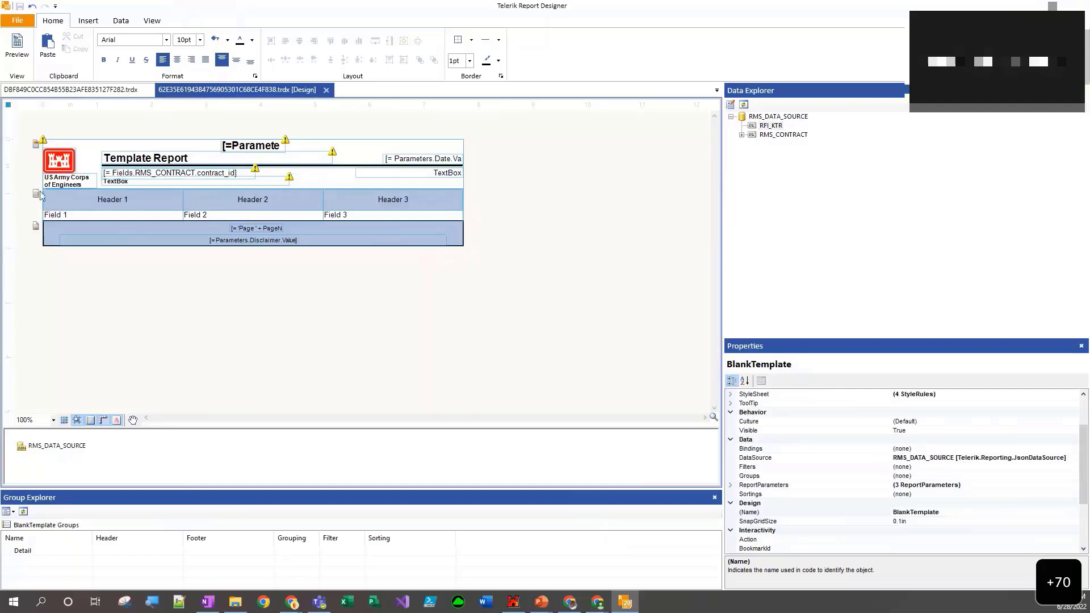
click(50, 199)
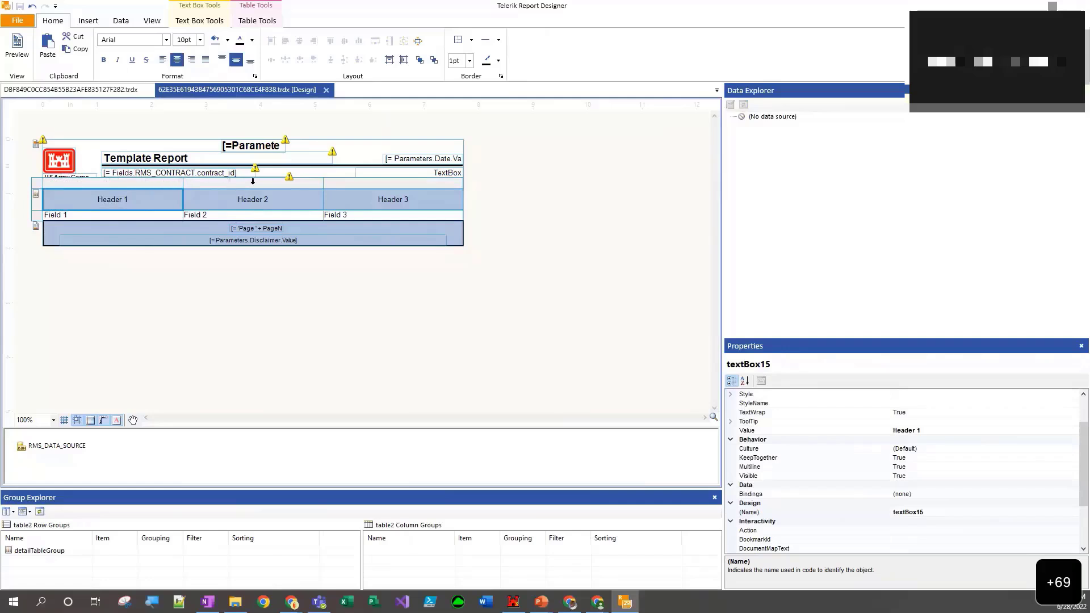
click(40, 186)
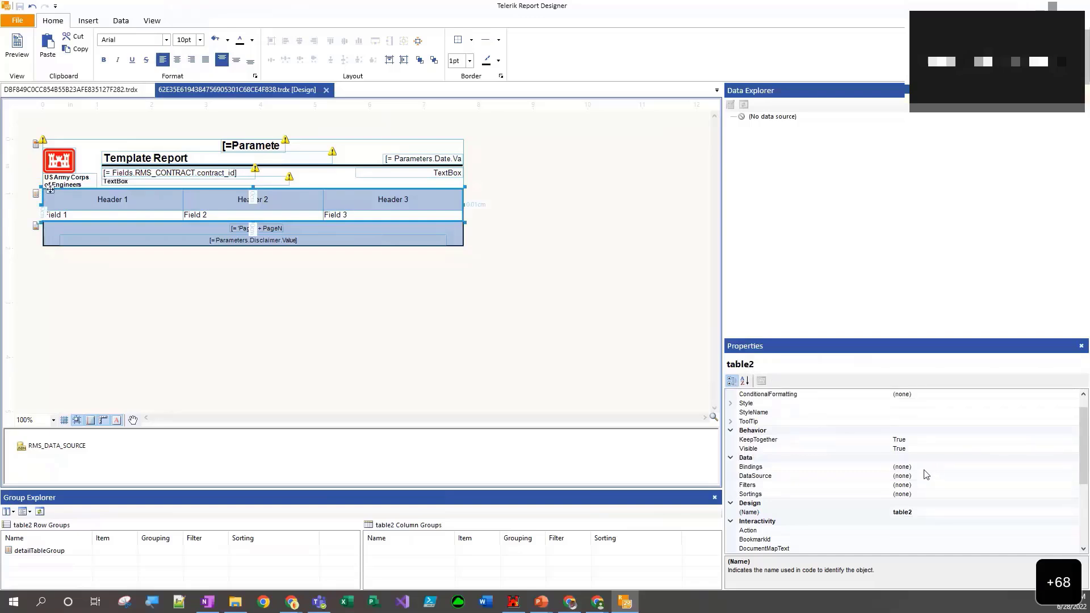
click(945, 467)
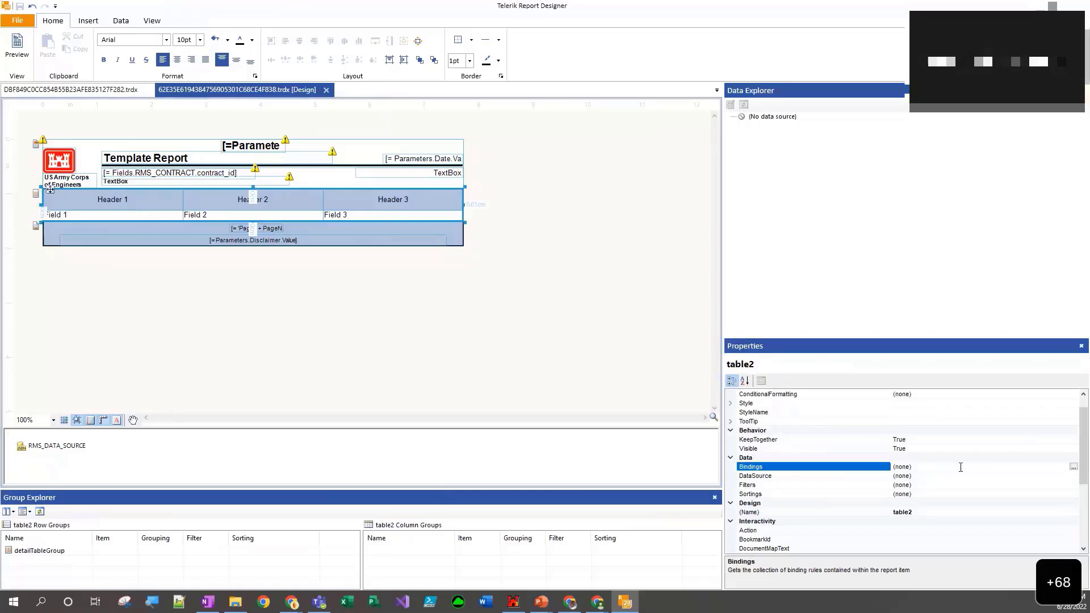
click(1074, 468)
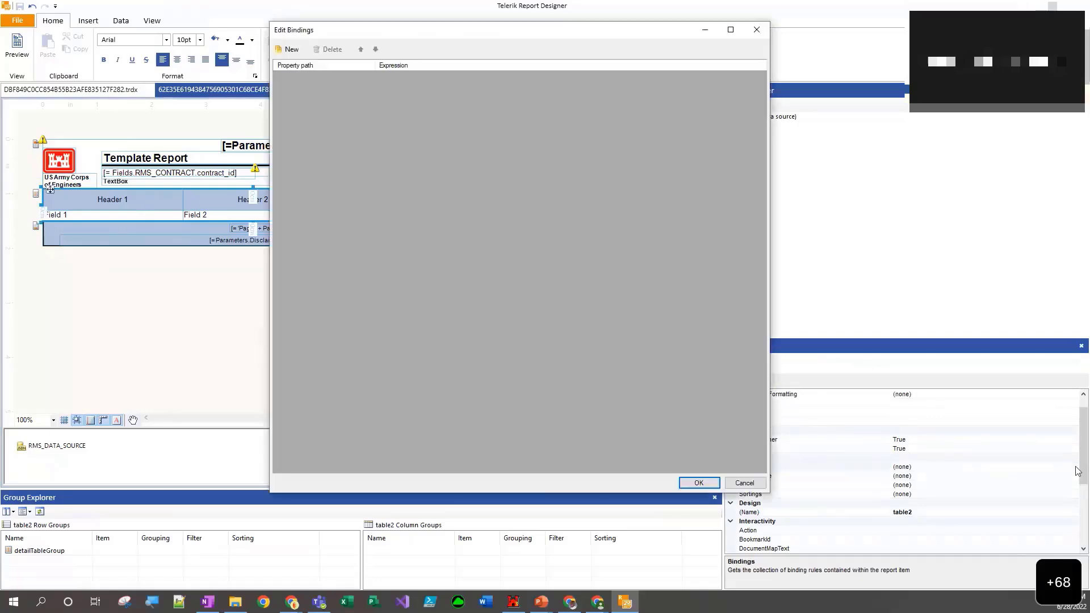
click(288, 50)
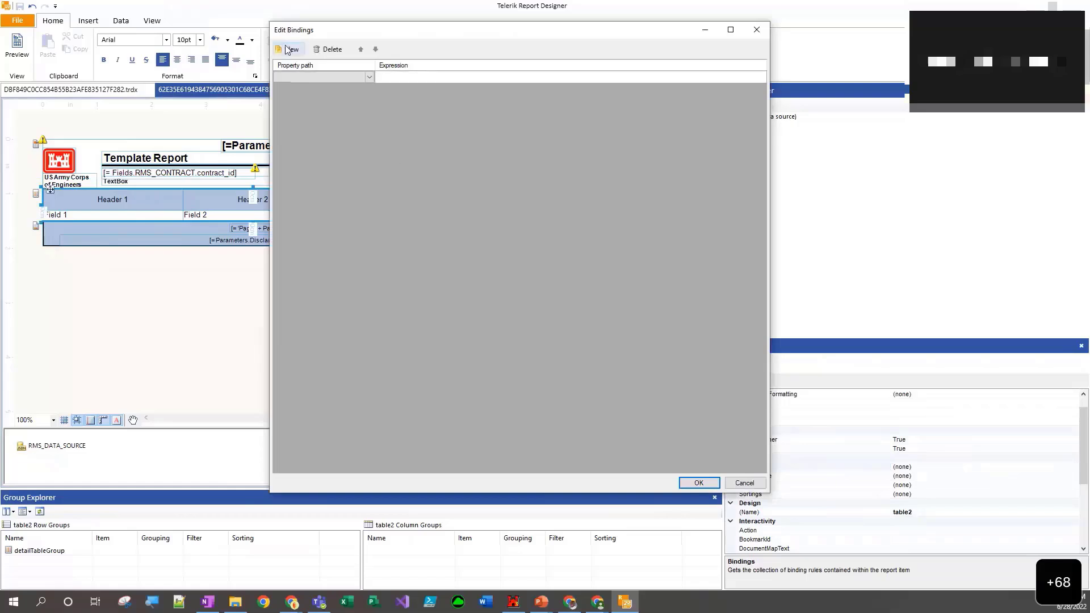
click(373, 78)
click(372, 78)
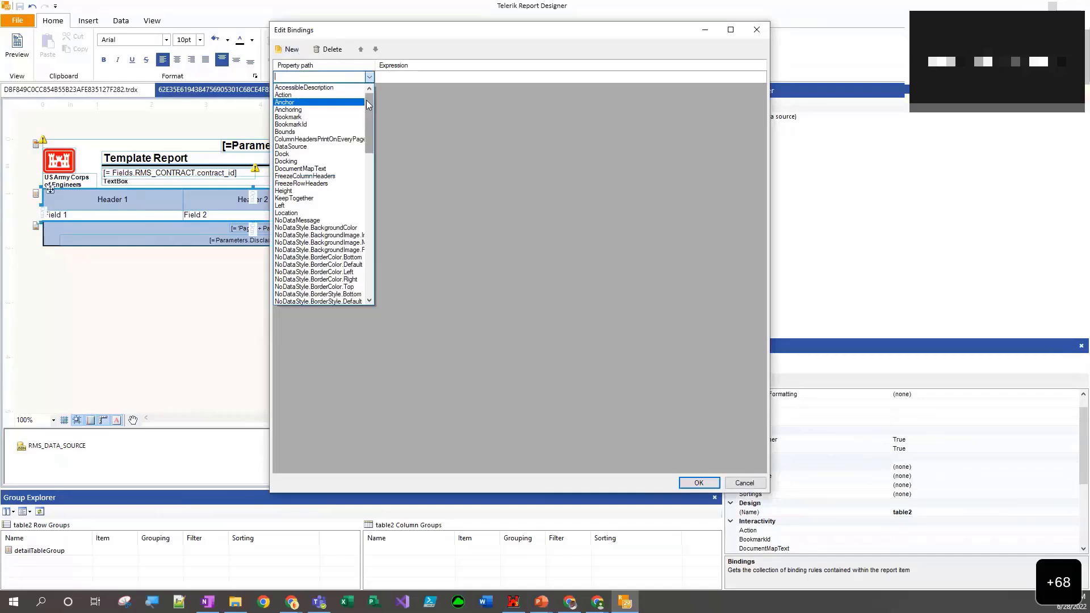
drag(368, 104, 367, 80)
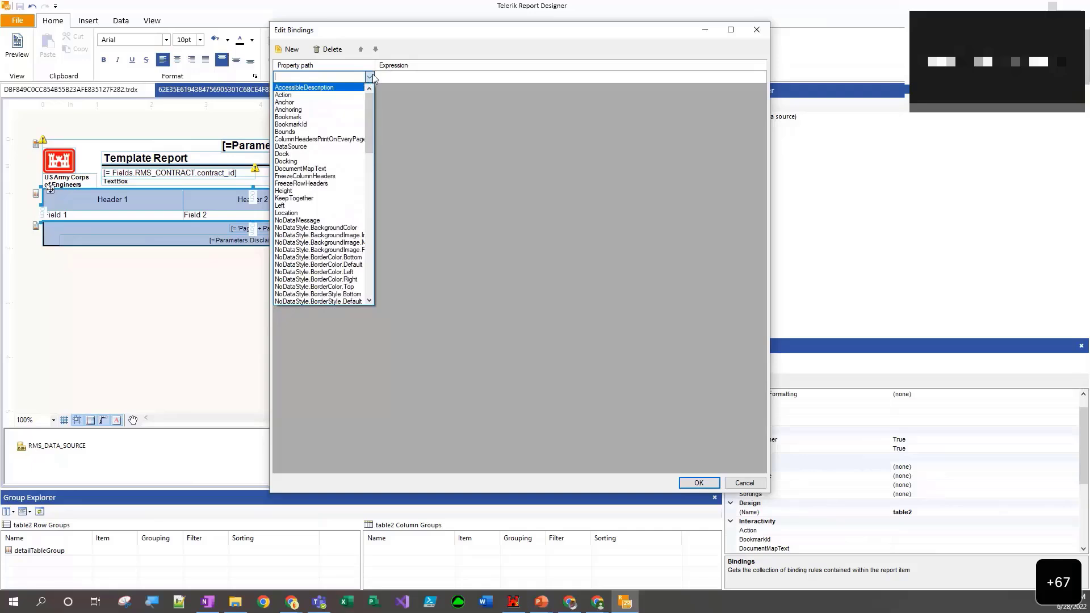
click(402, 121)
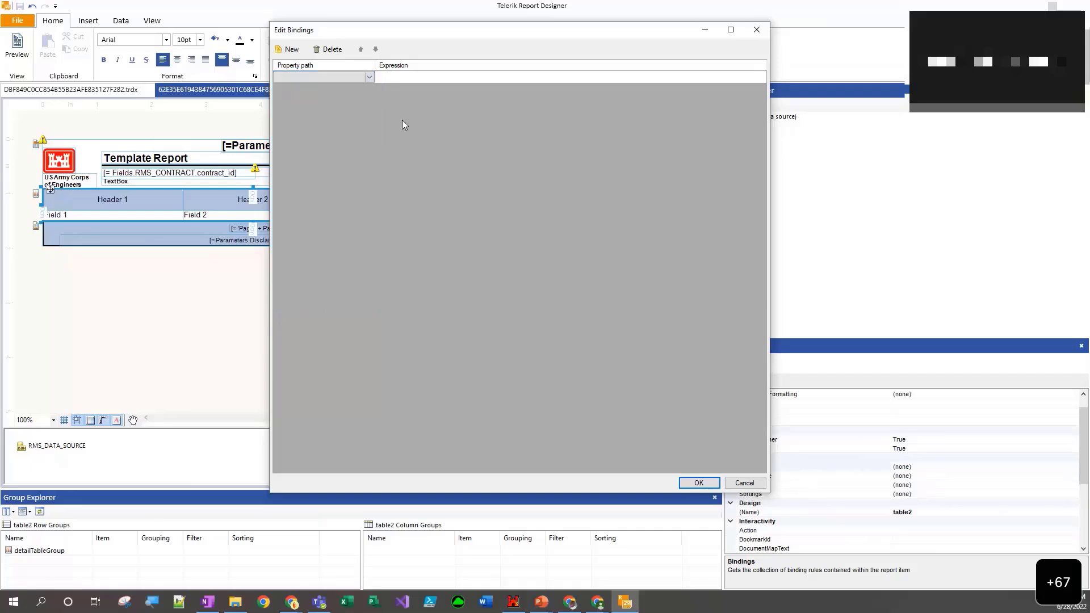
click(391, 74)
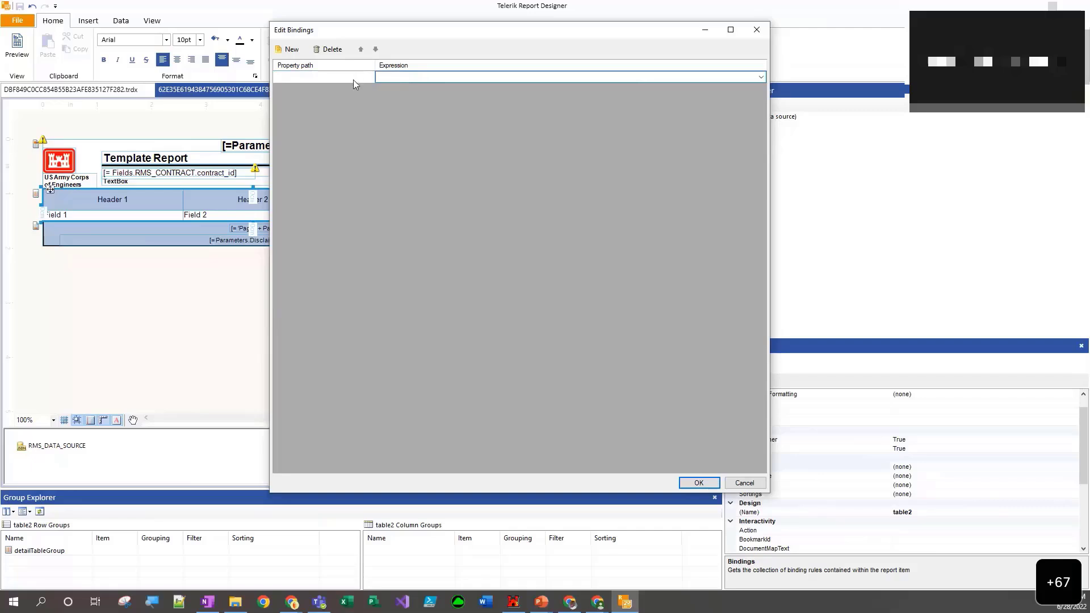
- Bind the table's DataSource property to the expression = Fields.RFI_KTR and accept the binding
click(299, 80)
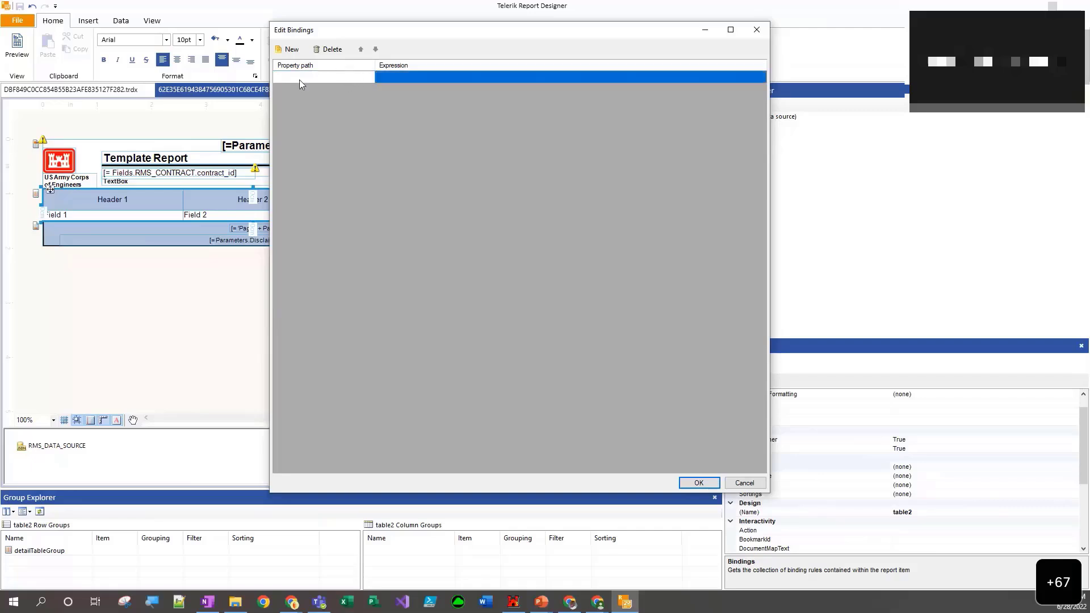
click(300, 80)
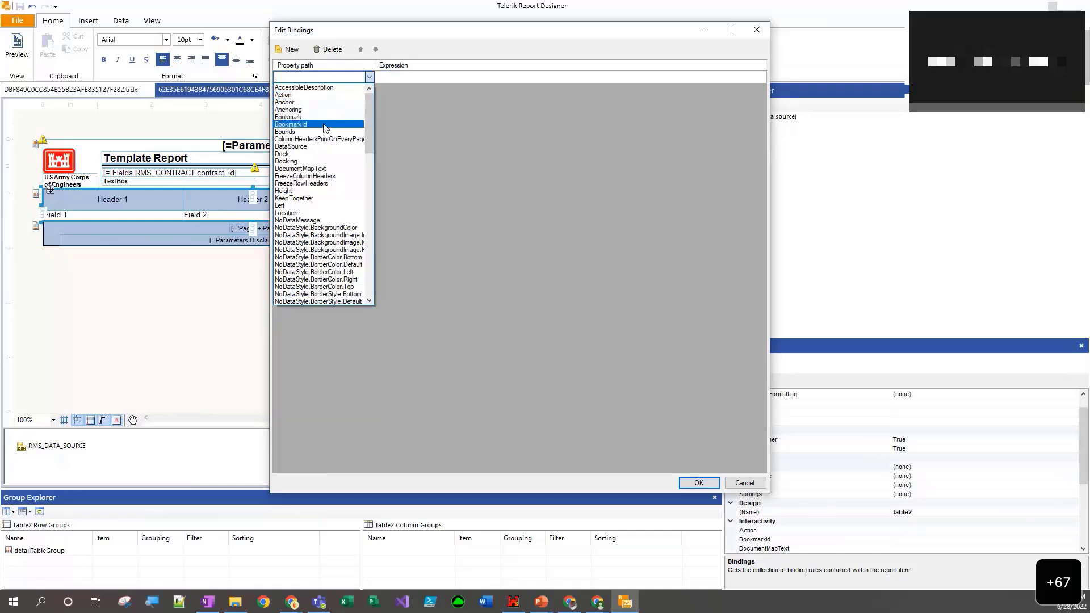
click(298, 147)
click(399, 78)
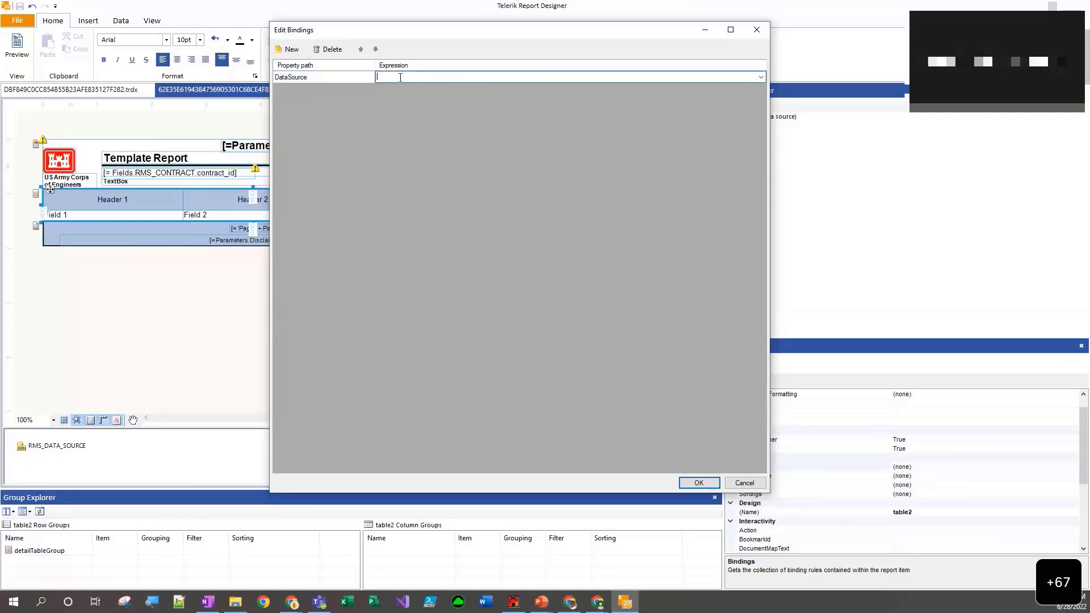
click(761, 77)
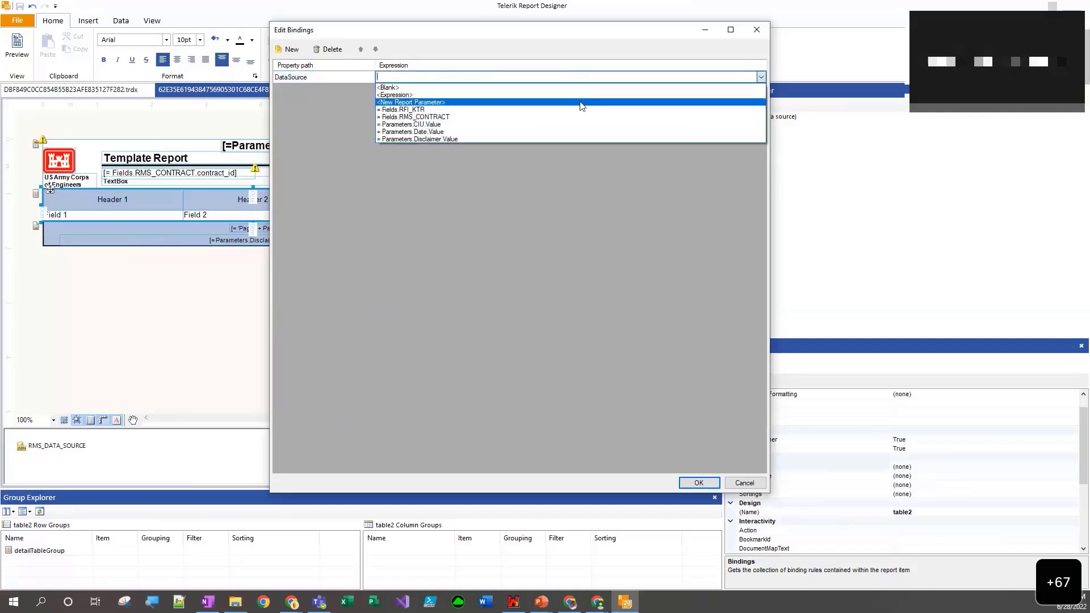
click(422, 110)
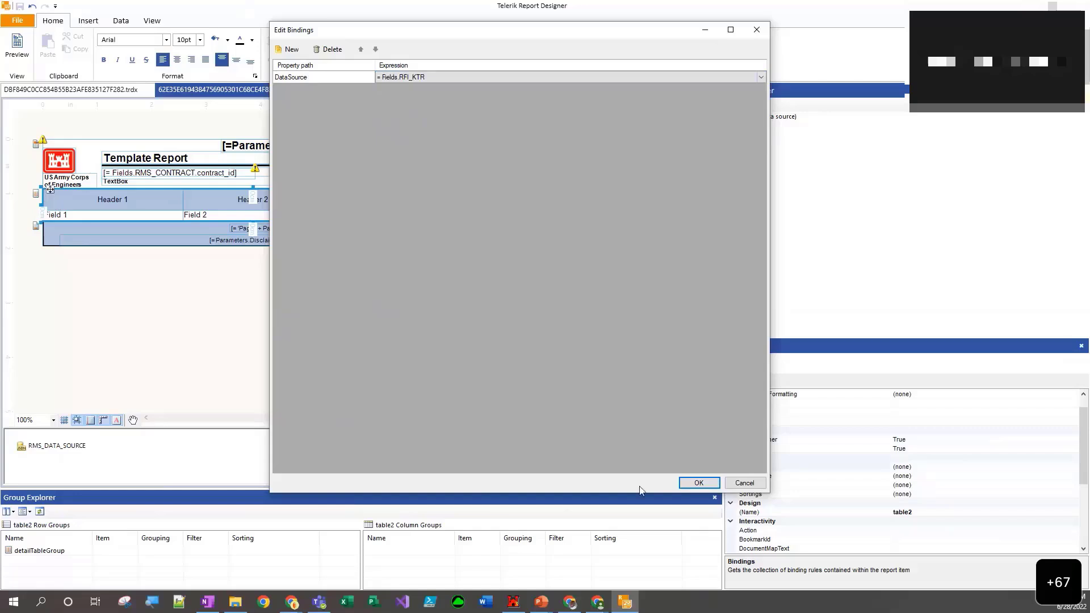
click(689, 486)
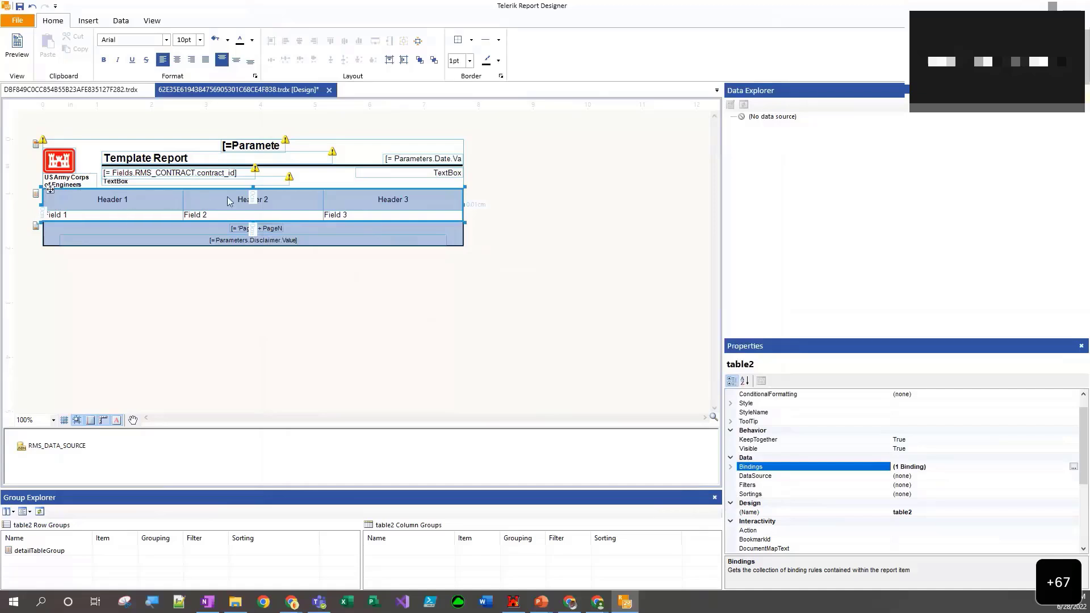
- Preview the report to check the table's rows with the RFI_KTR binding, and return to design view
click(116, 277)
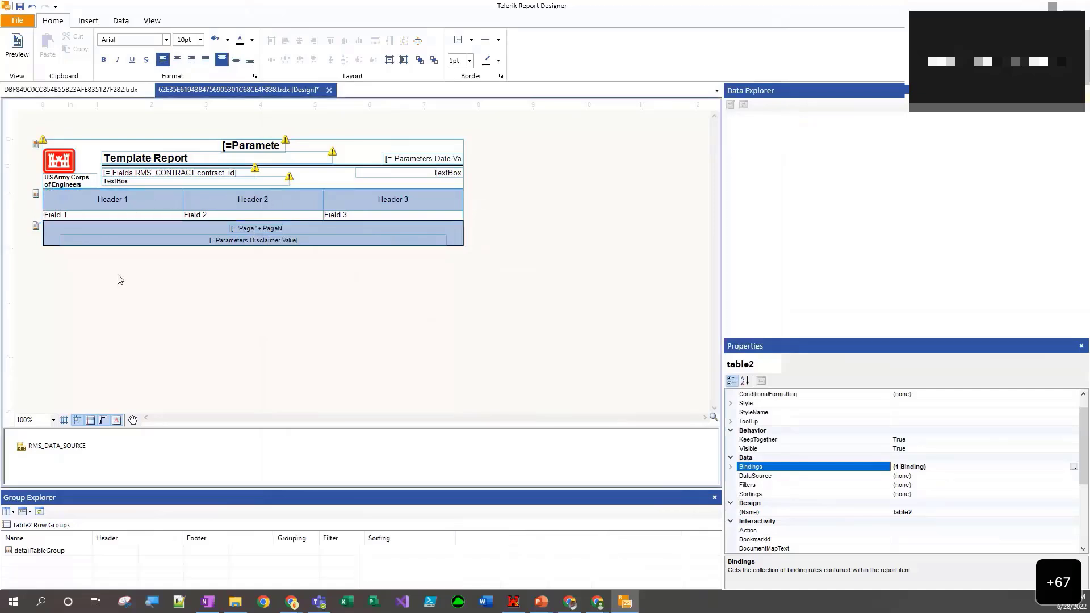
click(14, 49)
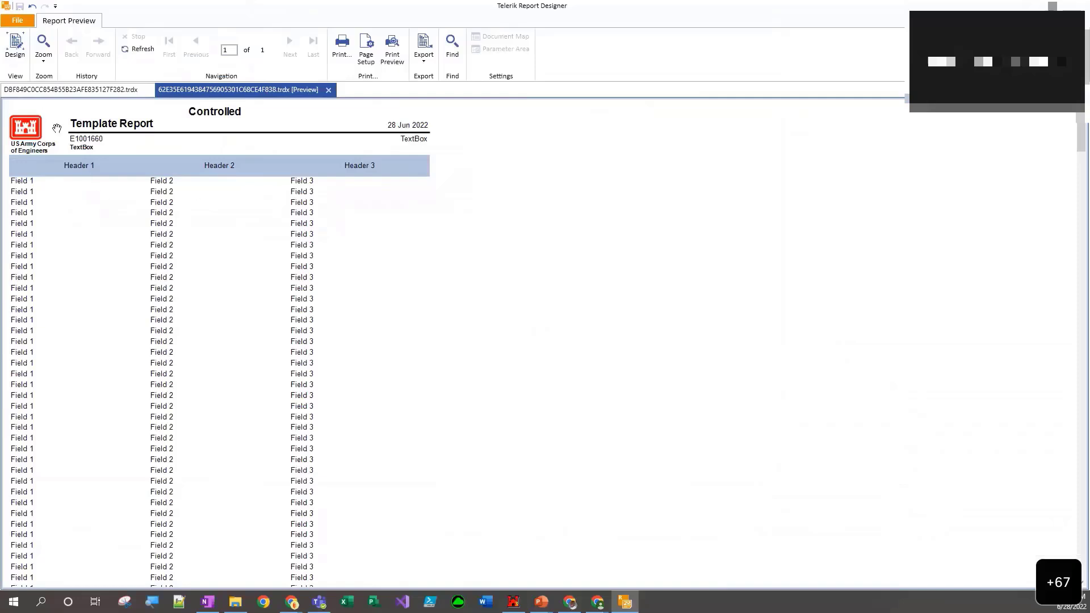
scroll(144, 165, down, 1)
scroll(145, 168, up, 1)
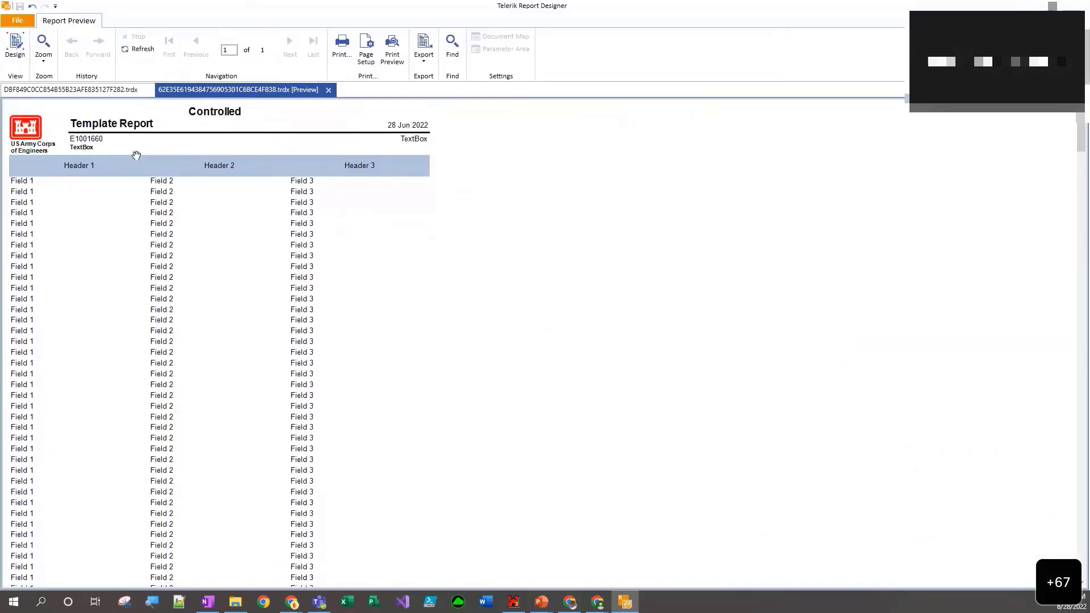
click(16, 56)
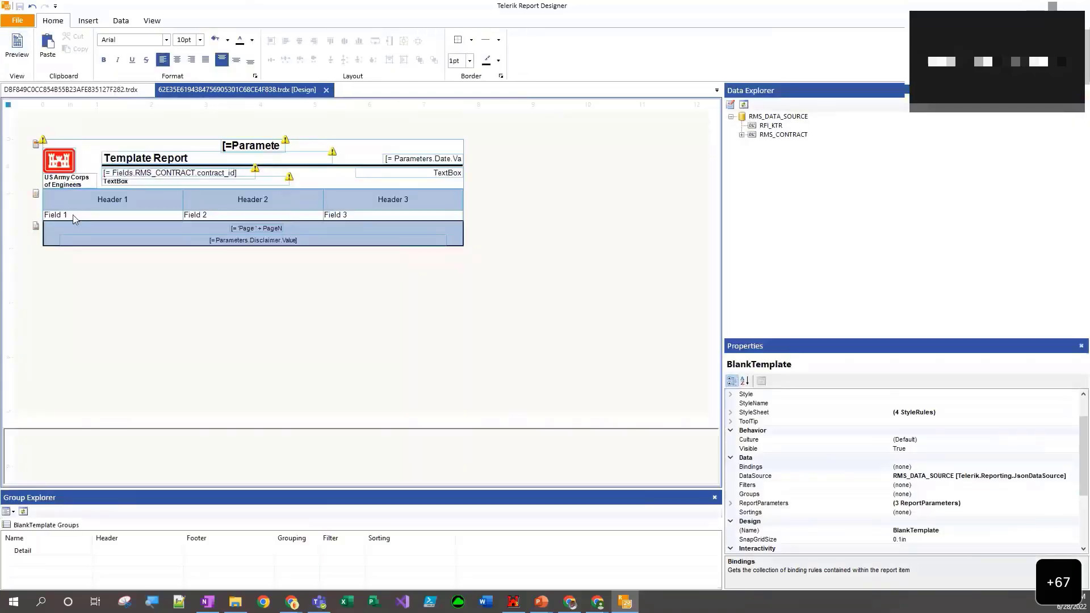
- Set the table's Field 1 cell to =Fields.date_submitted, check it in the report preview and return to design view
click(73, 217)
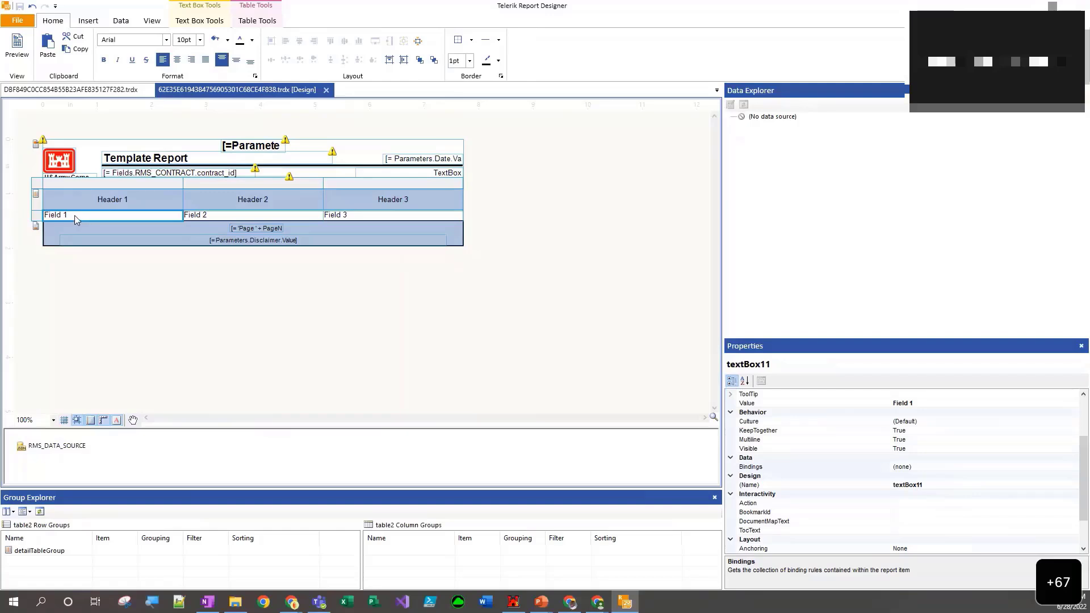
double_click(74, 216)
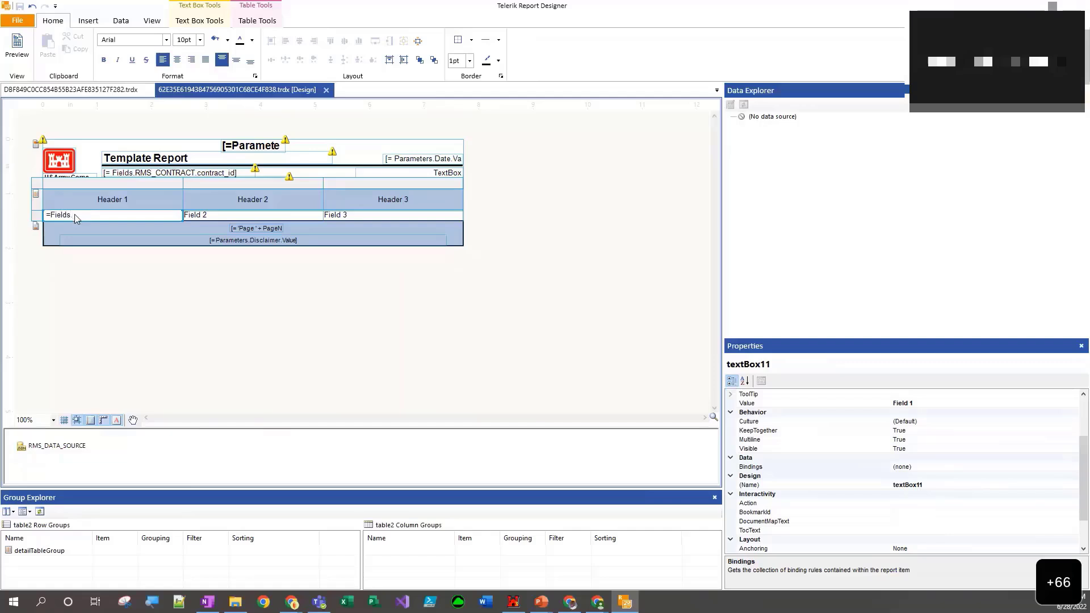
text(ca)
text(te_submitted)
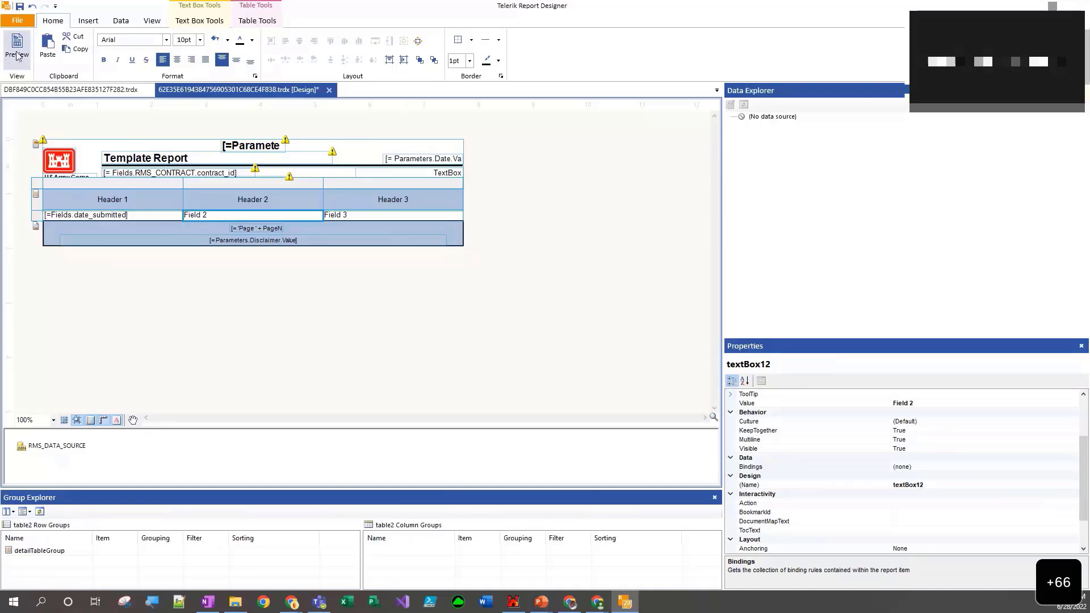
click(16, 54)
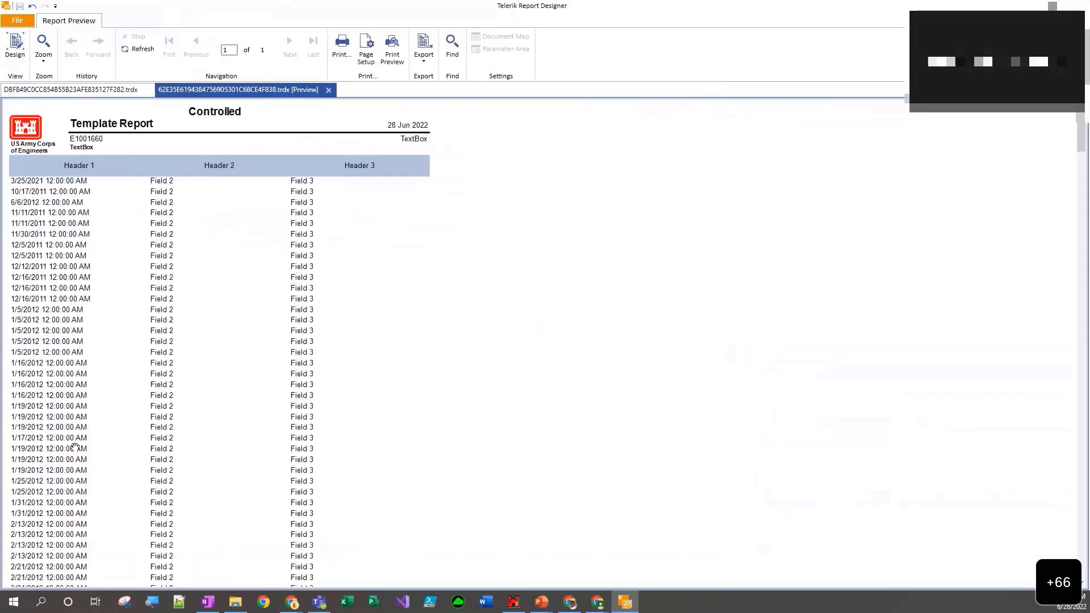
click(19, 60)
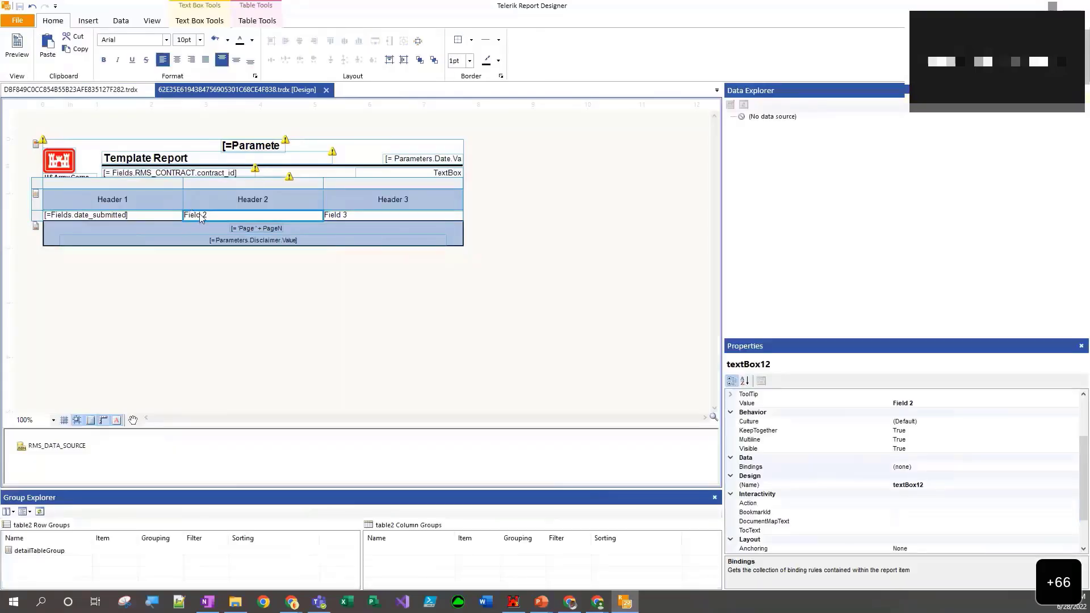
- Set the table's Field 2 cell to =Fields.rfi_no and the Field 3 cell to =Fields.rfi_subject
double_click(200, 220)
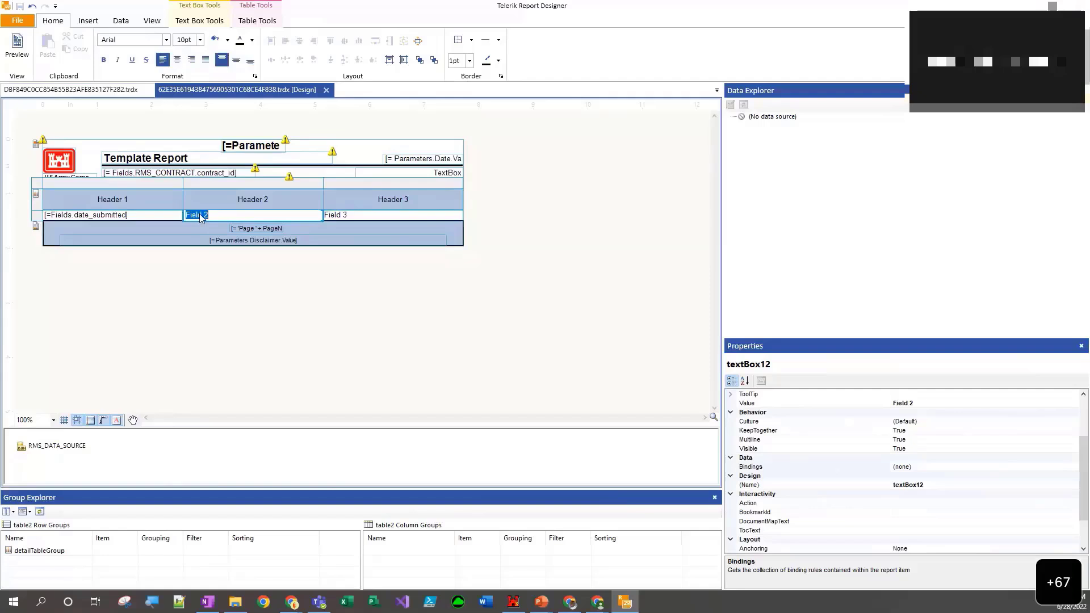
text(=Fields.rfi_no)
click(345, 219)
click(344, 218)
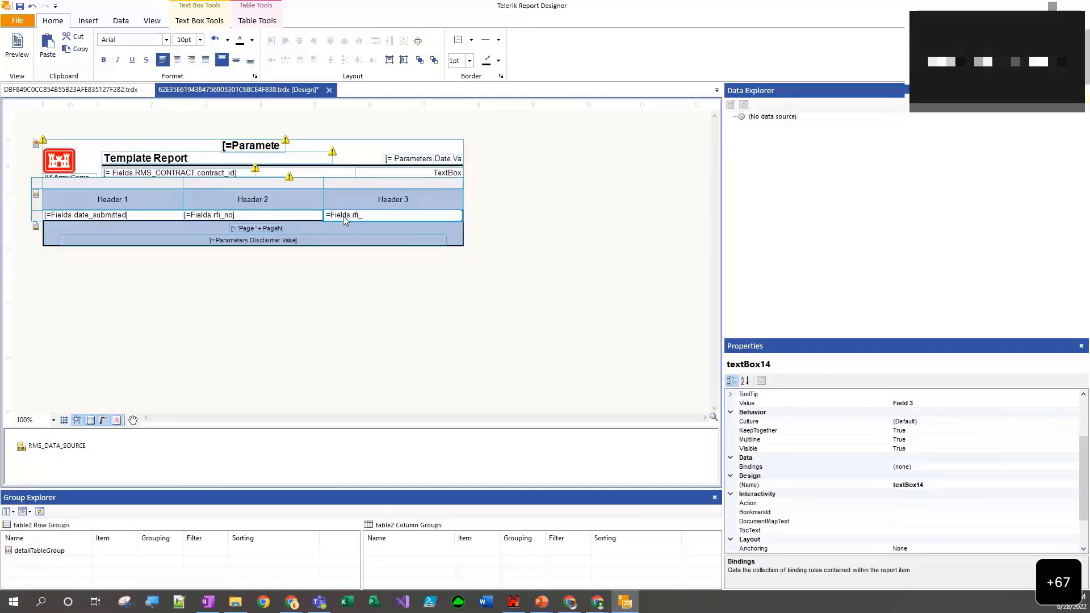
text(bject)
- Preview the report to check the date, RFI number and subject columns, and return to design view
click(16, 45)
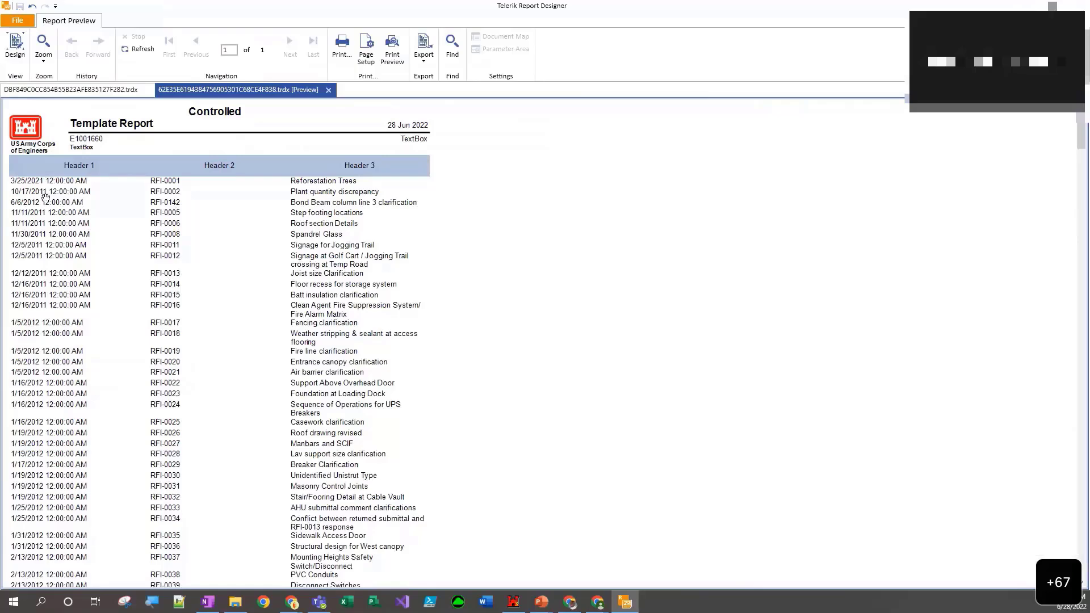
scroll(62, 251, down, 2)
scroll(62, 251, up, 2)
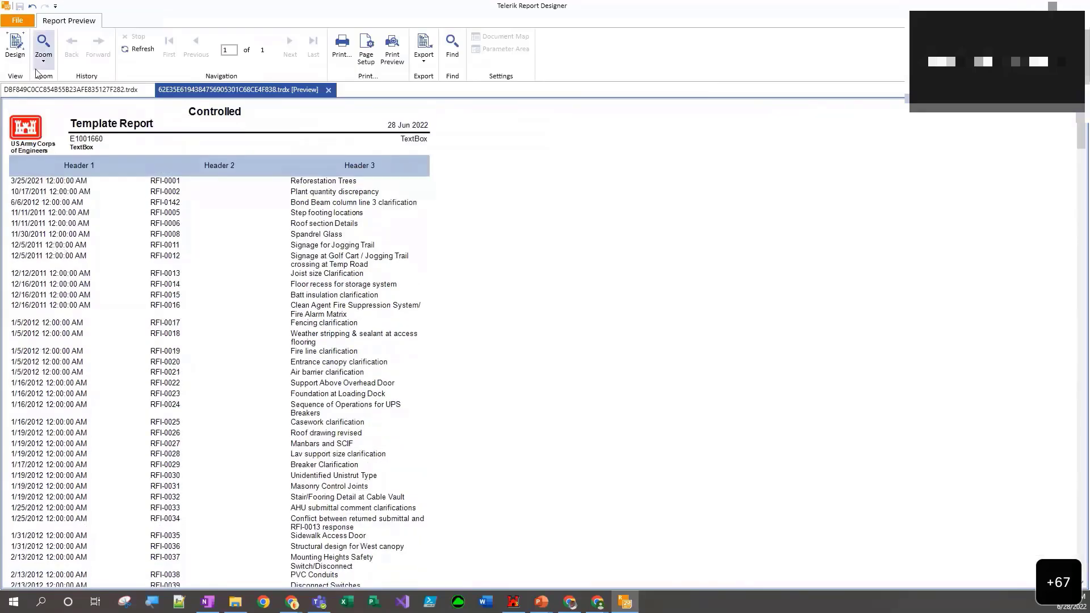
click(16, 49)
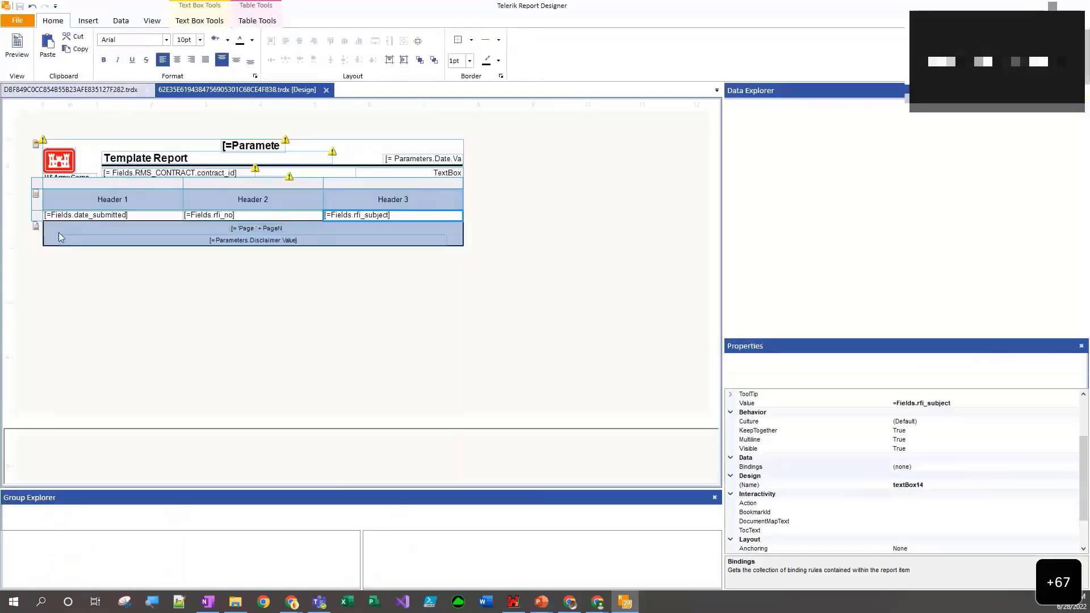
- Format the date_submitted cell as Date & Time with the 6/28/2022 type, check it in the preview and return to design view
click(118, 219)
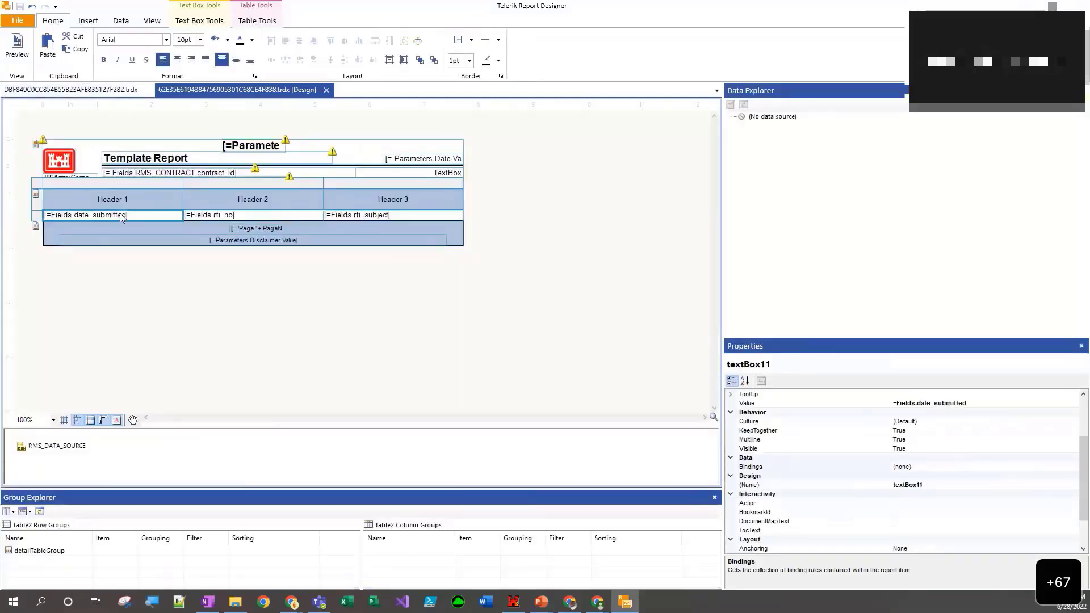
right_click(121, 218)
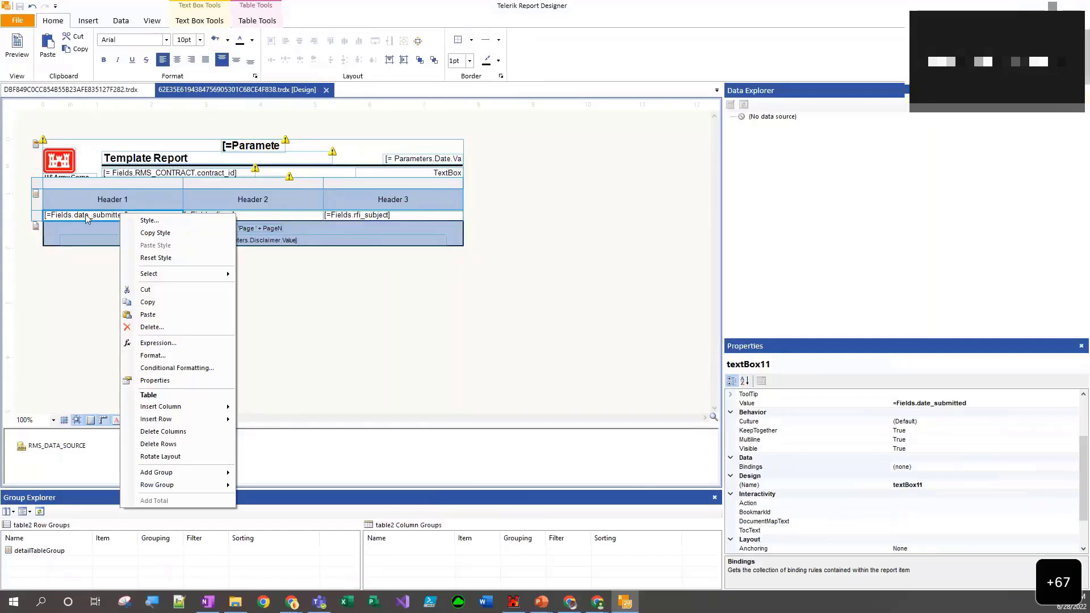
click(148, 358)
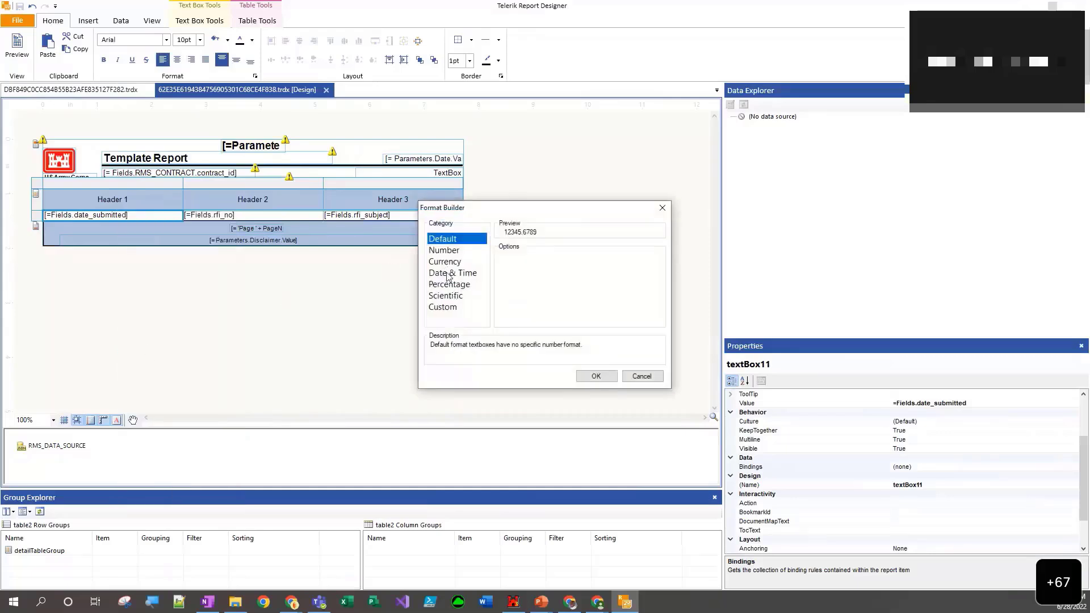
click(449, 275)
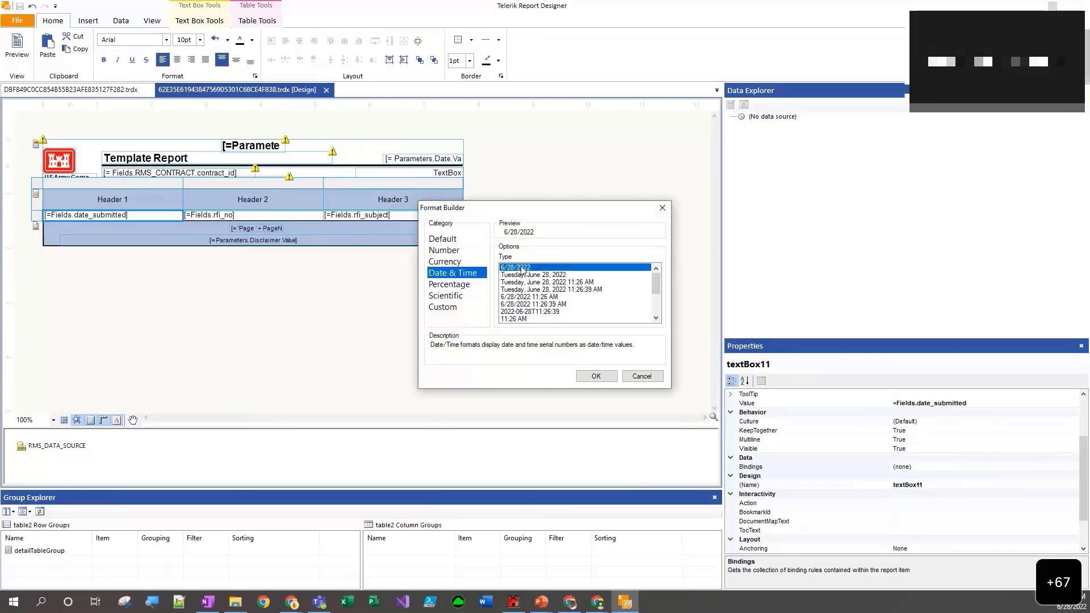
click(518, 276)
click(509, 282)
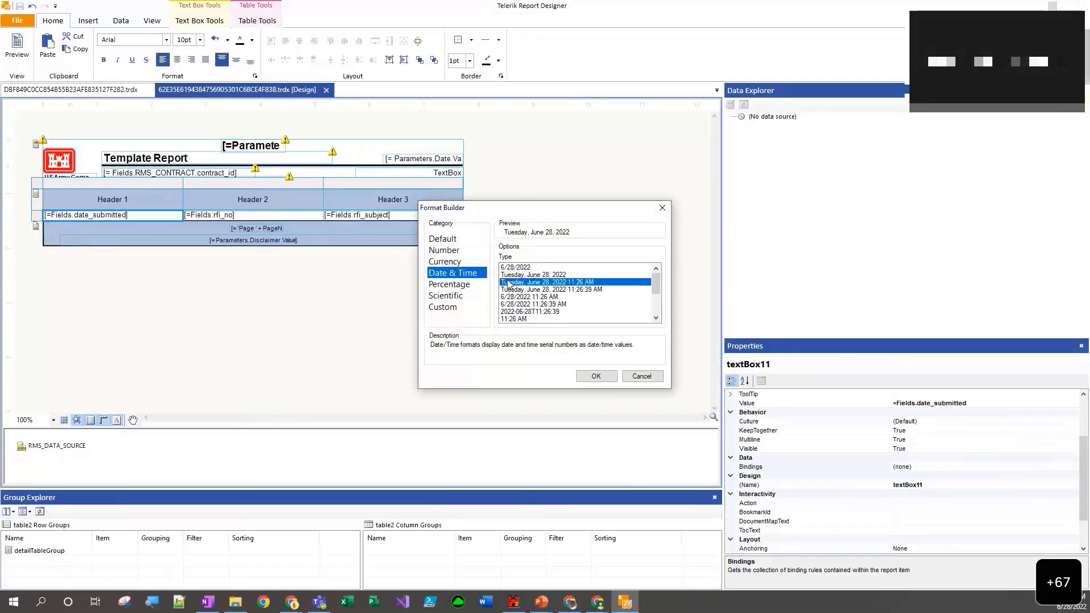
click(504, 269)
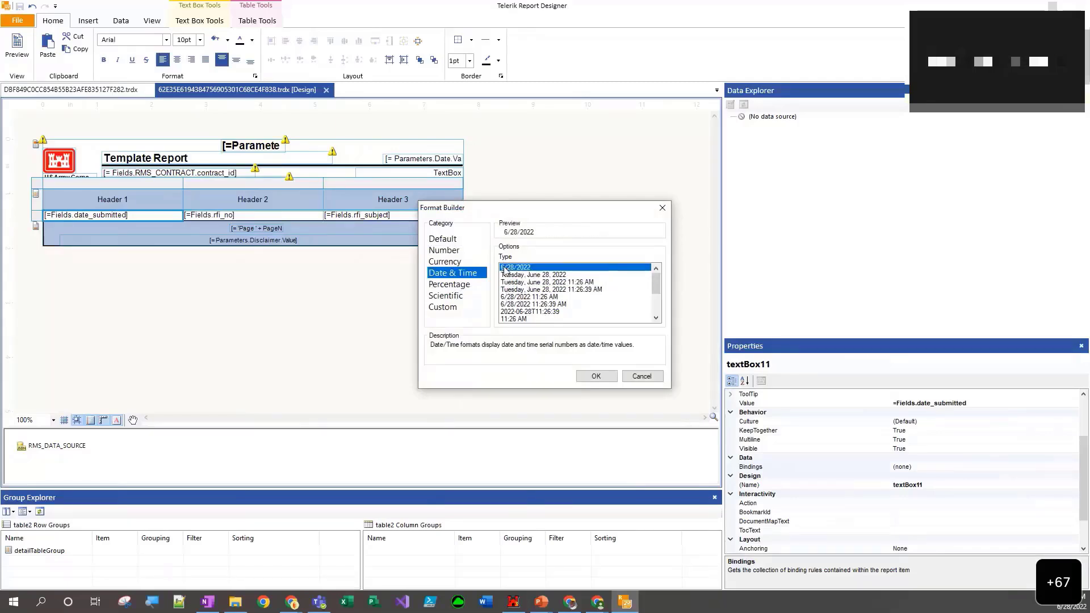
click(583, 377)
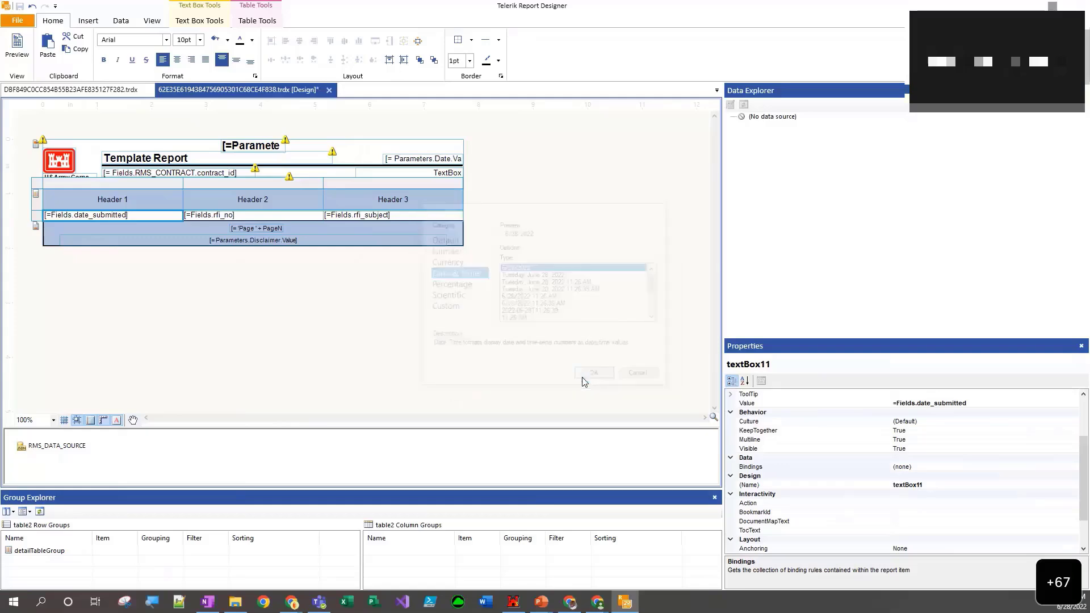
click(22, 50)
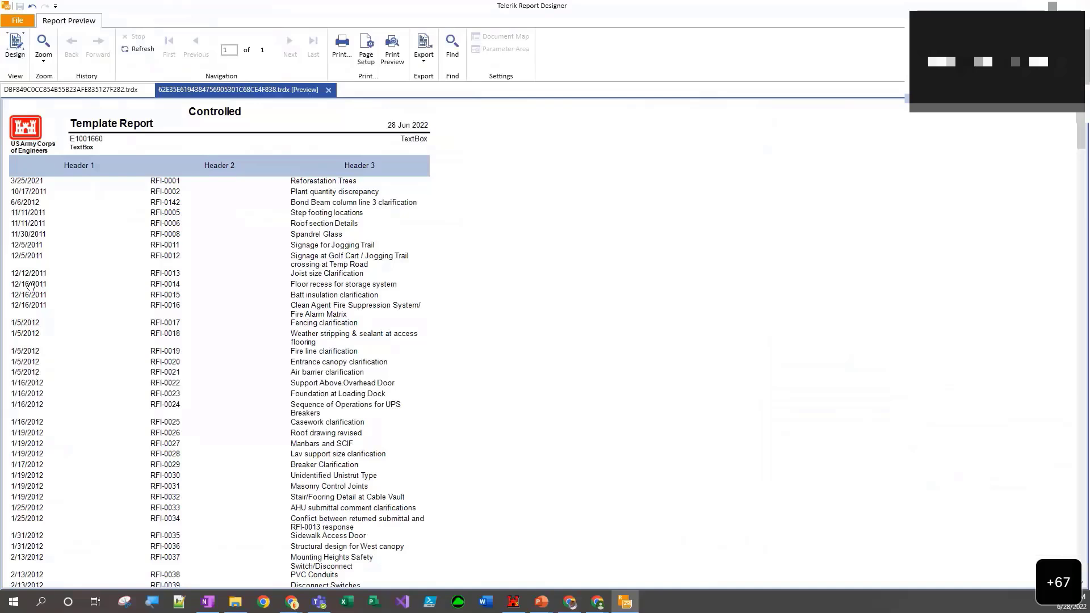
click(15, 48)
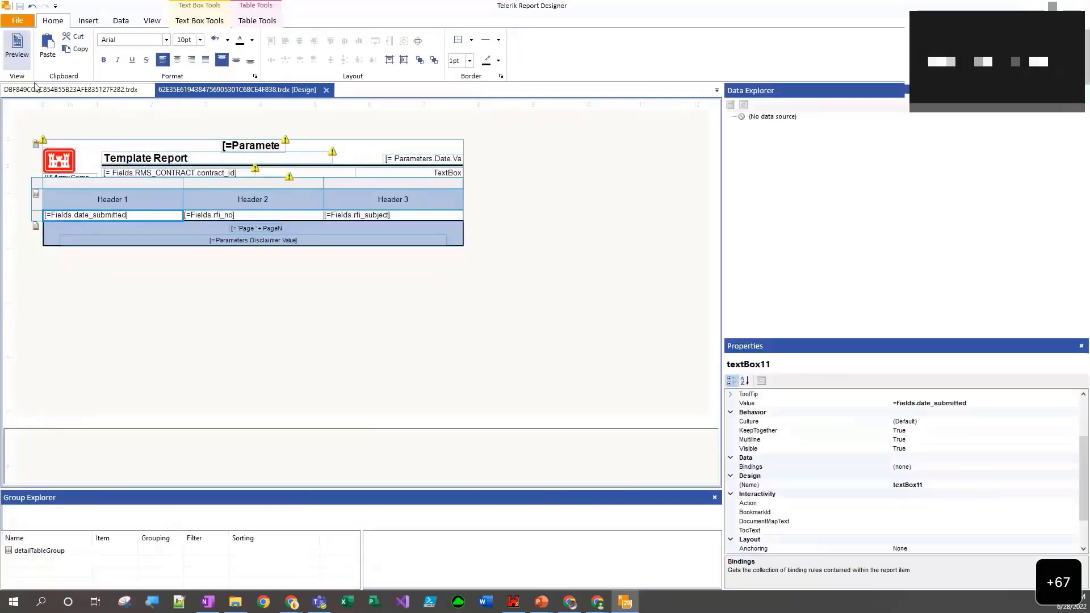
- Center the text of the date_submitted cell, check it in the preview and return to design view
click(89, 214)
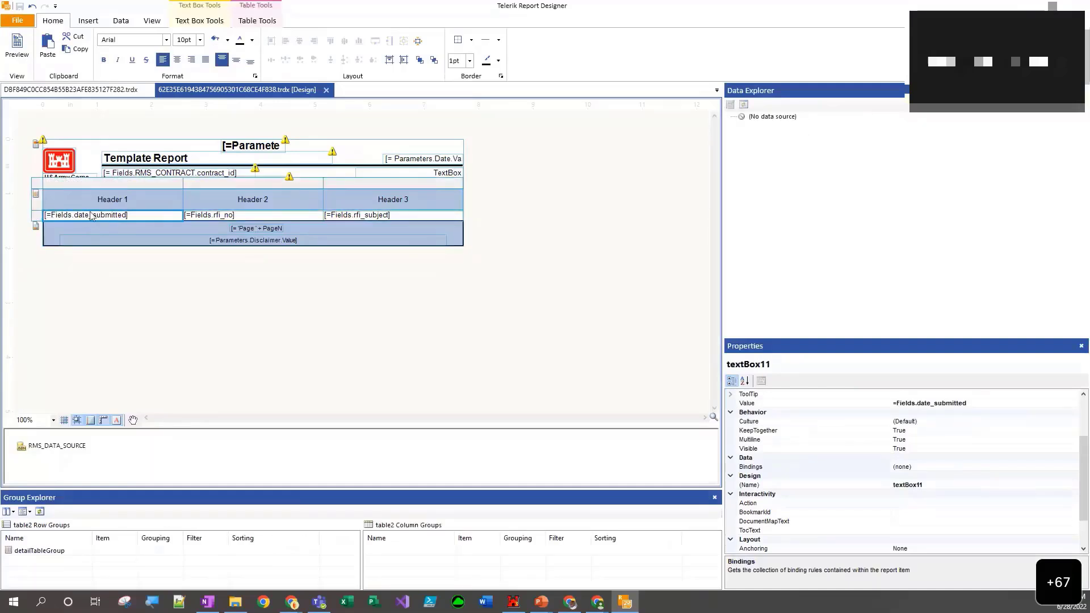
click(179, 62)
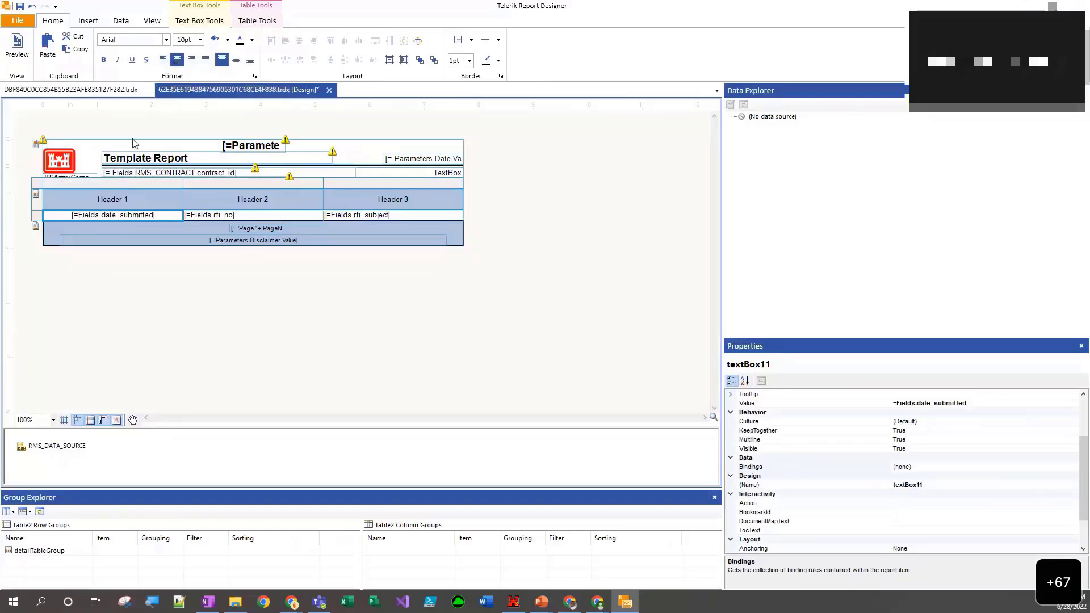
click(20, 48)
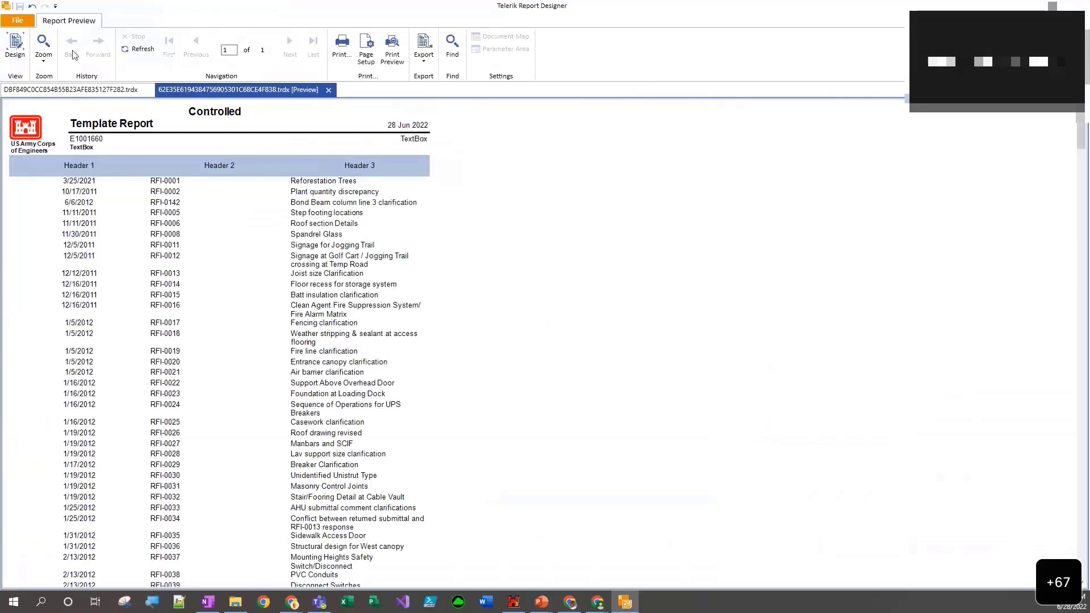
click(22, 48)
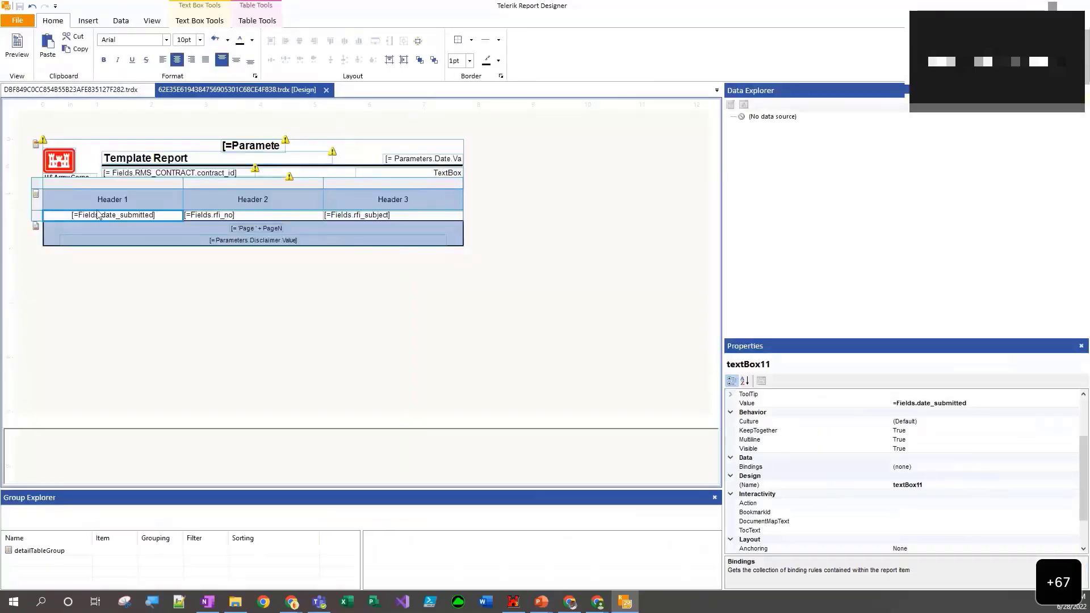
- Left-align the Header 1 and date_submitted cells together, check them in the preview and return to design view
click(103, 205)
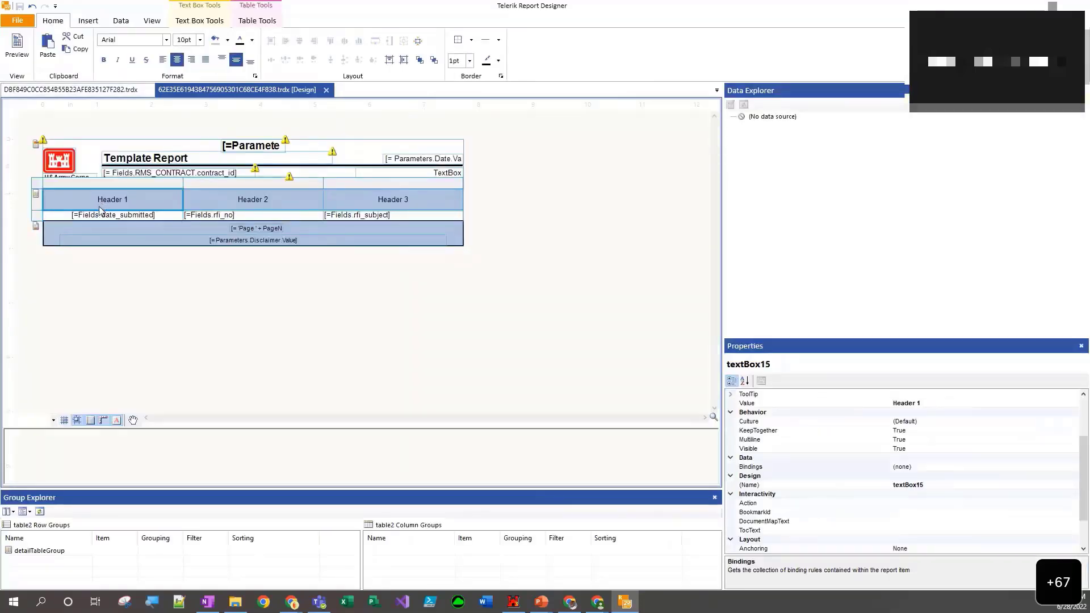
ctrl+click(80, 214)
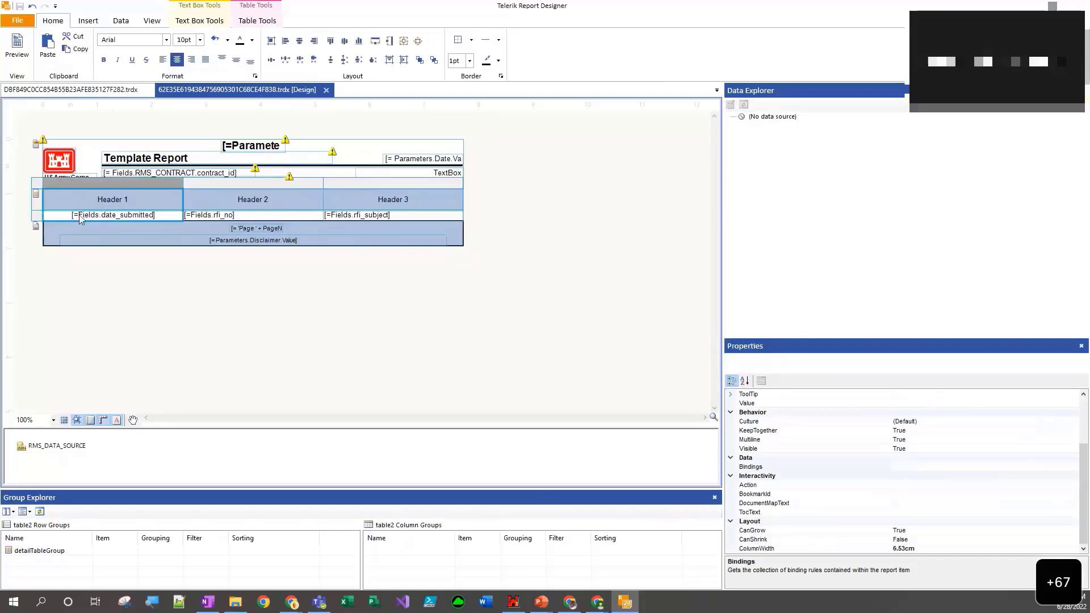
click(165, 59)
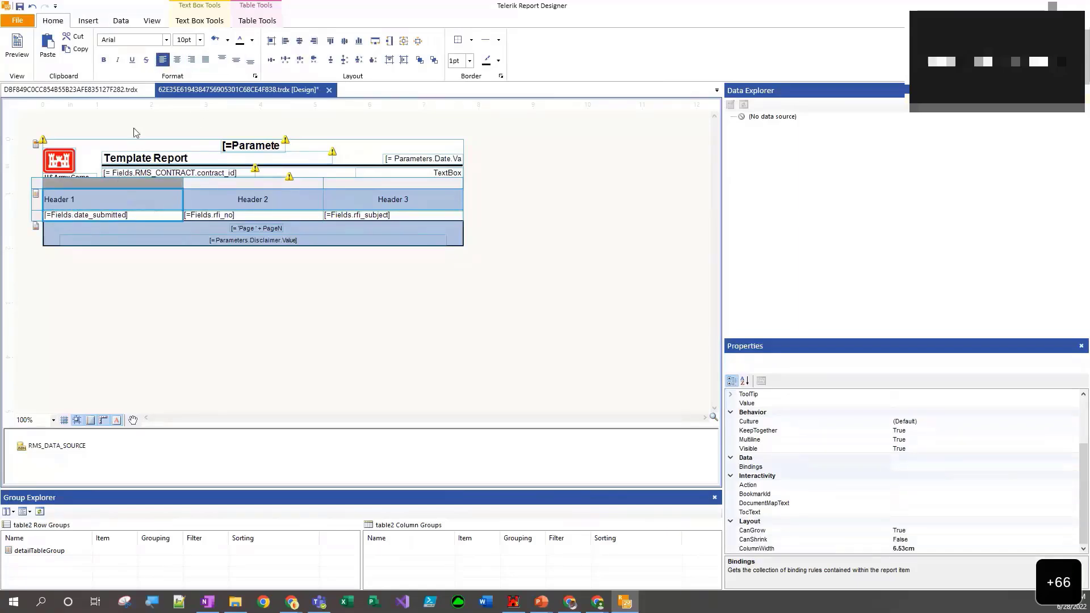
click(22, 53)
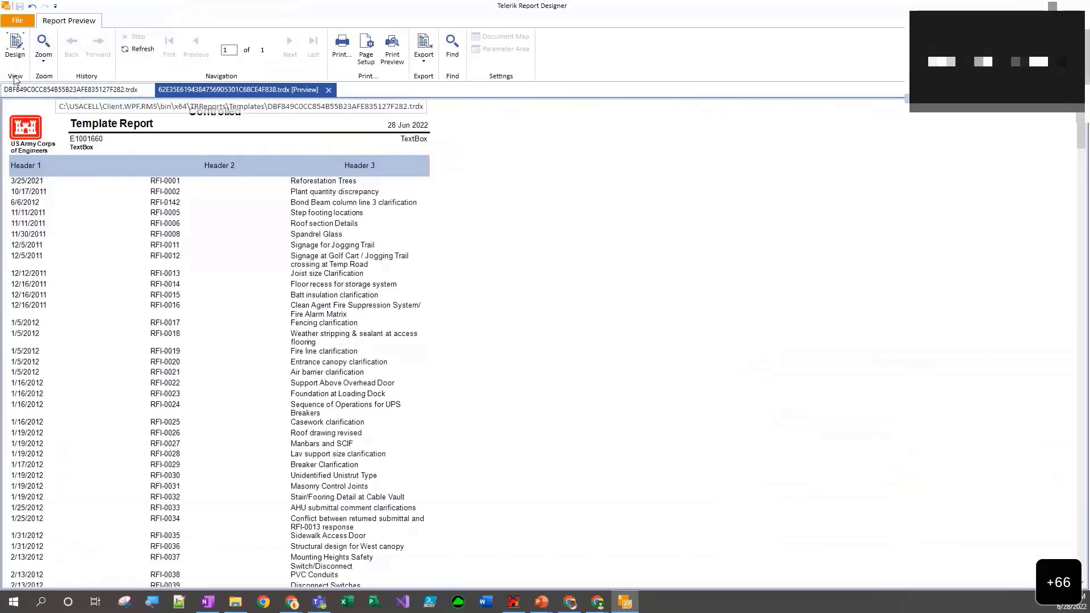
click(15, 48)
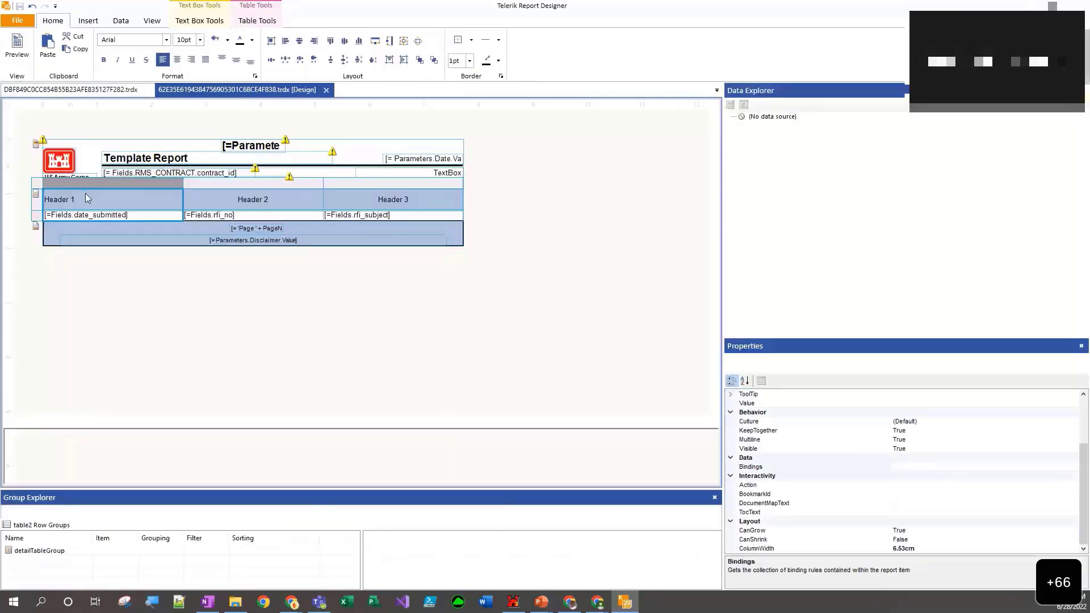
- Select the whole first table column, try center and right alignment, and set it back to left alignment
click(93, 191)
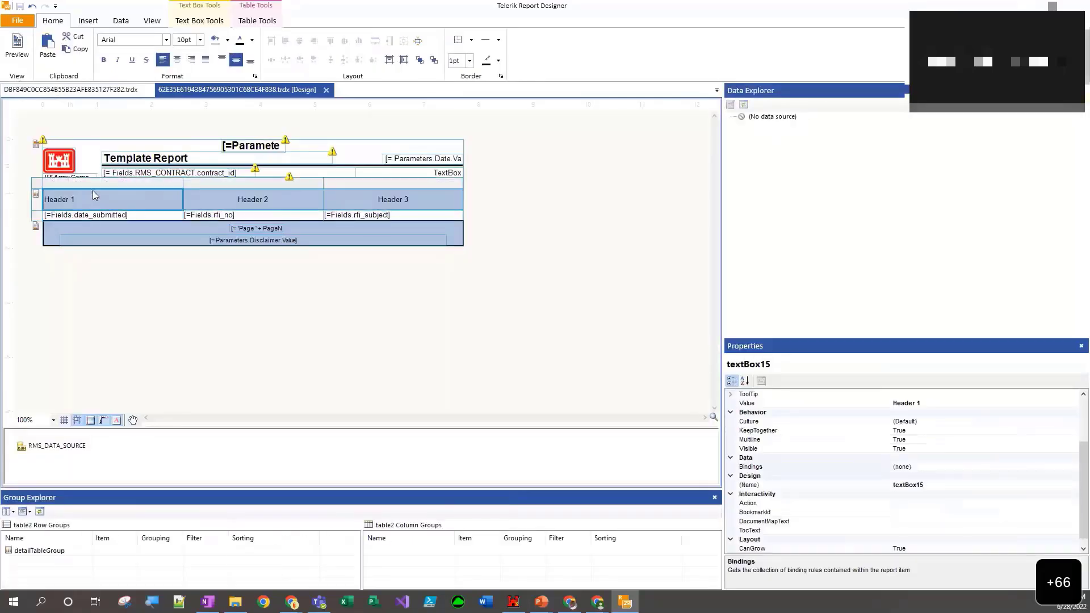
click(94, 183)
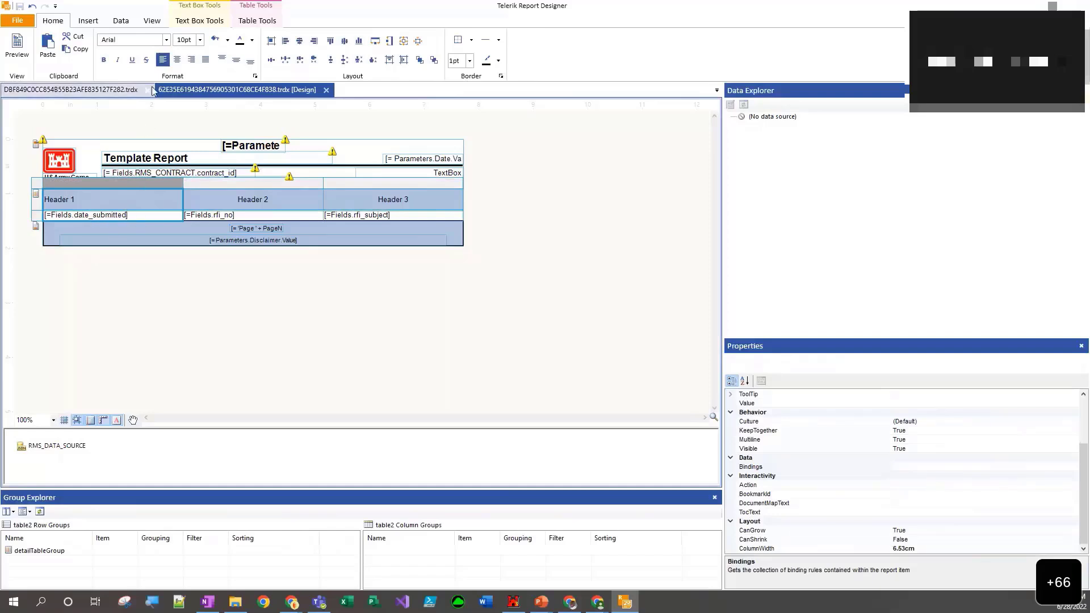
click(177, 59)
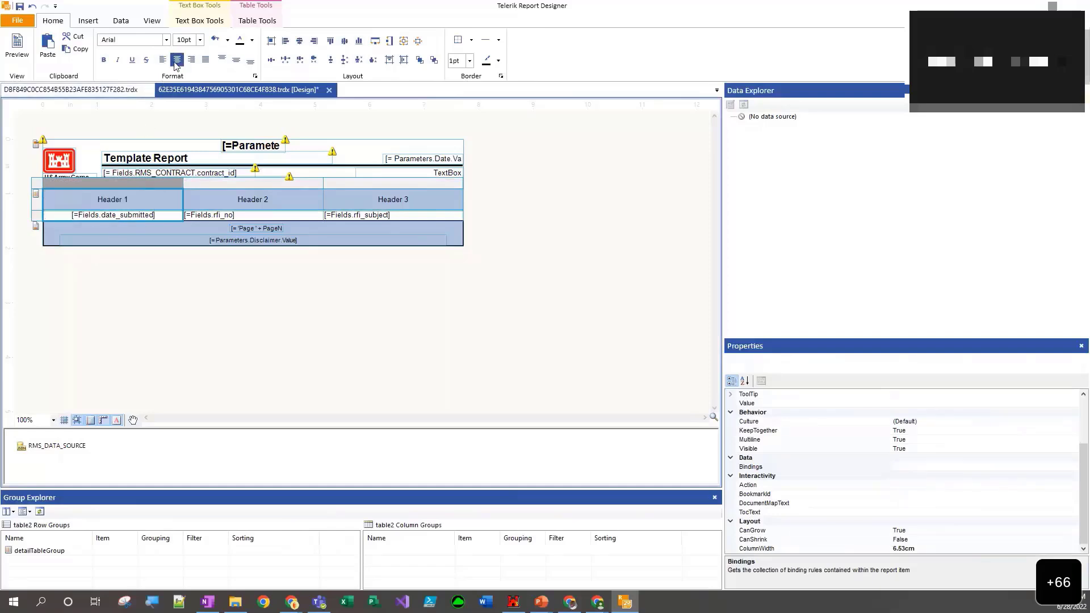
click(163, 59)
click(177, 59)
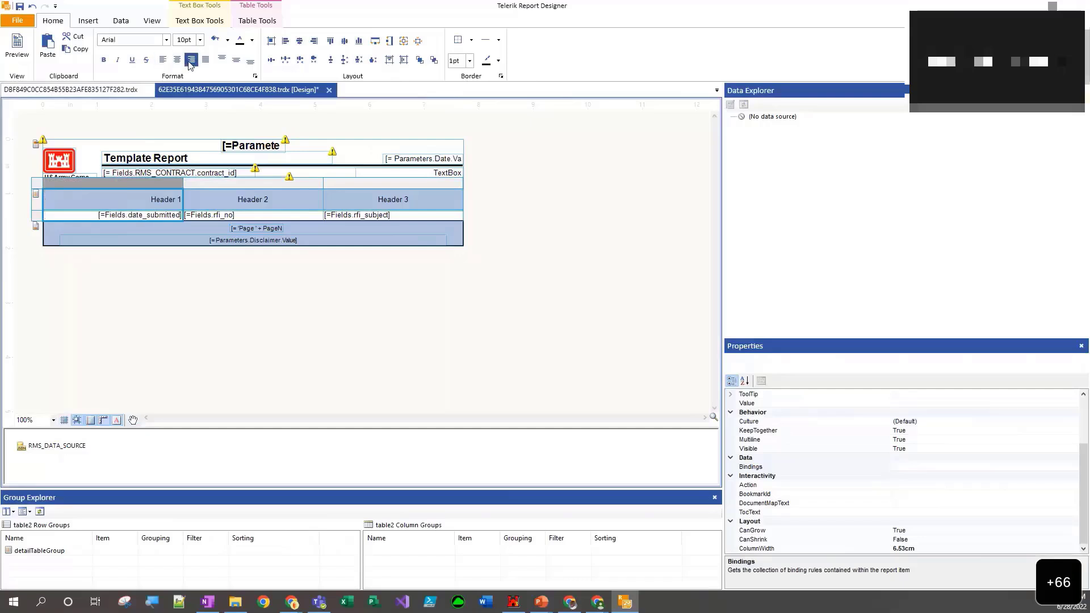
click(163, 60)
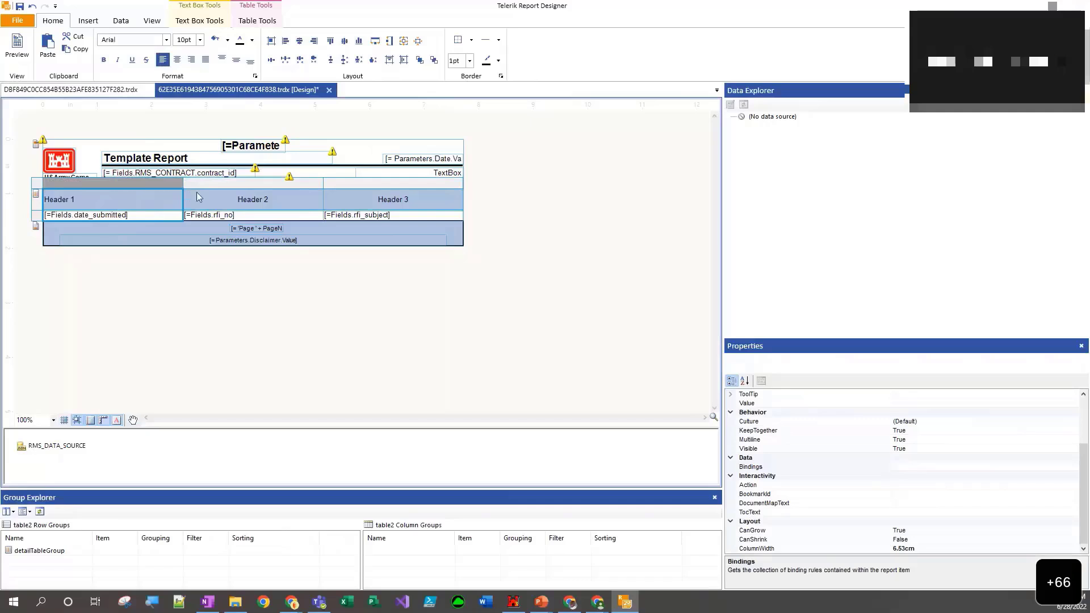
- Left-align the whole second and third table columns, check them in the preview and return to design view
click(214, 200)
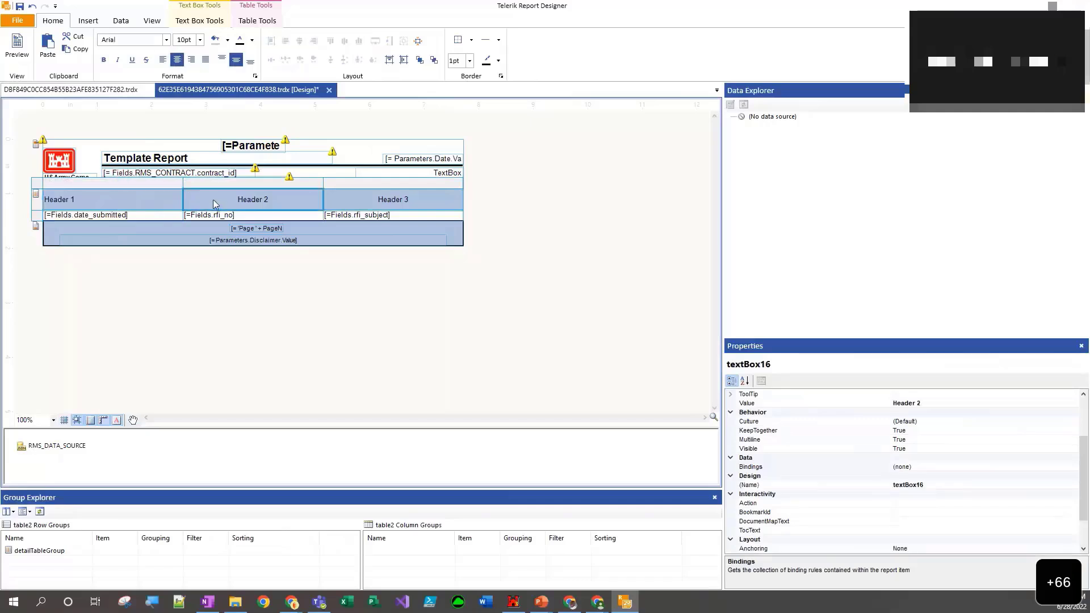
click(214, 184)
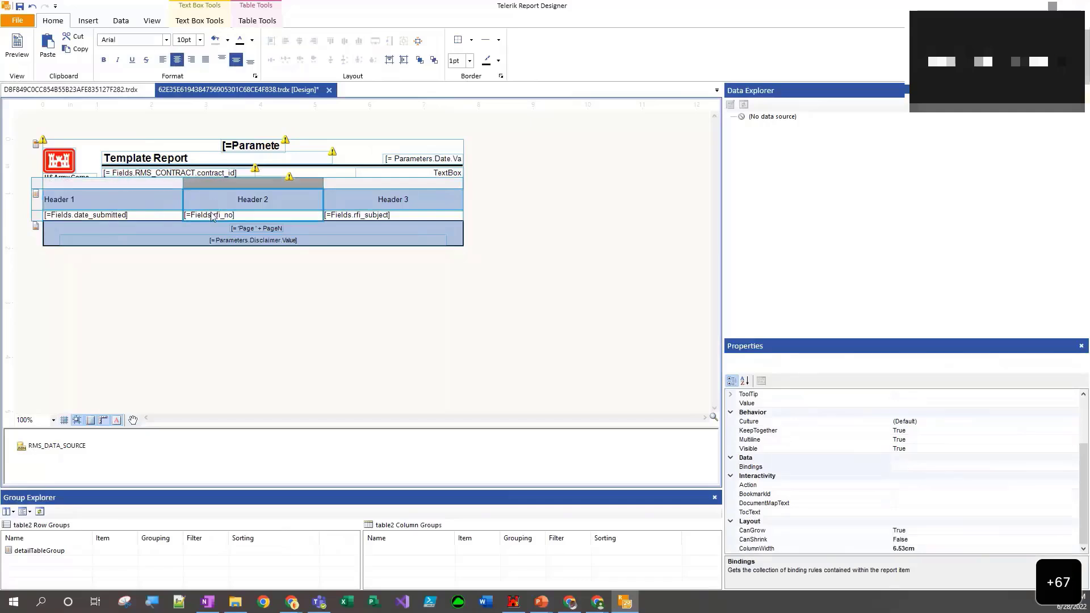
click(163, 59)
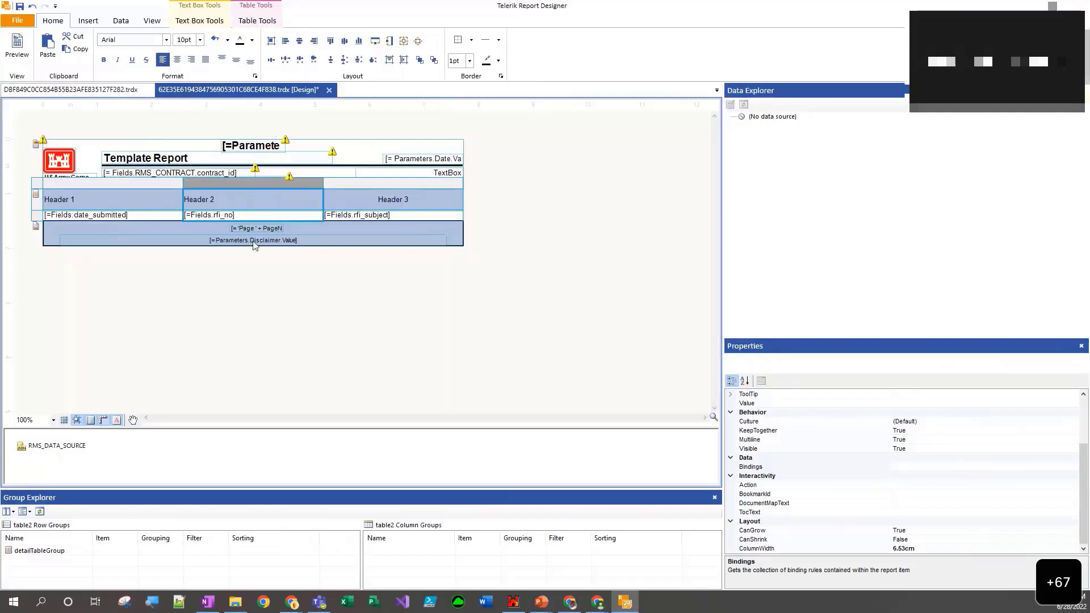
click(339, 198)
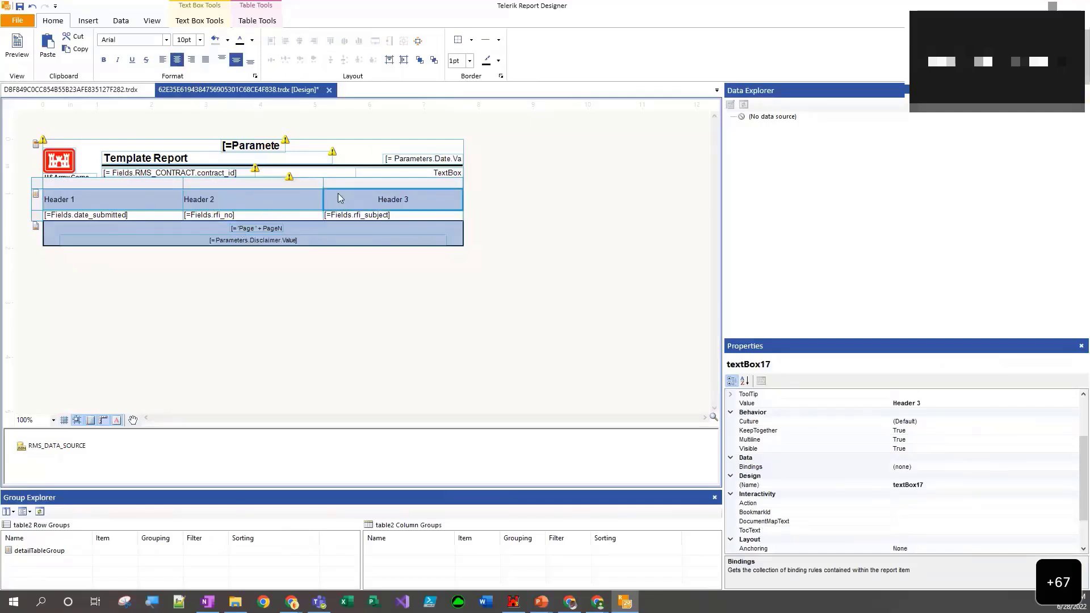
click(340, 202)
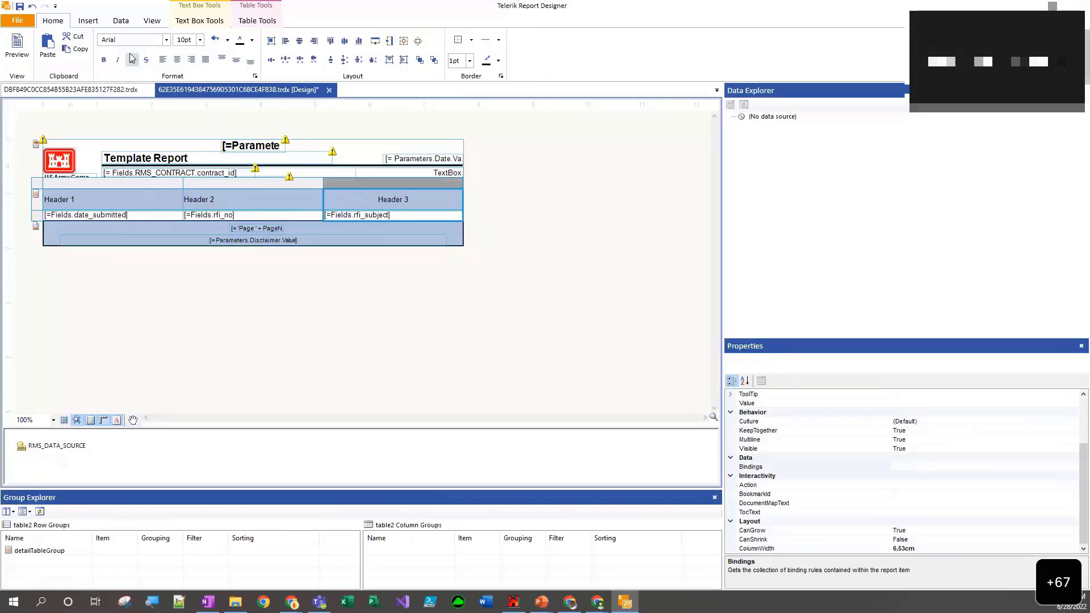
click(163, 60)
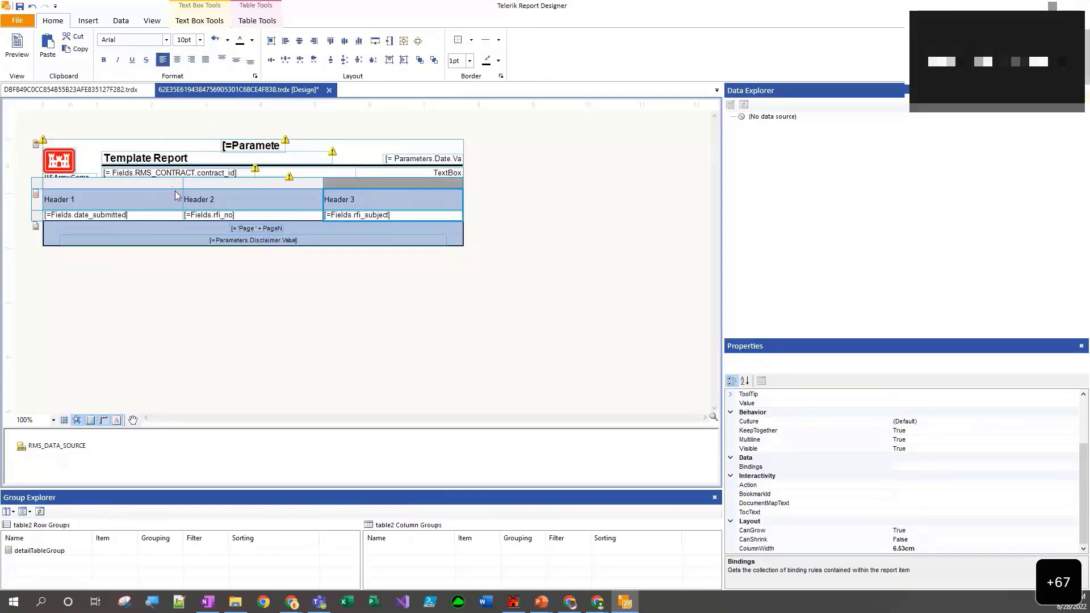
click(17, 46)
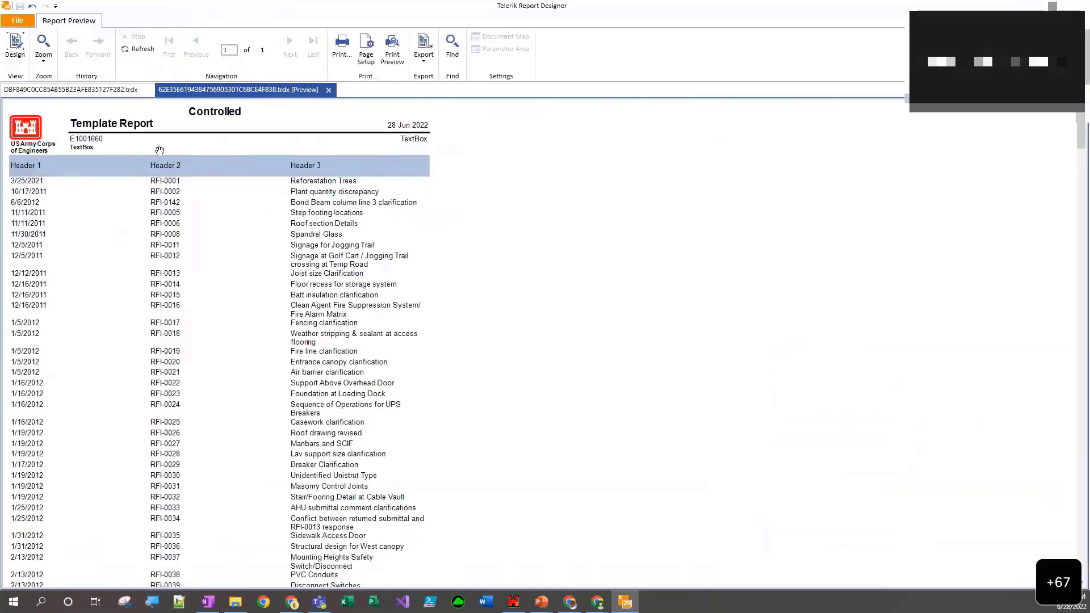
click(25, 59)
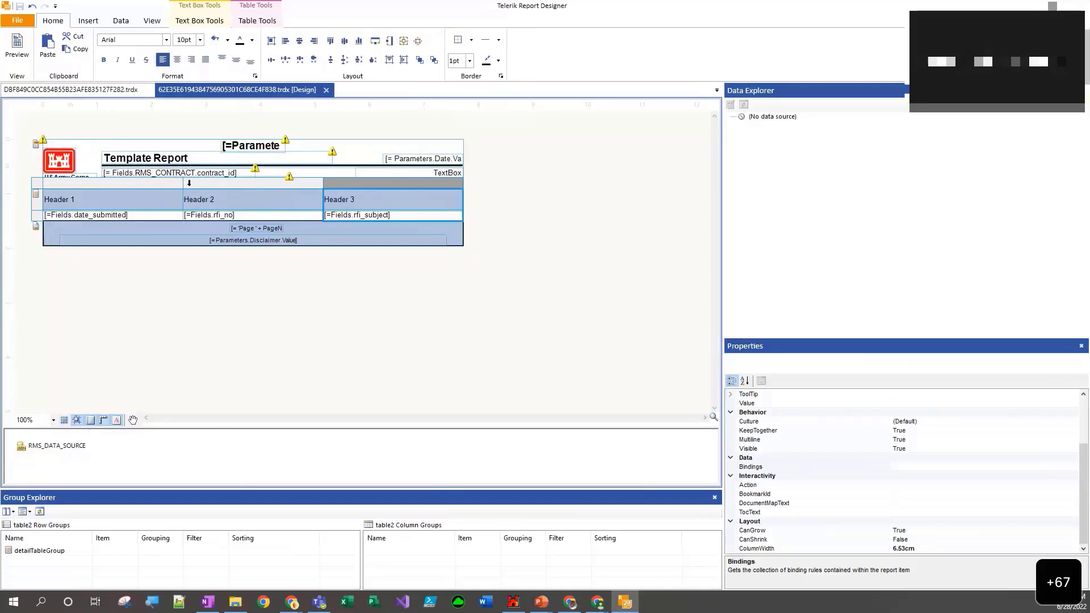
- Resize the table columns to about 4.68 cm for date_submitted, 3.86 cm for rfi_no and 11.08 cm for rfi_subject
drag(184, 185, 144, 188)
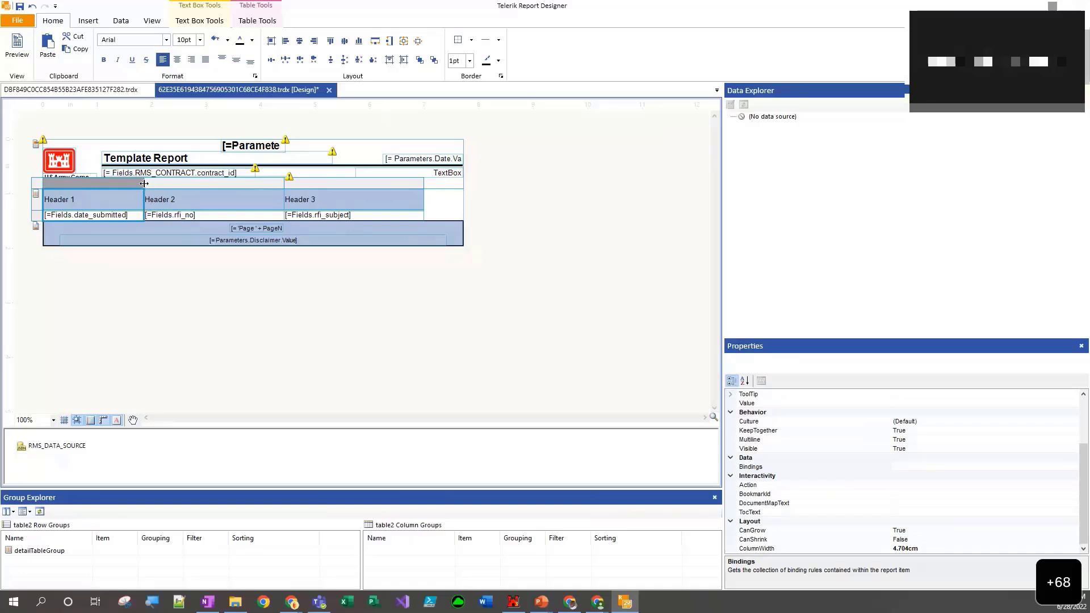
drag(144, 184, 142, 180)
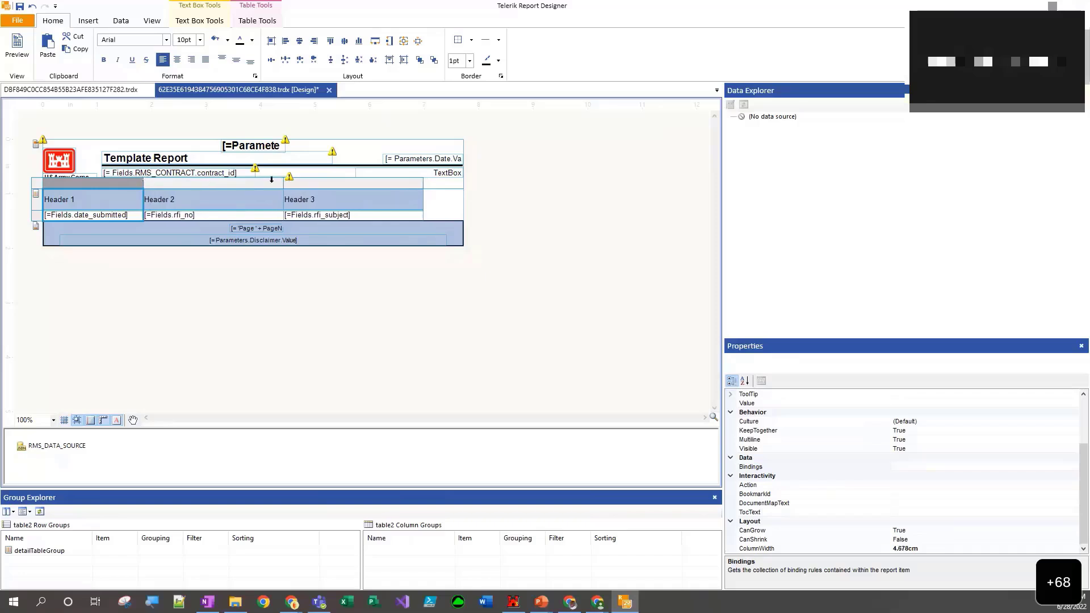
drag(284, 184, 226, 185)
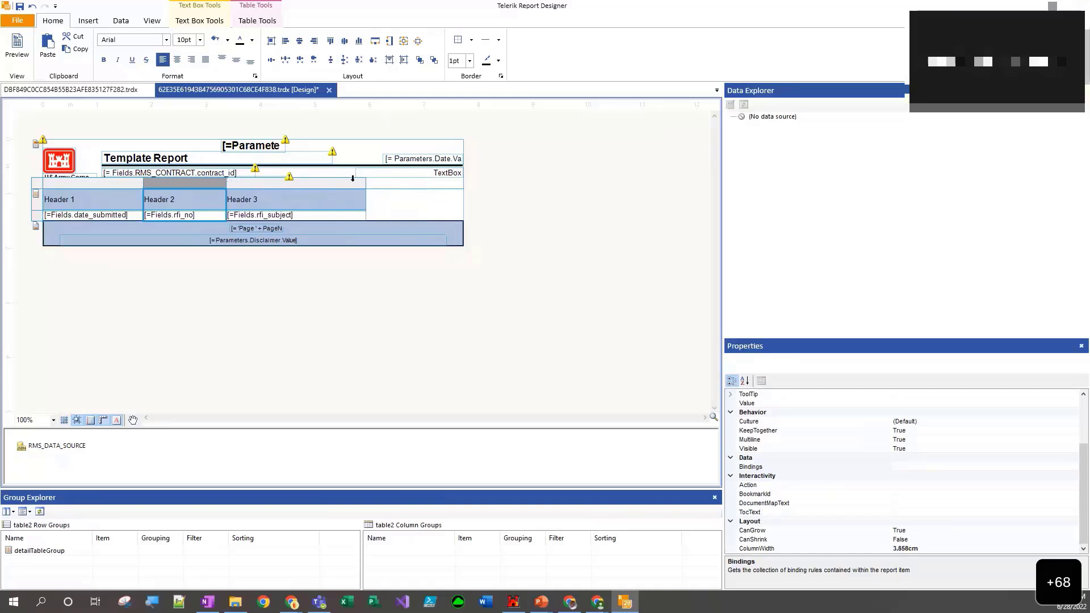
drag(366, 184, 464, 188)
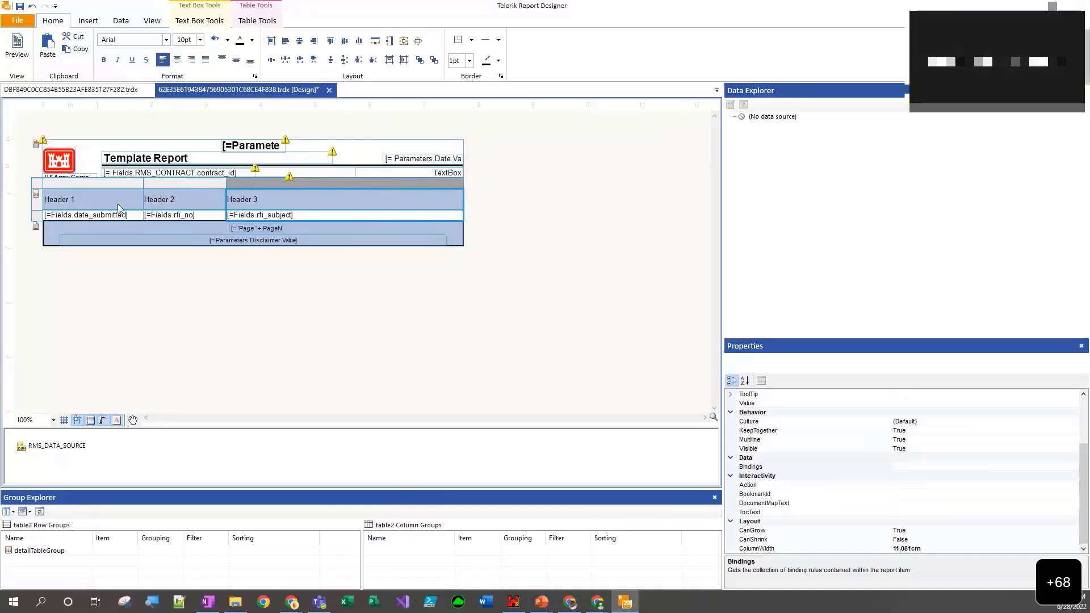
- Change the header texts of the first two table columns to "Date Submitted" and "RFI No"
click(73, 202)
double_click(71, 203)
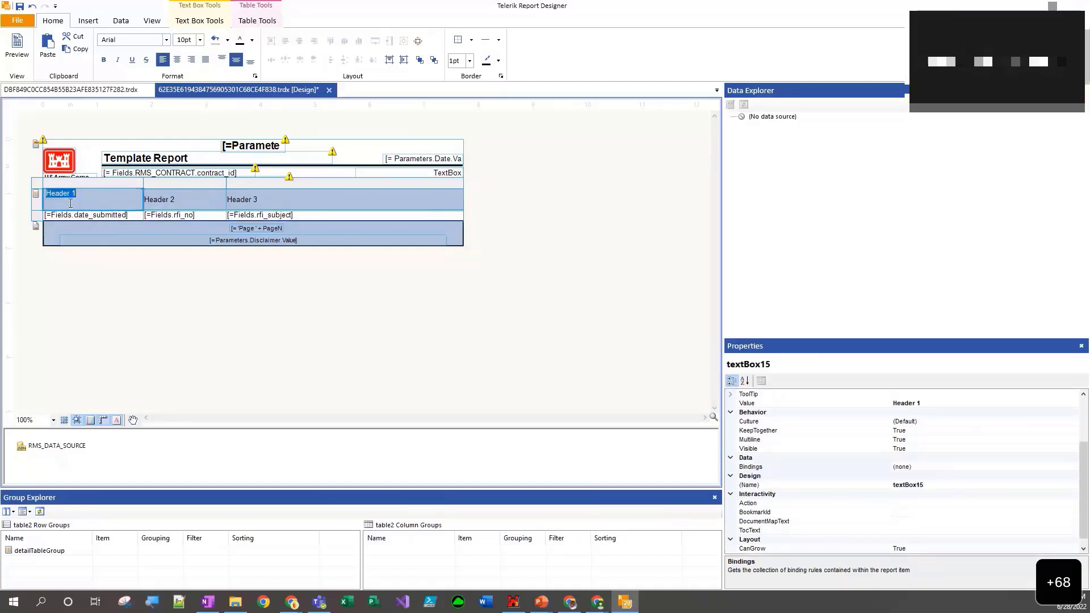
text(Date Submitted)
click(153, 206)
click(154, 201)
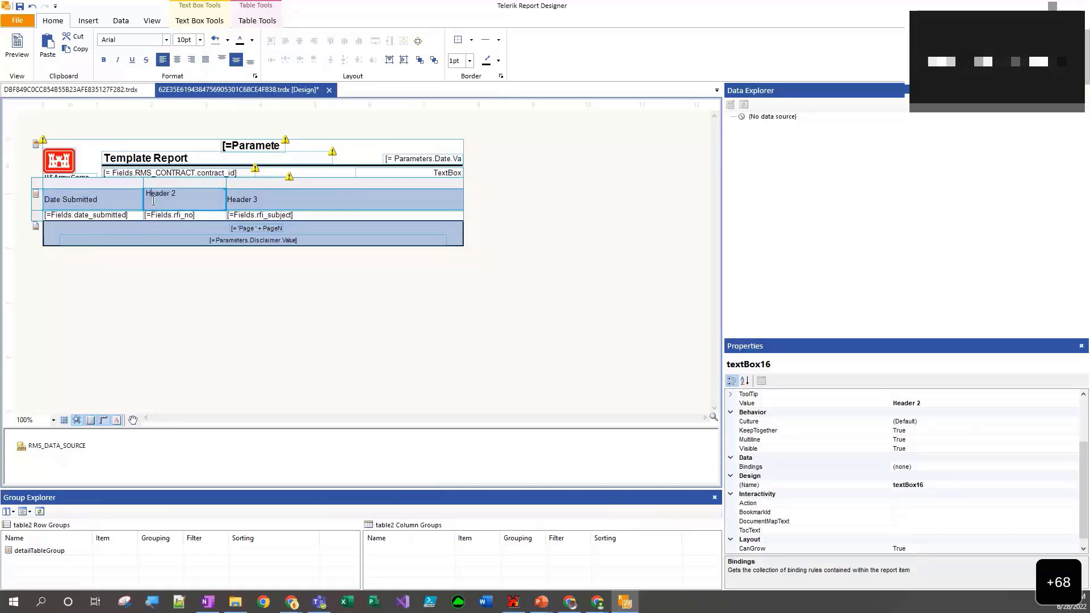
double_click(154, 196)
key(shift+End)
key(BackSpace)
- Change the header text of the third table column to "RFI Subject" and deselect the table
click(248, 203)
click(247, 199)
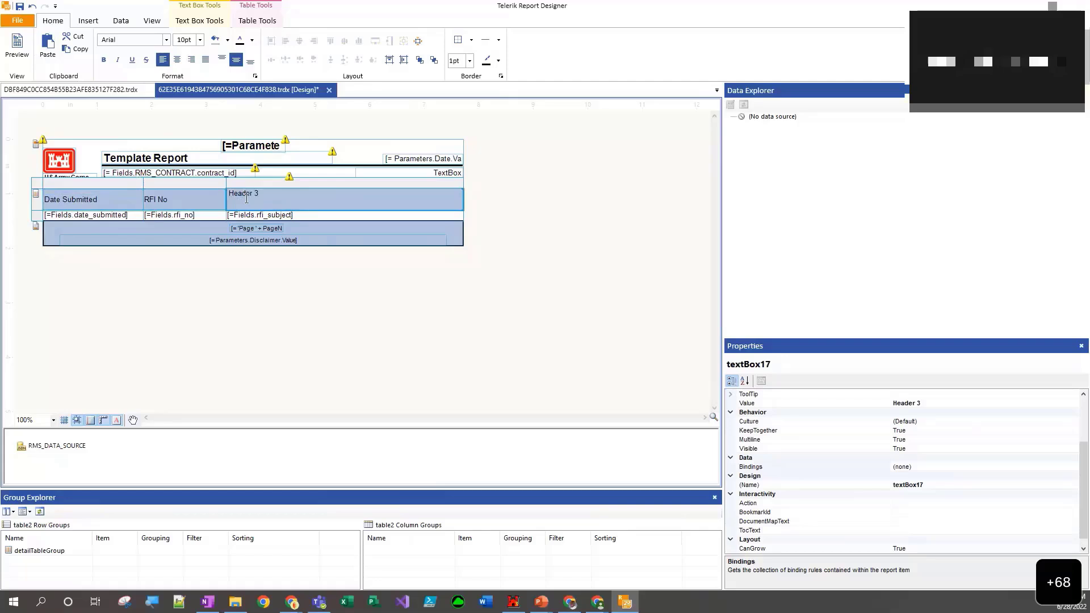
double_click(246, 199)
key(ctrl+a)
text(RFI Subject)
click(253, 266)
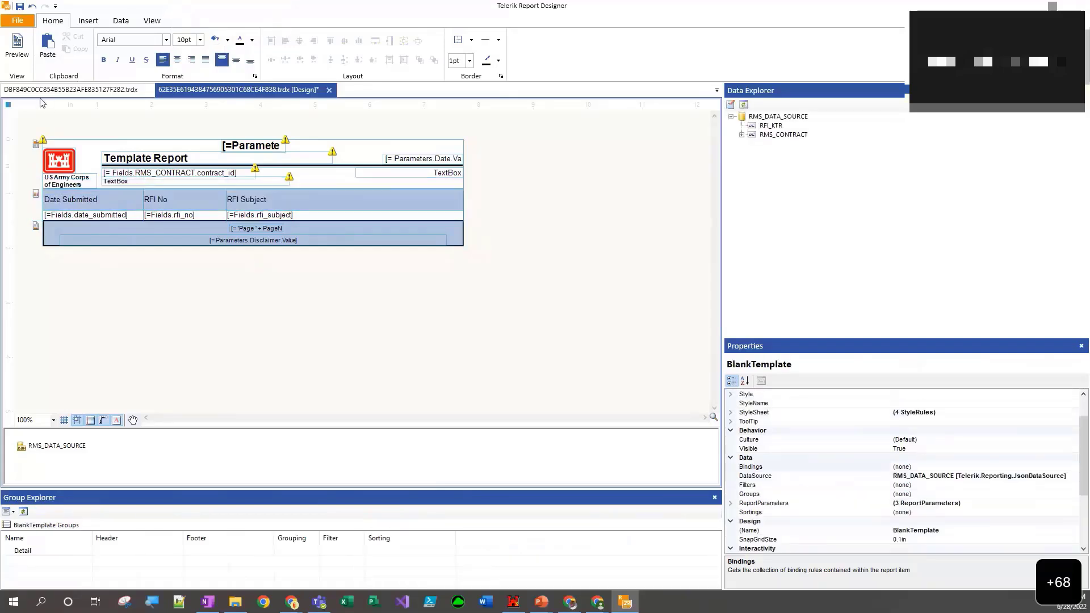
- Preview the report and look through the rows to check the new column widths and header texts
click(16, 45)
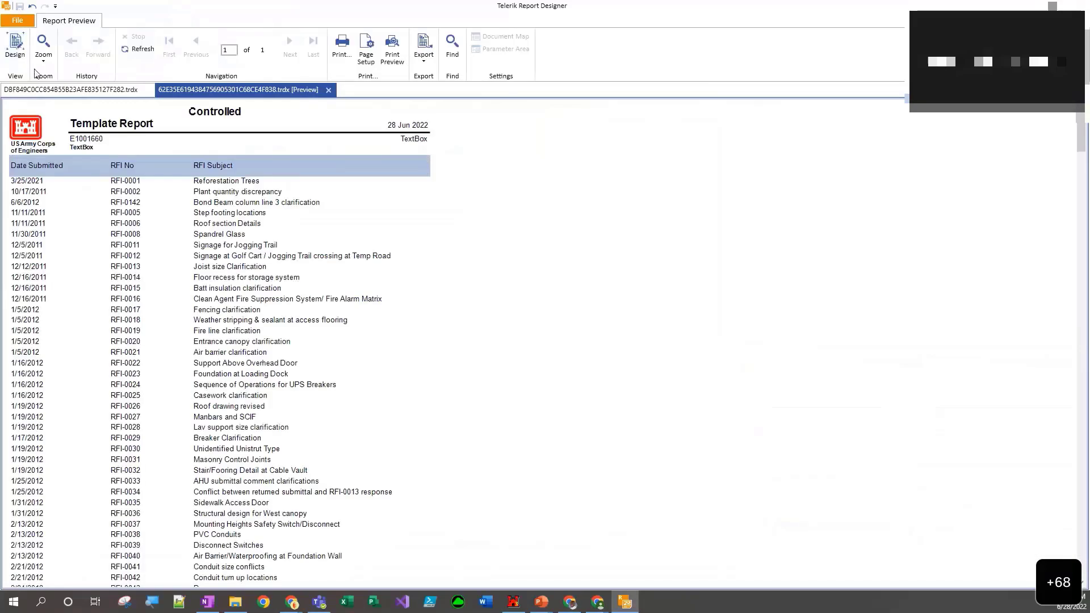
scroll(250, 217, down, 2)
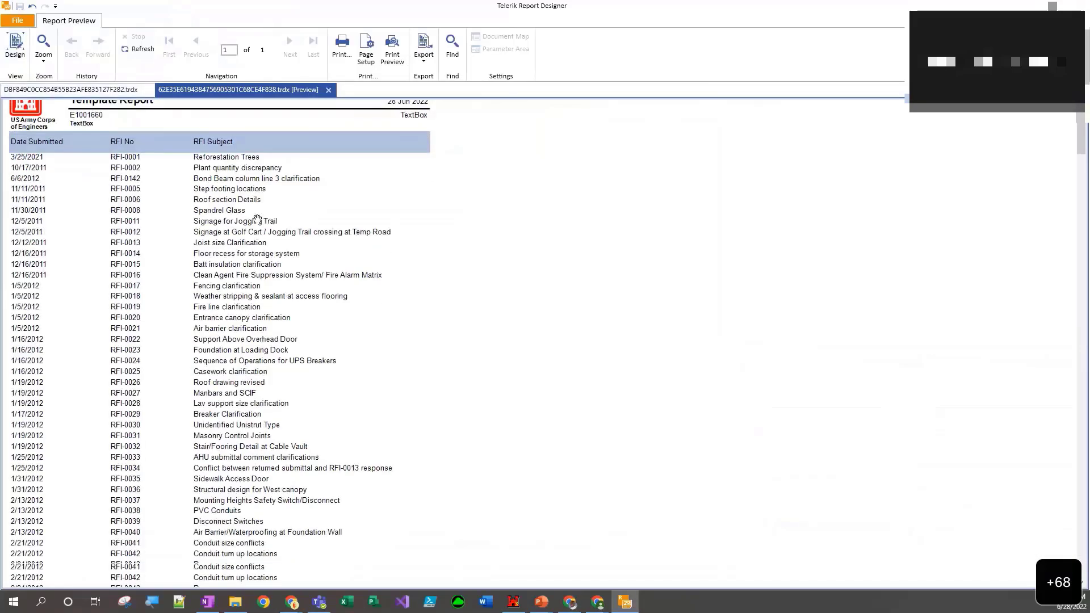
scroll(250, 218, up, 2)
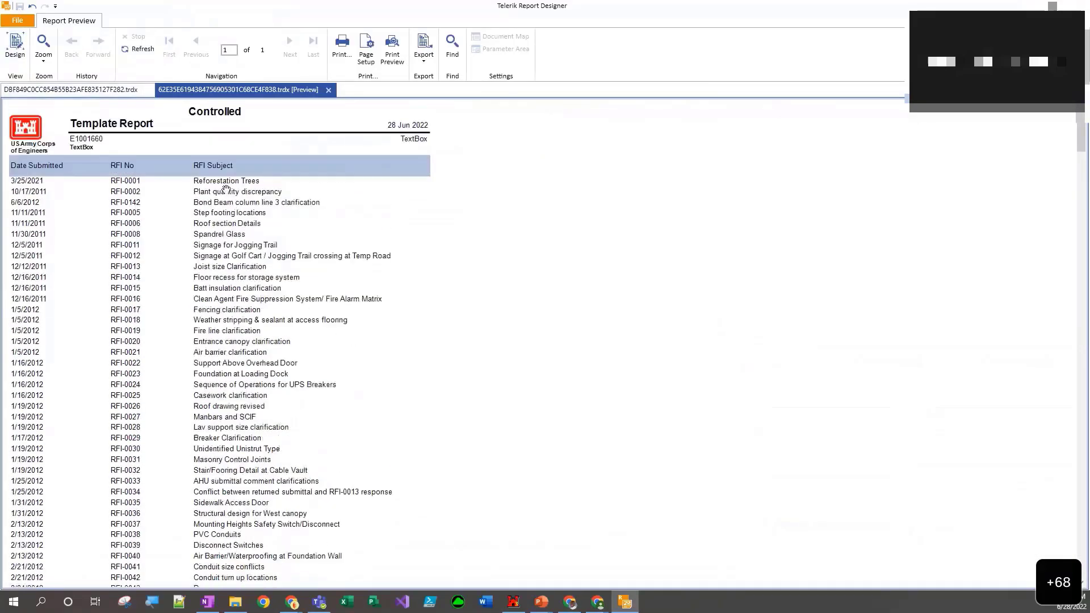
scroll(226, 189, down, 5)
scroll(222, 187, up, 5)
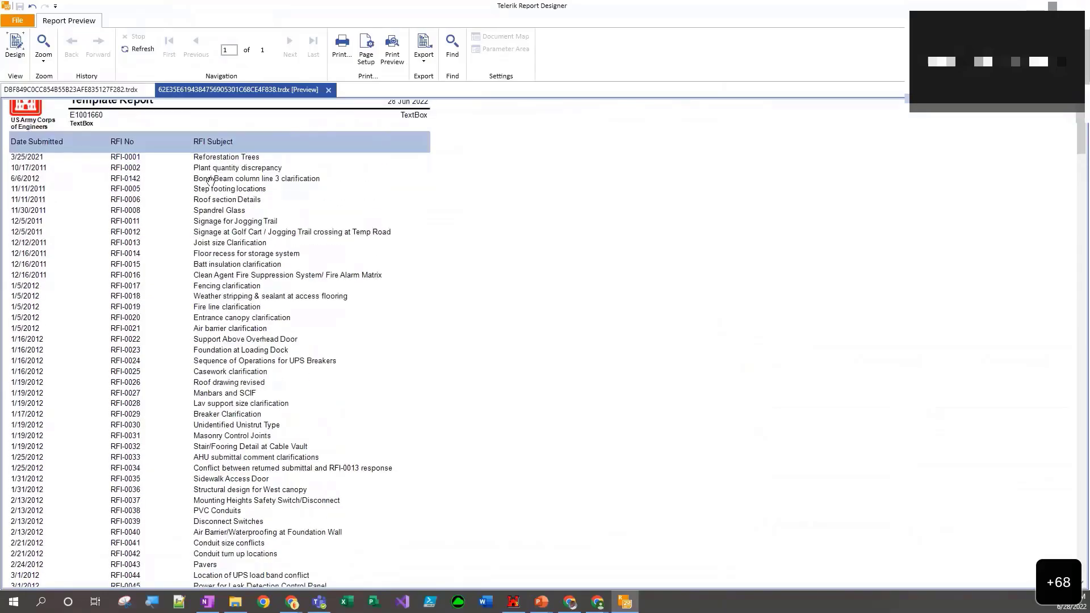
scroll(211, 183, down, 4)
scroll(212, 187, down, 12)
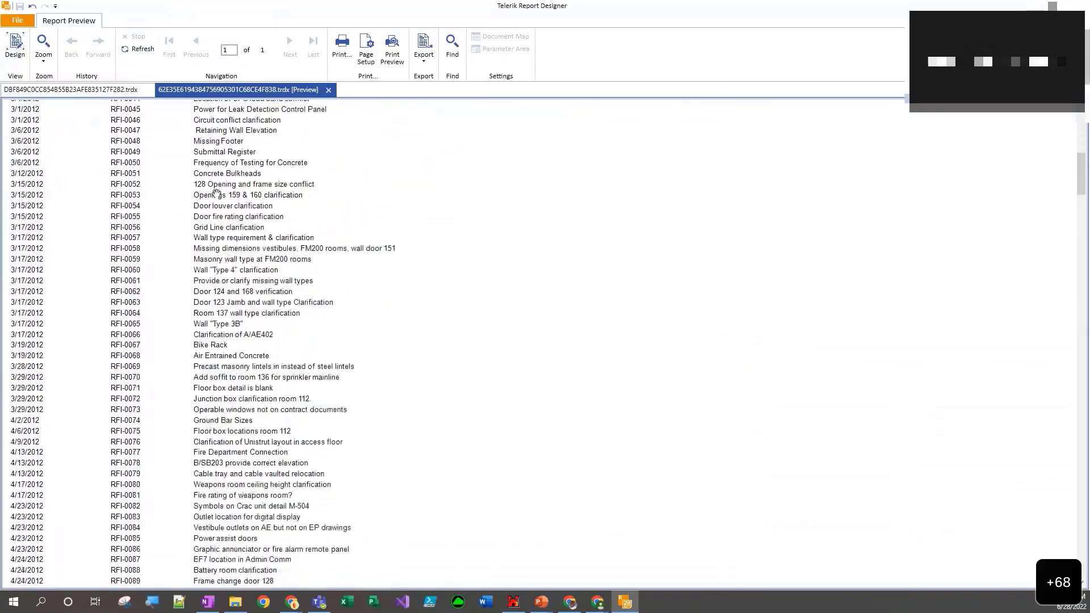
scroll(218, 194, up, 14)
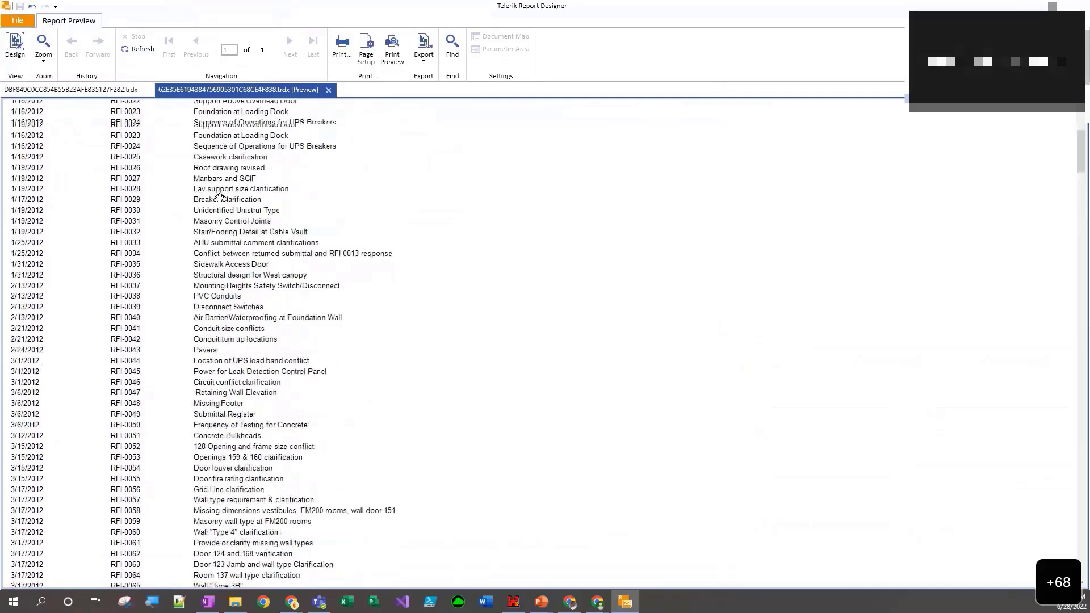
scroll(218, 196, up, 3)
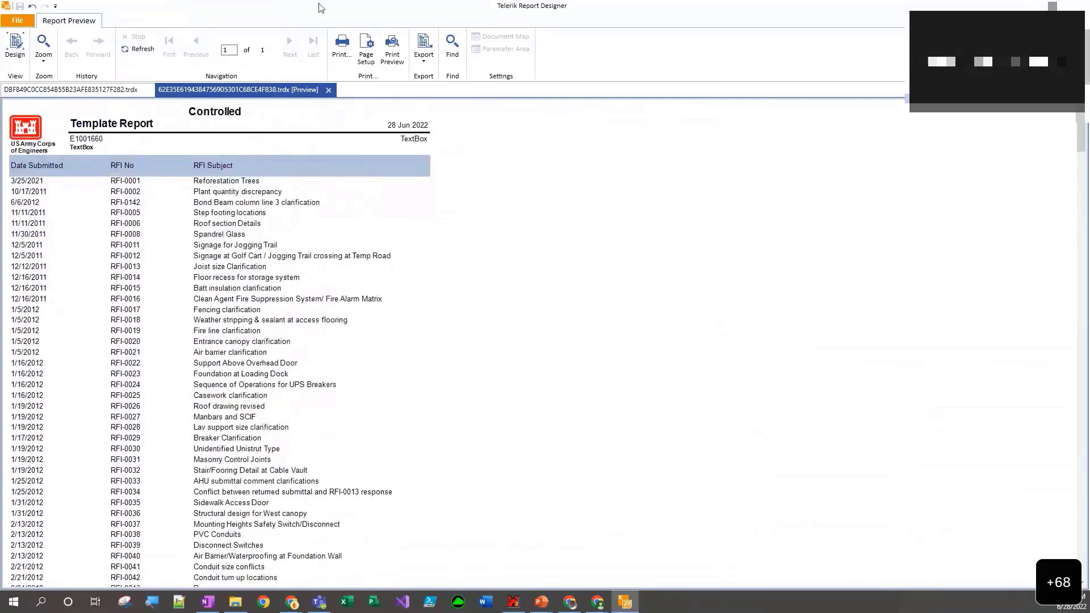
- Show the report in print preview, check the table headers across the pages and return to design view
click(392, 50)
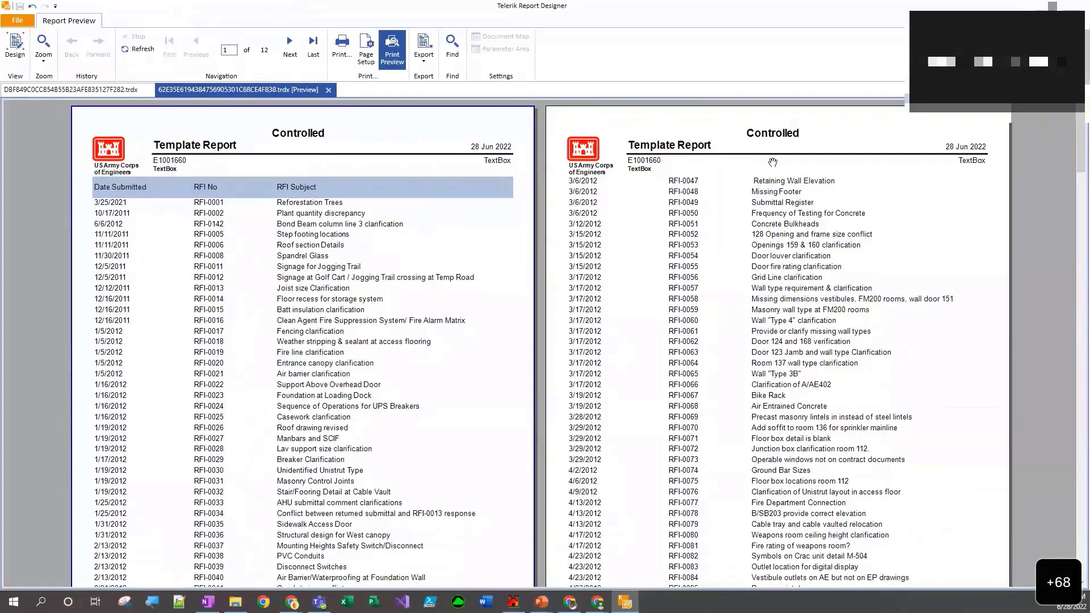
scroll(771, 235, down, 7)
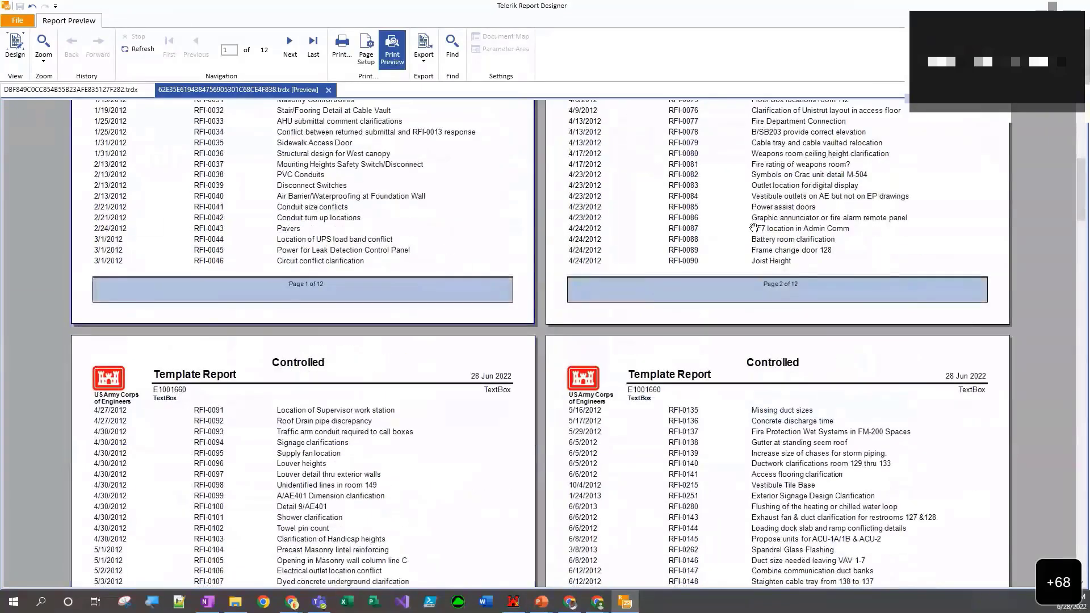
scroll(750, 224, up, 7)
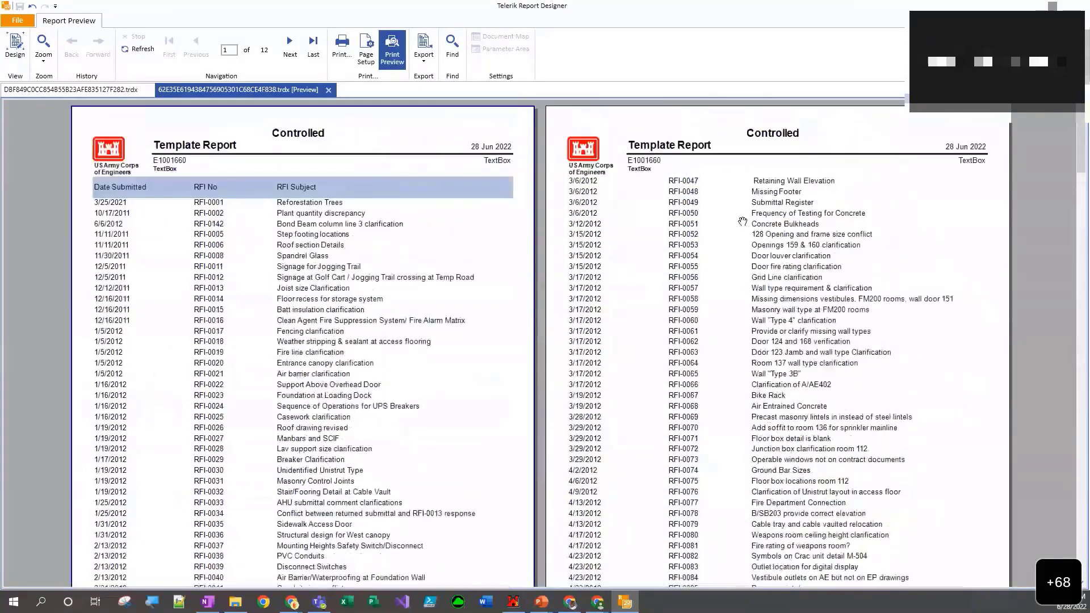
click(17, 54)
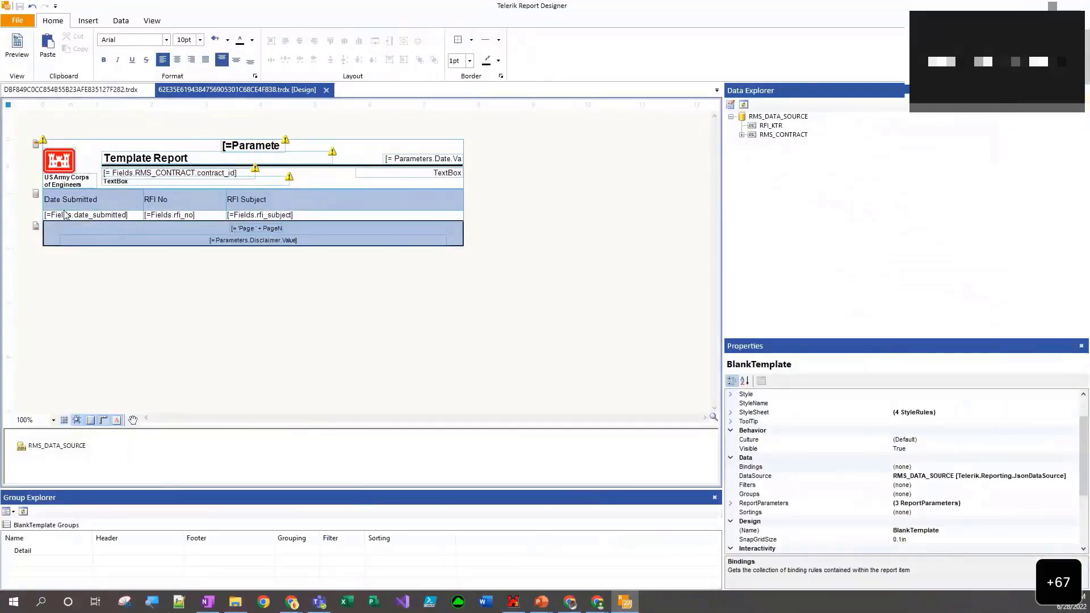
- Set ColumnHeadersPrintOnEveryPage to True for the whole RFI table and check the pages in the preview
click(36, 193)
click(51, 201)
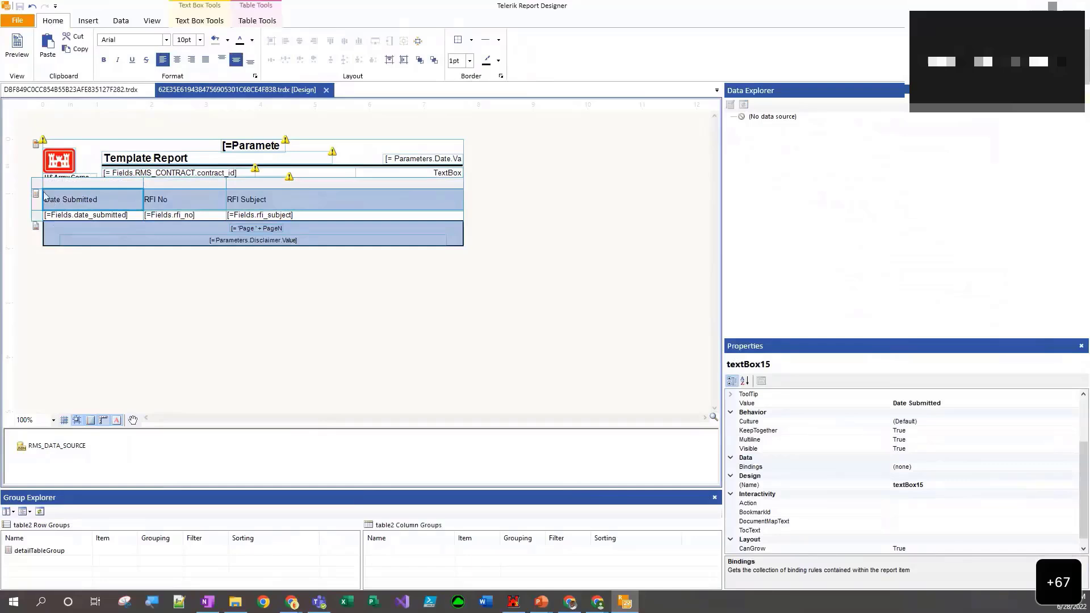
click(38, 186)
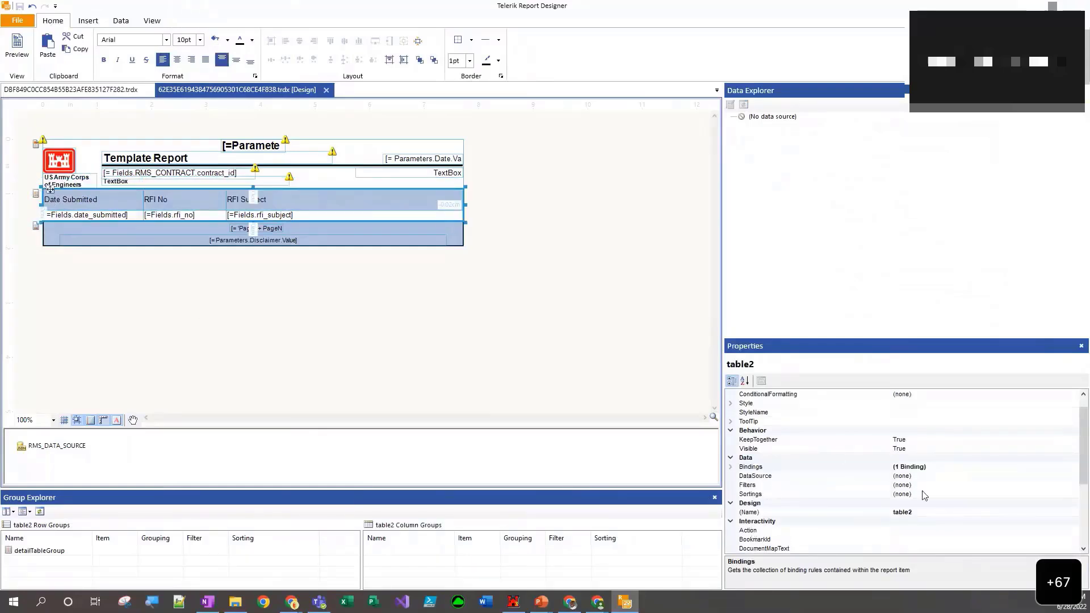
scroll(923, 496, down, 5)
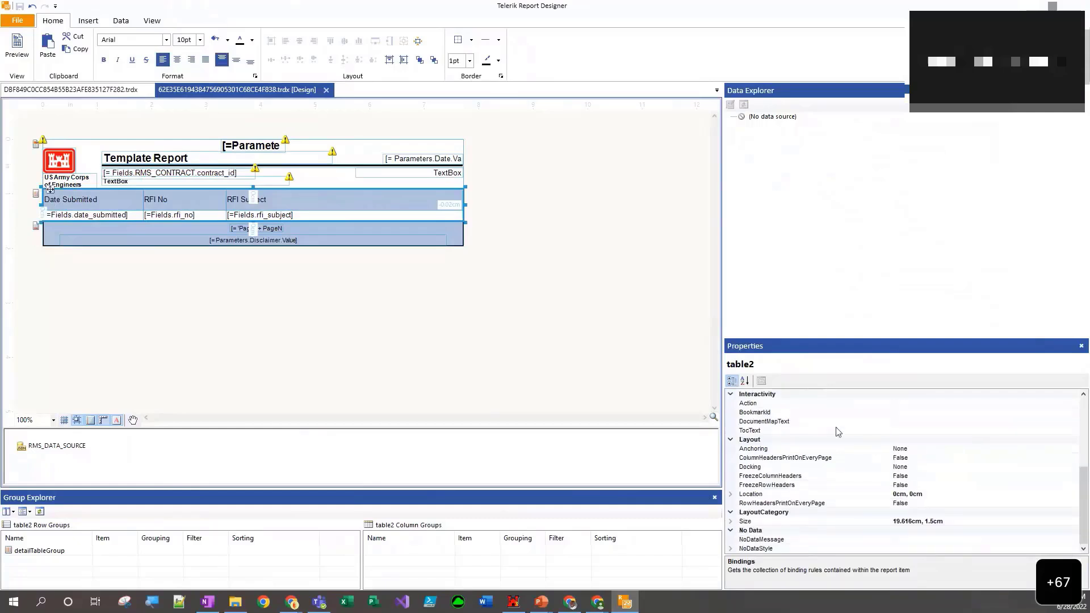
click(761, 459)
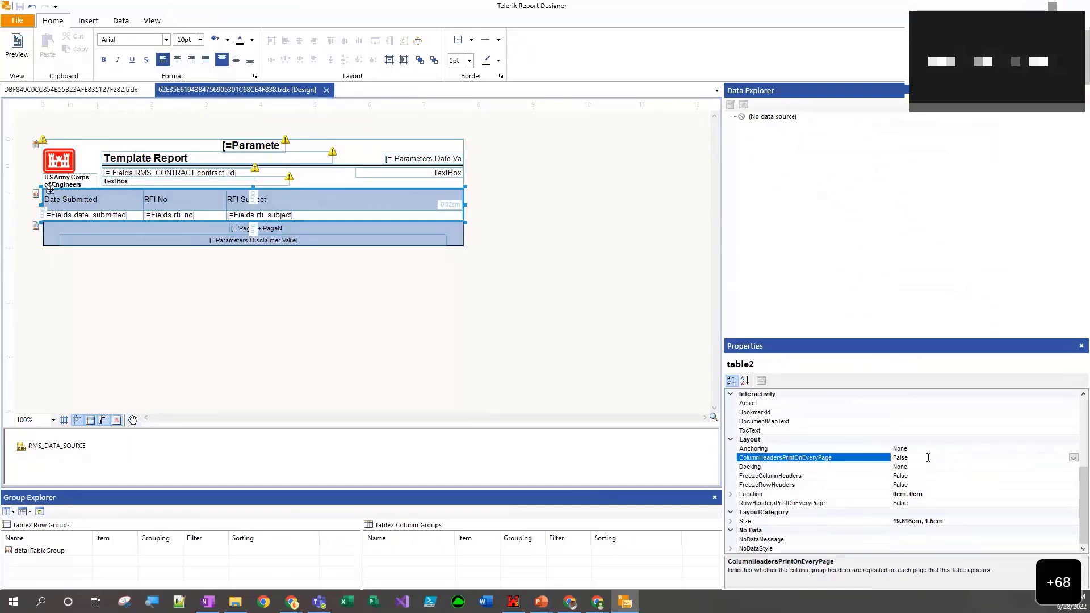
click(1074, 458)
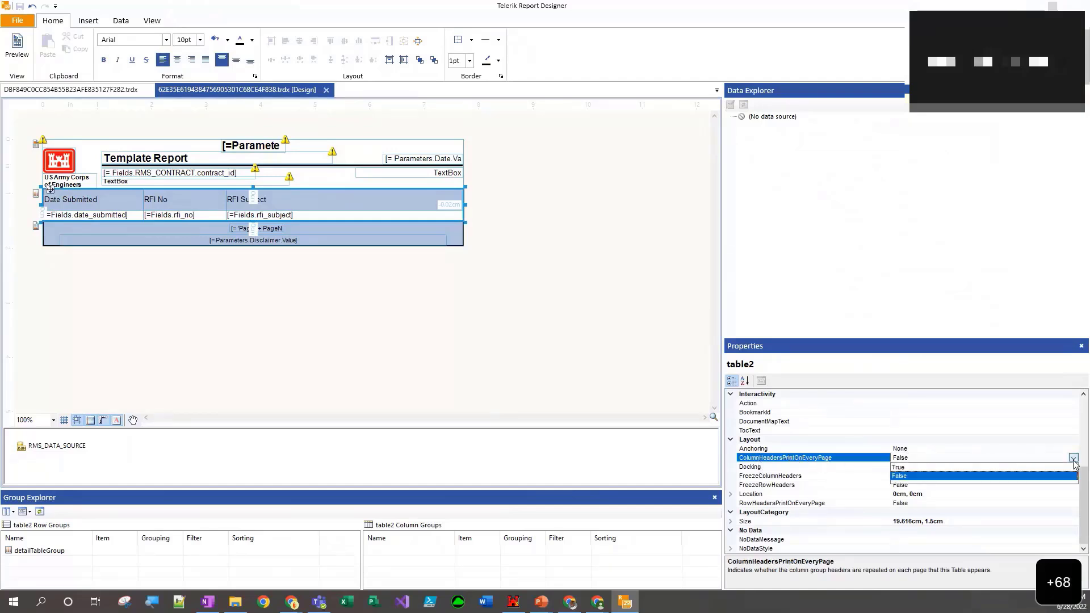
click(1024, 472)
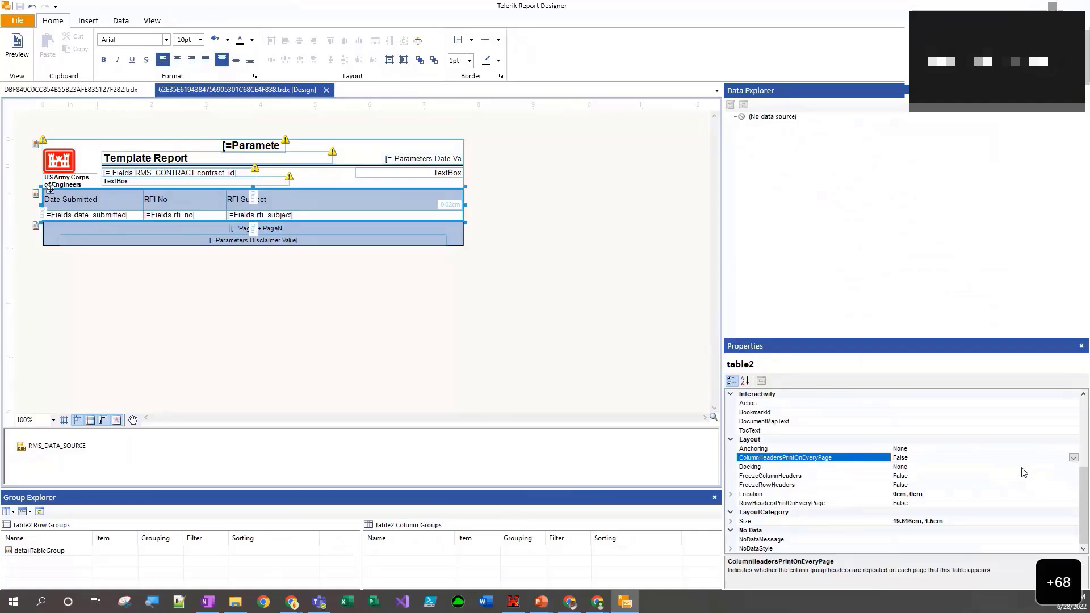
click(482, 376)
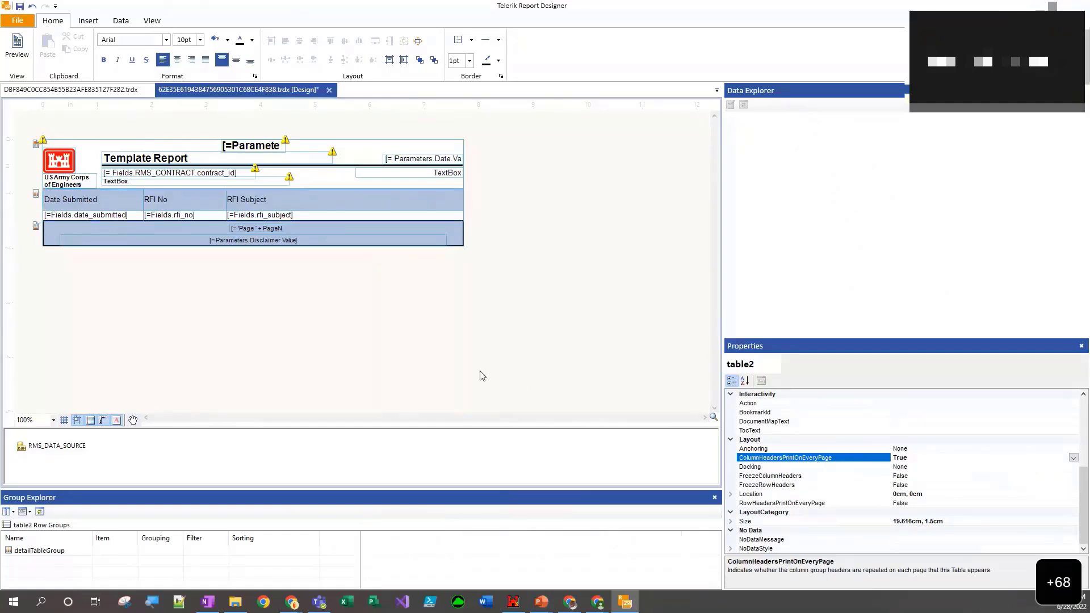
click(22, 53)
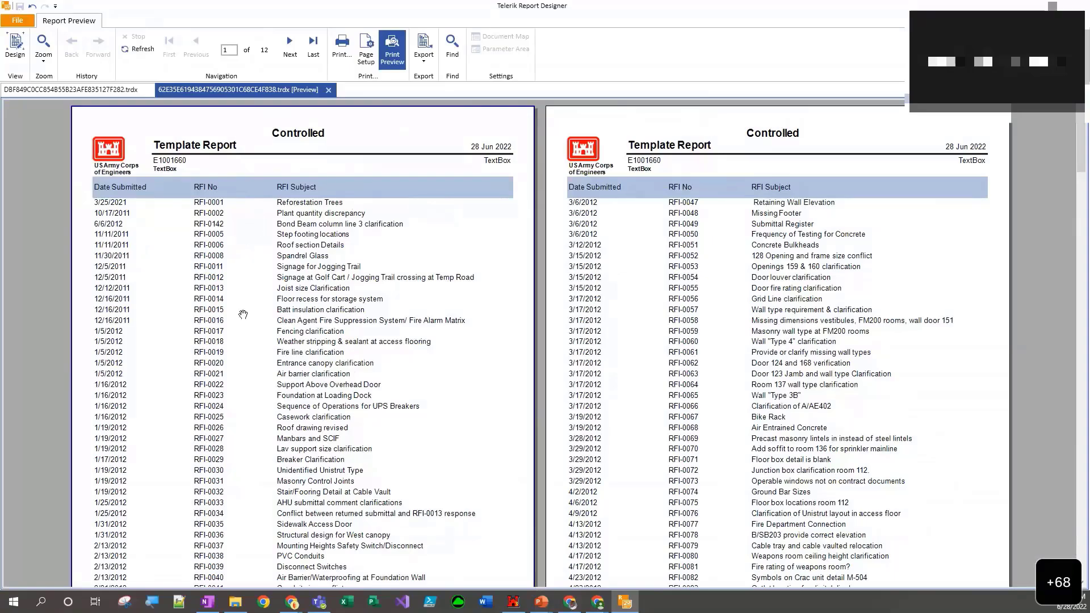
- Check the repeated table headers in the report preview and return to design view
scroll(364, 341, down, 3)
scroll(360, 339, up, 2)
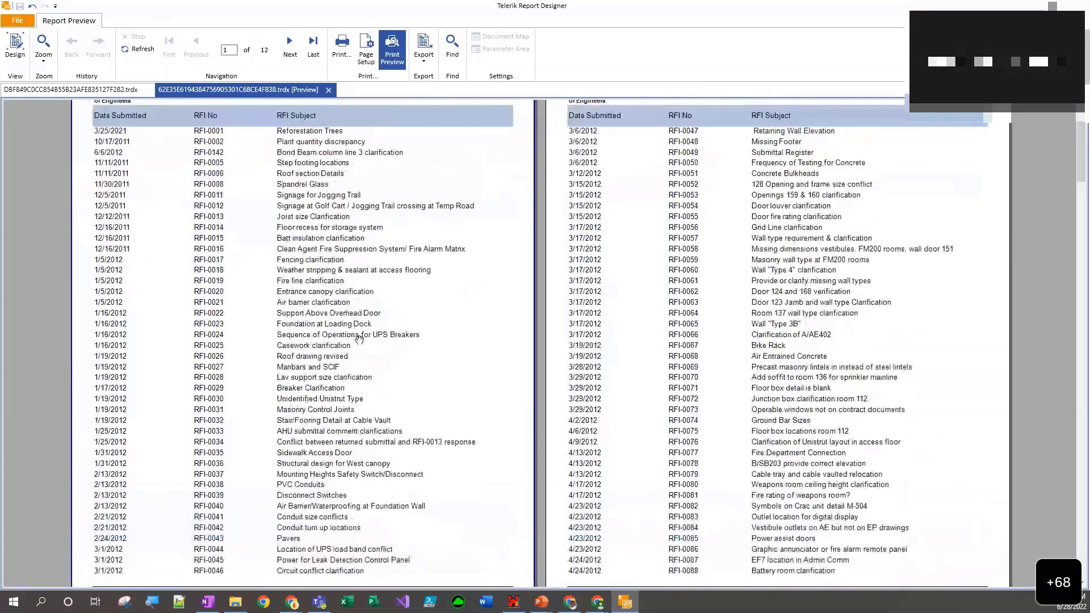
scroll(359, 339, up, 2)
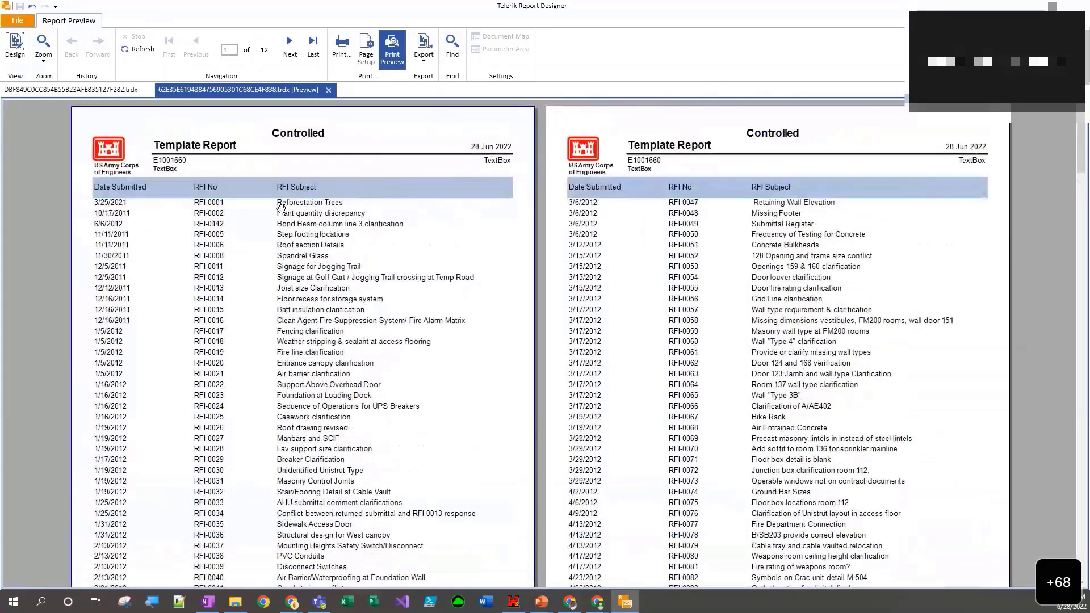
click(15, 51)
- Change the report title text to "Test Report", check it in the preview and return to design view
double_click(111, 158)
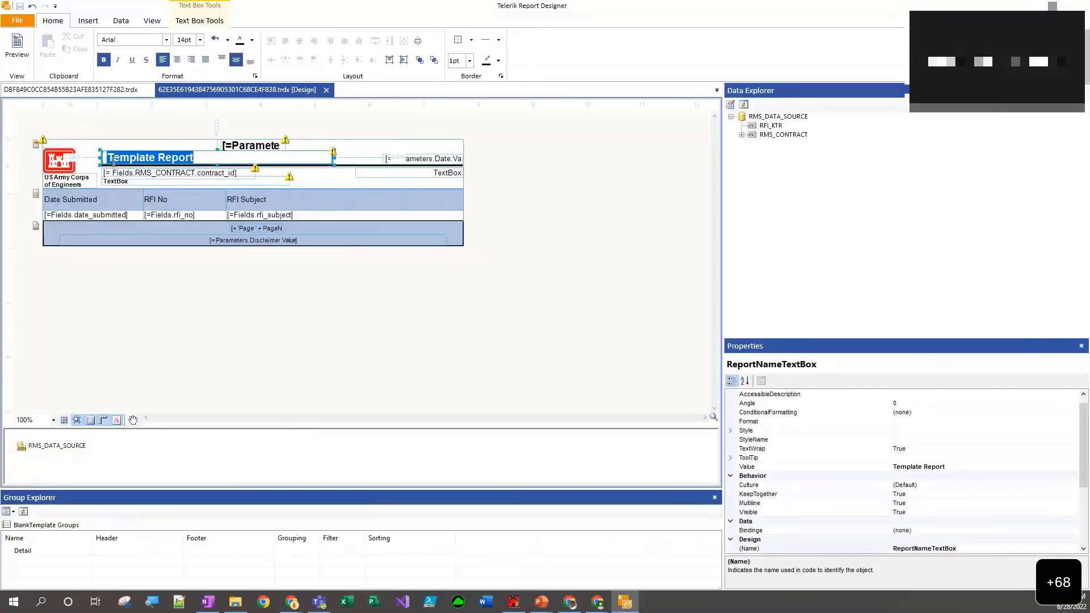
text(Test Report)
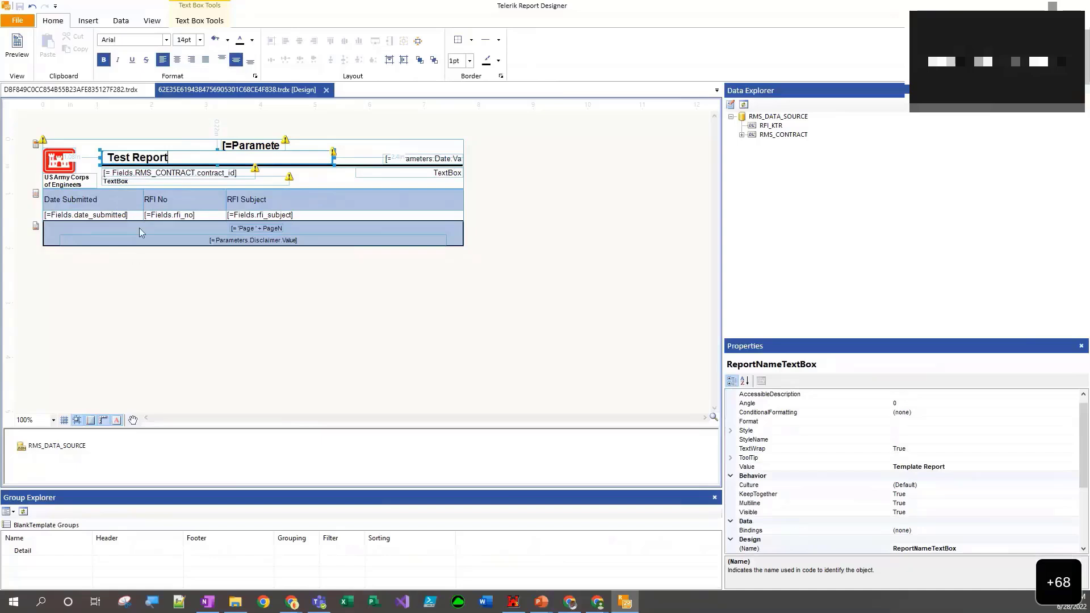
click(147, 339)
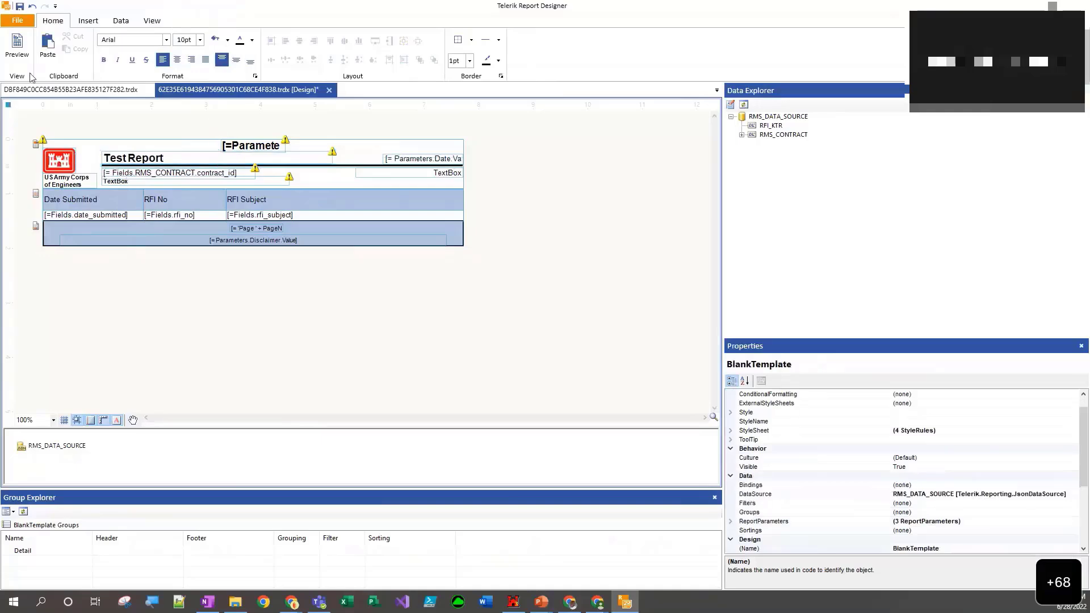
click(23, 38)
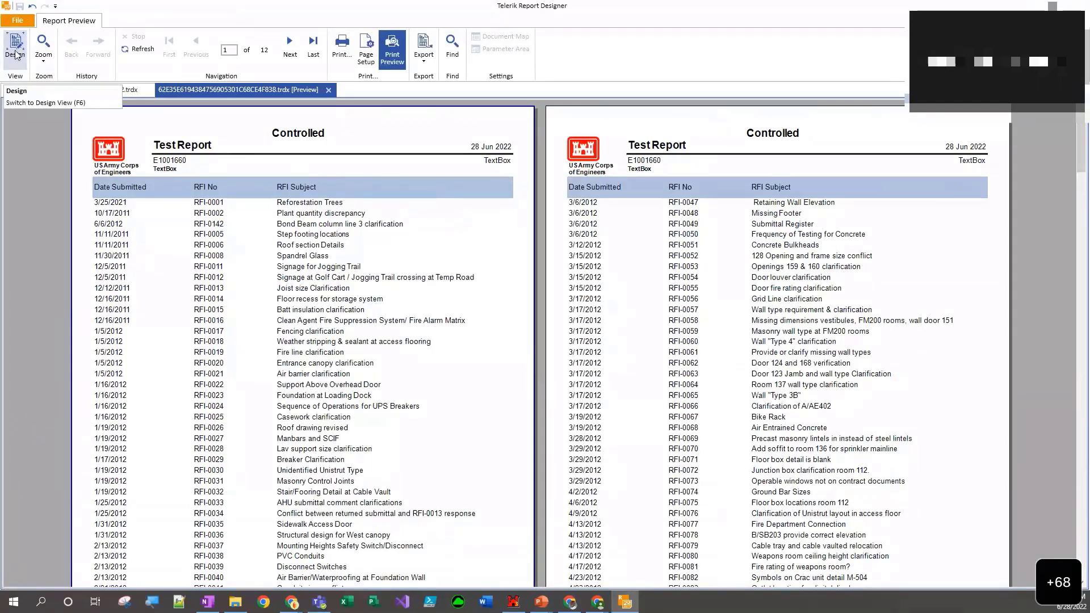
click(16, 50)
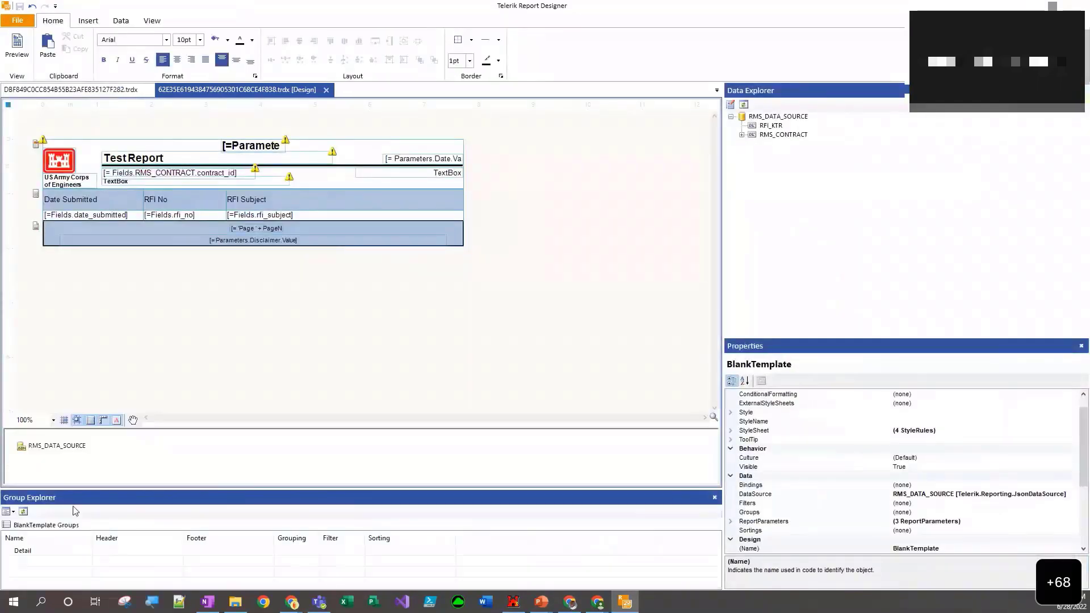
- Replace the placeholder text below the contract ID with =Fields.RMS_CONTRACT.fmt_contract_delivery and check it in the preview
click(140, 182)
double_click(140, 182)
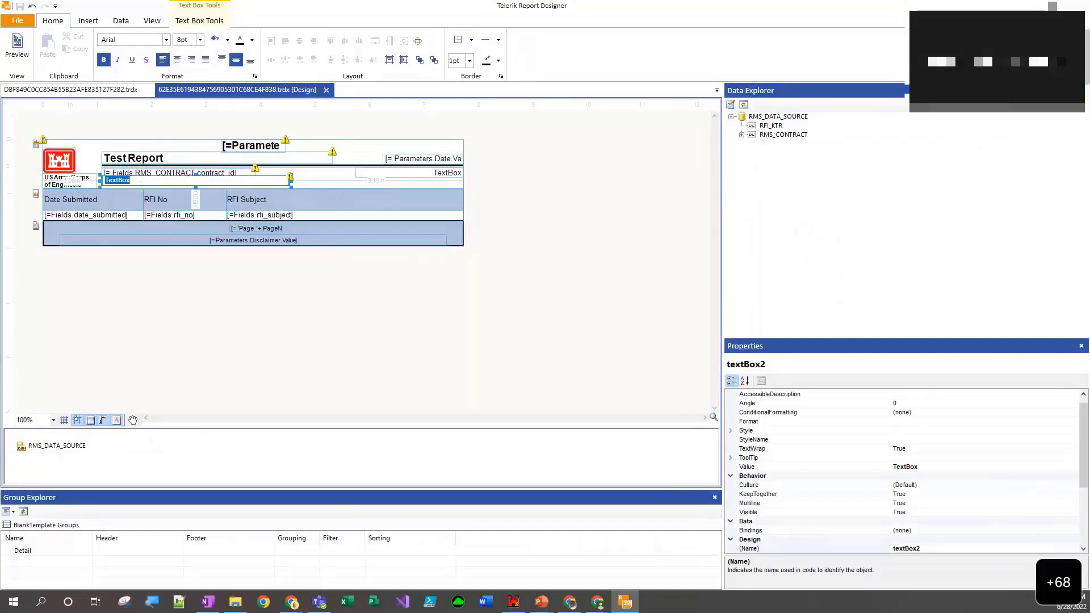
key(alt+Tab)
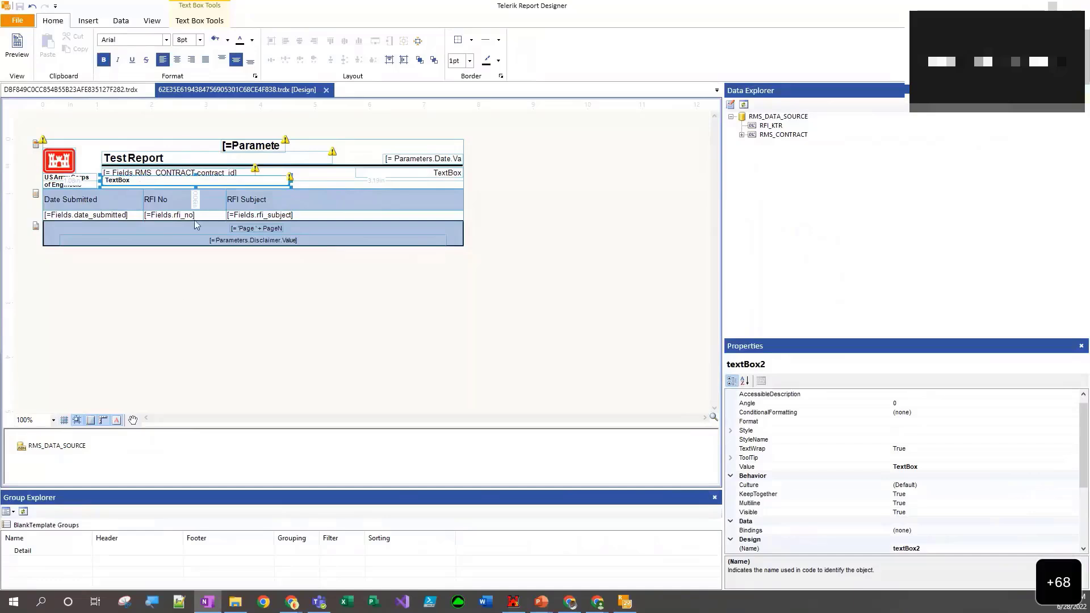
click(742, 135)
scroll(806, 227, down, 10)
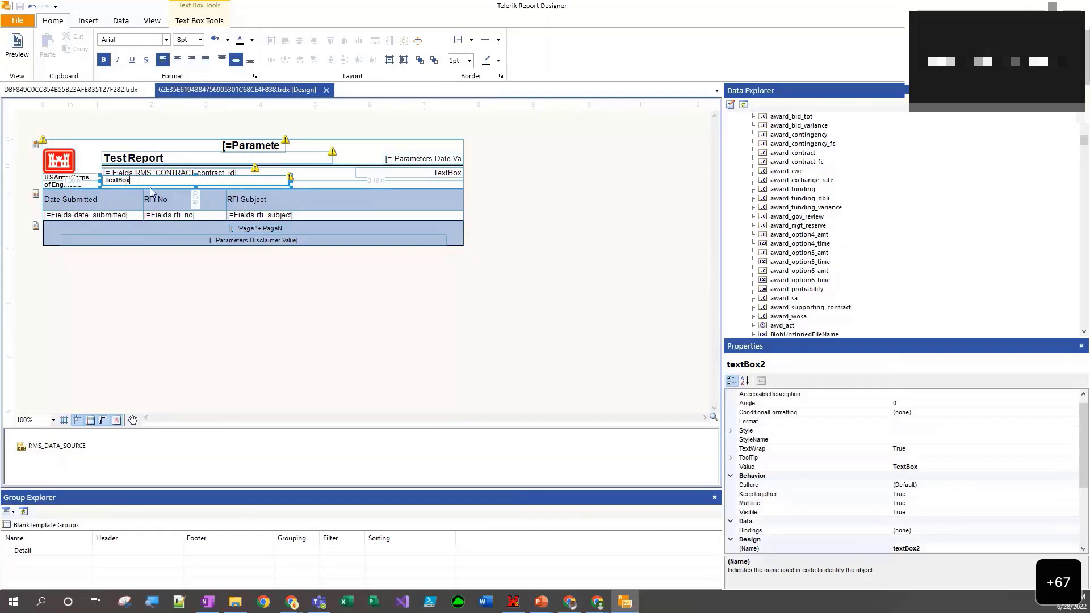
key(ctrl+a)
key(BackSpace)
text(=Fields.RMS_CONTRACT.fmt_contract_delivery)
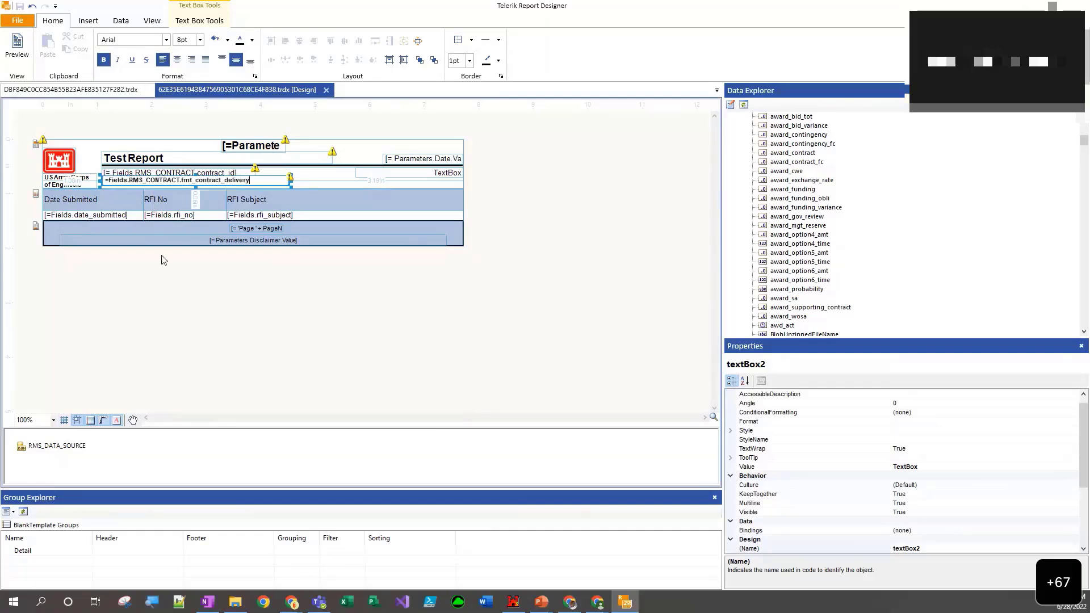
click(152, 293)
click(26, 50)
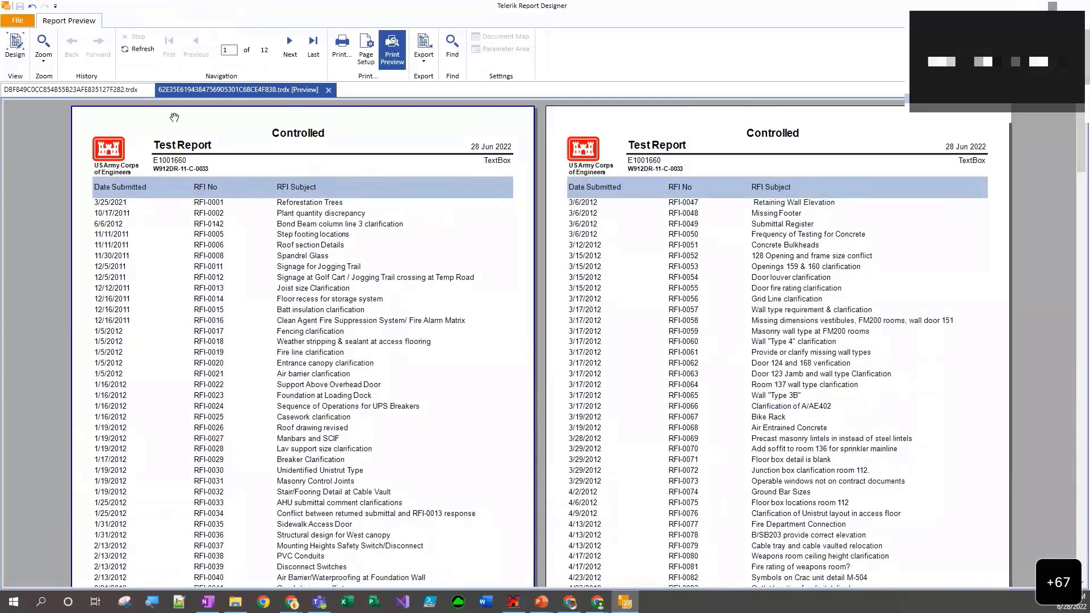
click(12, 50)
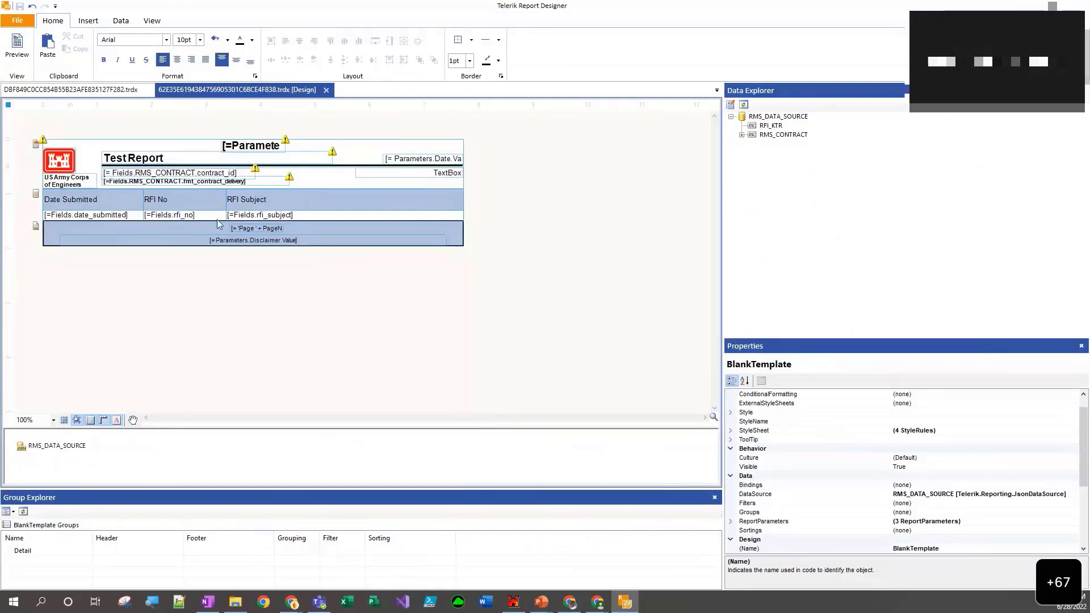
click(259, 218)
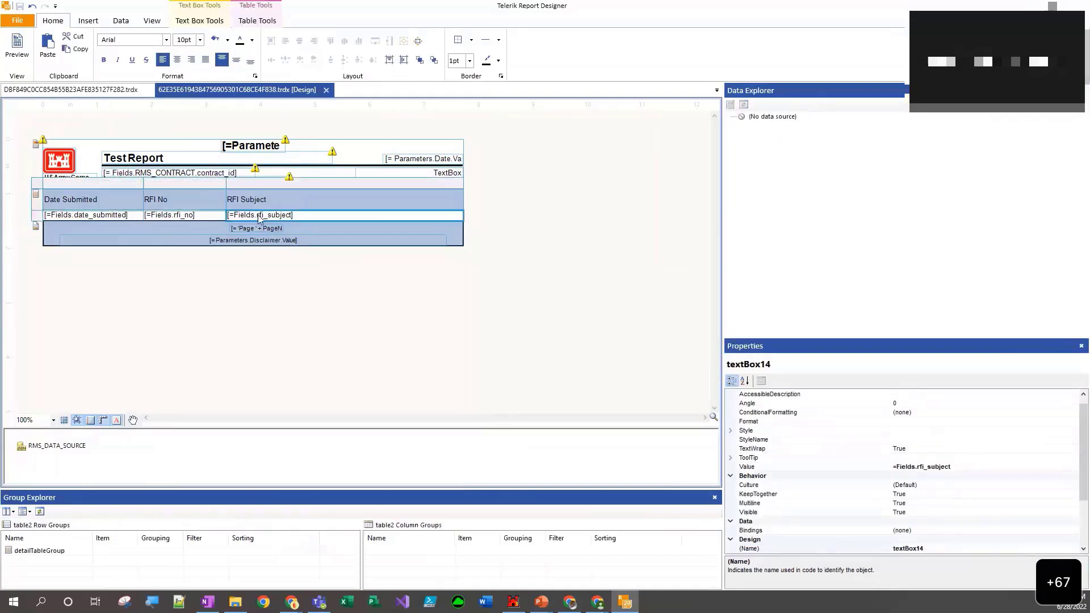
right_click(259, 218)
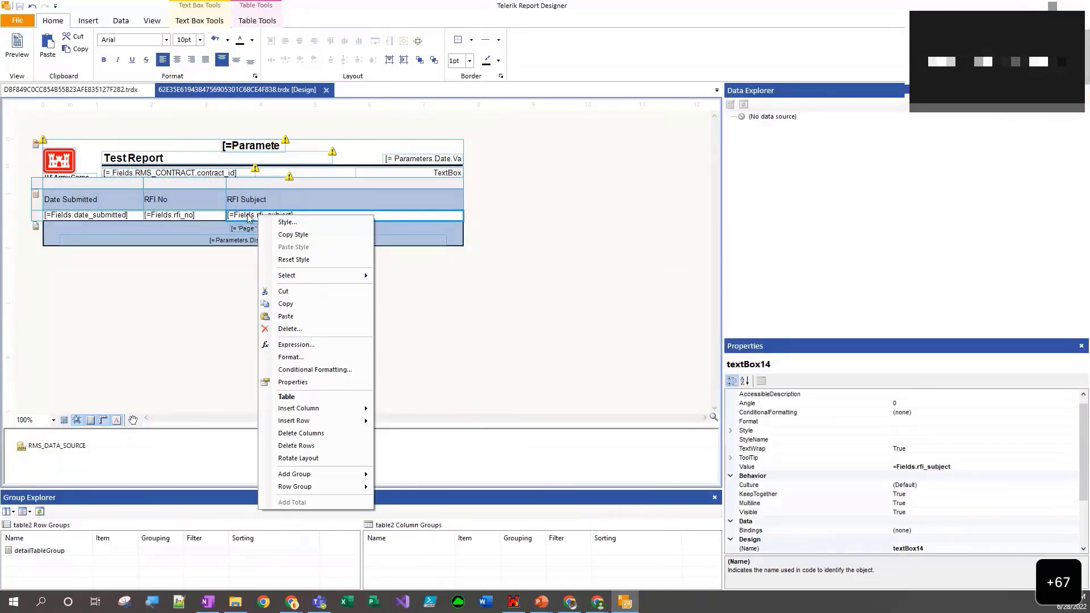
click(295, 345)
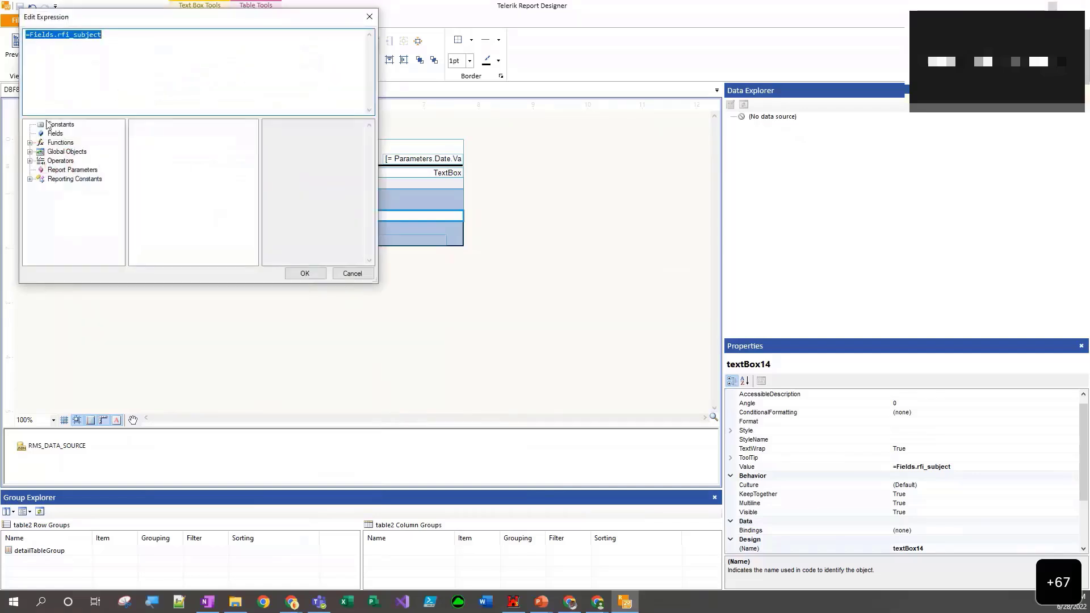
click(351, 274)
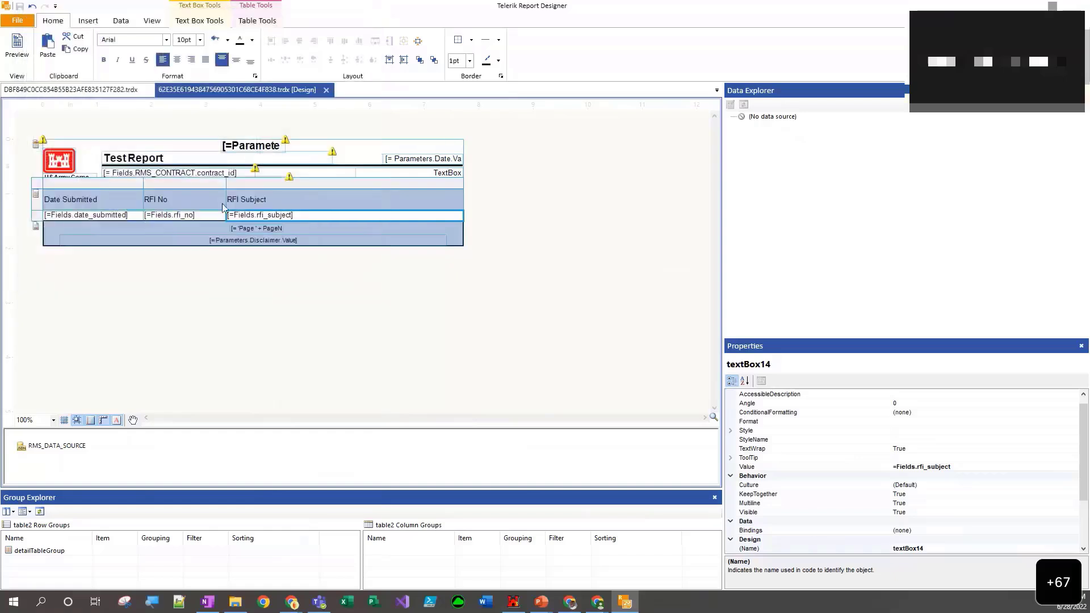
click(250, 278)
- Add a conditional formatting rule to the rfi_subject cell with the filter =Fields.rfi_subject Like %Sign%
click(257, 215)
right_click(259, 218)
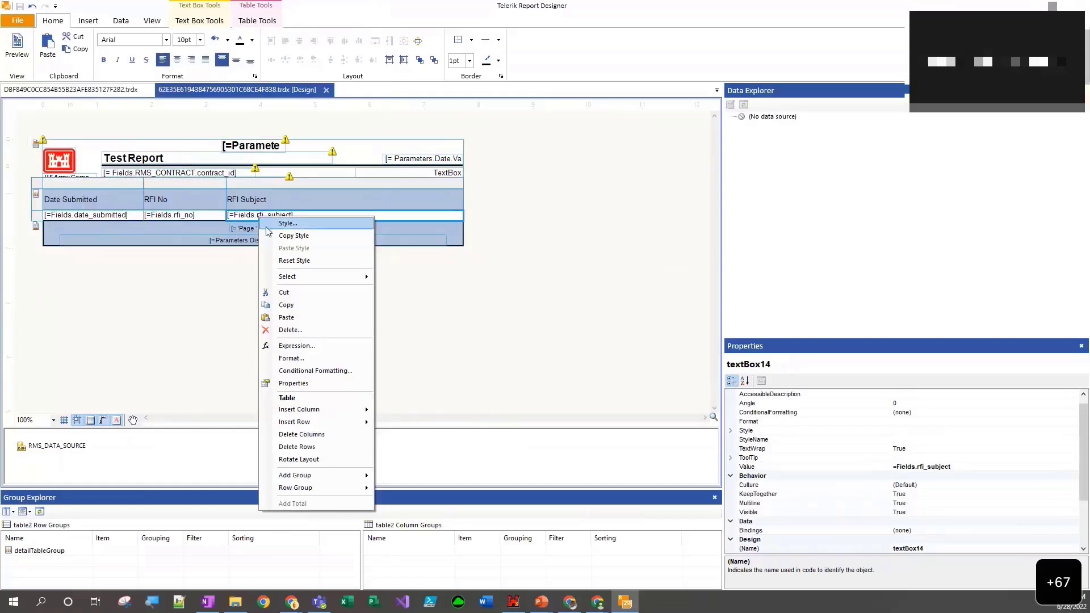
click(293, 373)
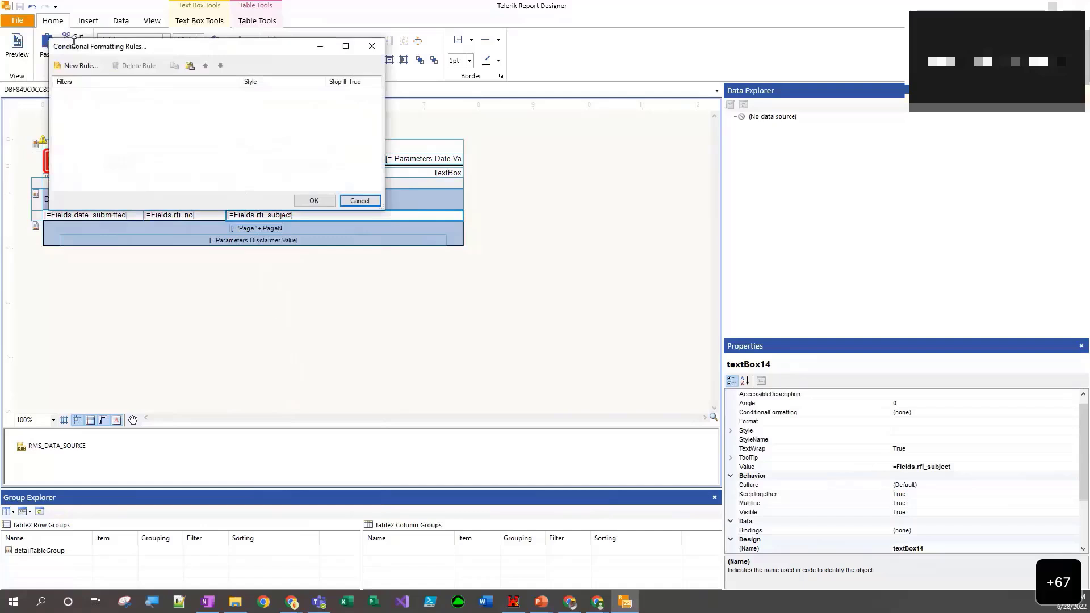
click(82, 66)
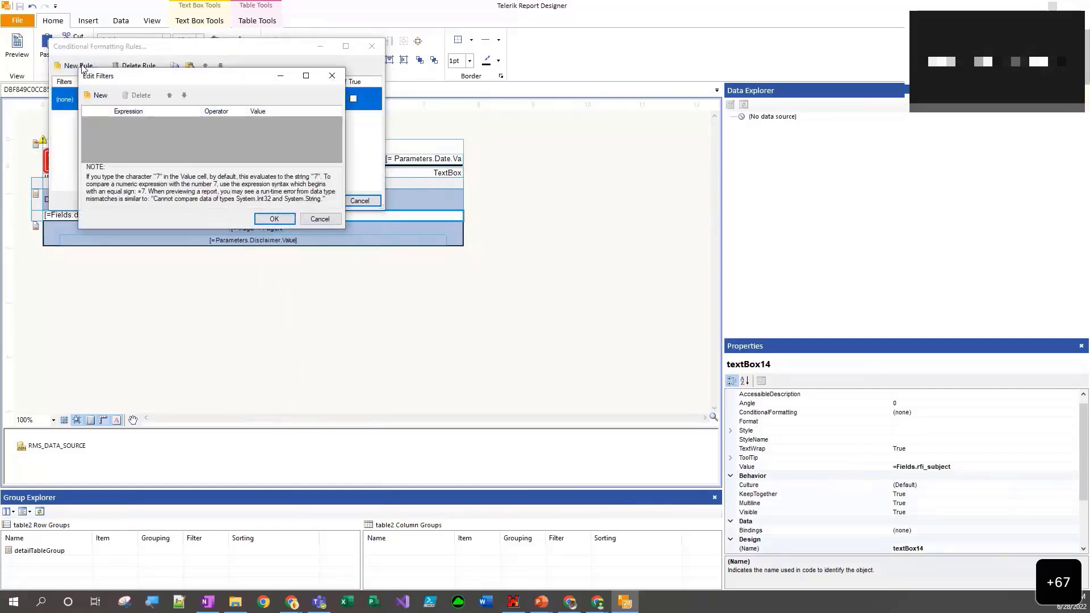
click(101, 97)
click(135, 122)
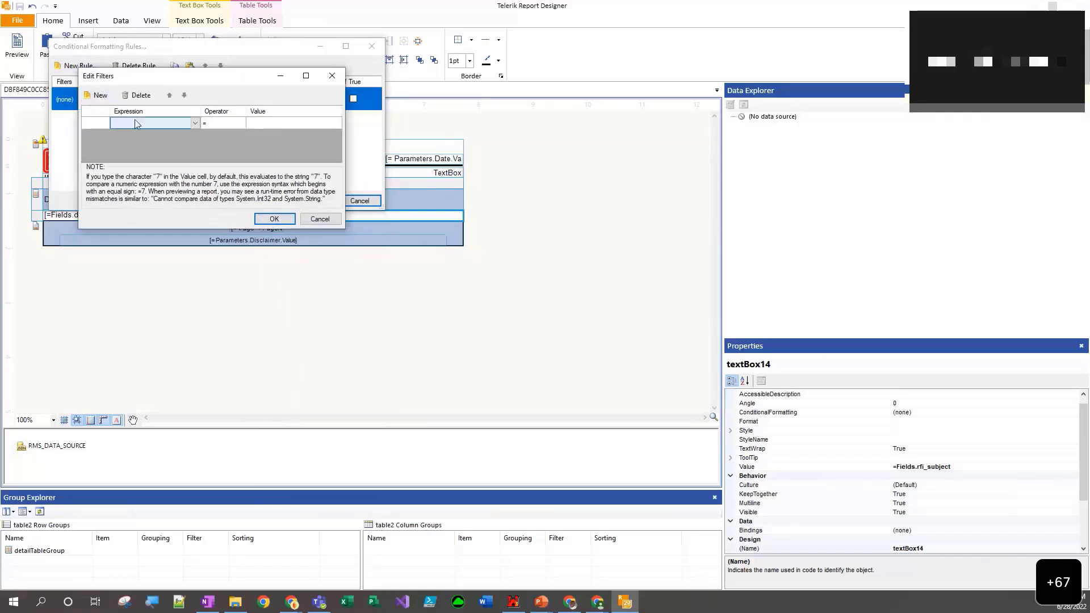
click(136, 121)
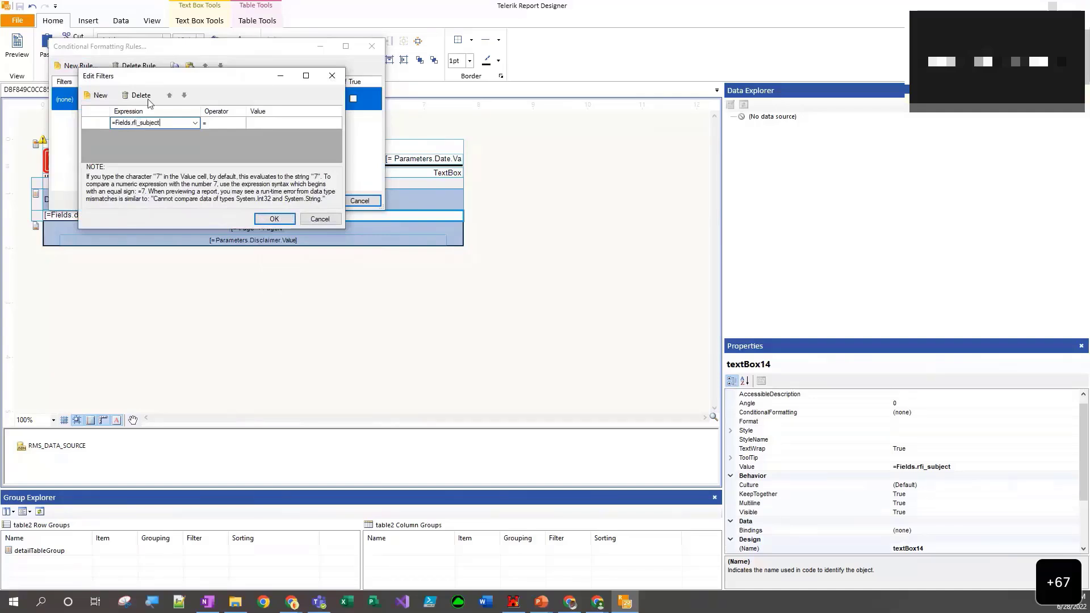
click(233, 124)
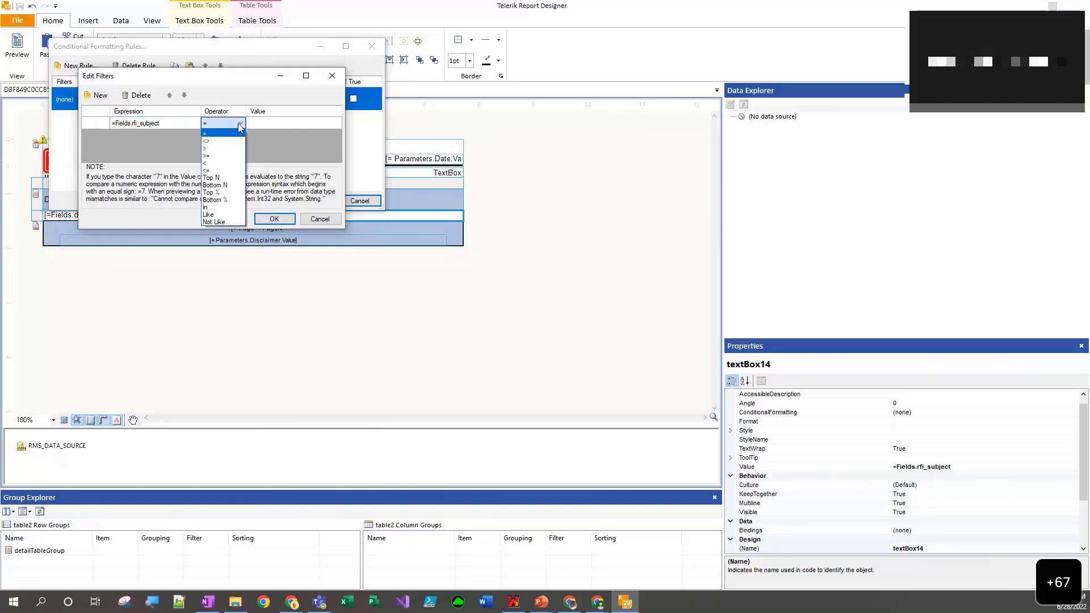
click(216, 216)
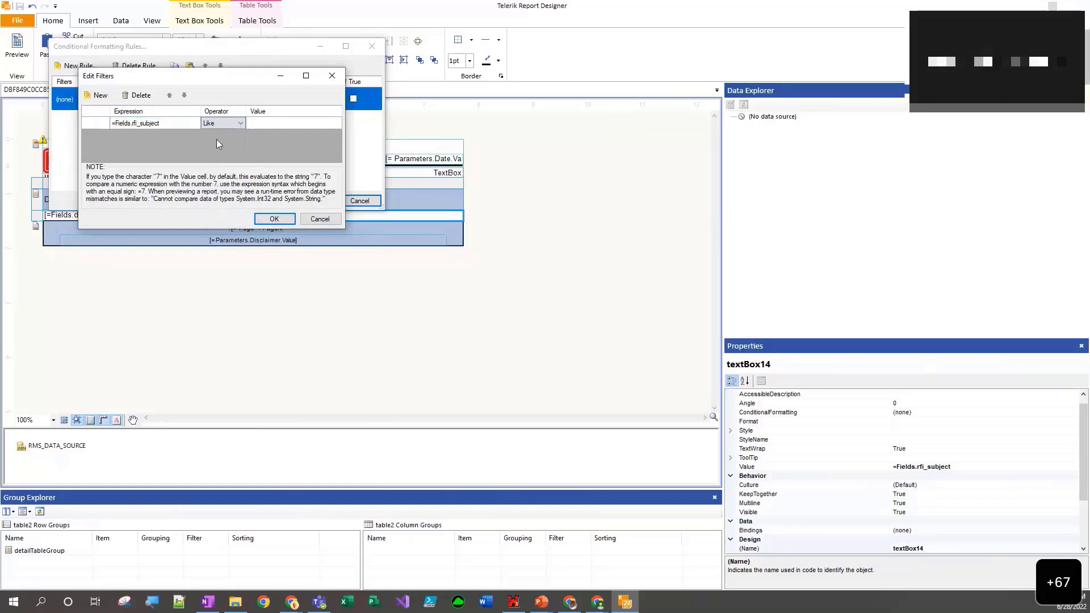
click(260, 123)
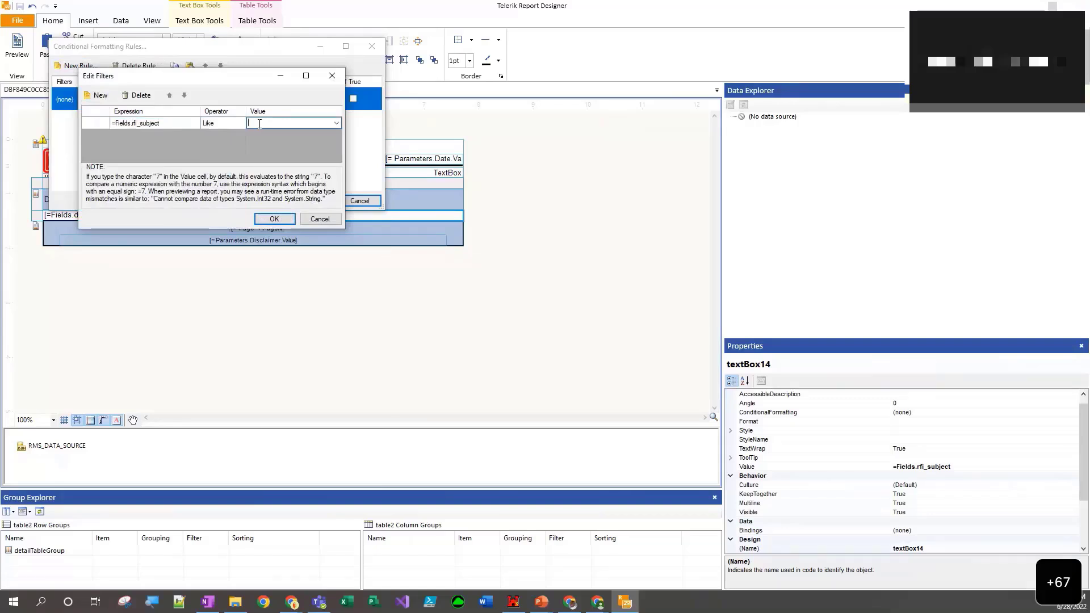
text(%Sign%)
click(274, 219)
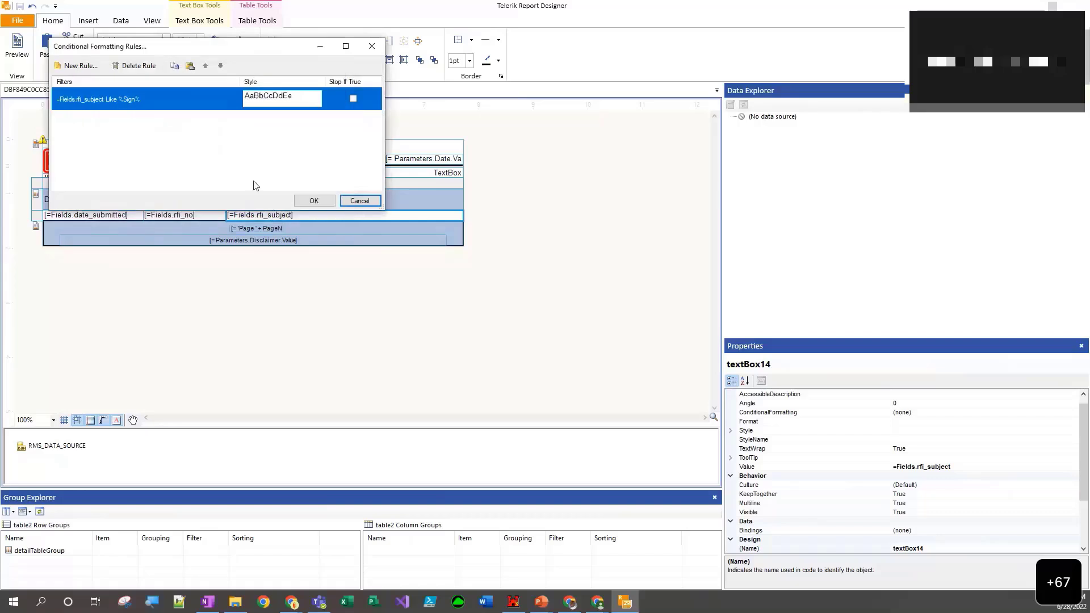
- Set the background color of the conditional formatting rule to LimeGreen and apply the rule
click(314, 100)
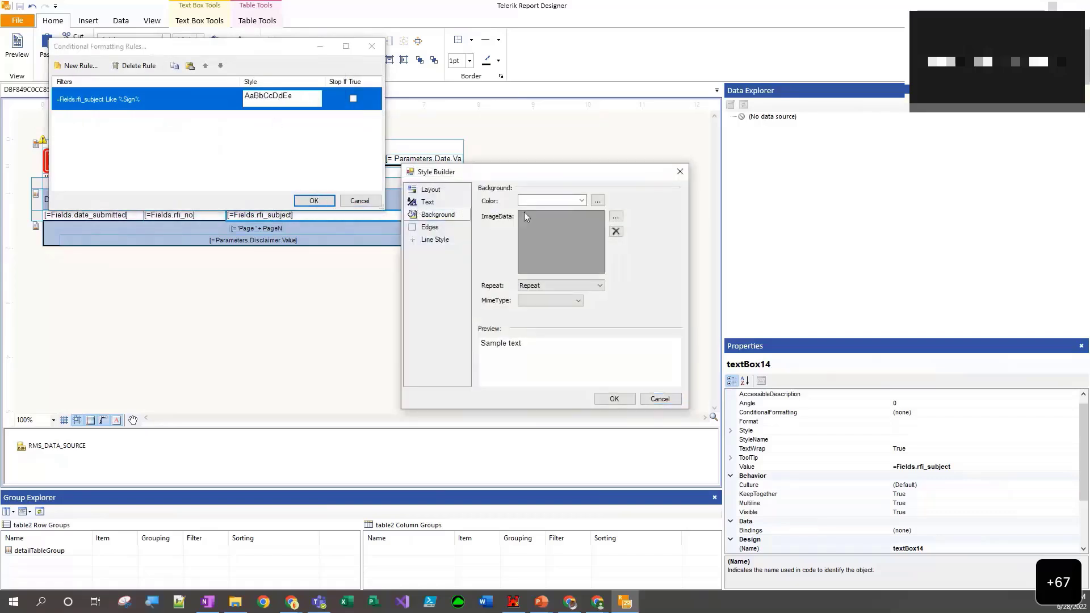
click(581, 202)
scroll(566, 301, down, 15)
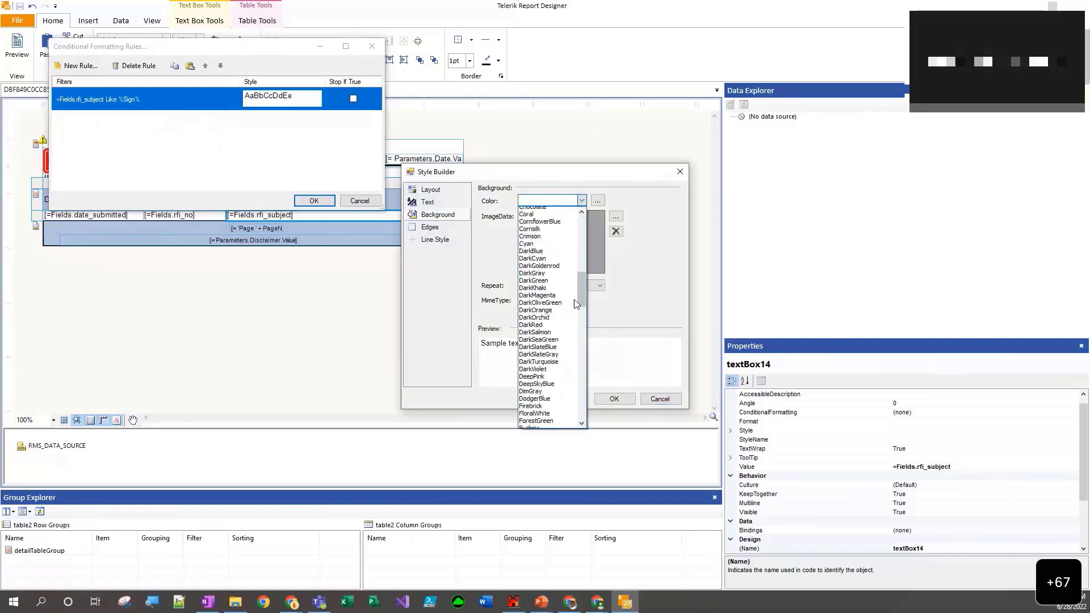
scroll(566, 301, down, 5)
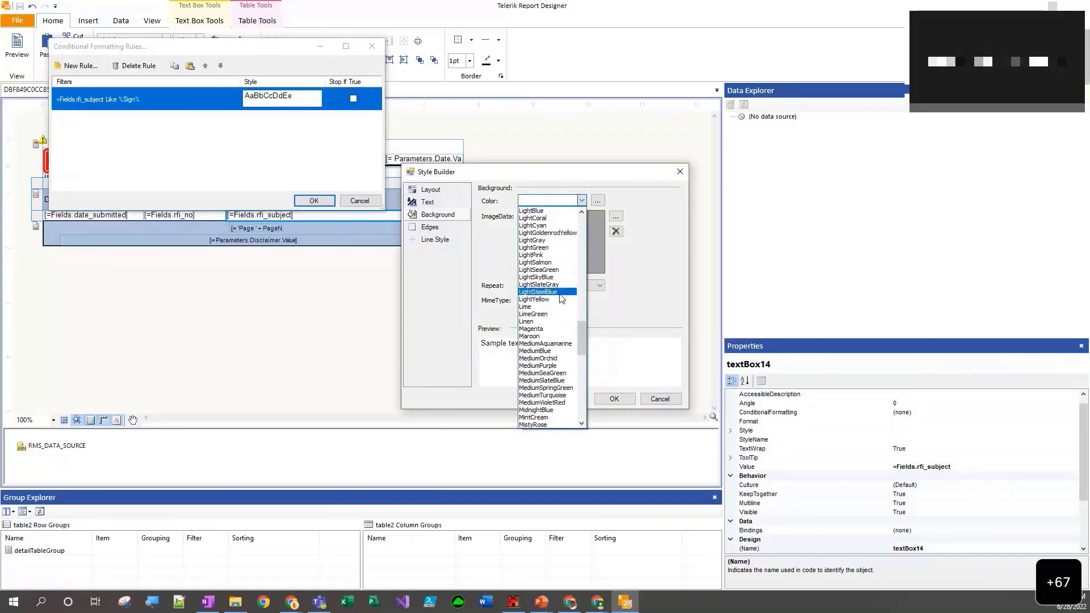
click(534, 314)
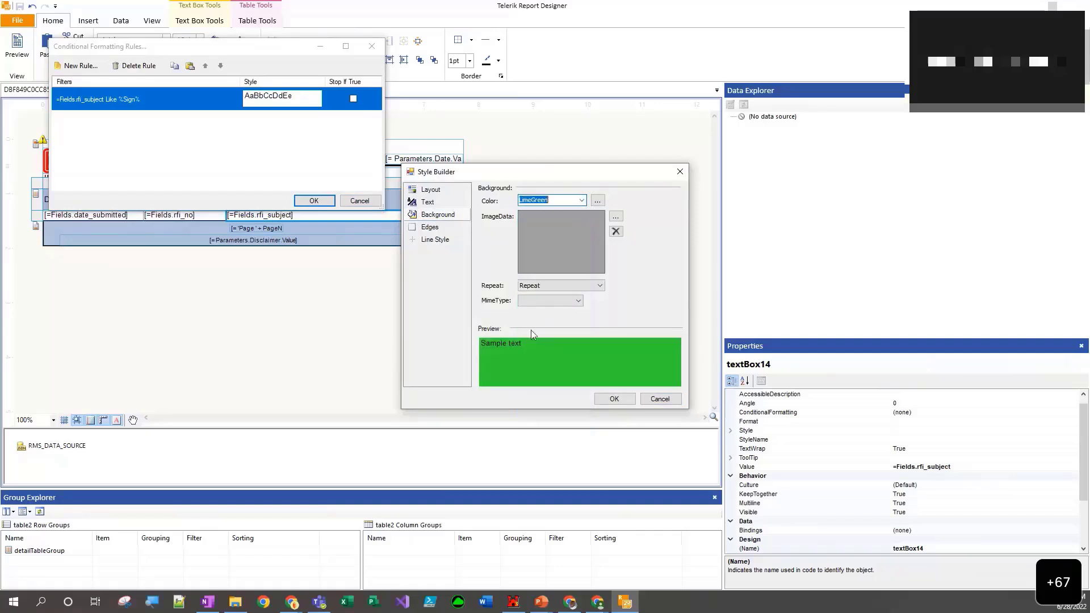
click(614, 399)
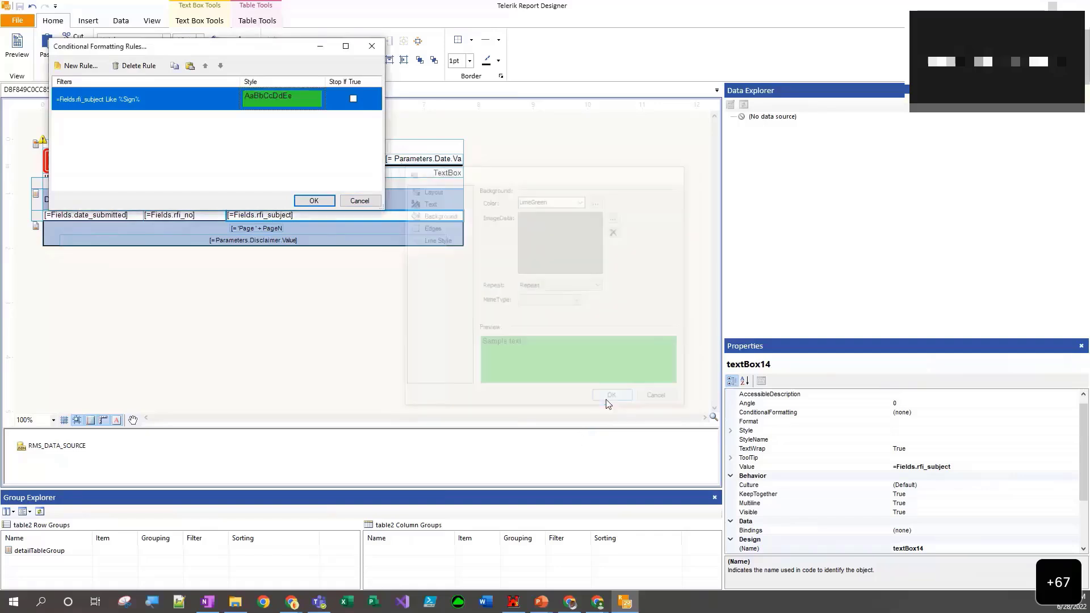
click(297, 203)
- Preview the report and look through the pages for the conditional highlighting of the RFI subjects
click(9, 57)
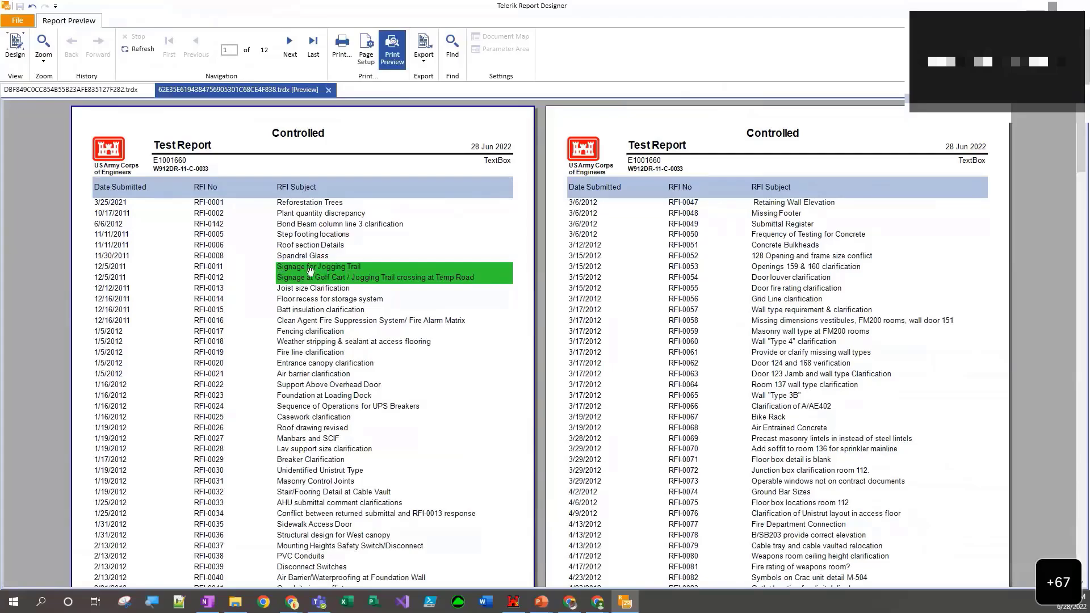
scroll(313, 278, down, 8)
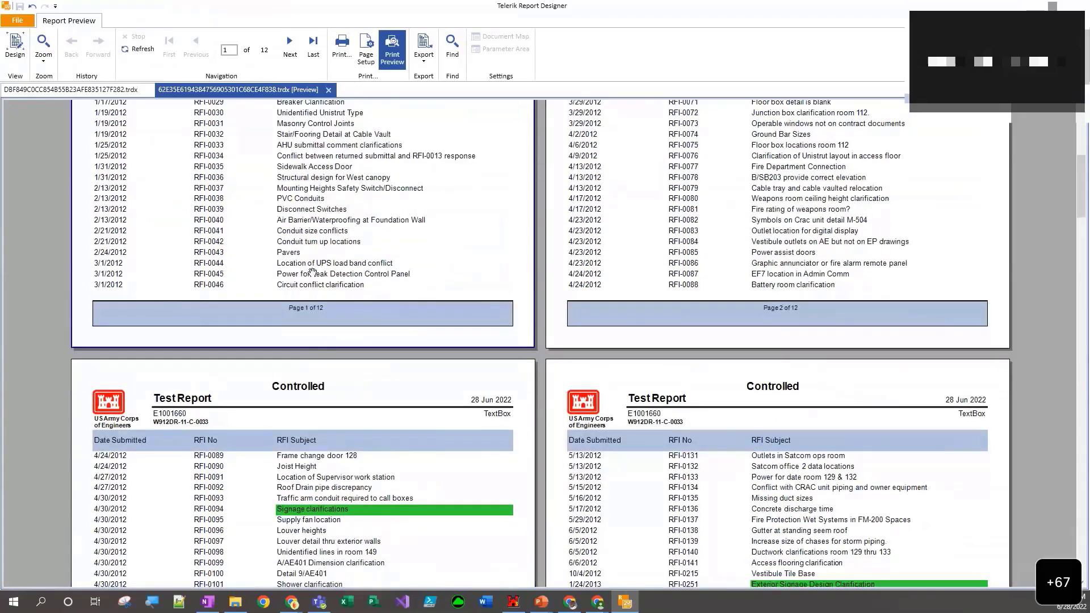
scroll(335, 286, down, 4)
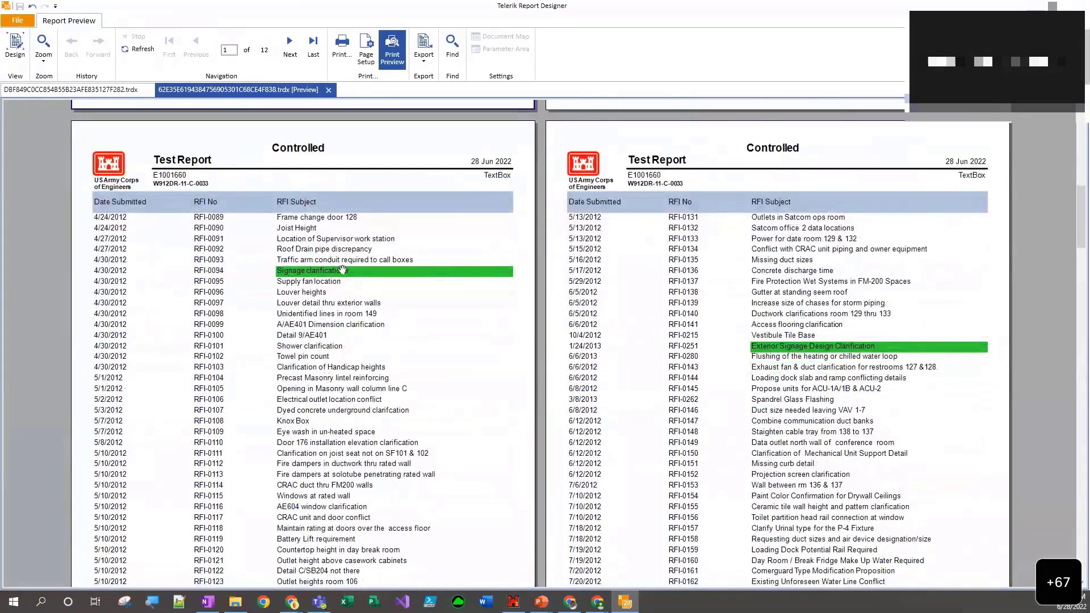
scroll(352, 277, down, 13)
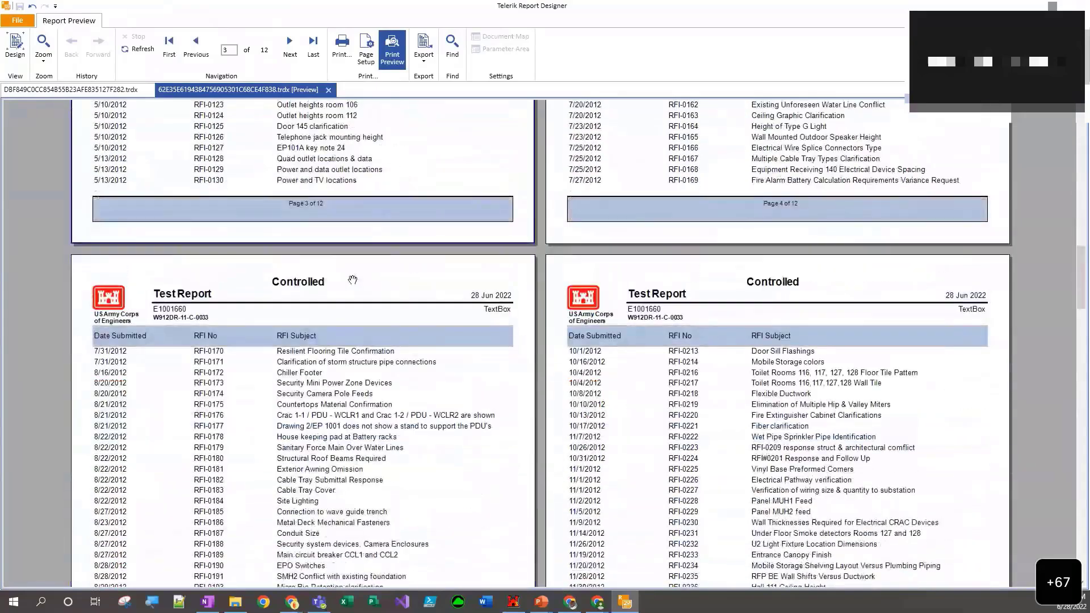
- Look through the remaining preview pages for highlighted RFI subjects containing Sign
scroll(347, 281, down, 10)
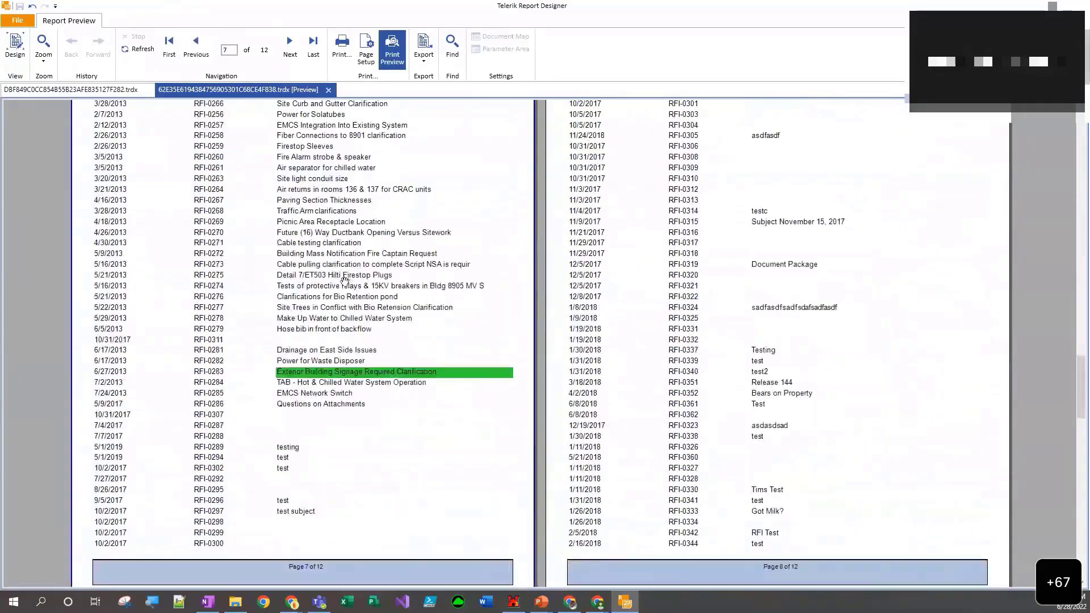
scroll(343, 278, up, 14)
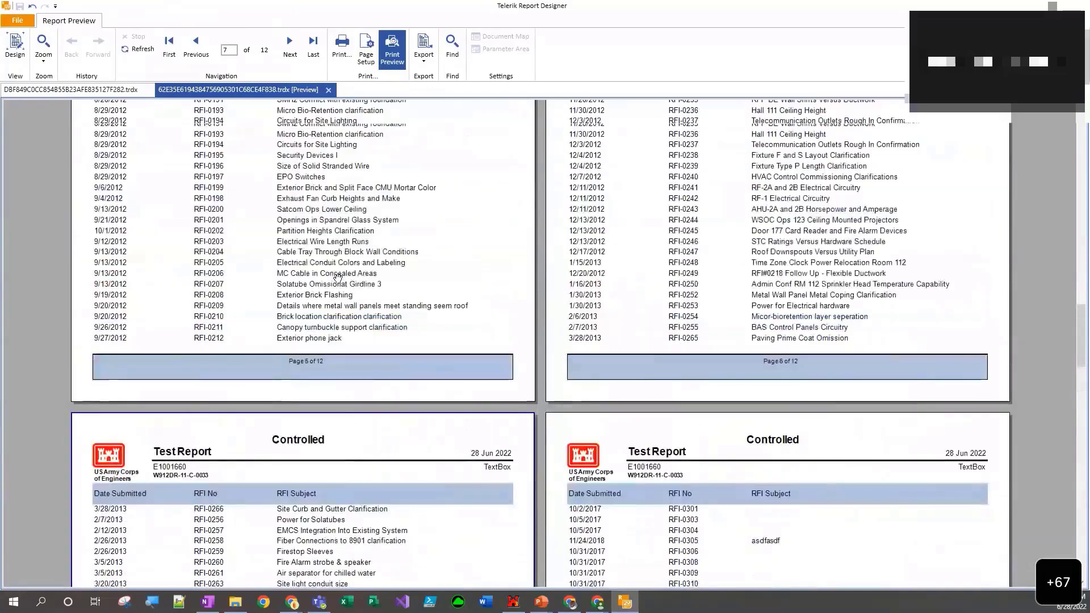
scroll(337, 278, up, 12)
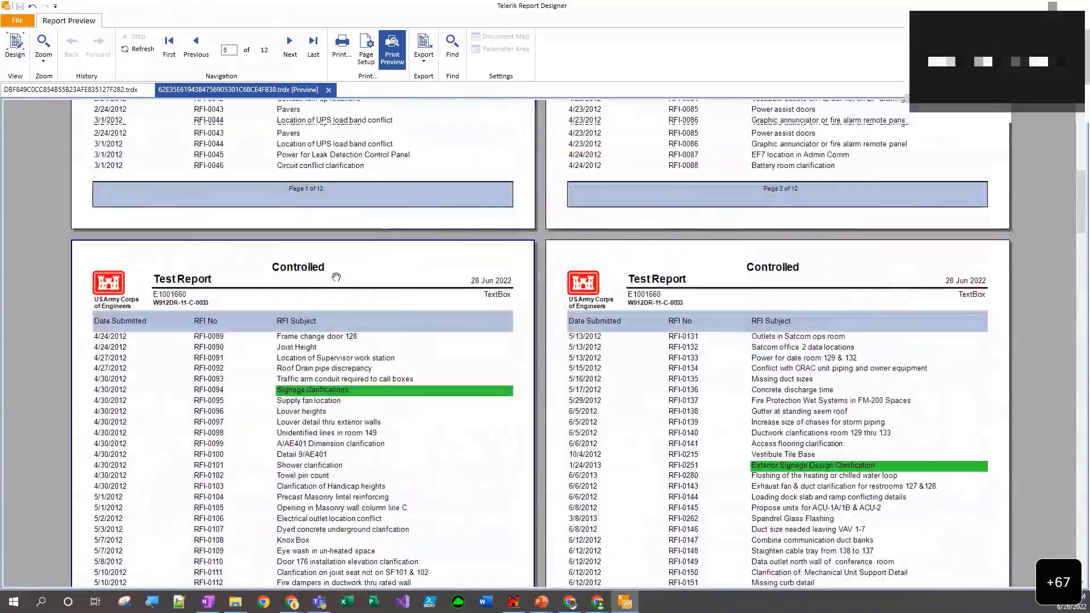
scroll(336, 278, up, 4)
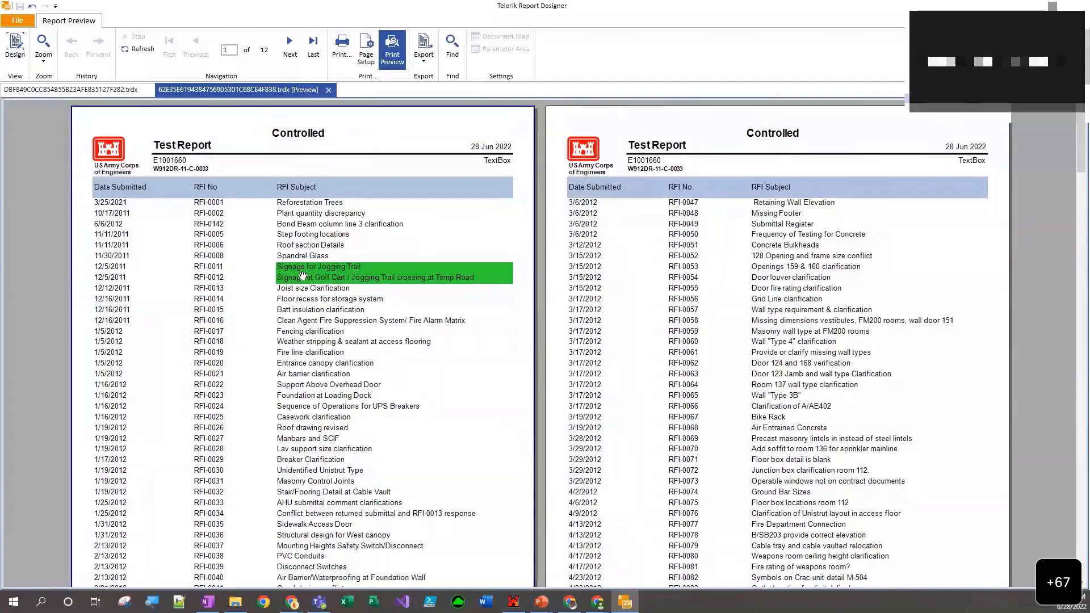
- Open the expression of the rfi_subject cell in the design view and examine the available functions, including the Aggregates, Data and Text categories
click(16, 50)
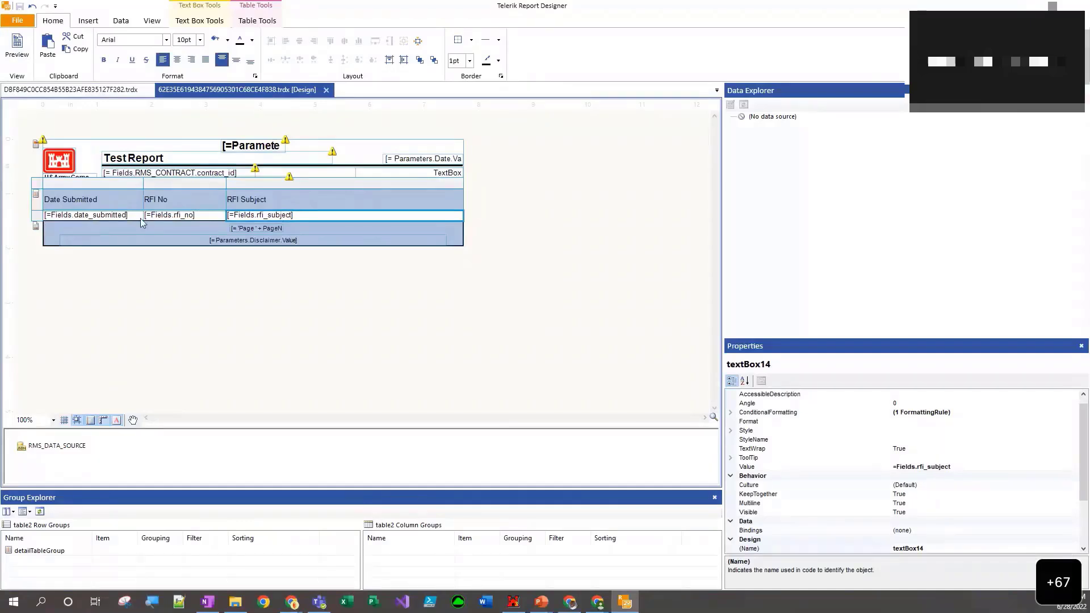
right_click(253, 219)
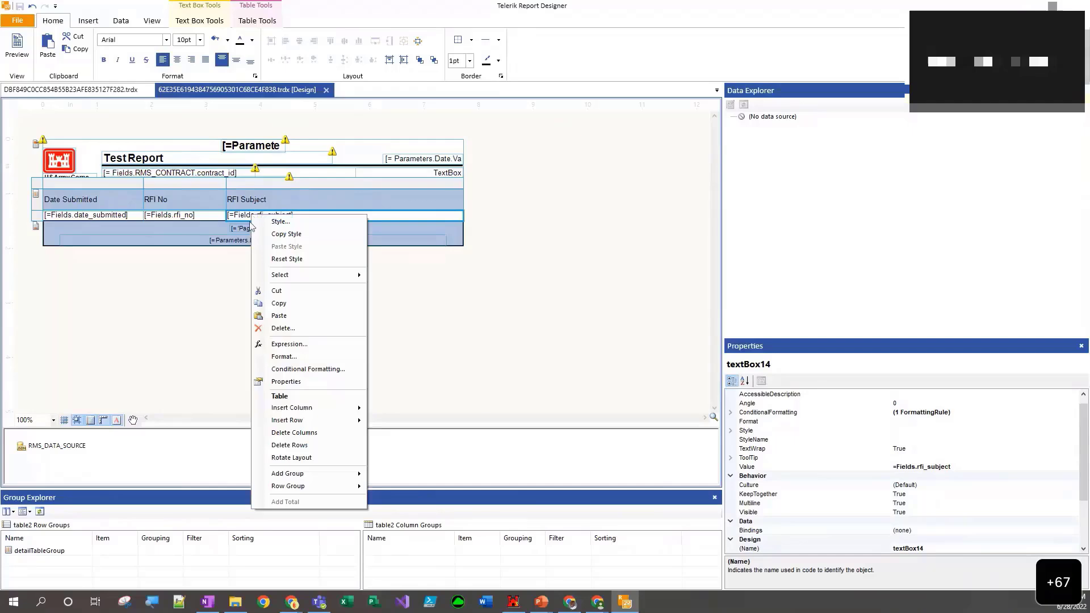
click(279, 344)
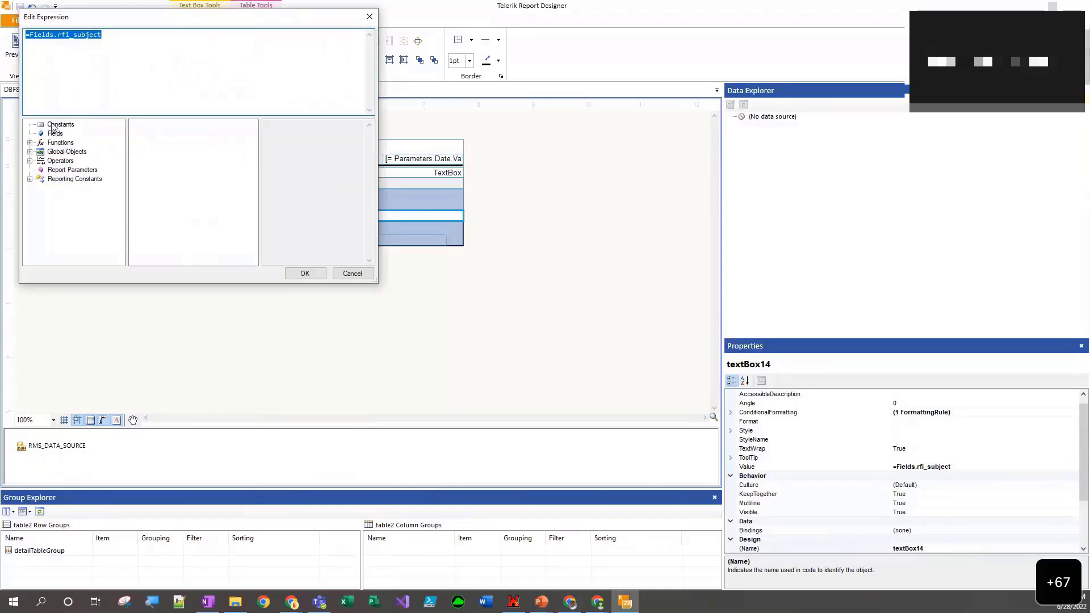
click(53, 126)
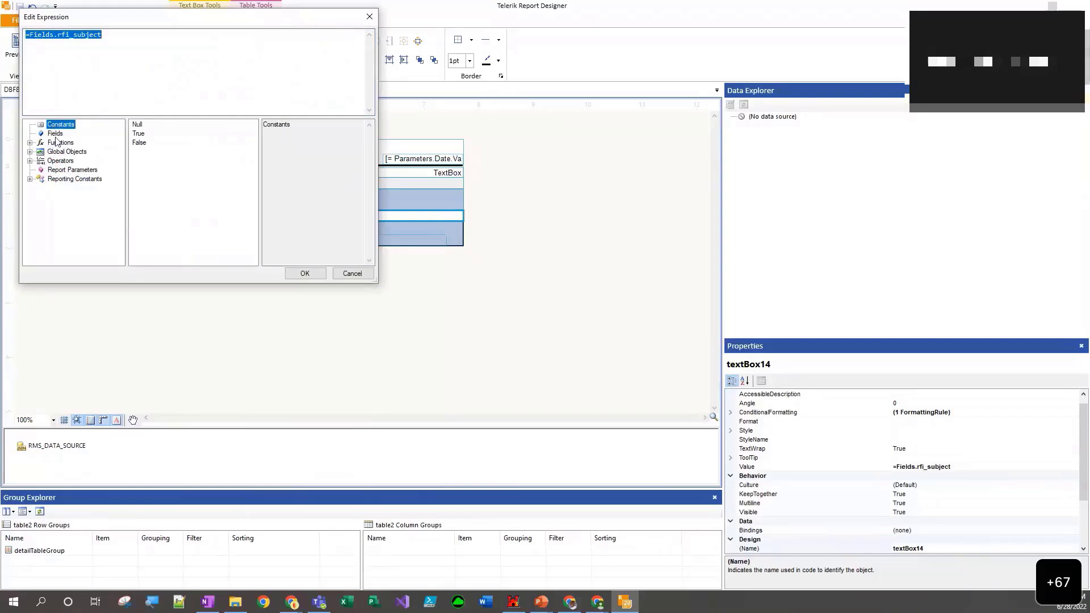
click(55, 135)
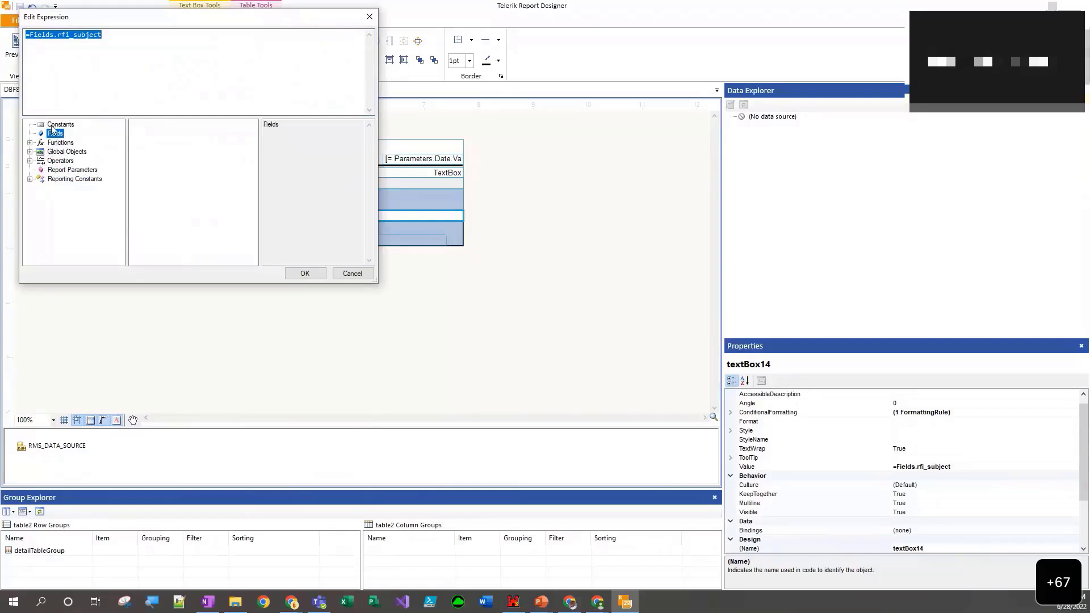
click(52, 125)
click(54, 134)
click(42, 144)
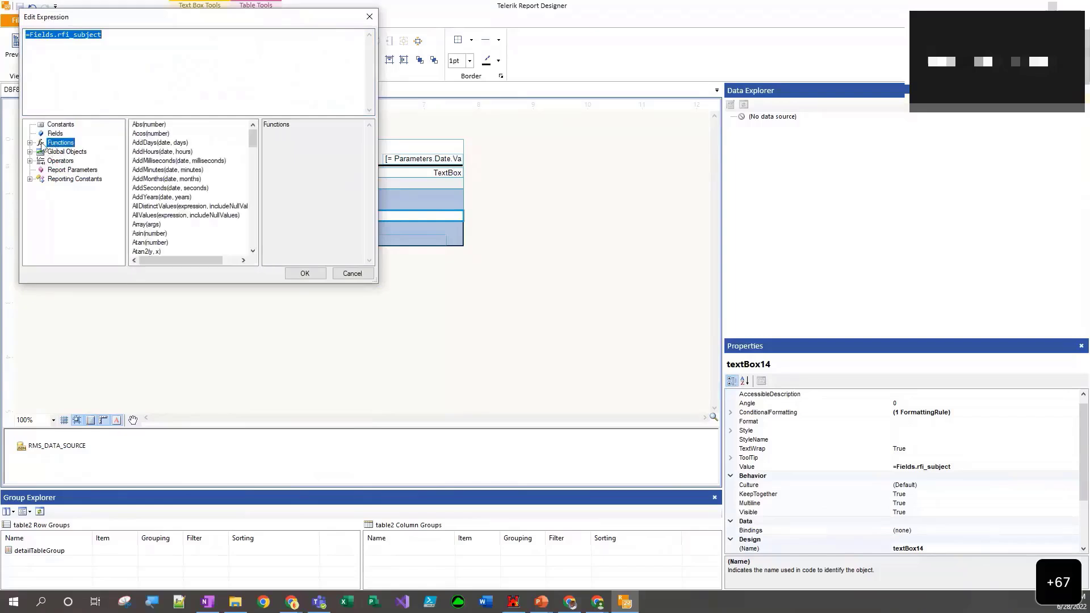
click(30, 142)
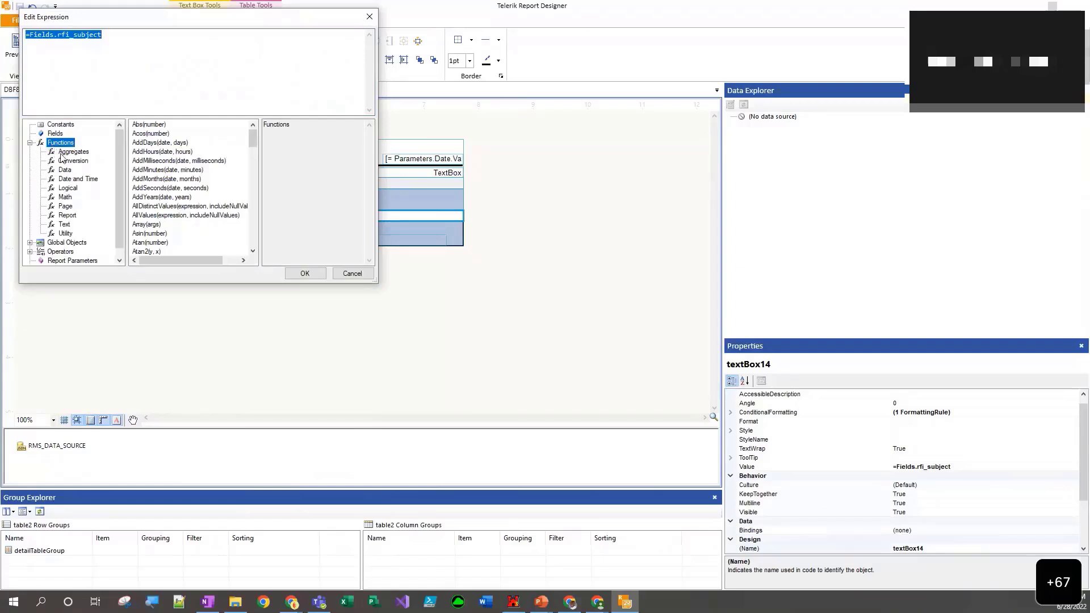
click(73, 152)
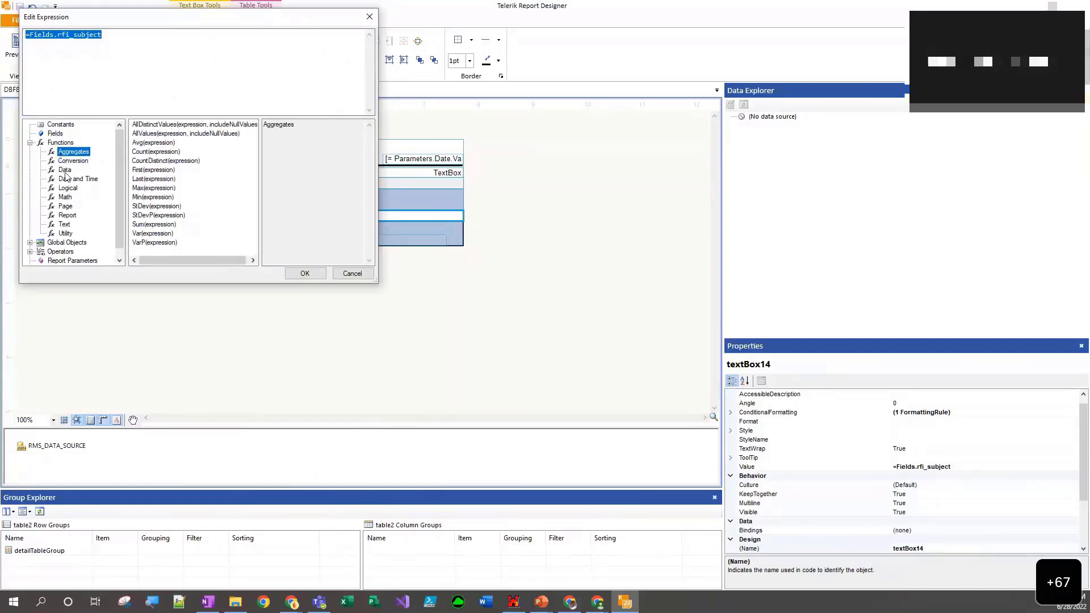
click(65, 169)
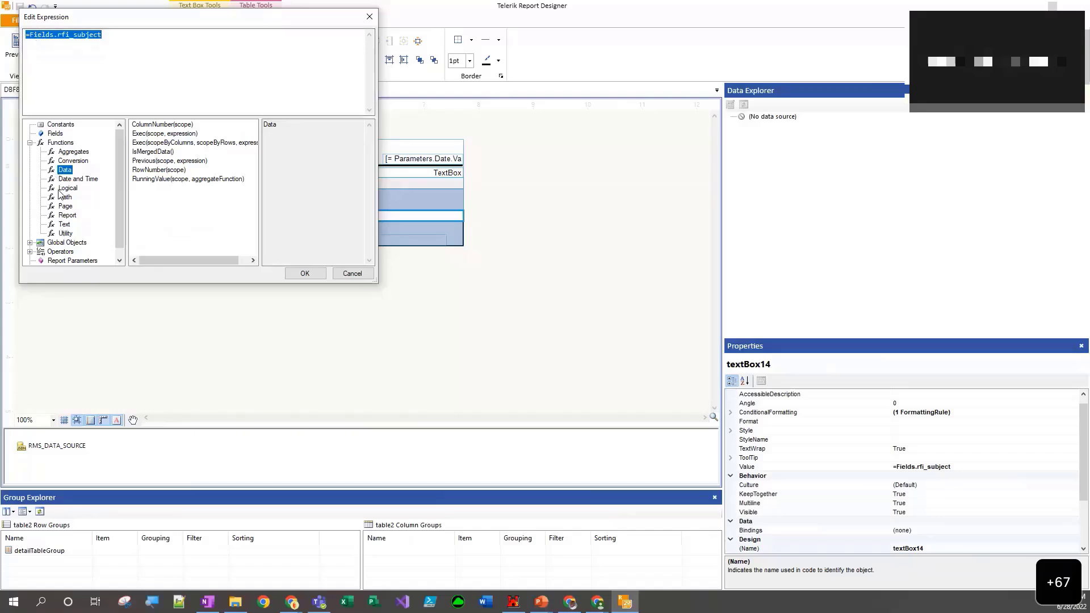
click(64, 225)
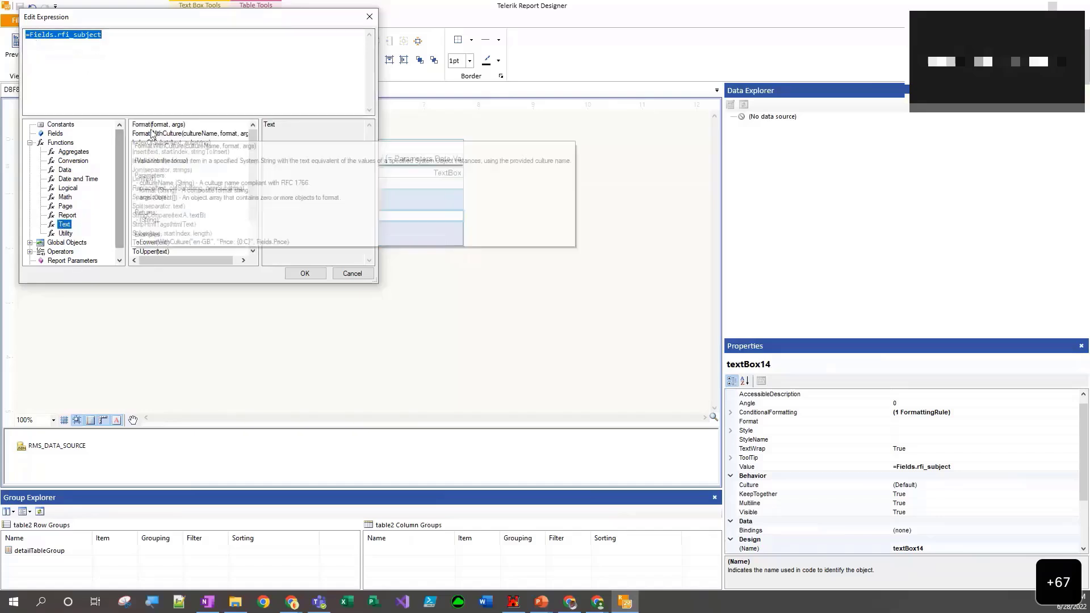
scroll(193, 212, down, 1)
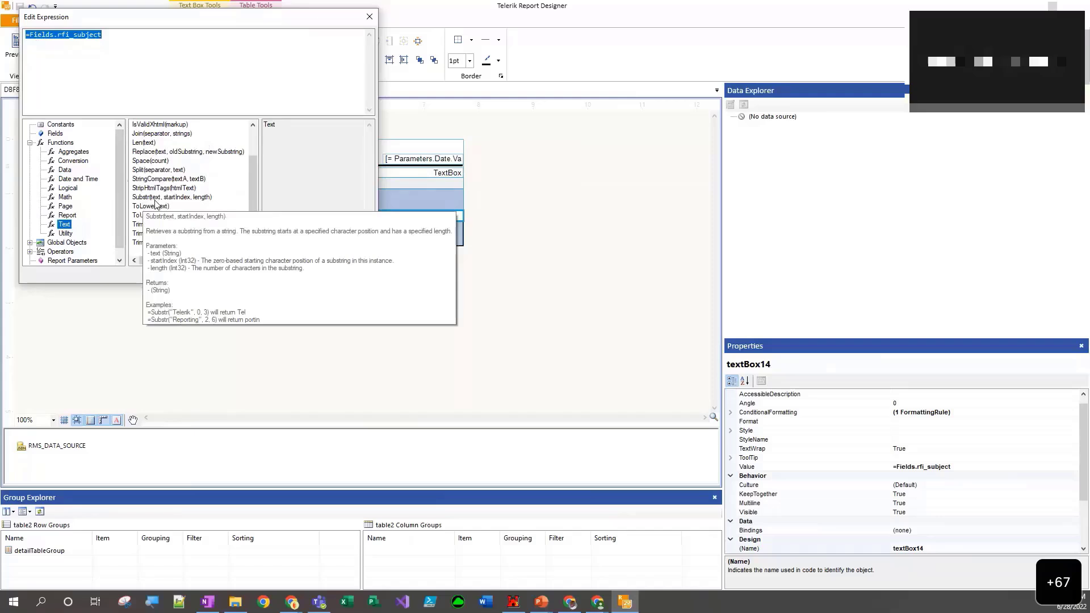
- Change the rfi_subject cell's expression to =Substr(Fields.rfi_subject, 0, 5) and apply it
click(37, 38)
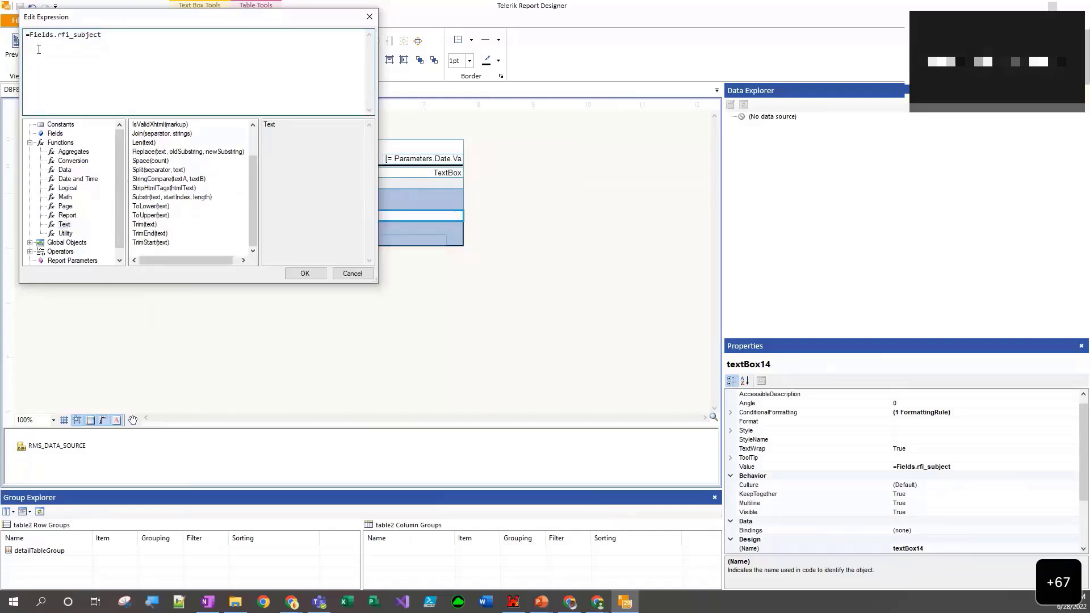
text(Substri)
key(BackSpace)
text(tr()
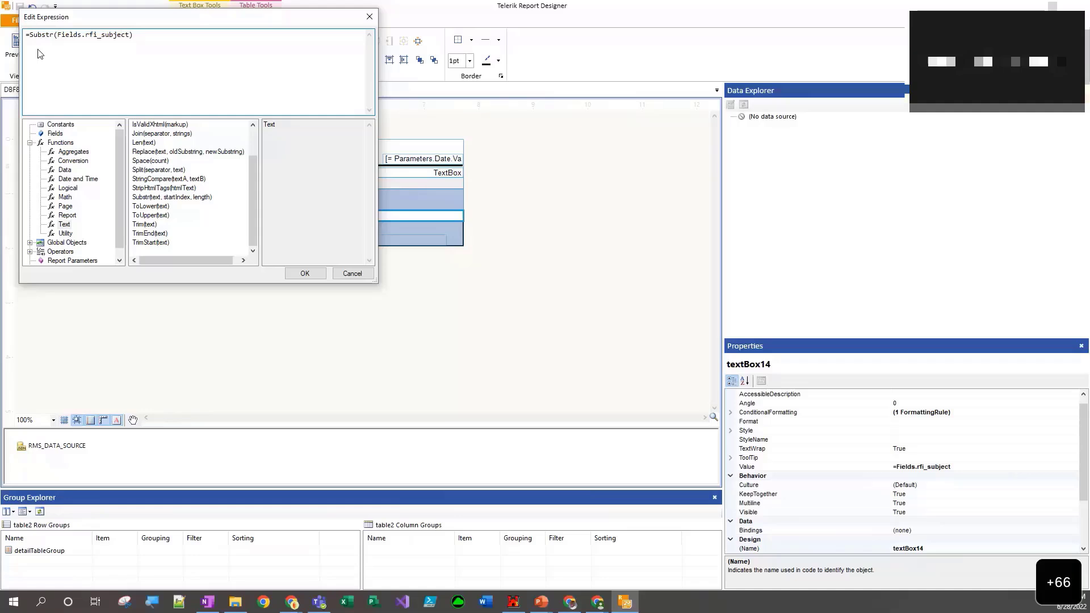
text(0, 5)
click(290, 275)
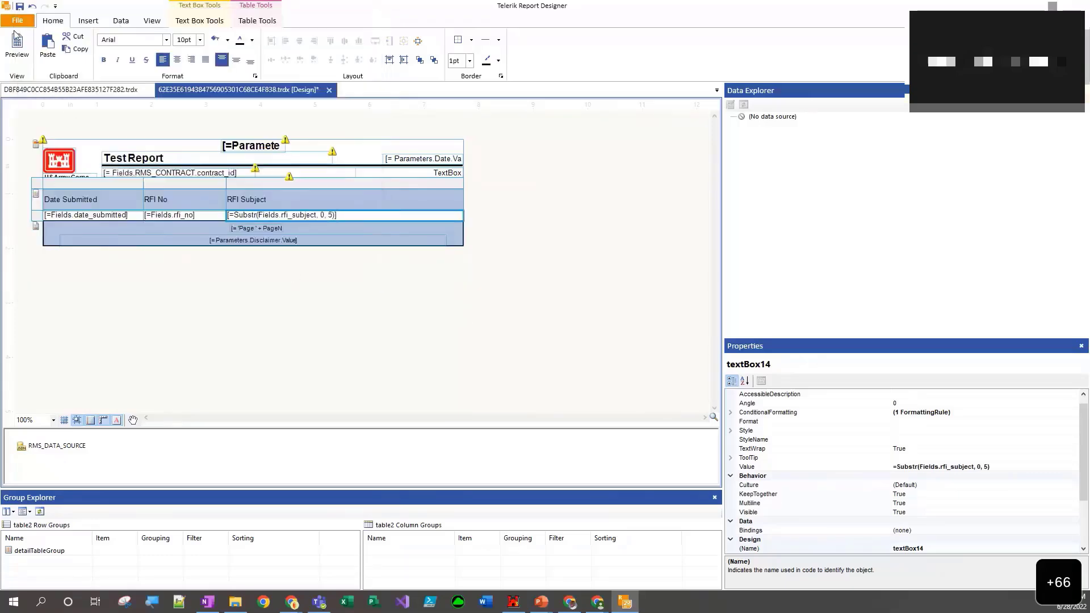
- Preview the report and check the shortened text in the RFI Subject column
click(17, 46)
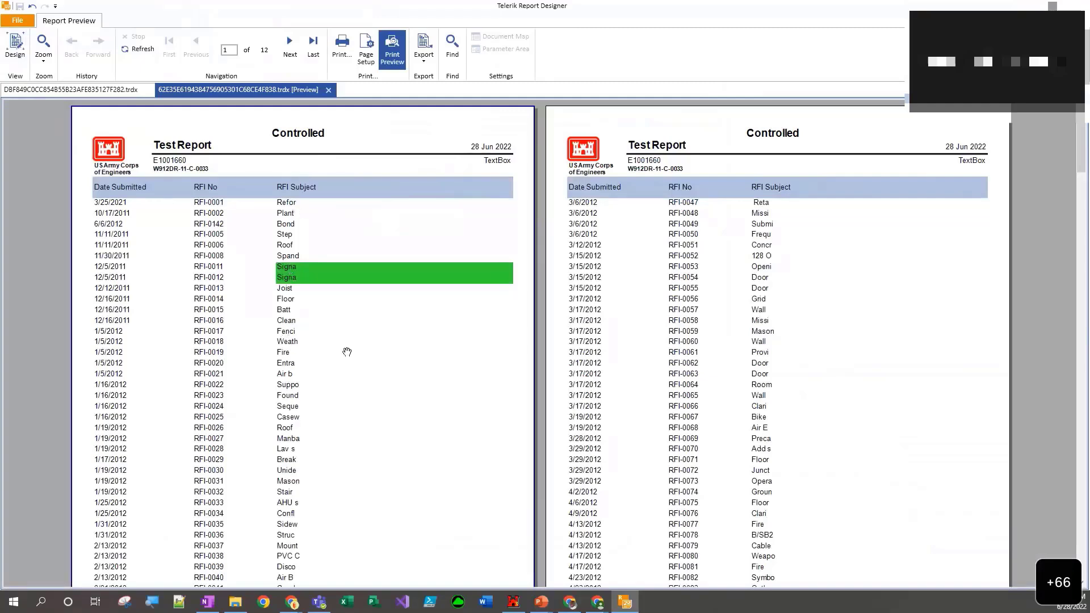
scroll(344, 350, down, 1)
scroll(343, 350, down, 2)
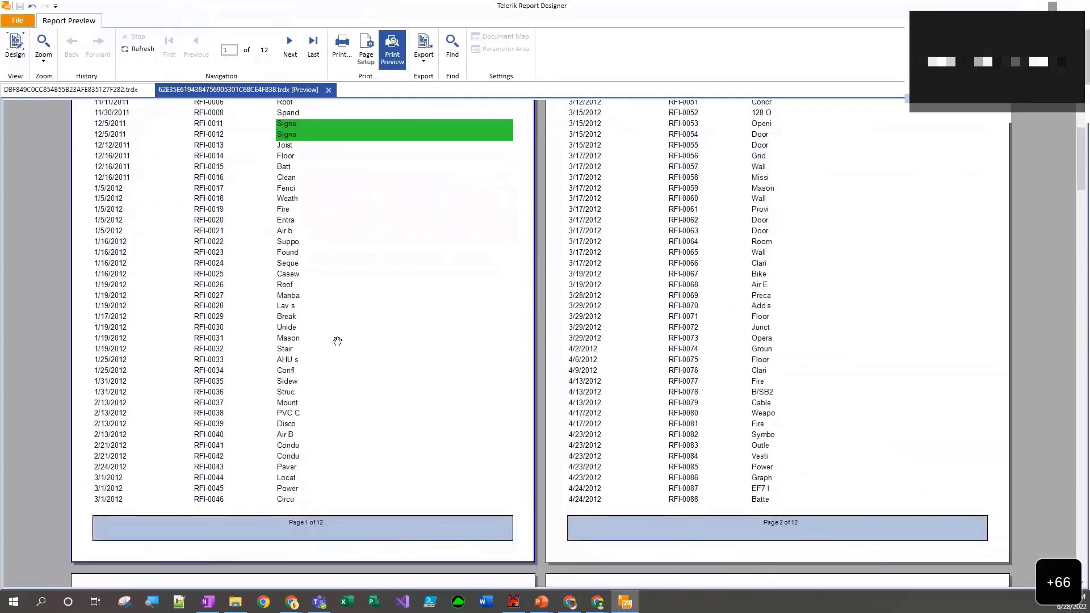
scroll(325, 259, up, 3)
scroll(326, 259, down, 5)
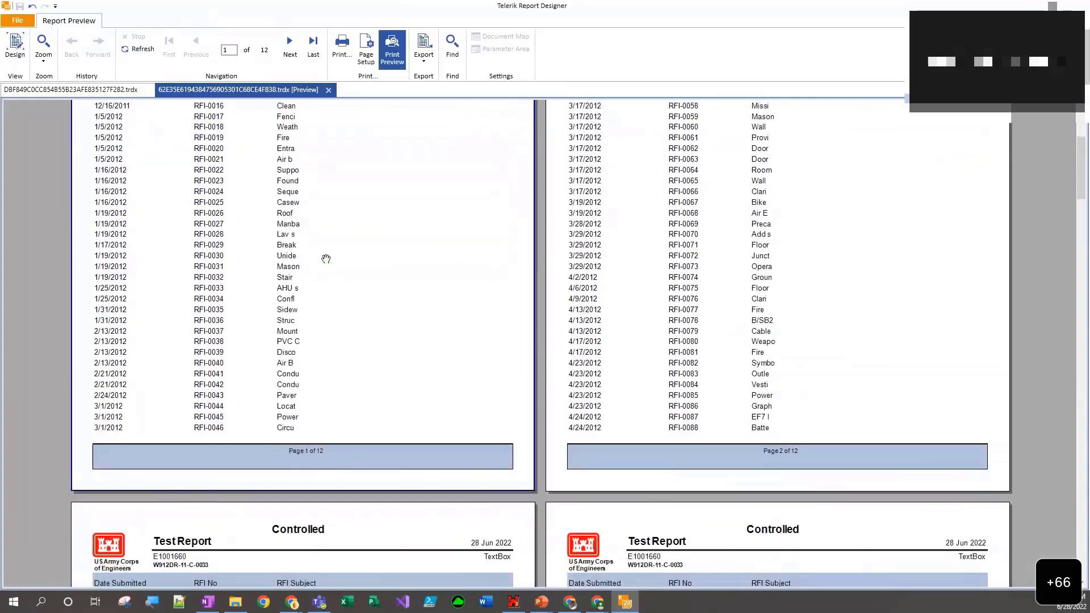
scroll(326, 259, down, 1)
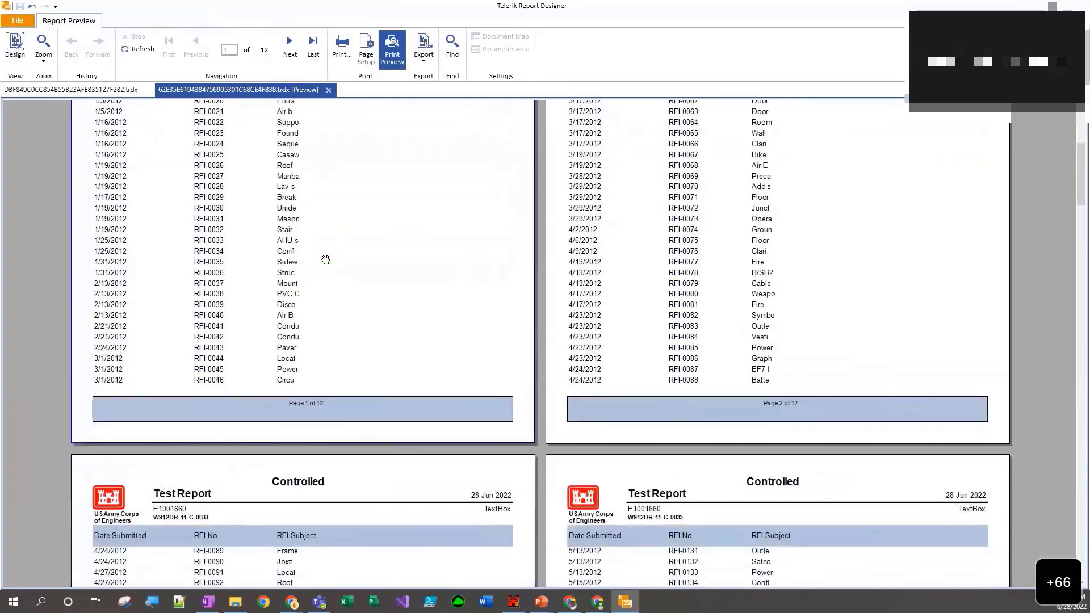
scroll(326, 260, up, 6)
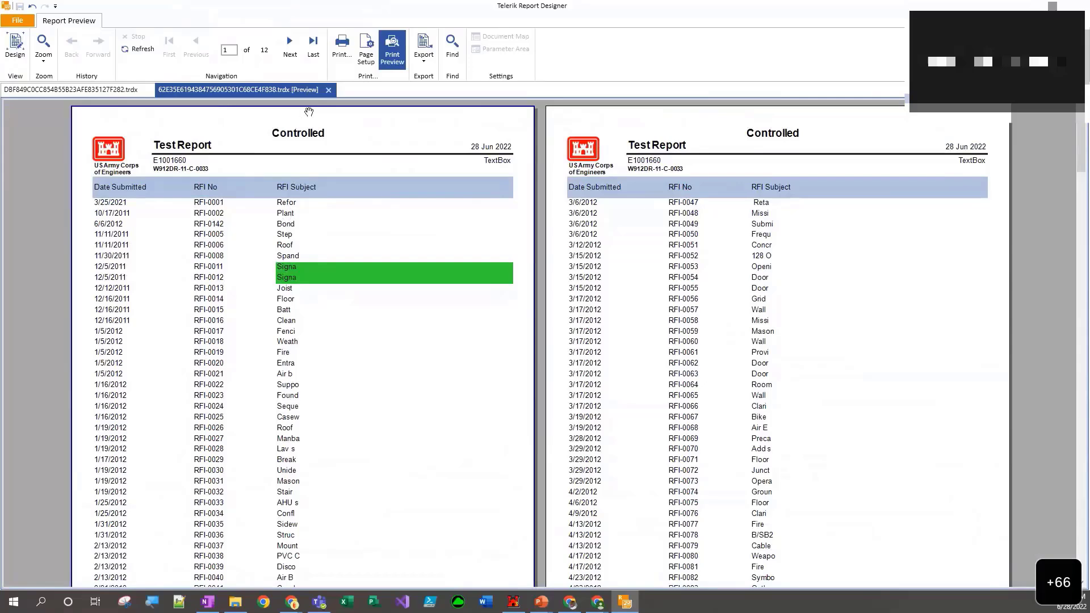
- Return to the design view and turn the snap grid on and off again
click(14, 47)
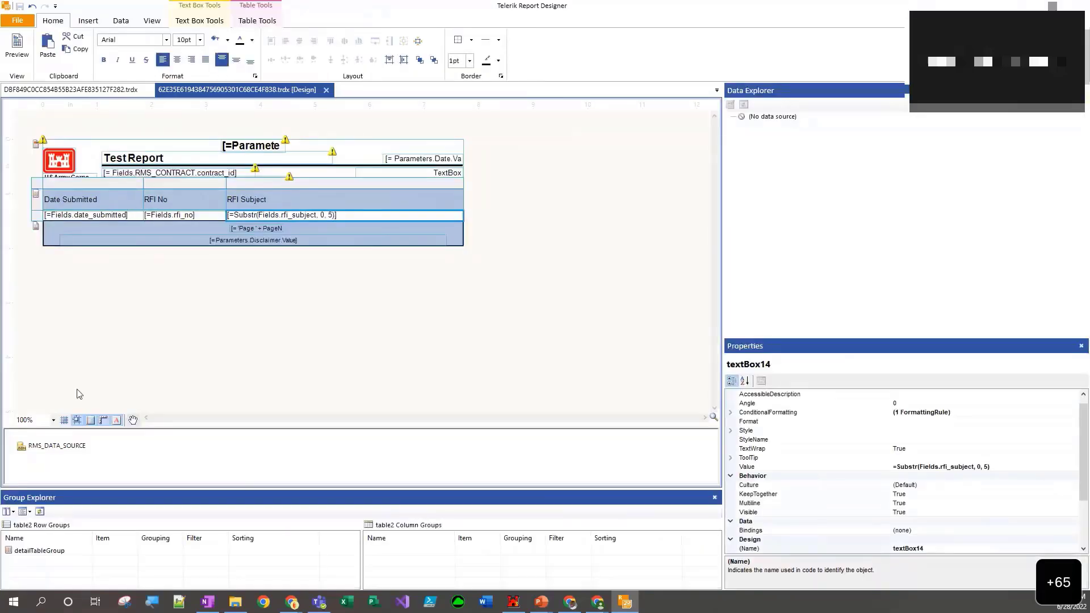
click(65, 421)
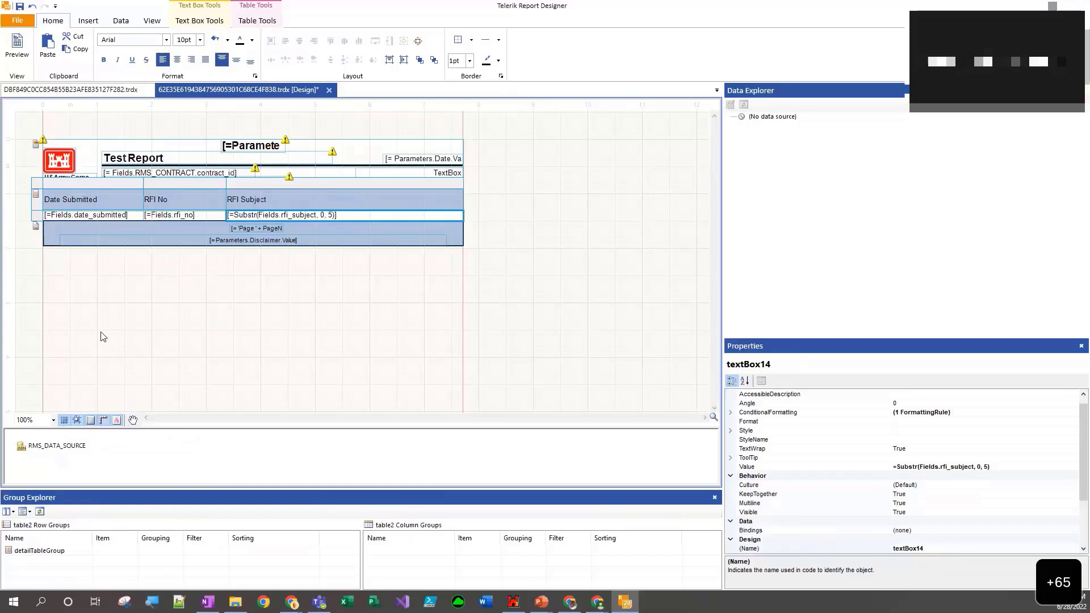
click(65, 420)
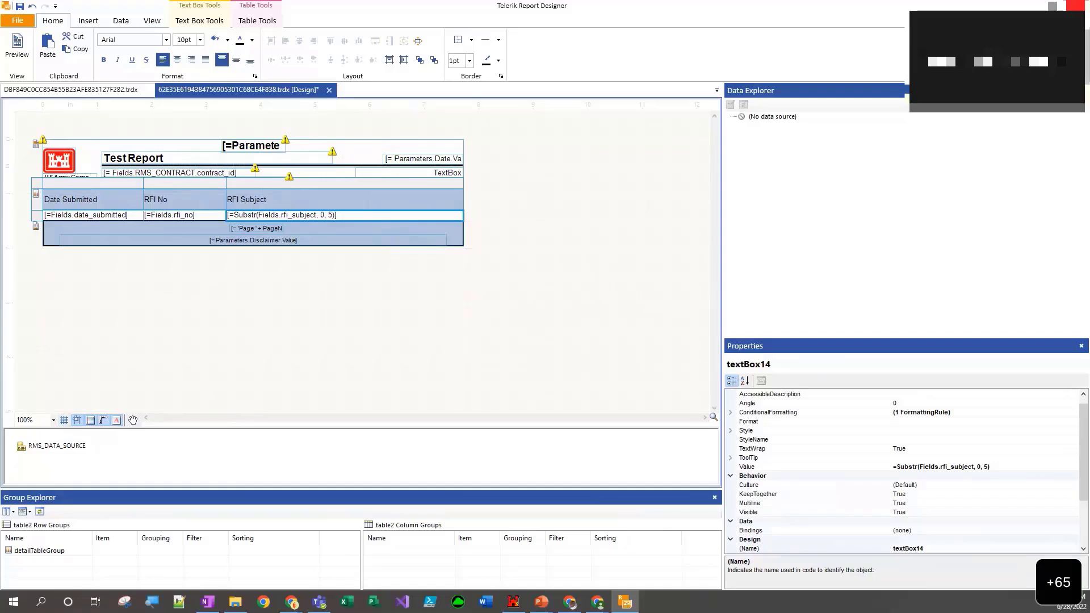
- Examine the RMS_CONTRACT fields of the data source and the report's own Filters and PageSettings properties
click(121, 340)
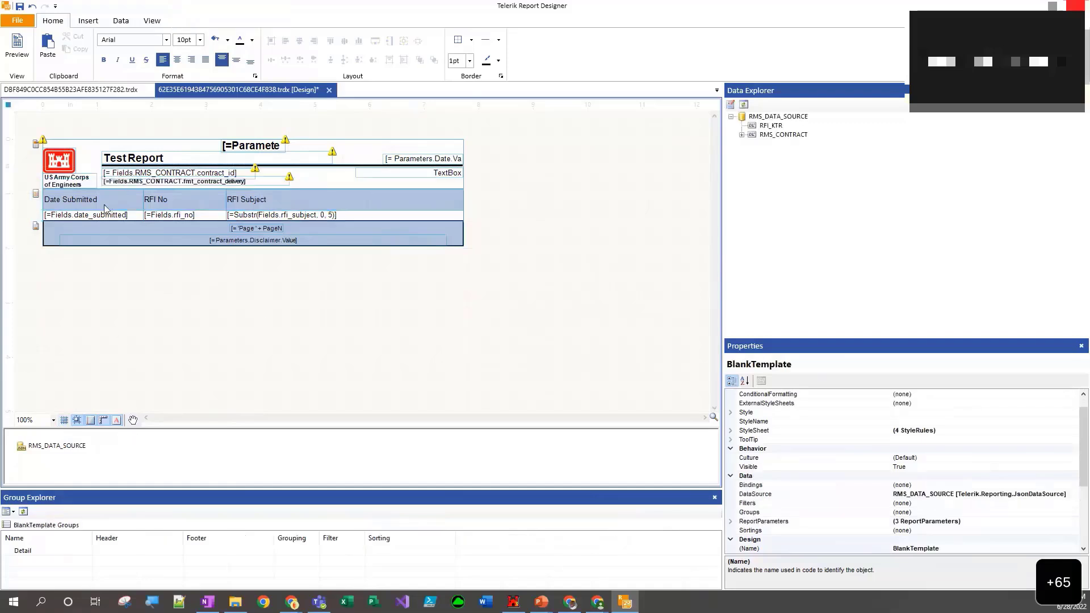
click(102, 217)
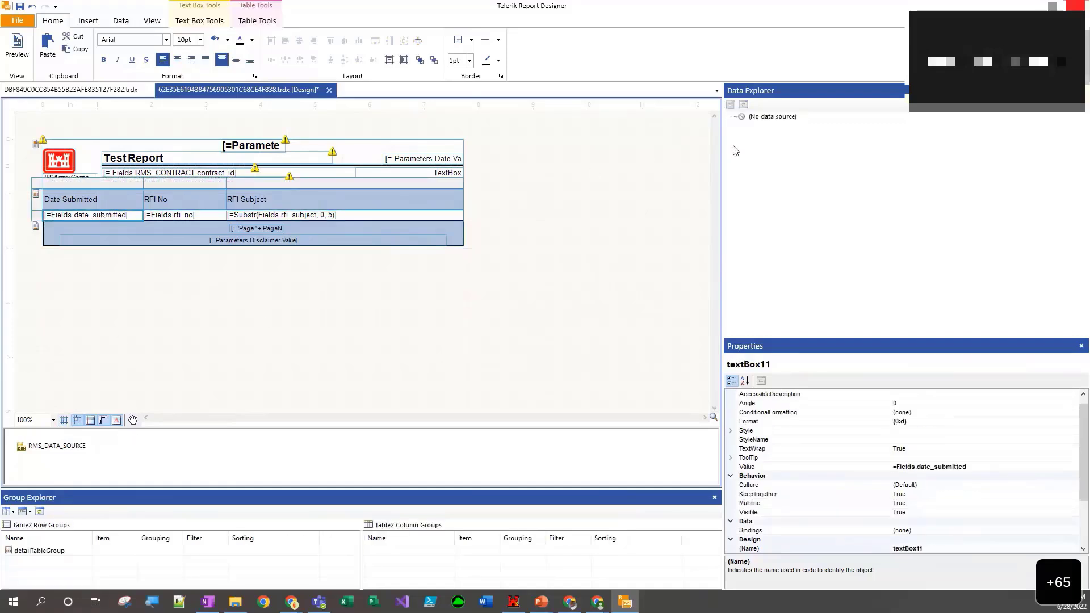
click(247, 261)
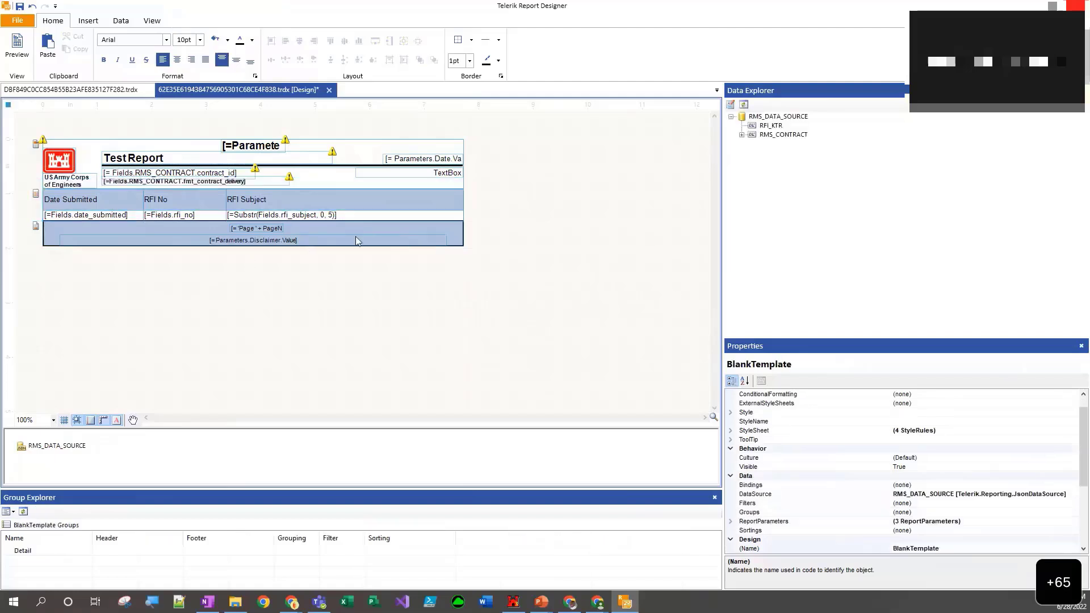
double_click(774, 135)
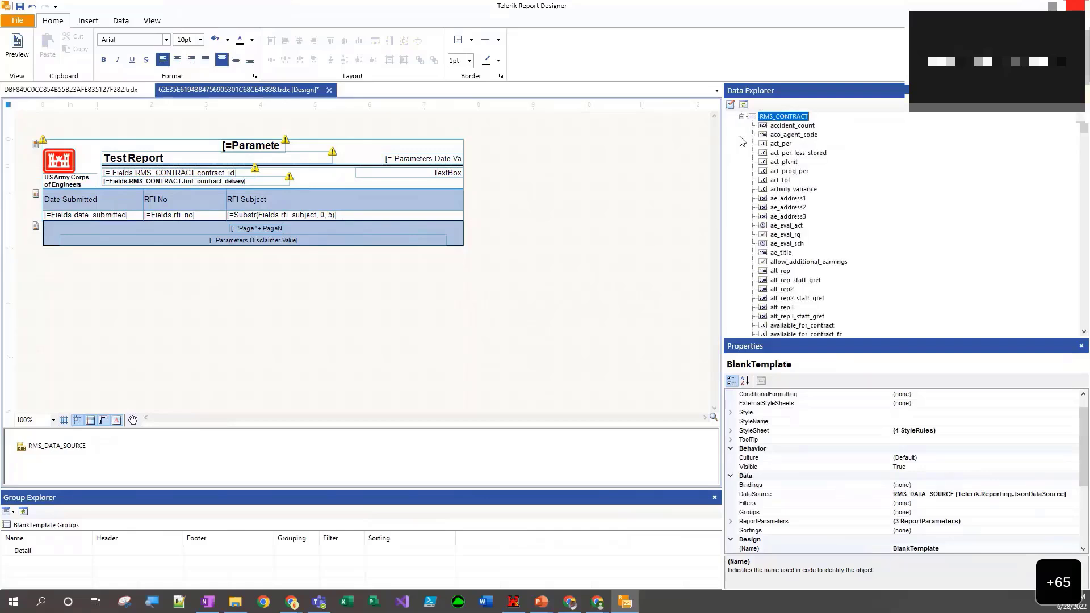
click(774, 154)
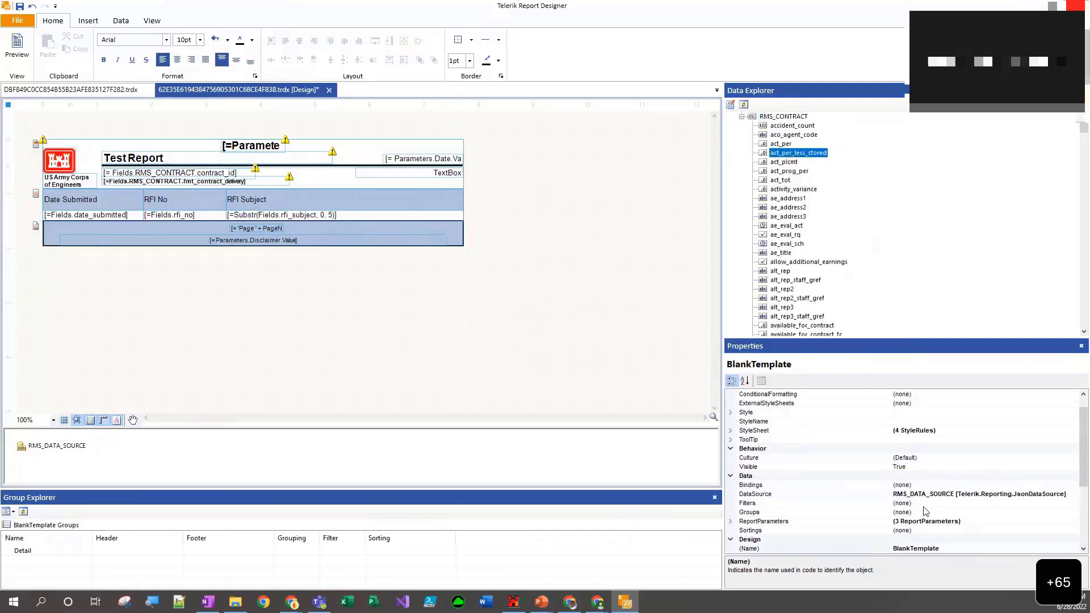
click(884, 505)
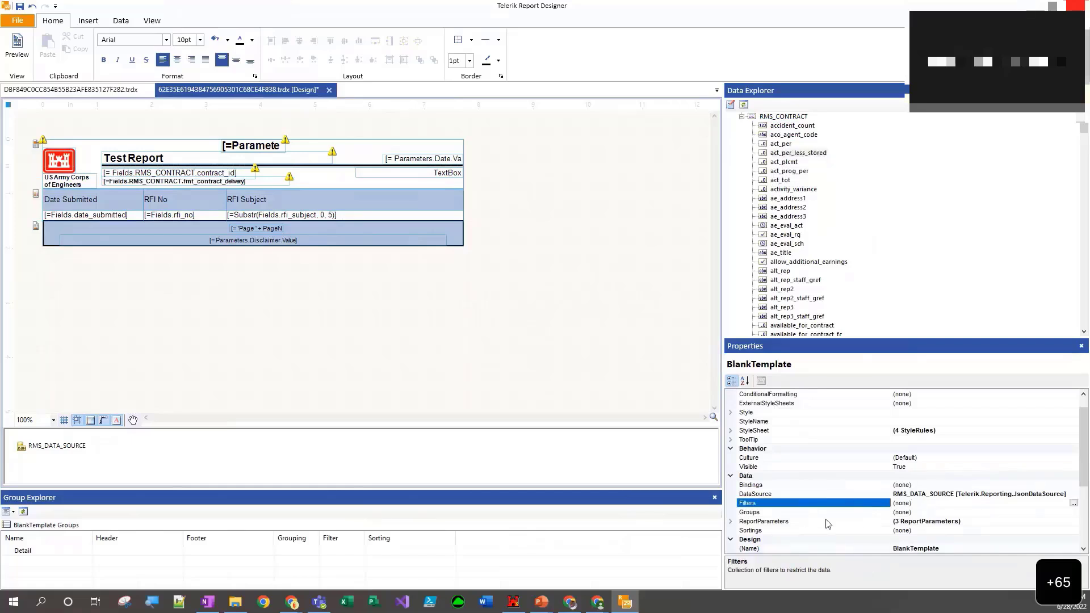
click(454, 339)
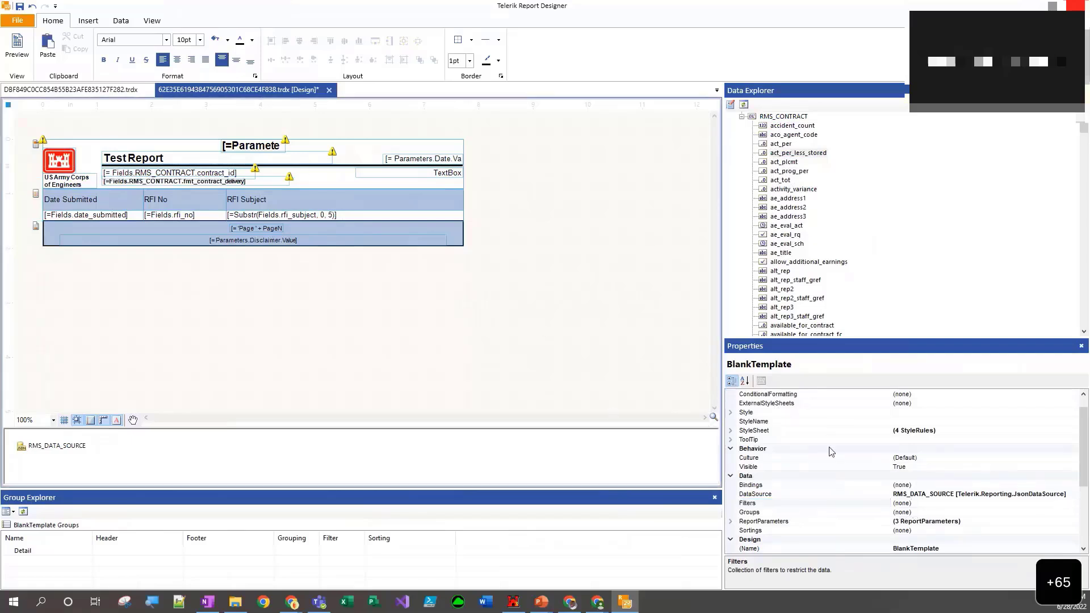
scroll(833, 450, down, 5)
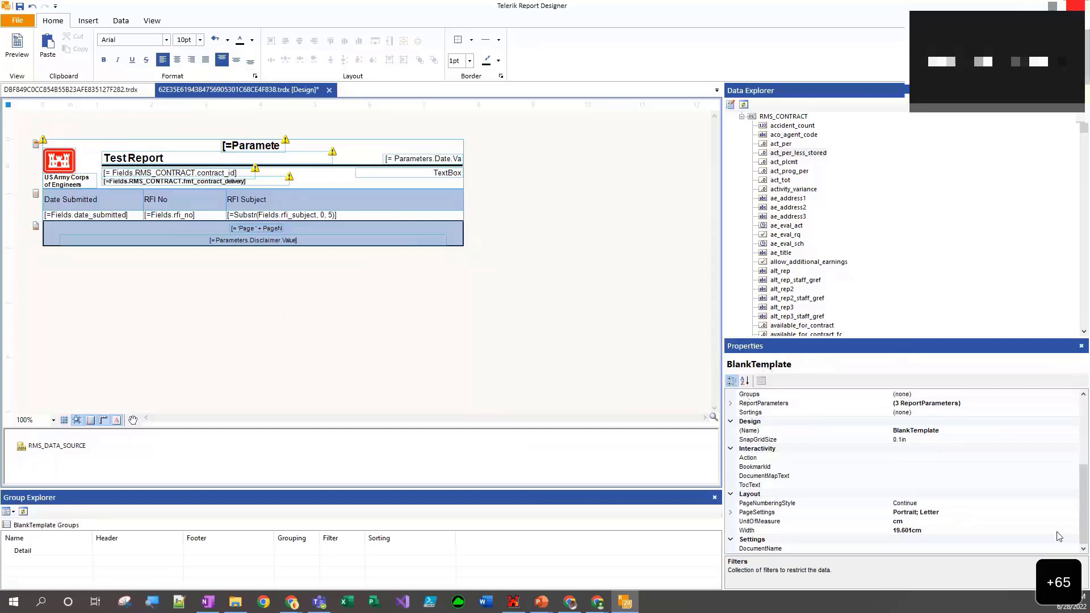
click(957, 516)
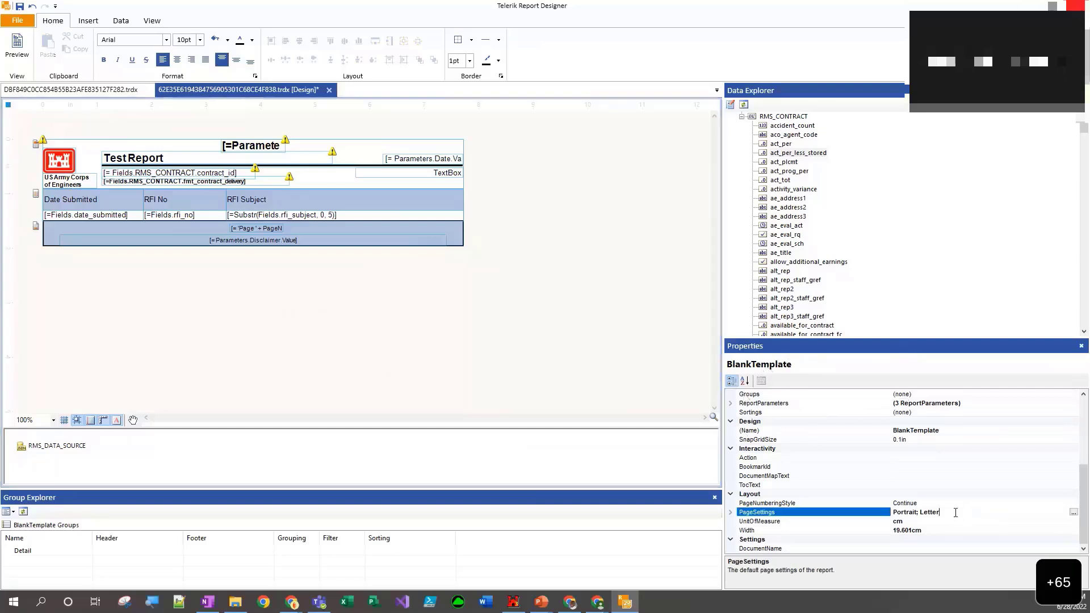
- Examine the report's paper size, orientation and margins in its page settings, leaving them as they are
click(1074, 513)
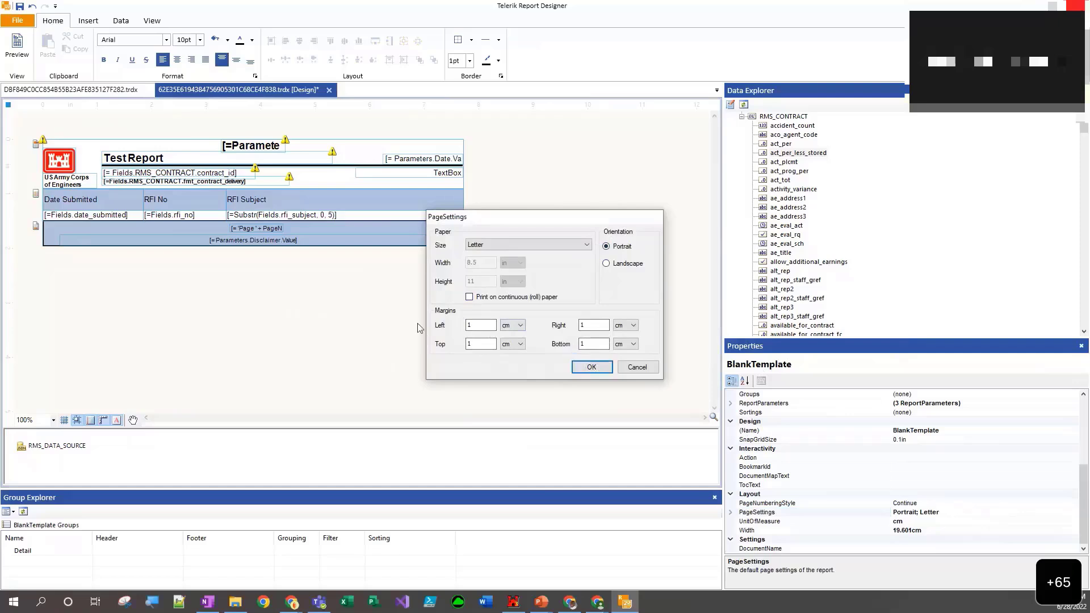
click(653, 371)
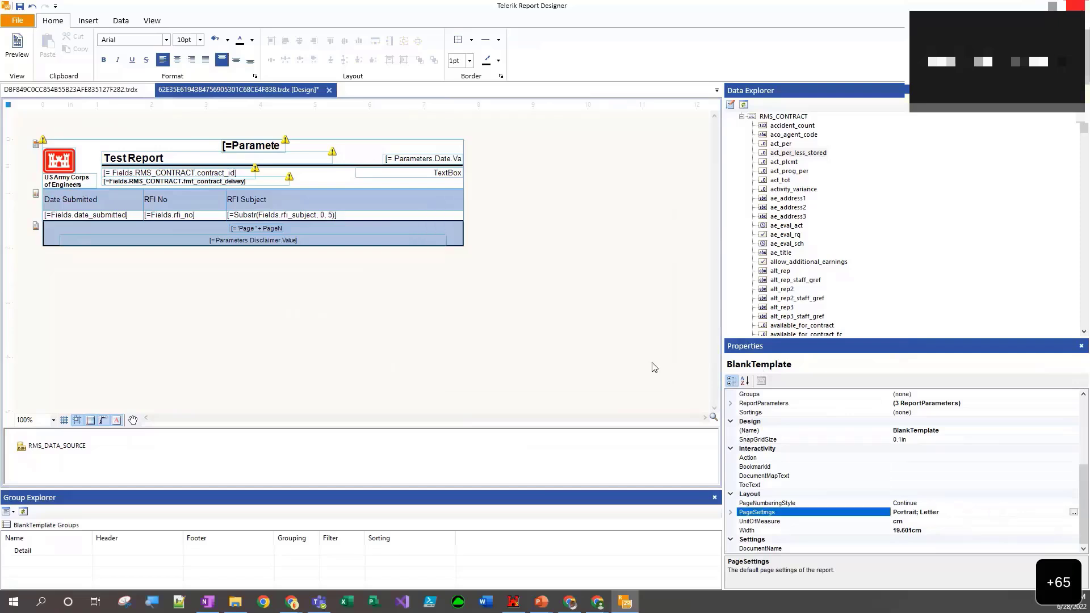
click(516, 355)
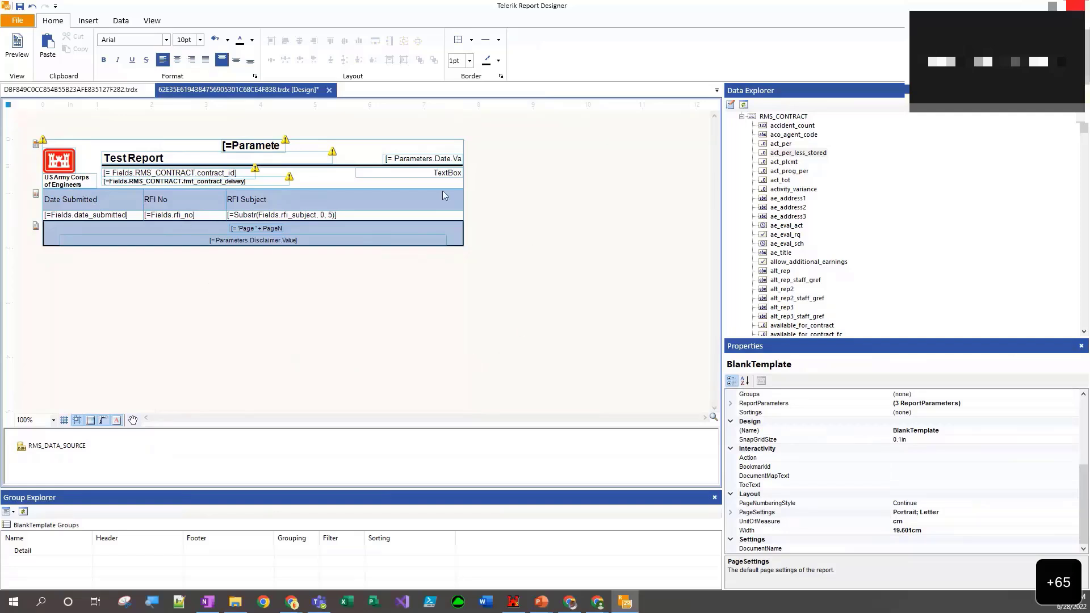
- Add borders to the date_submitted, rfi_no and rfi_subject cells of the table's detail row and preview the report
click(105, 218)
click(267, 335)
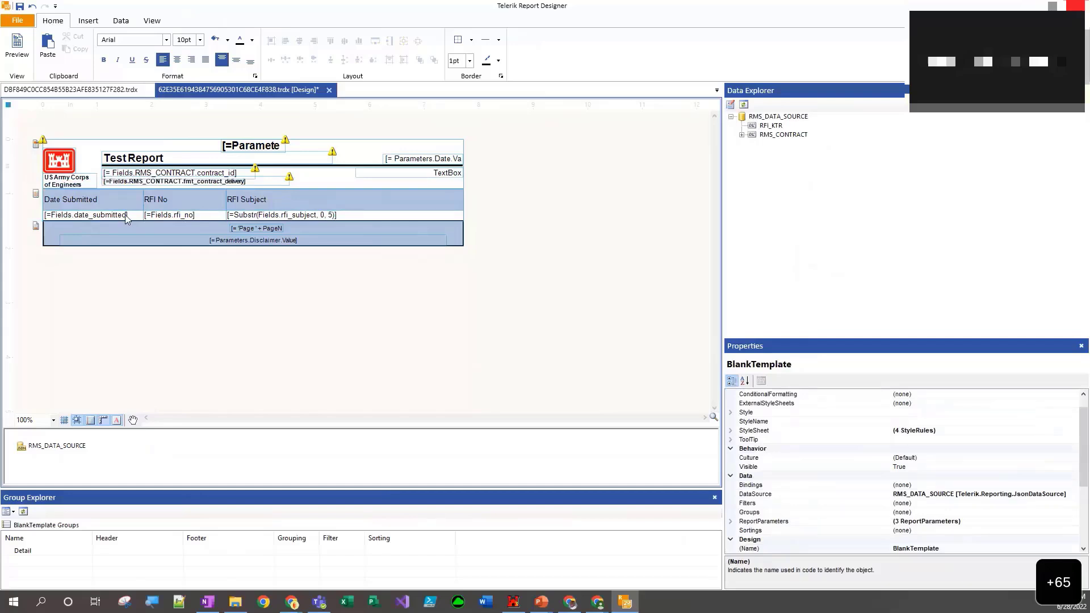
drag(125, 219, 246, 217)
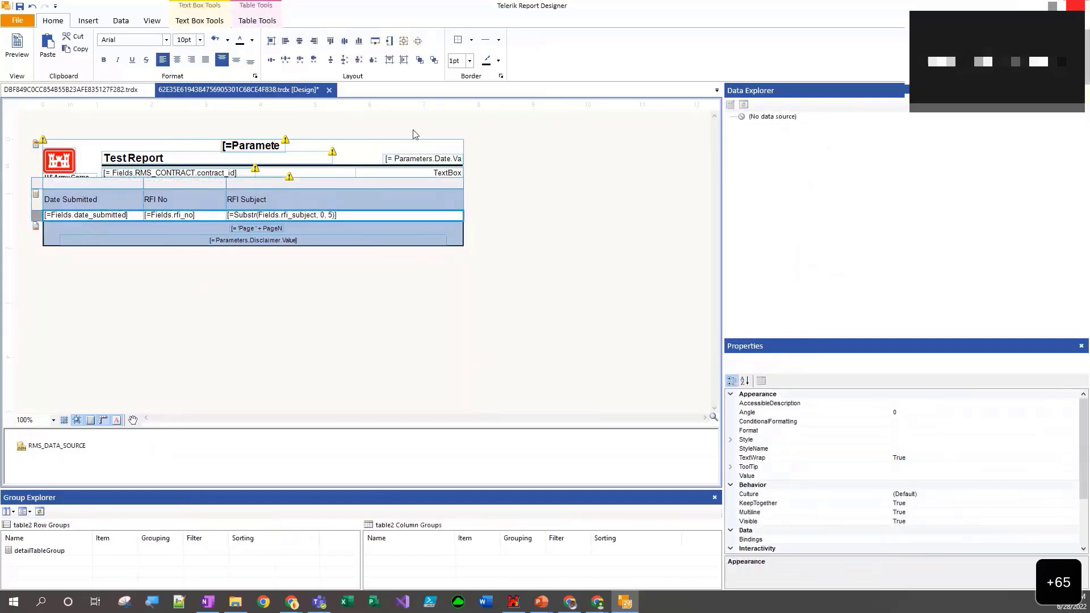
click(459, 42)
click(247, 313)
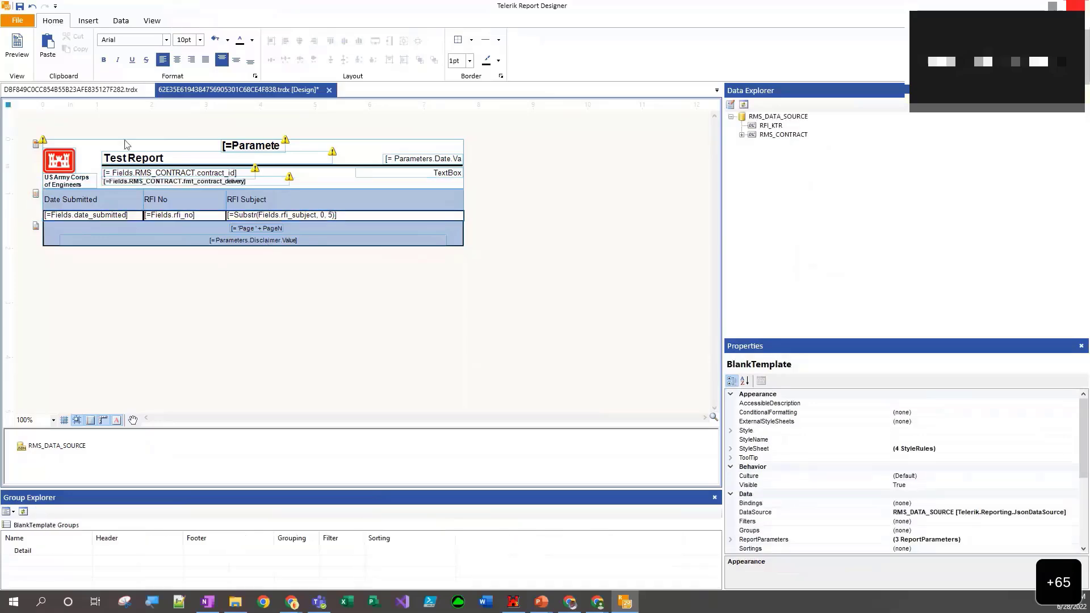
click(22, 43)
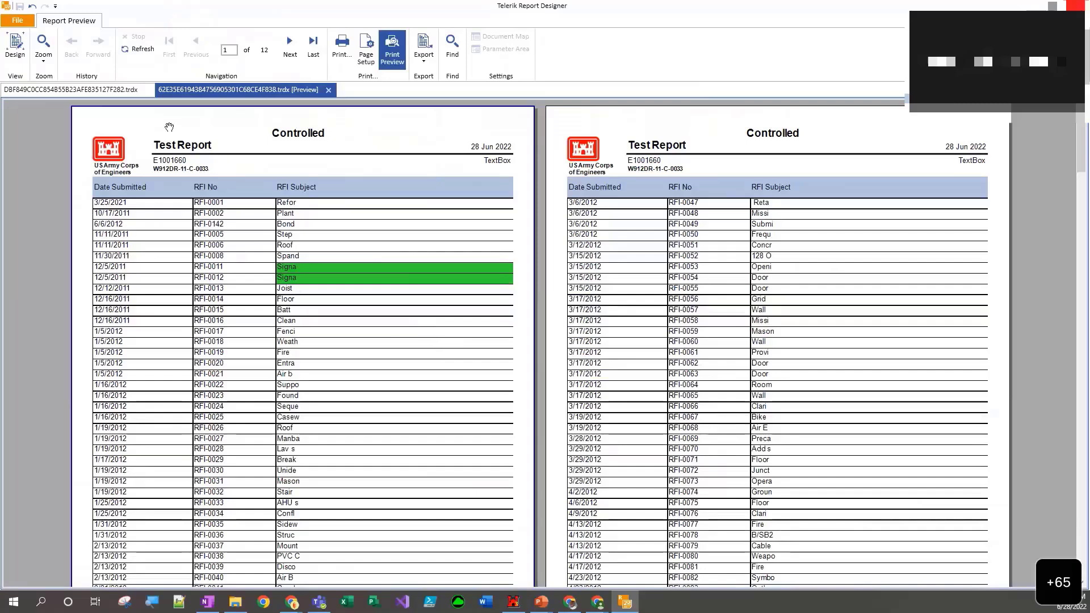
click(15, 67)
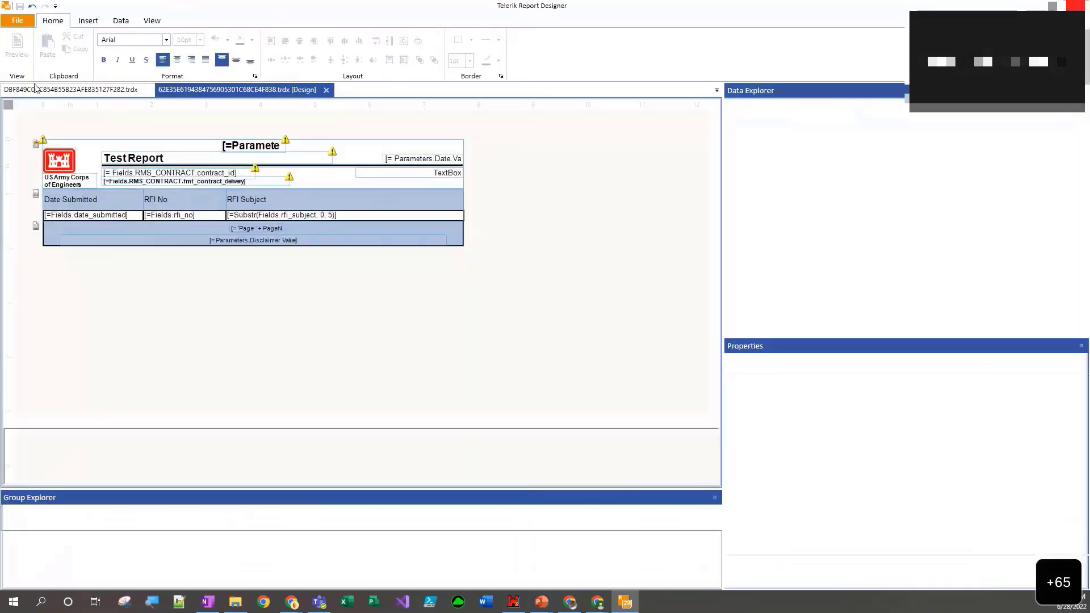
- Reset the style of the three detail row cells, preview the report and return to the design view
click(131, 216)
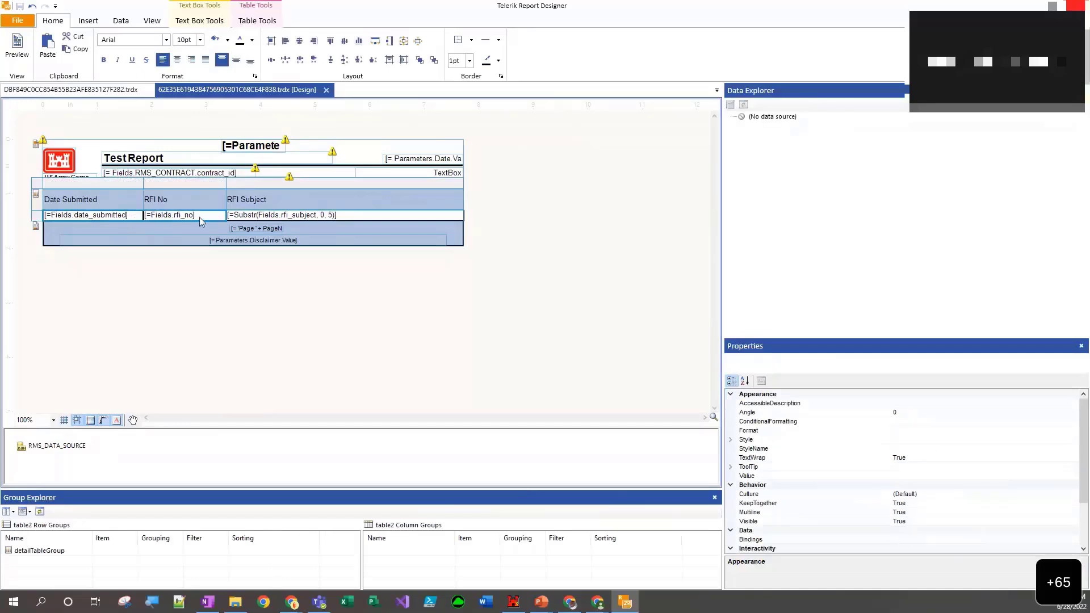
click(239, 216)
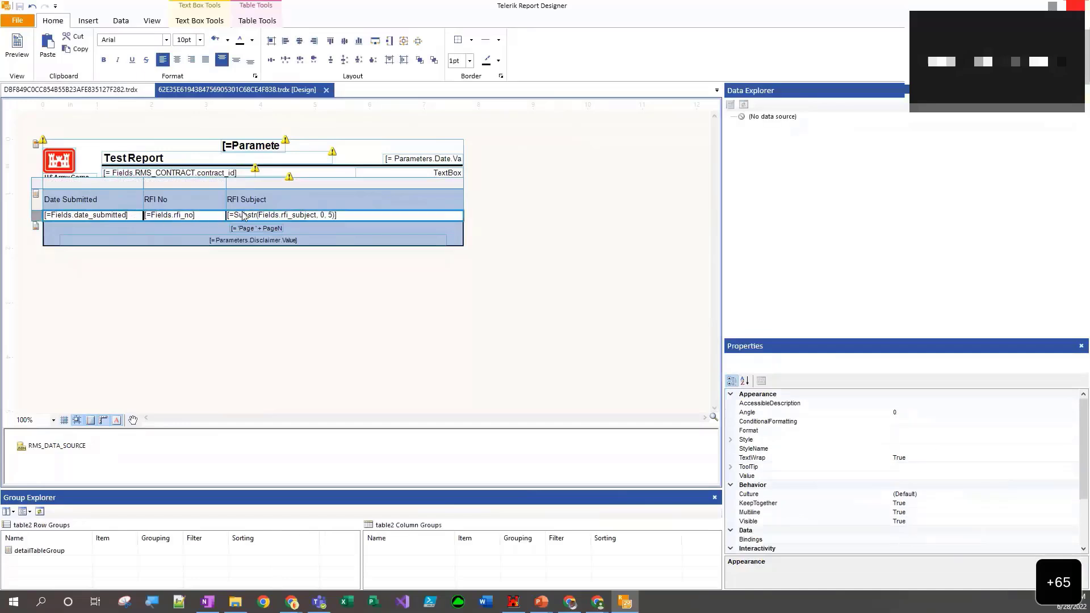
click(471, 40)
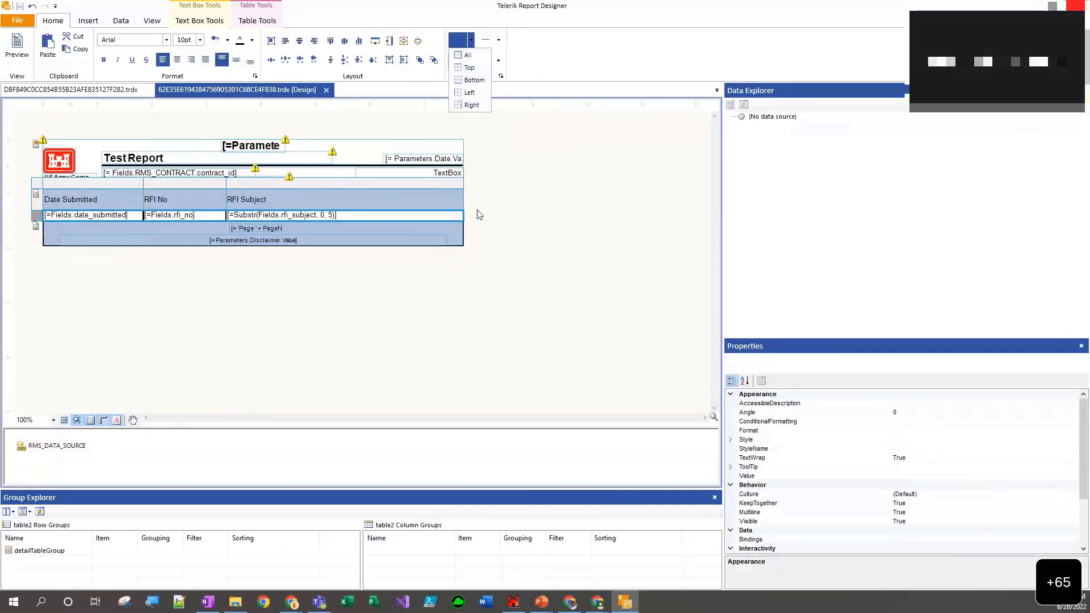
right_click(379, 216)
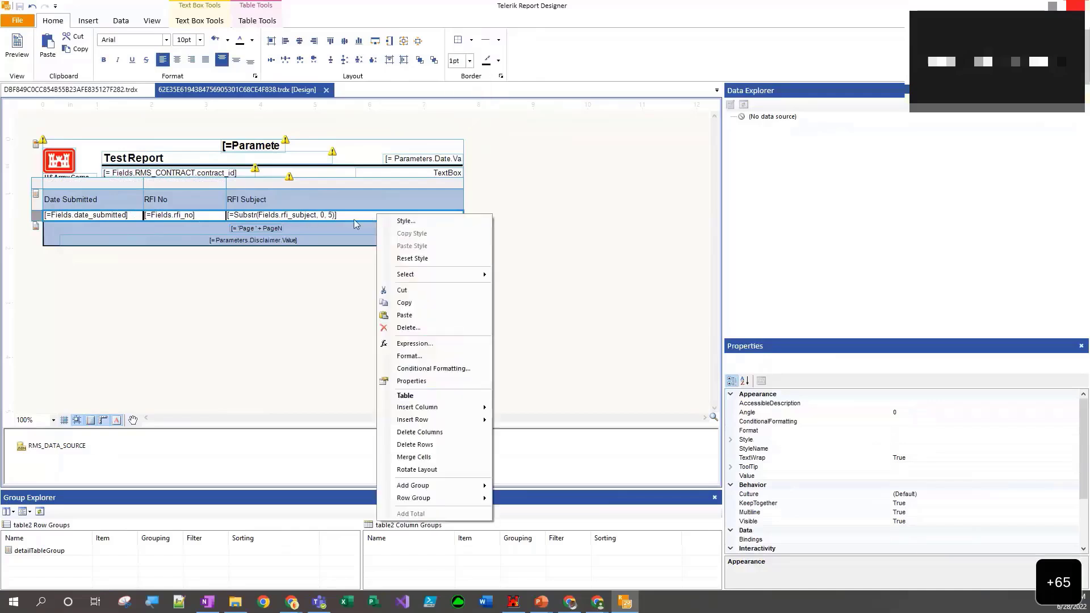
click(406, 260)
click(243, 257)
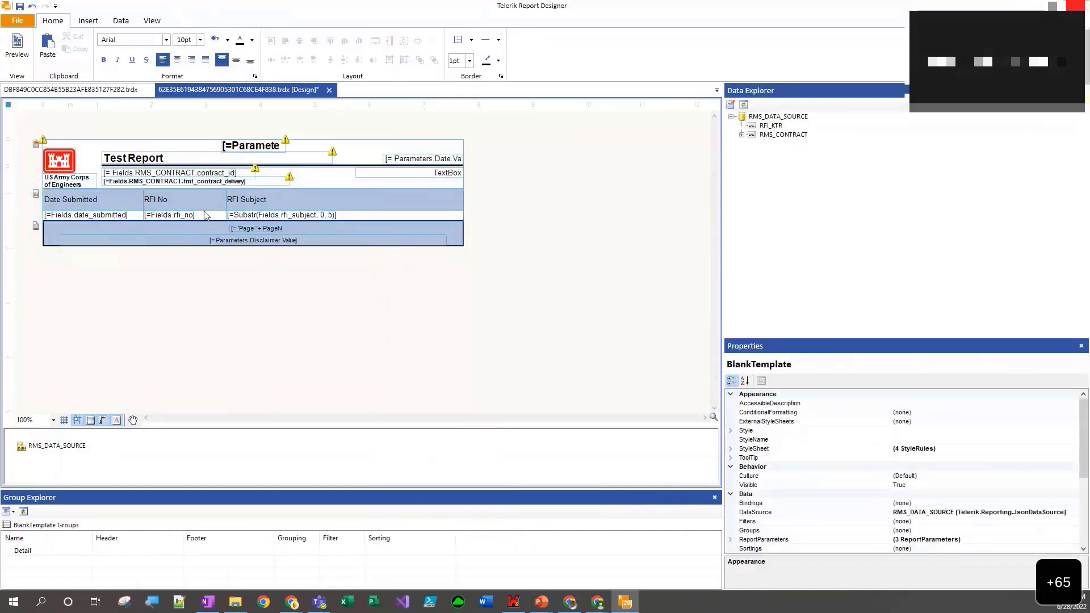
click(16, 47)
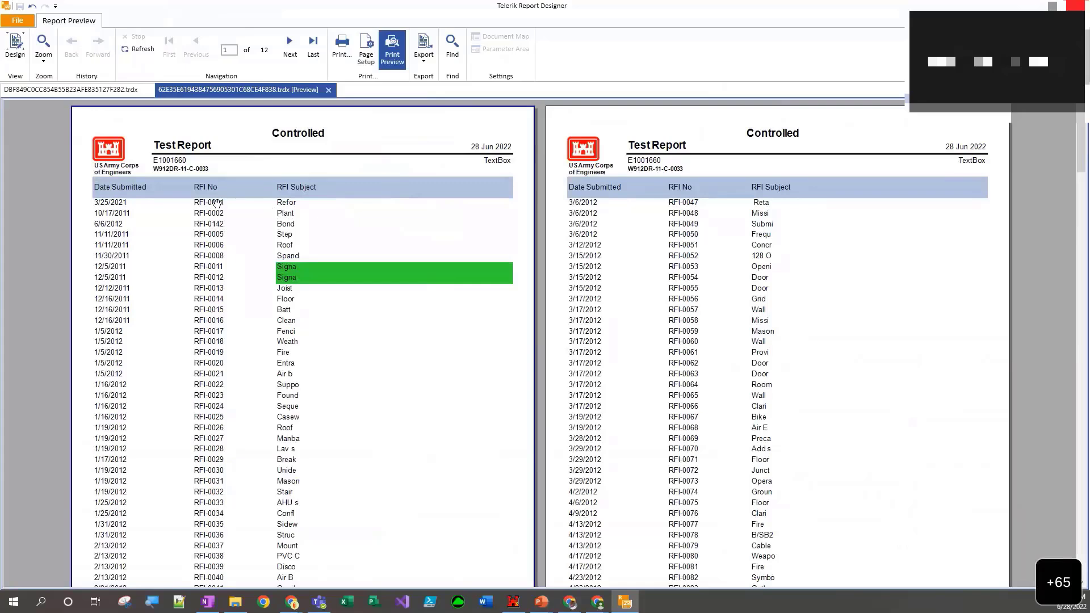
click(18, 59)
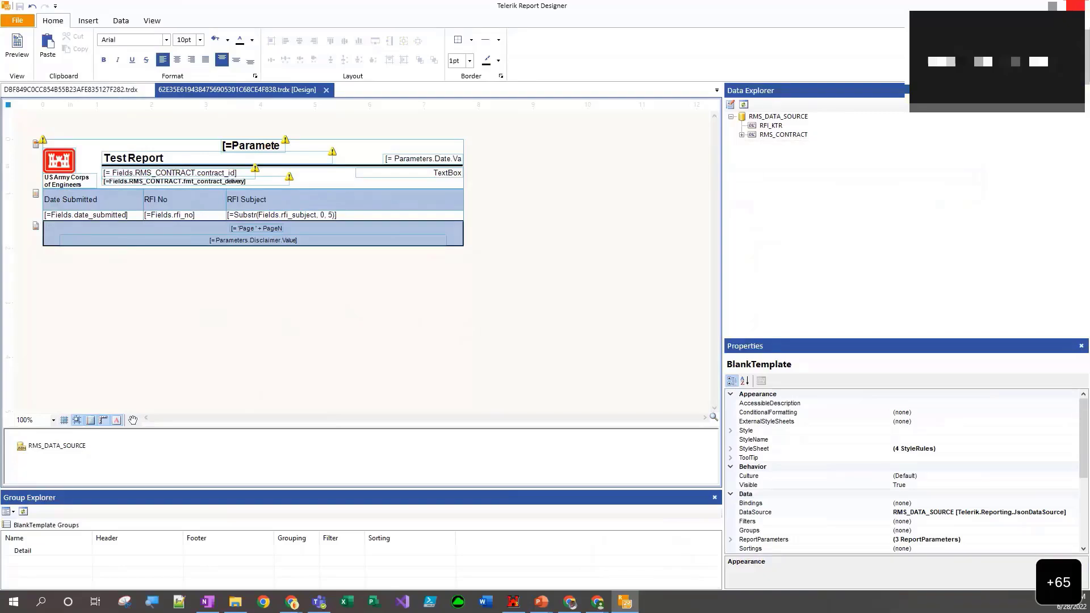
- Close the report designer, choosing to reopen the same documents next time, and save the design changes to the RMS database
click(1077, 5)
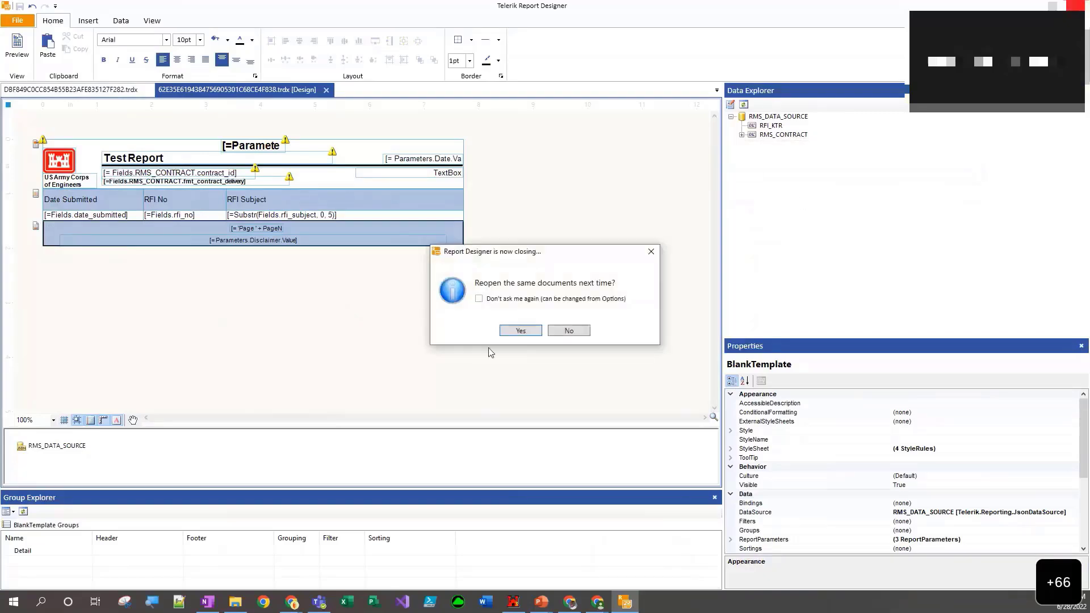
click(515, 333)
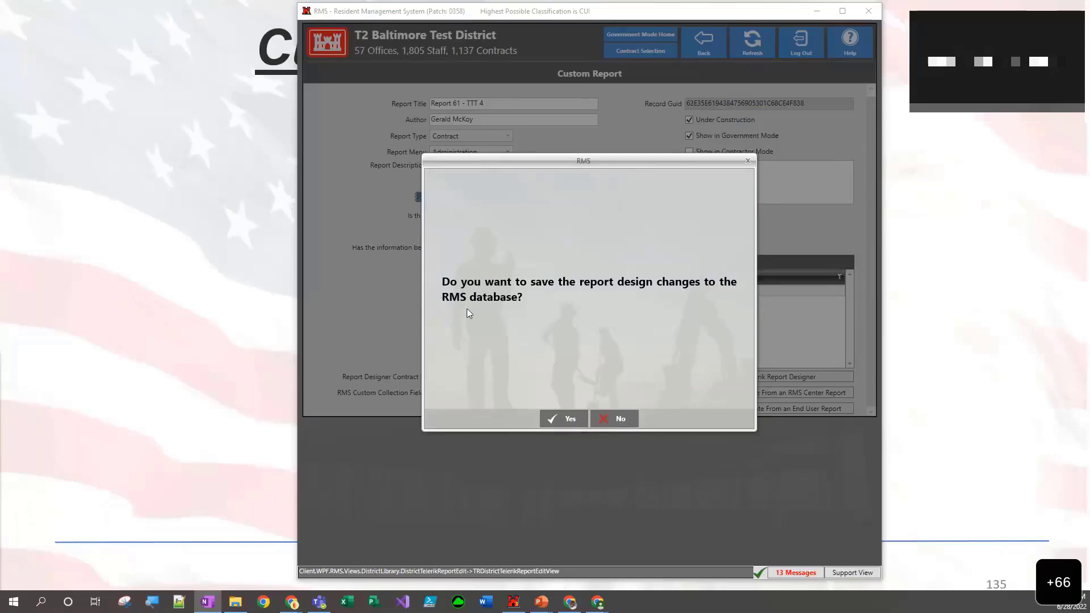
click(566, 423)
click(551, 415)
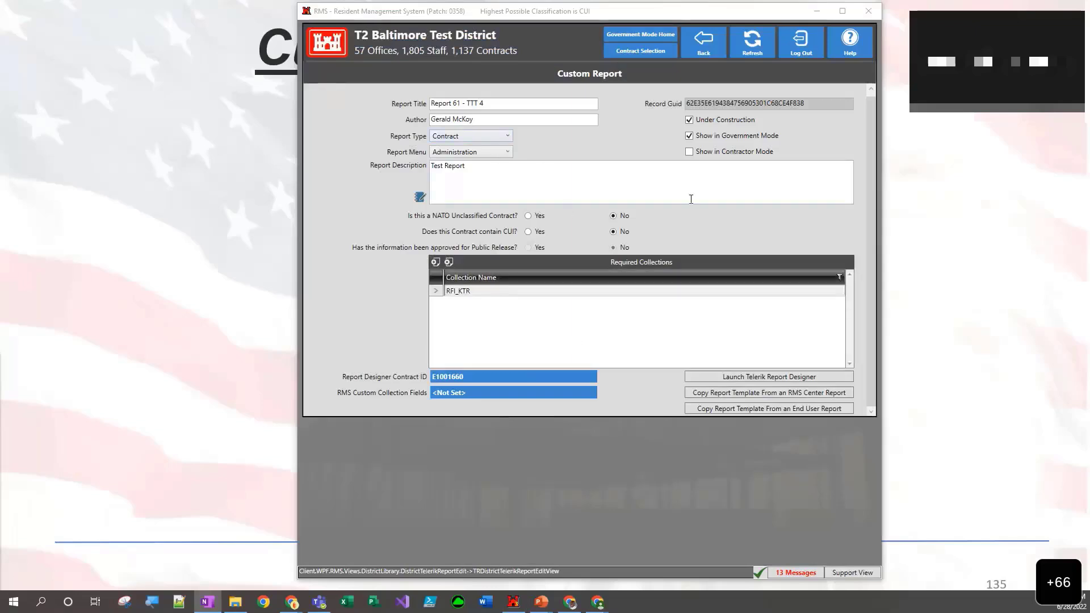
- Return to the Custom Reports list, locate Report 61 - TTT 4 and go back to the District Library Menu
click(710, 50)
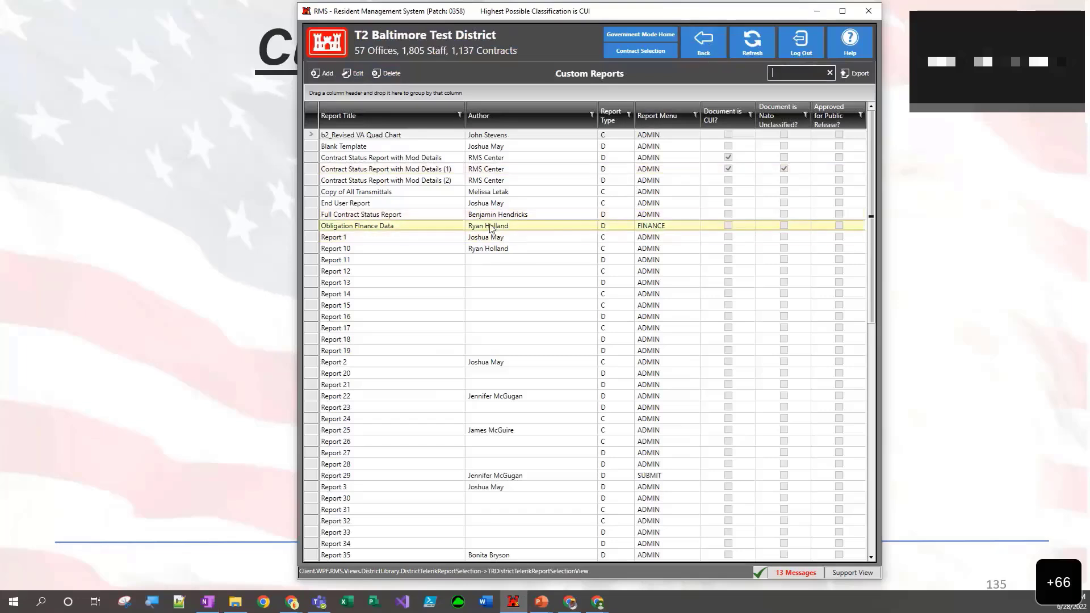
scroll(490, 226, down, 4)
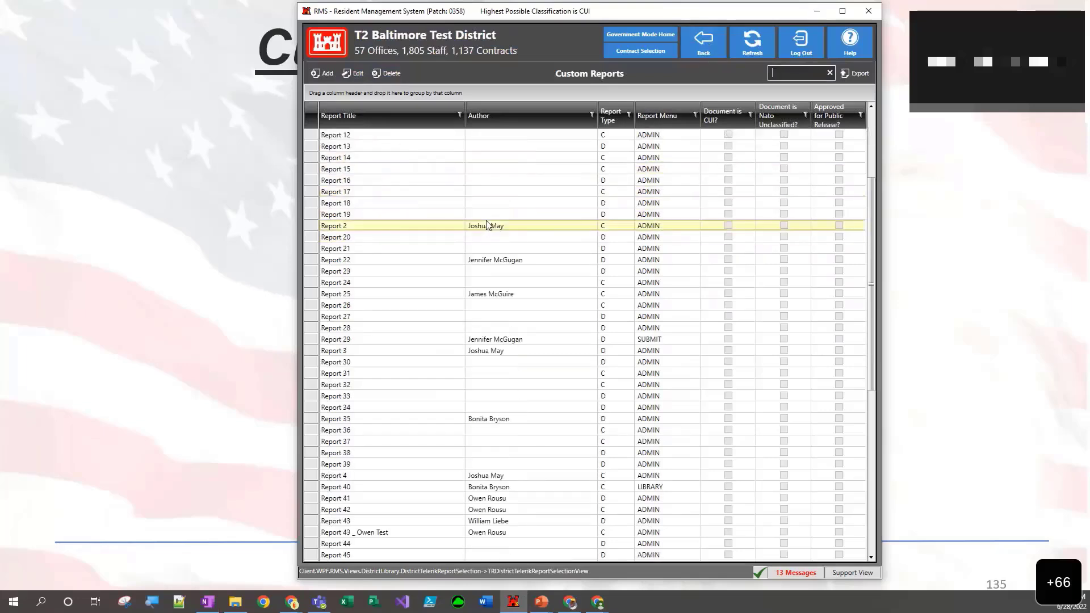
scroll(487, 225, down, 5)
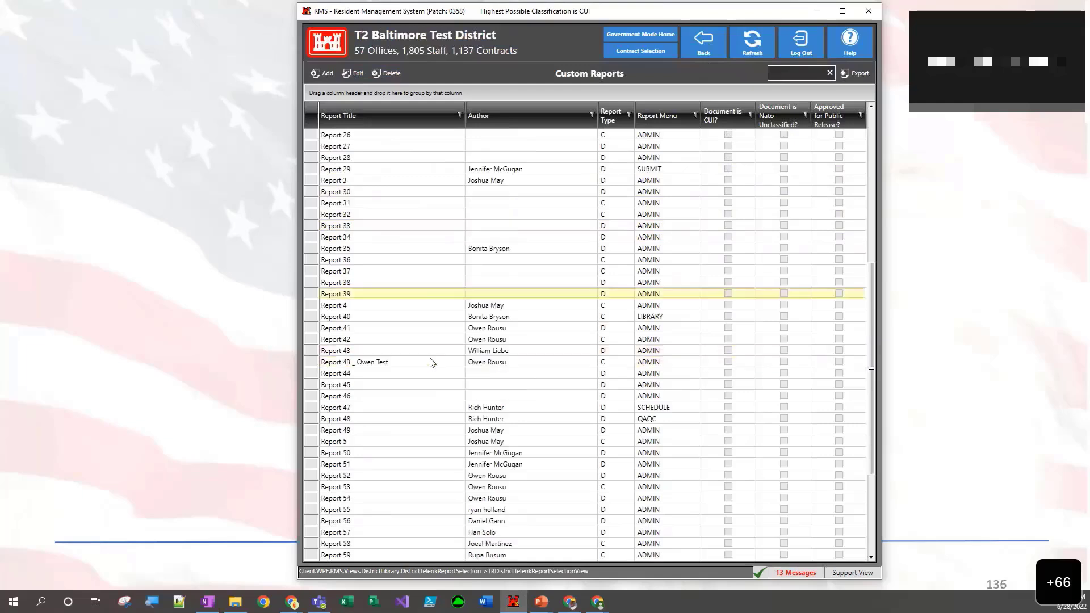
click(795, 75)
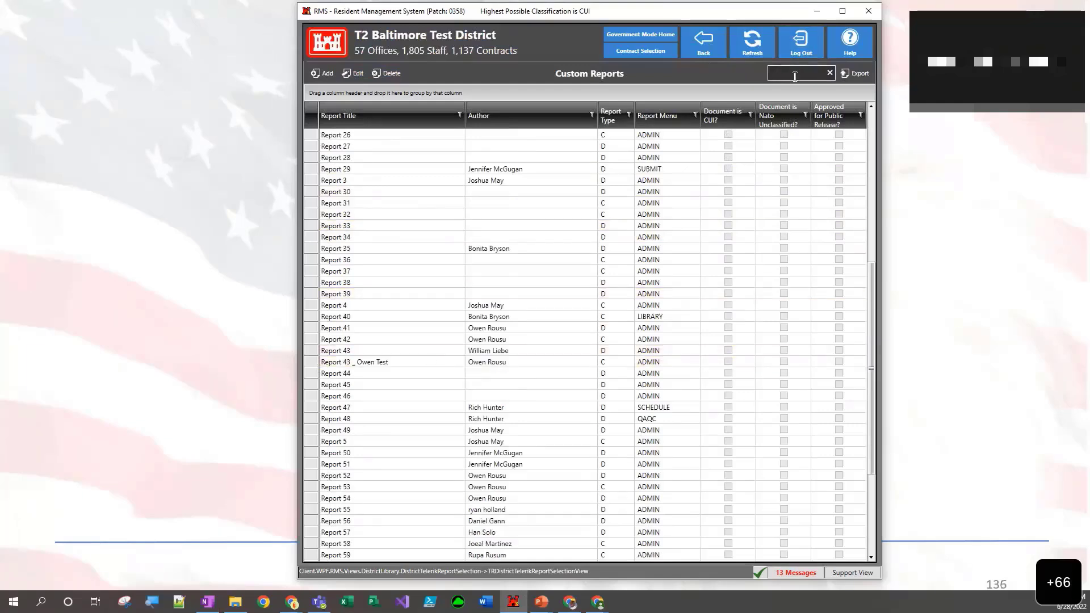
scroll(707, 203, down, 4)
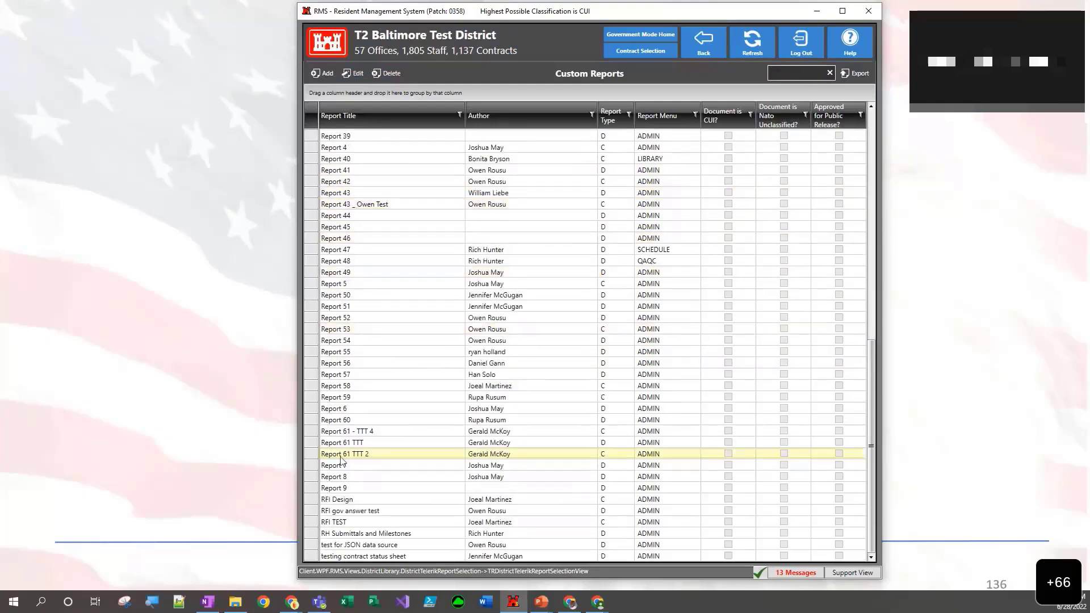
click(369, 430)
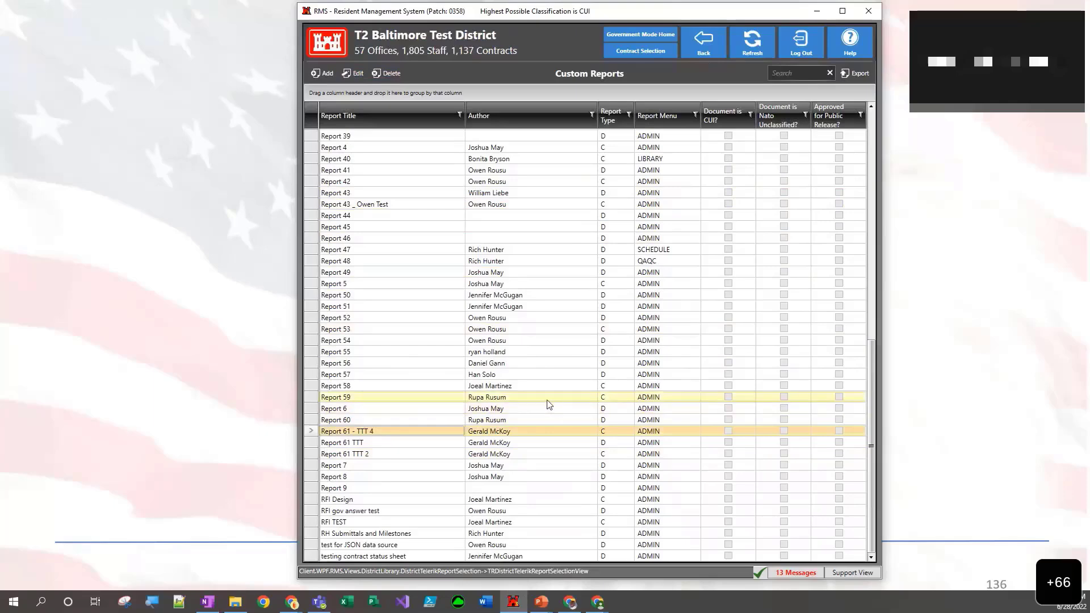
scroll(549, 404, up, 4)
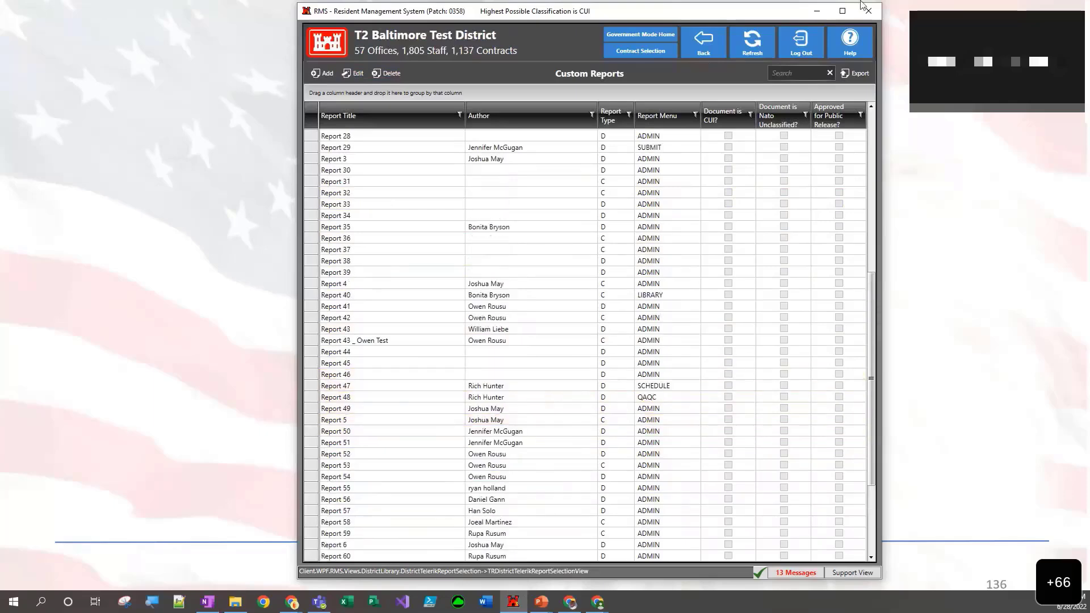
click(709, 50)
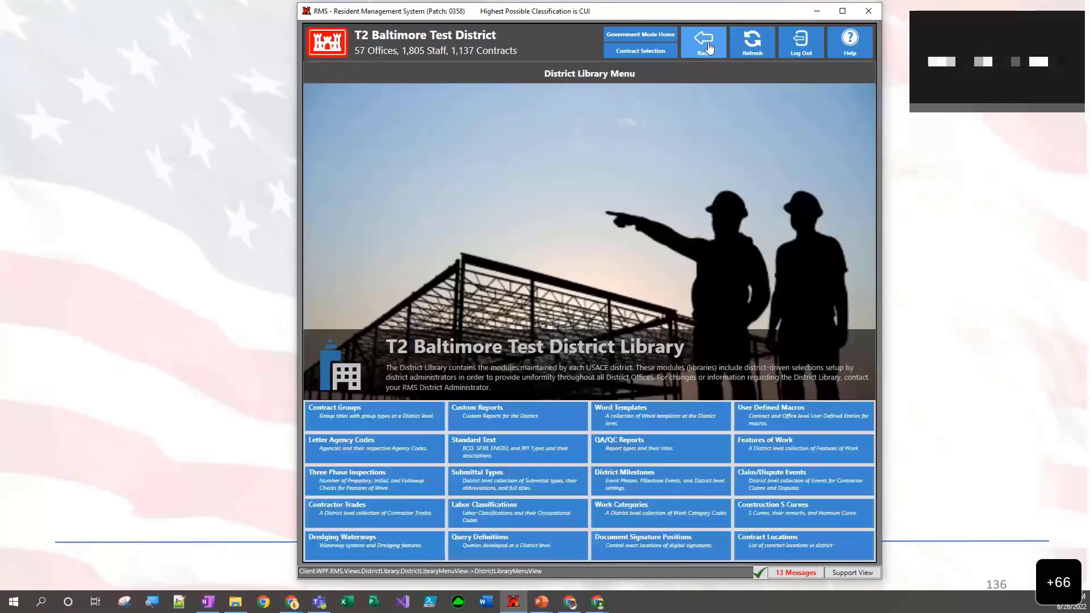
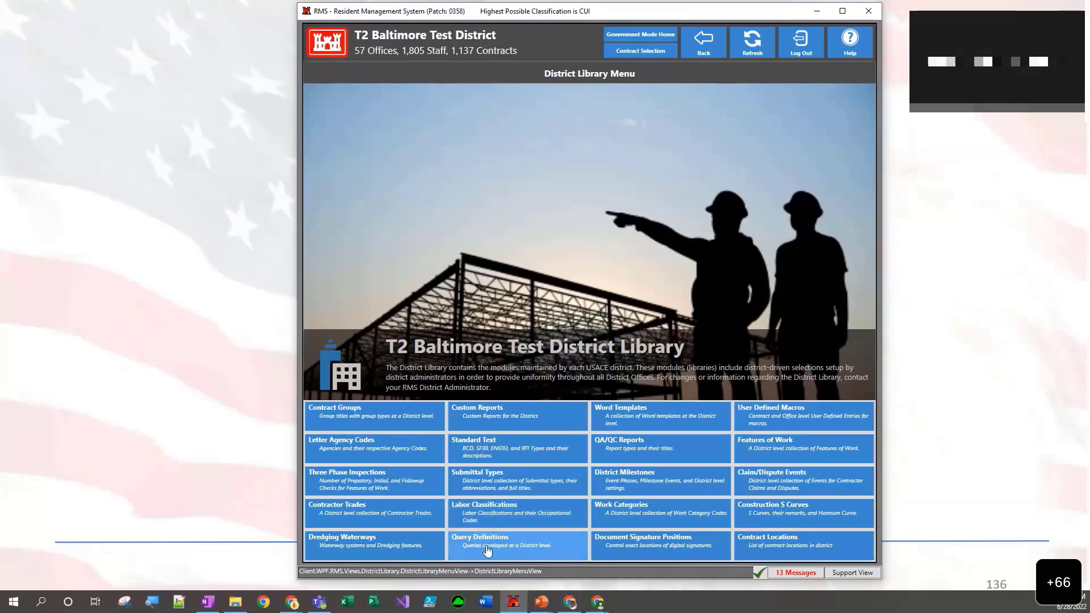
- View the district's Query Definitions list and return to the contract selection
click(486, 545)
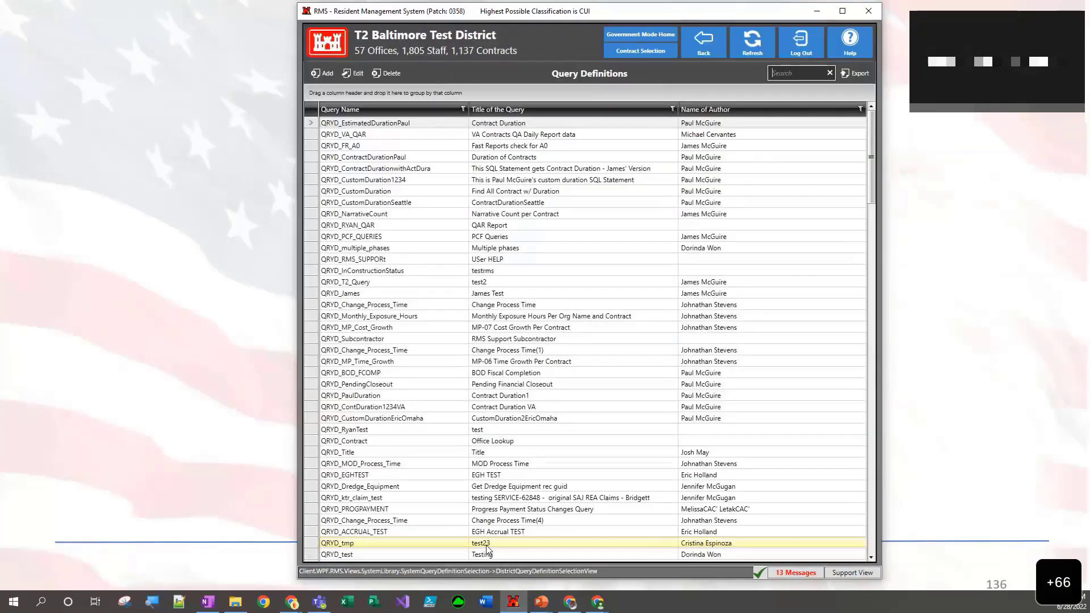
click(696, 44)
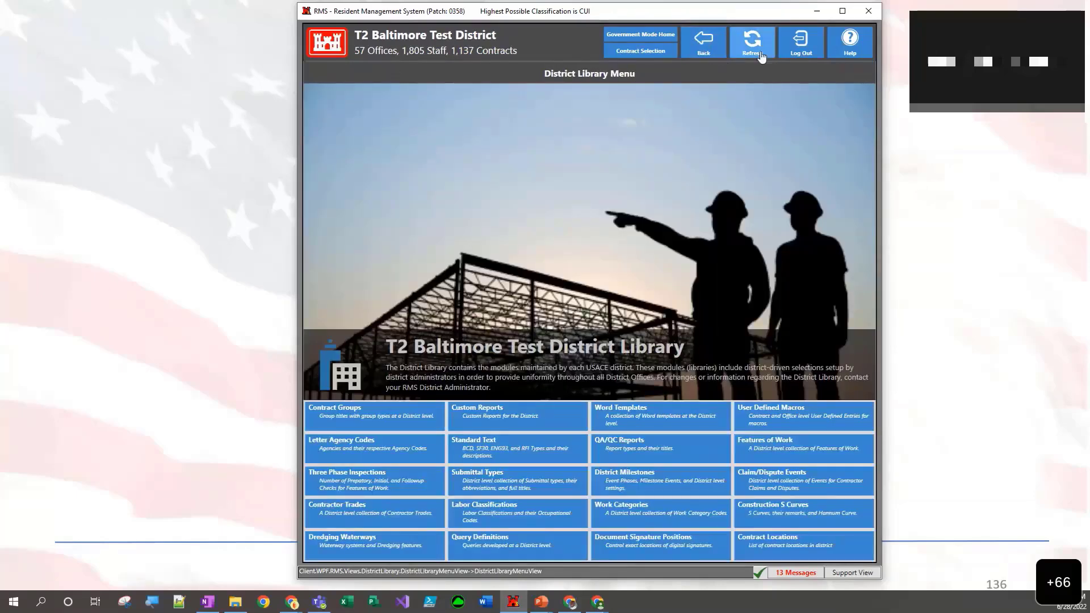
click(700, 42)
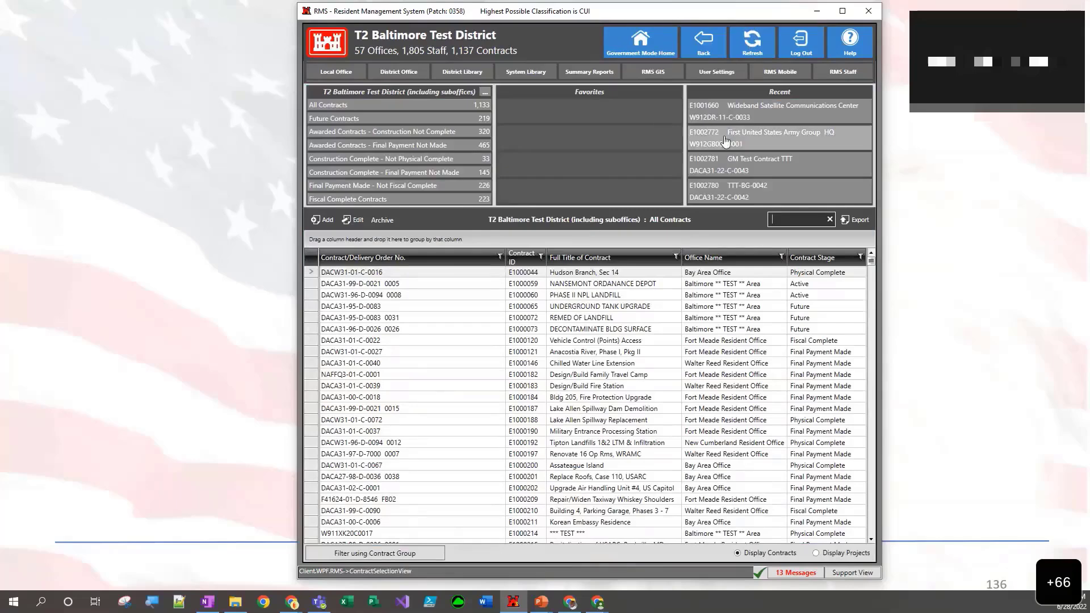
- Show the field information overlay for the QA Daily Reports of the Wideband Satellite Communications Center contract, close it and return to the Contract Menu
click(736, 118)
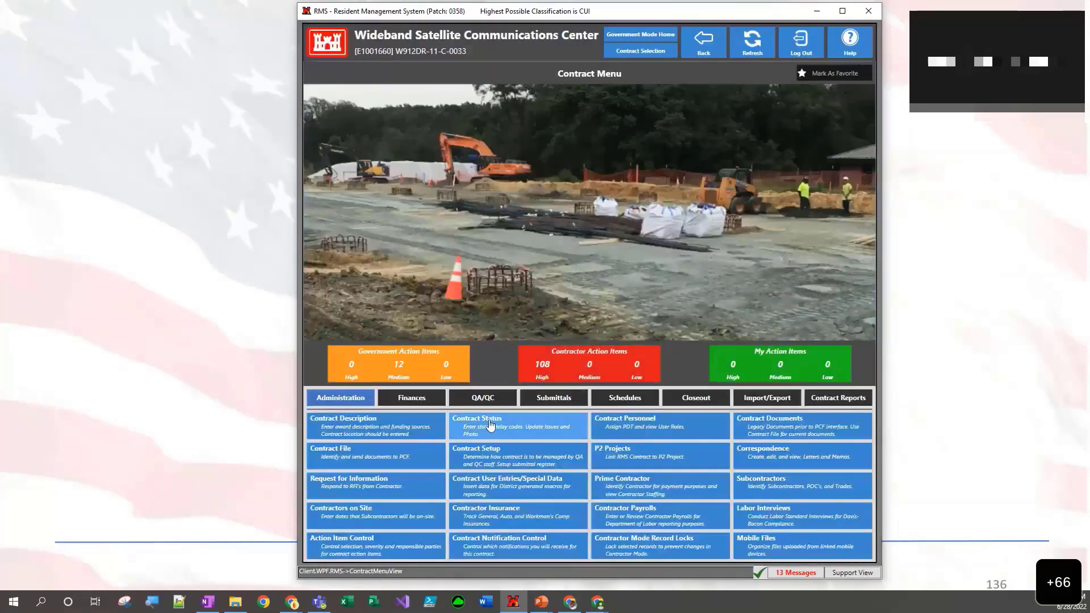
click(469, 400)
click(413, 420)
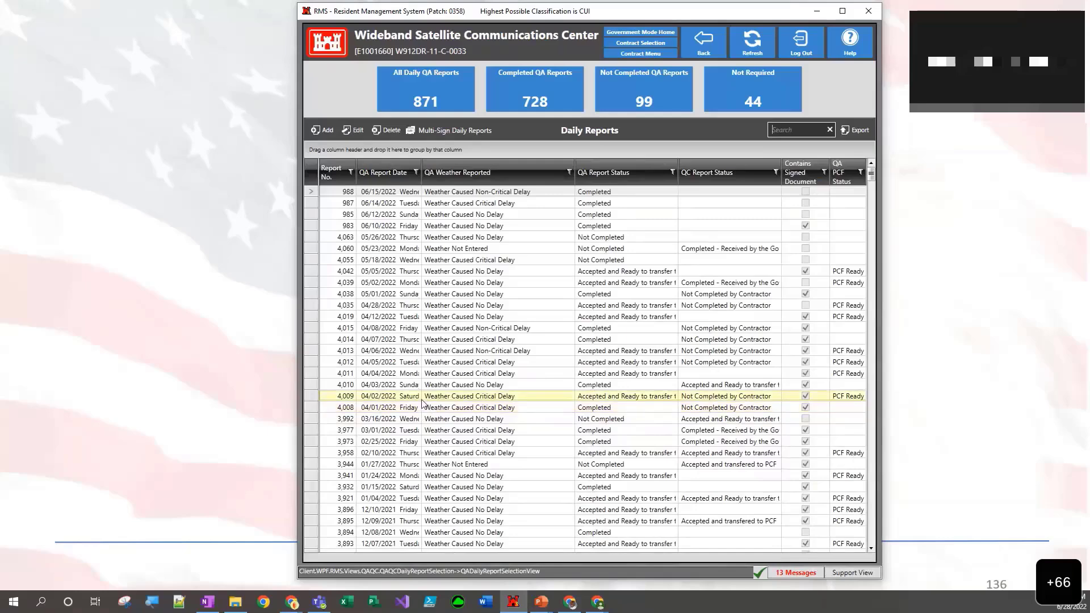
key(F12)
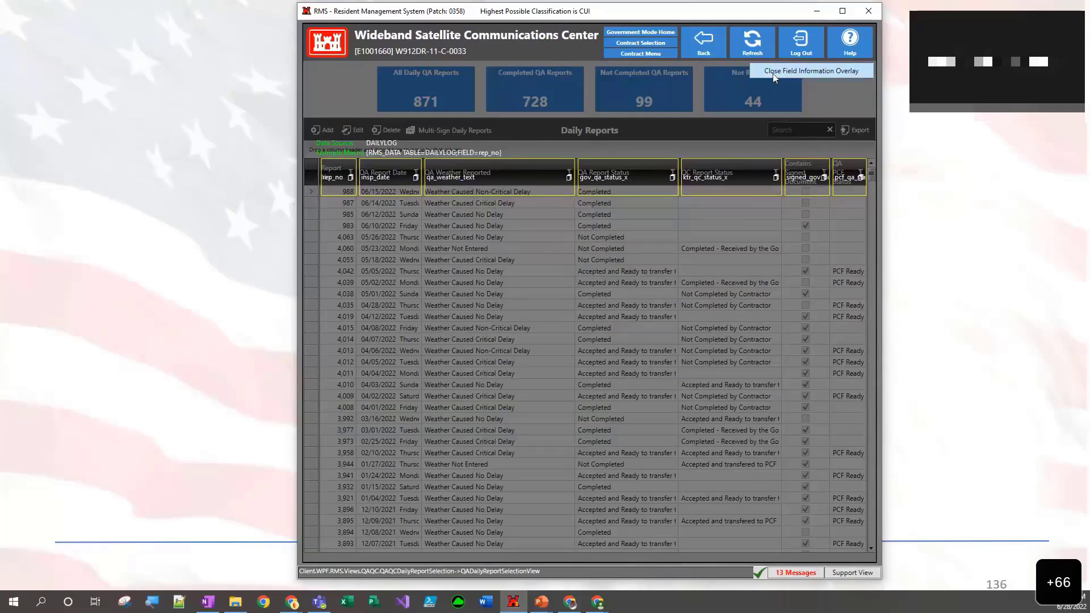
click(811, 71)
click(703, 41)
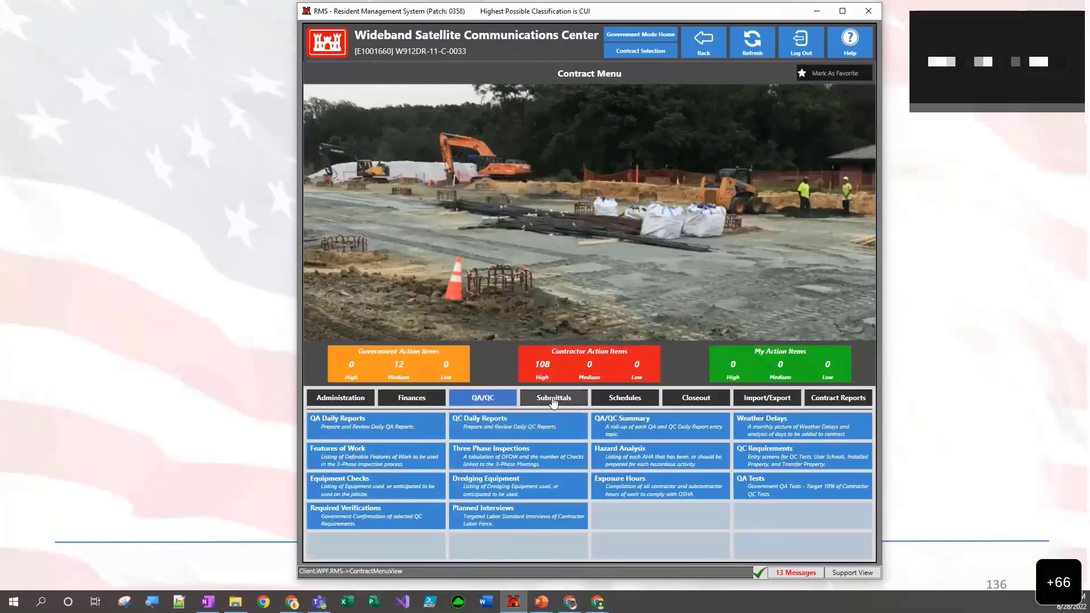
- Show the field information overlay on the contract's Request for Information list, close it and return to the Contract Menu
click(335, 397)
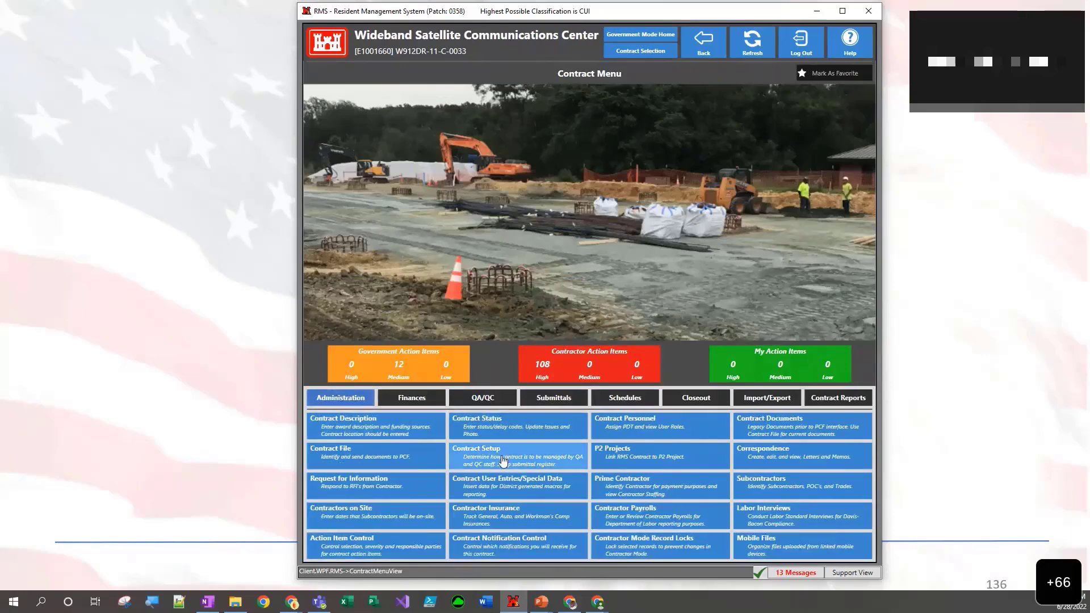
click(444, 483)
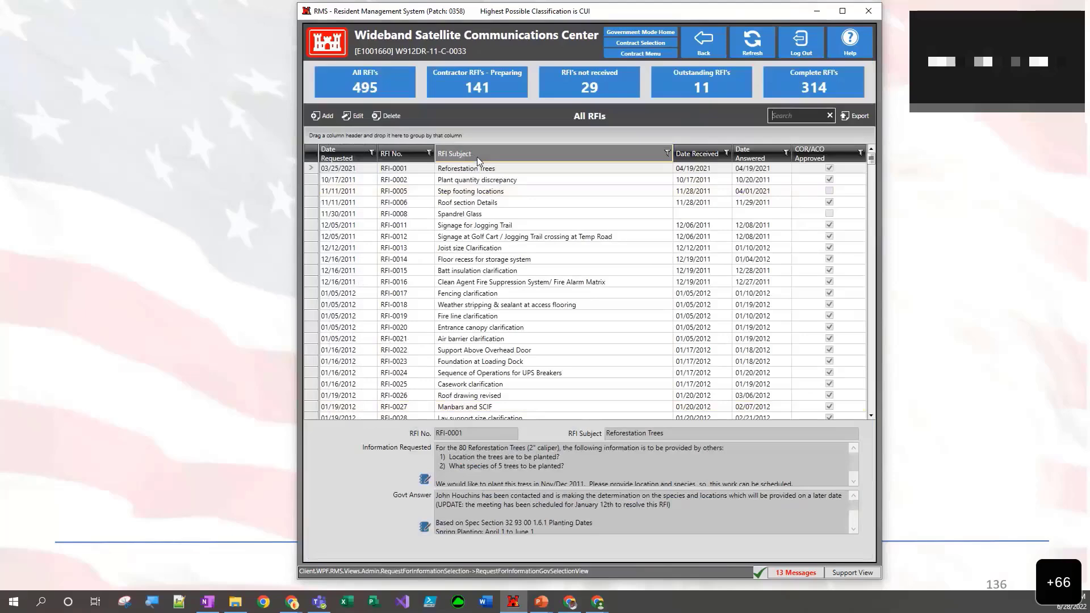
key(F12)
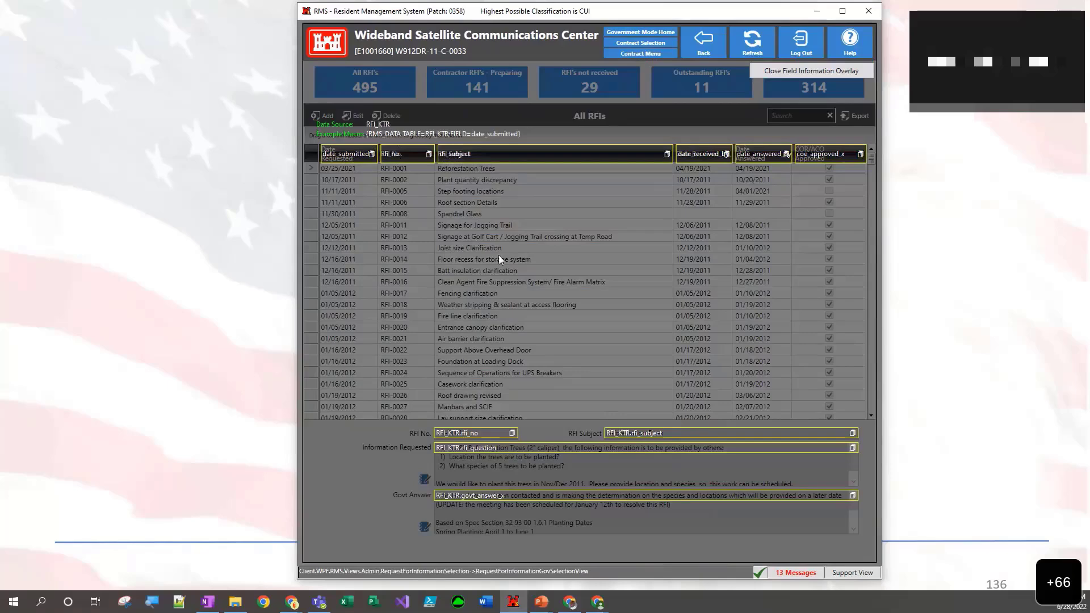
click(767, 71)
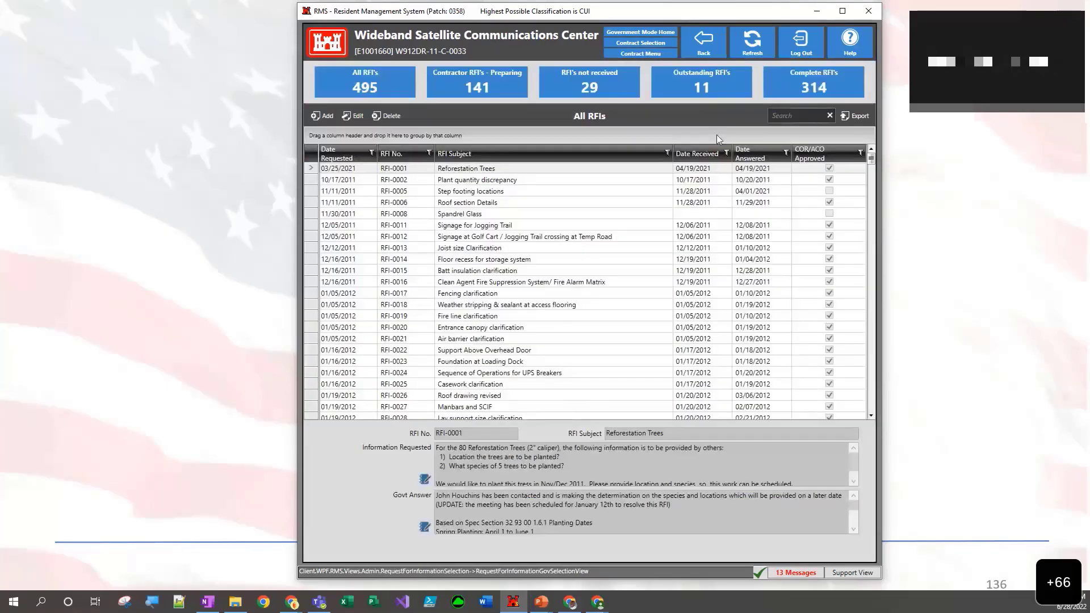
click(704, 46)
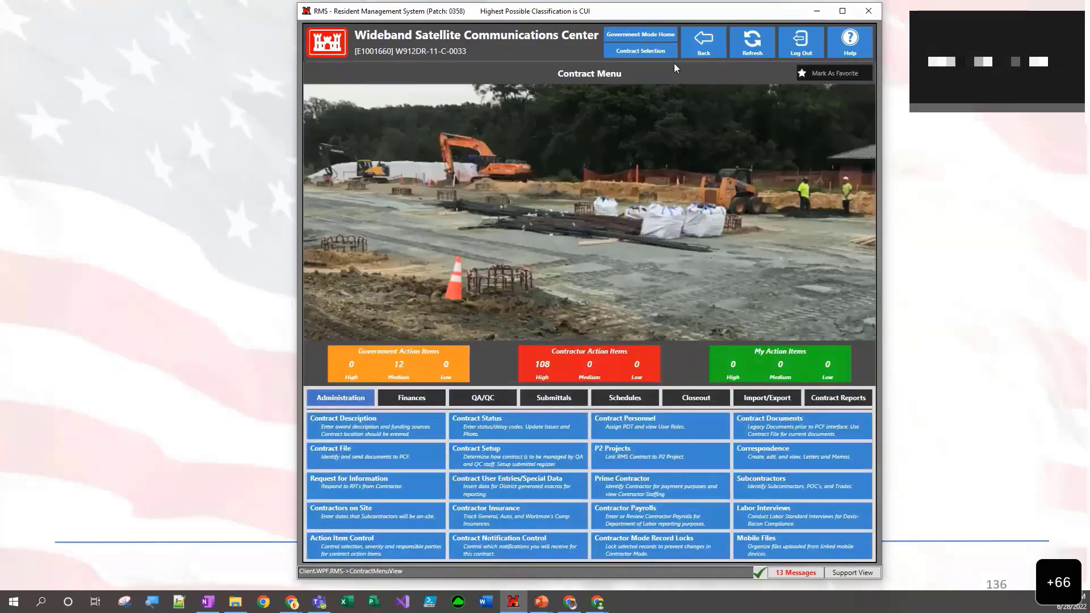
- Go back to the district map, reconnect to Baltimore Test (T2) and open the District Library's Query Definitions
click(704, 45)
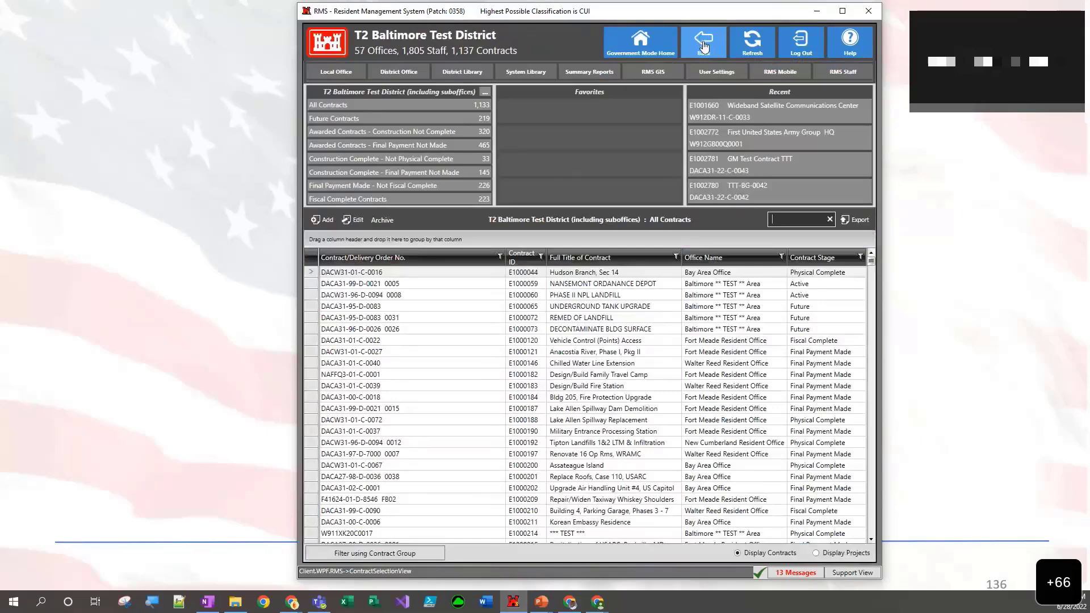
click(703, 45)
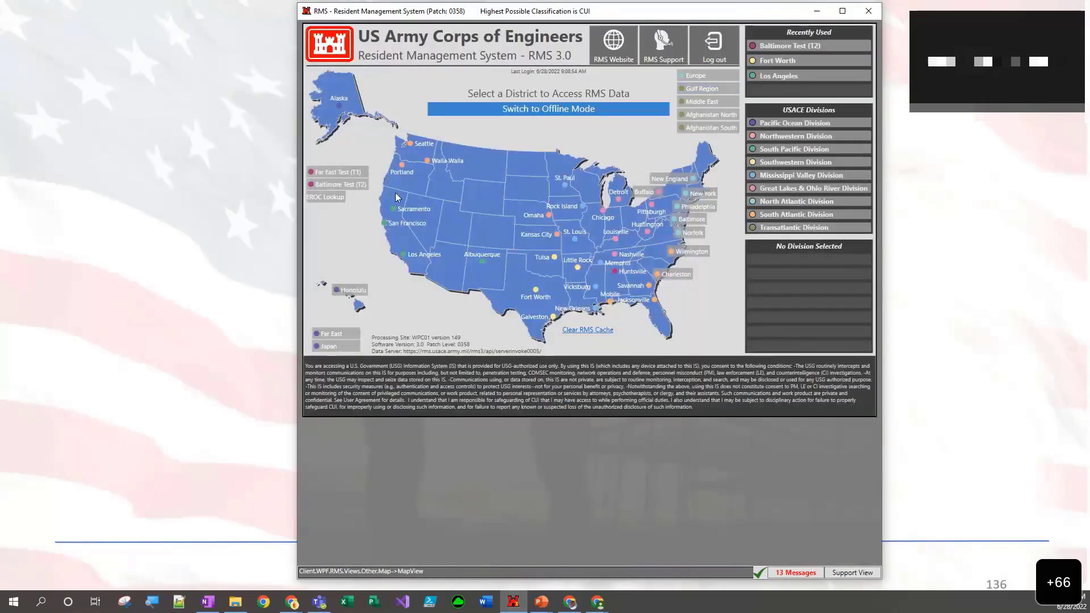
click(338, 185)
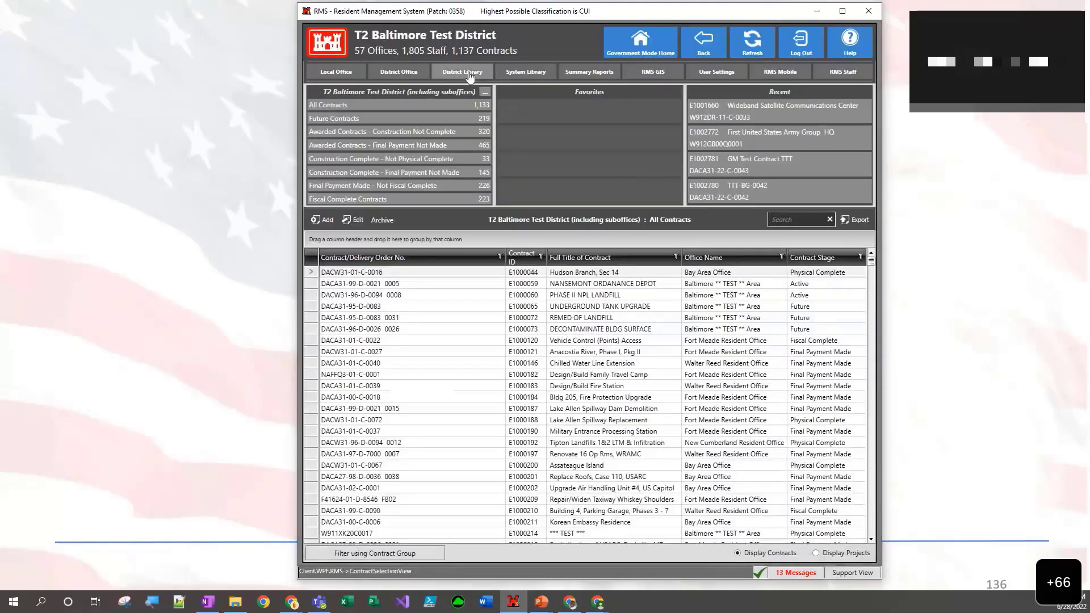
click(463, 72)
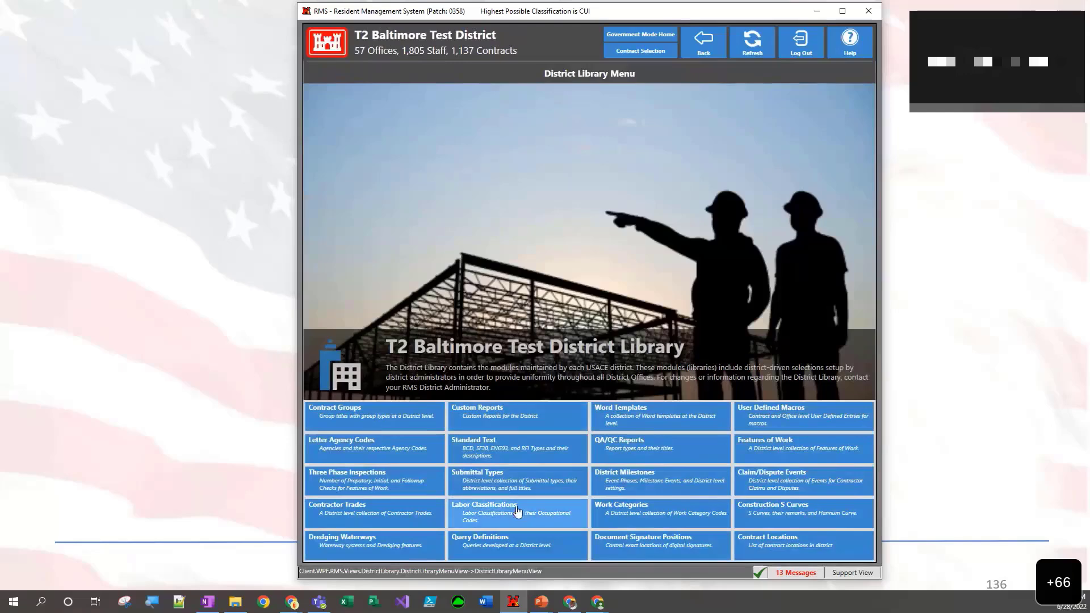
click(497, 545)
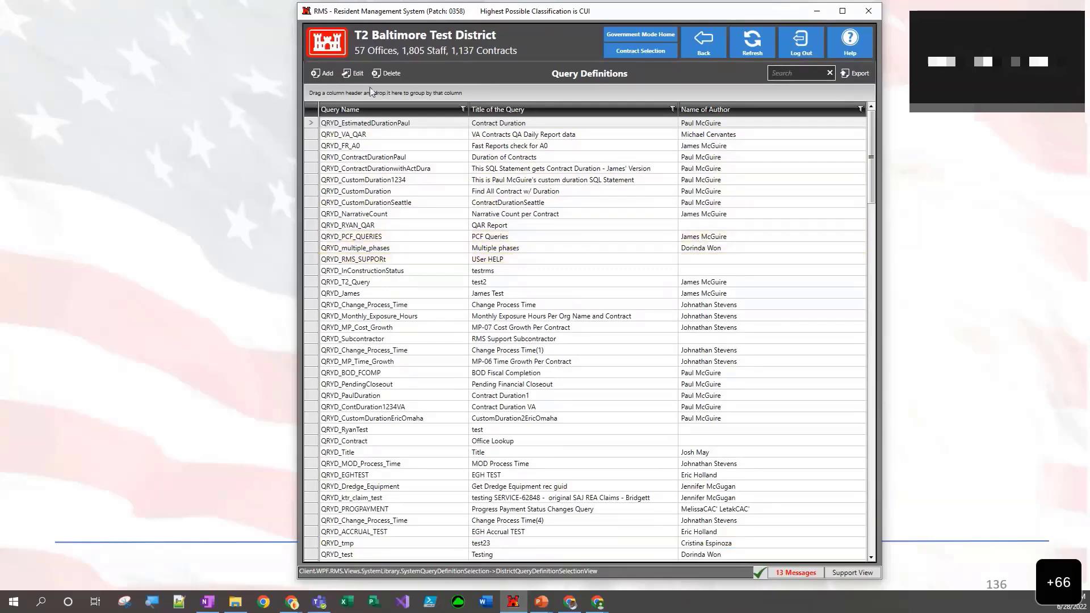
- Add a query definition named QRYD_TTT_RFI_KTR with the title RFI_KTR_TTT
click(319, 75)
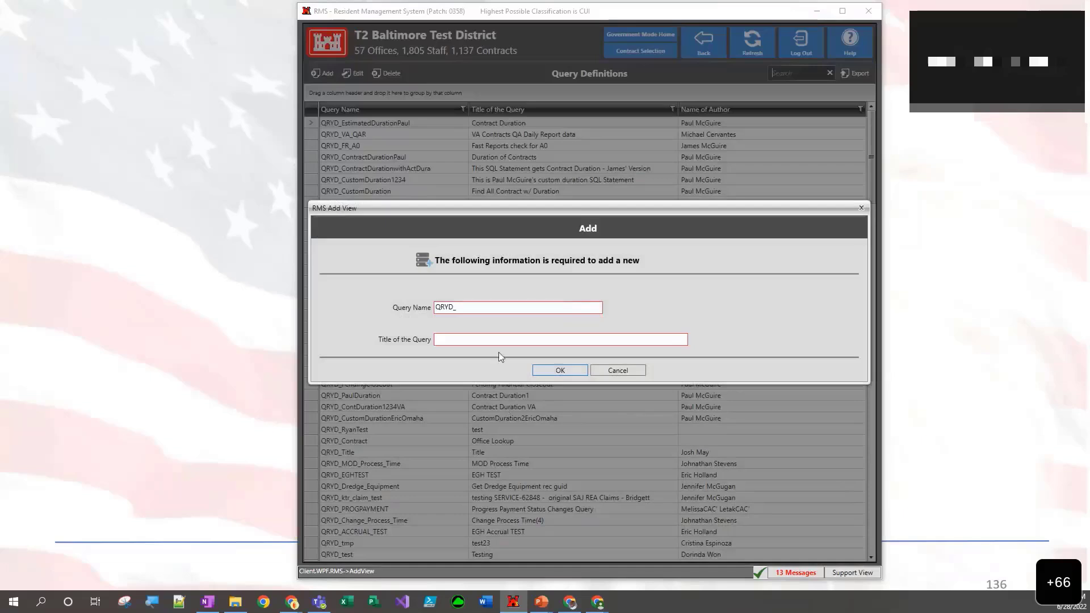
click(490, 306)
click(491, 306)
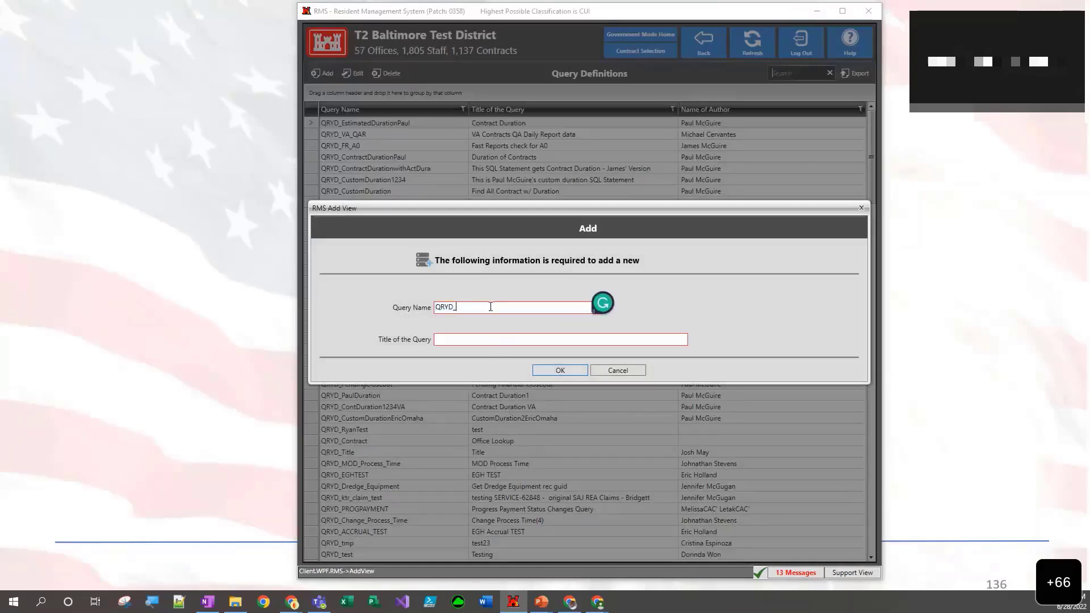
text(TTT_RFI_KTR)
click(493, 340)
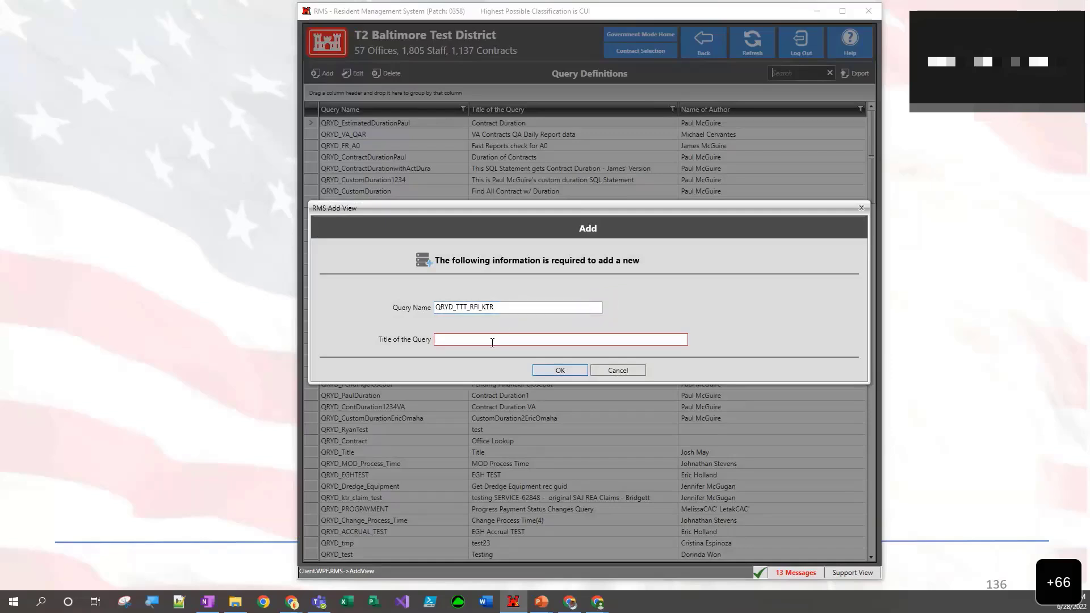
text(RFI_KT)
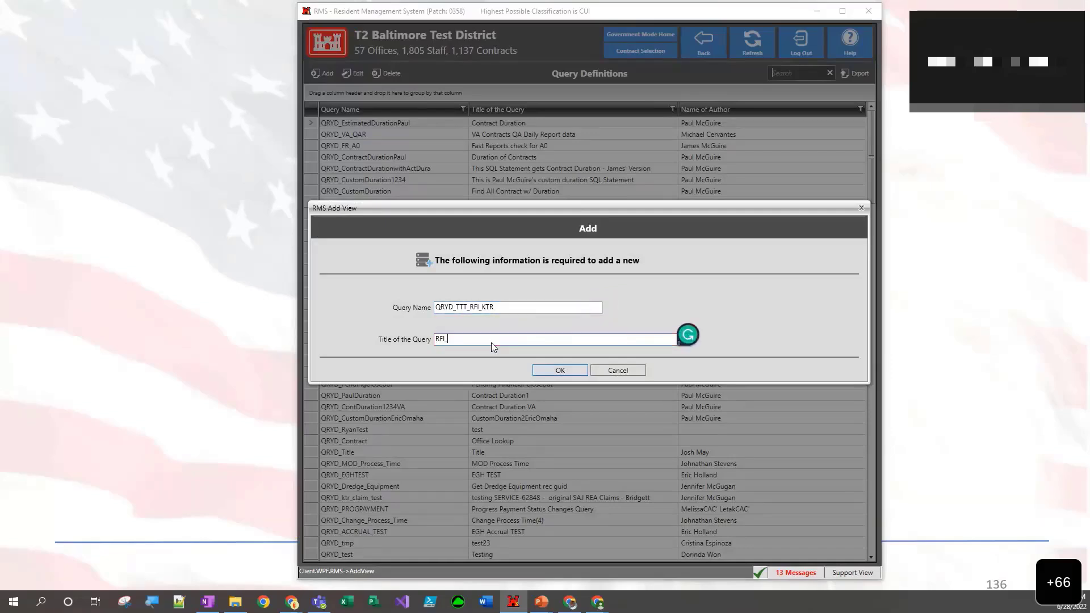
text(R_TTT)
click(560, 370)
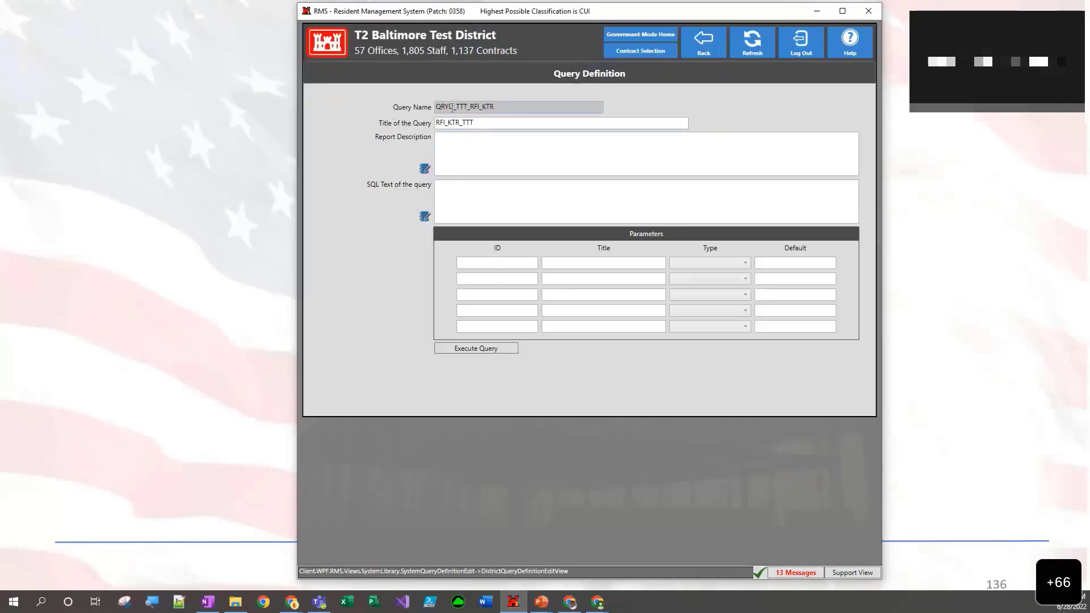
- Enter "Test" as the report description of the new query definition
double_click(483, 108)
double_click(494, 124)
click(448, 144)
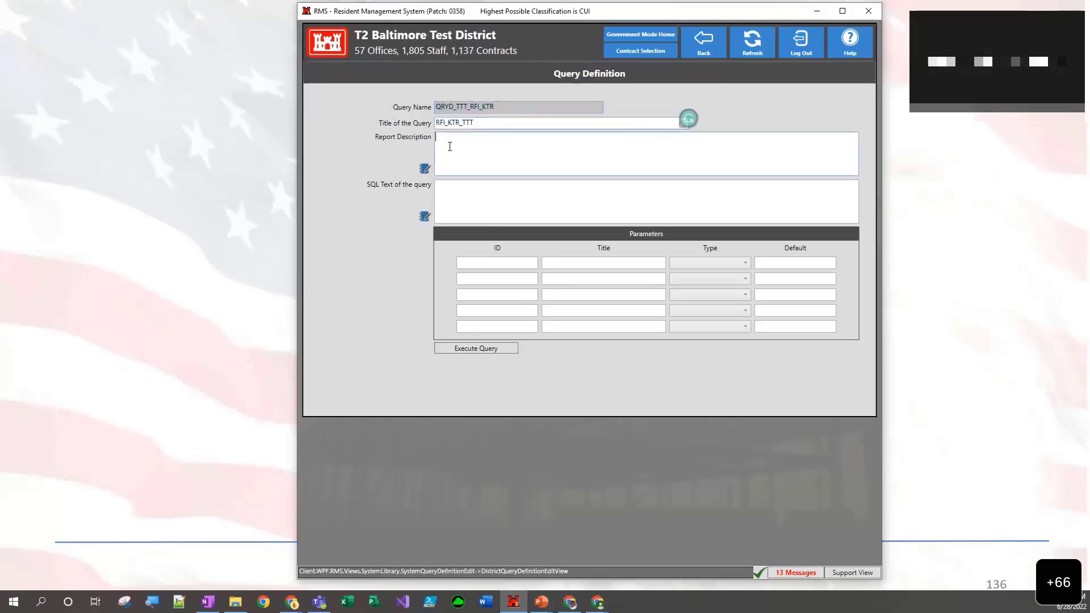
text(Test)
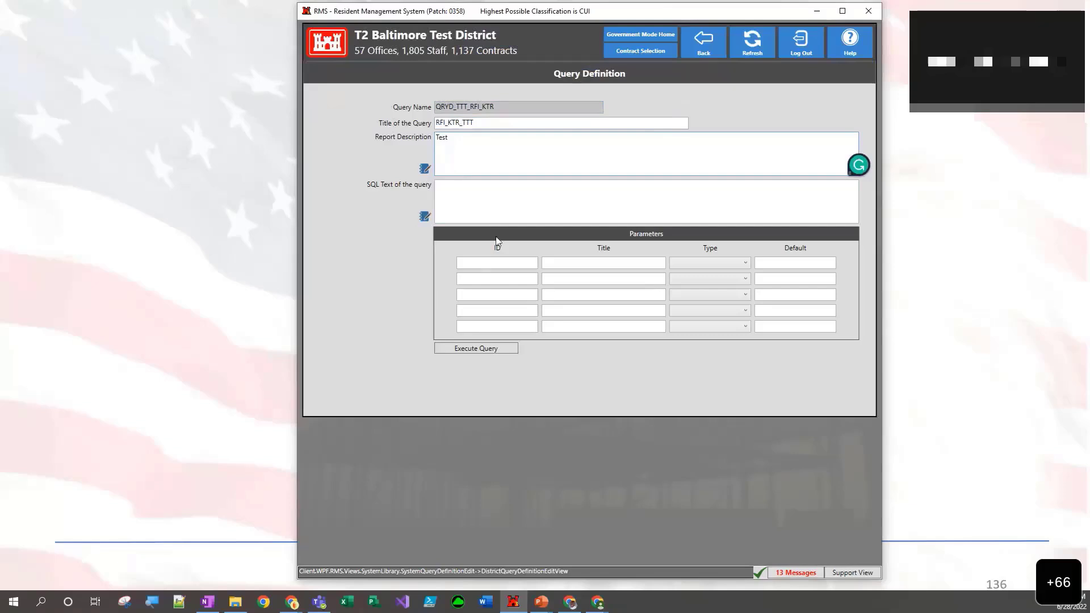
- Paste the SQL text selecting date_submitted, rfi_no and rfi_subject from RFI_KTR, joined to CONTRACT and OFFICES, with OFFICE_ID = :officeID and ROWNUM <= 150
click(506, 210)
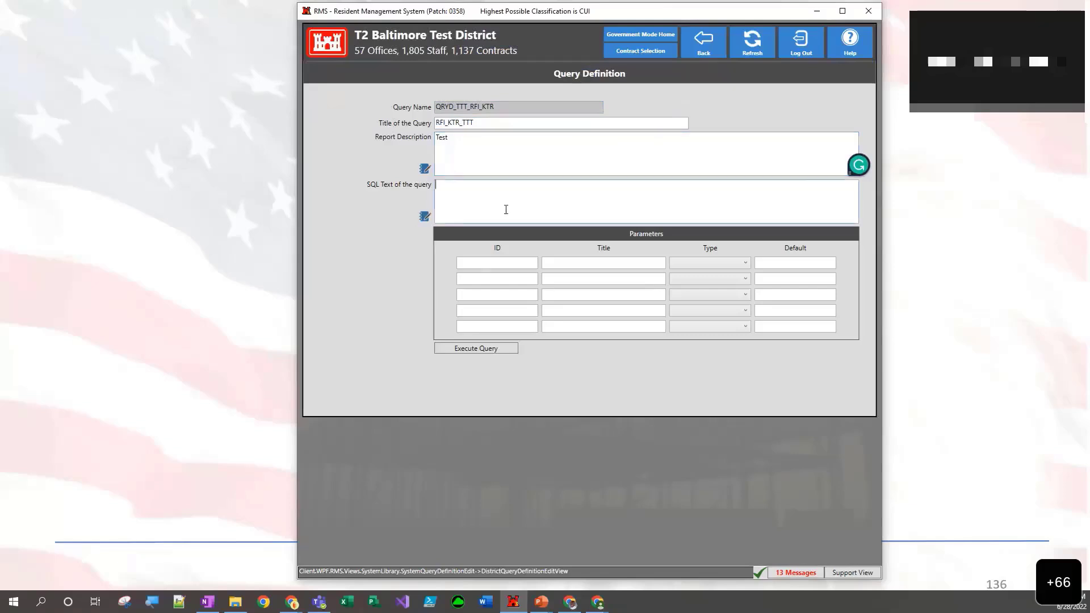
click(424, 218)
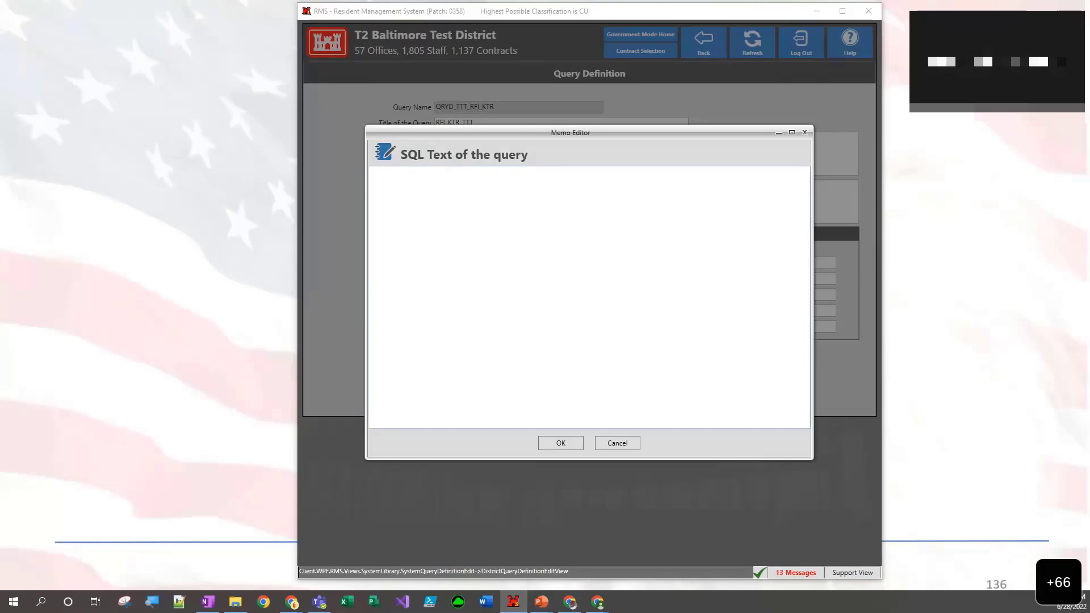
key(alt+Tab)
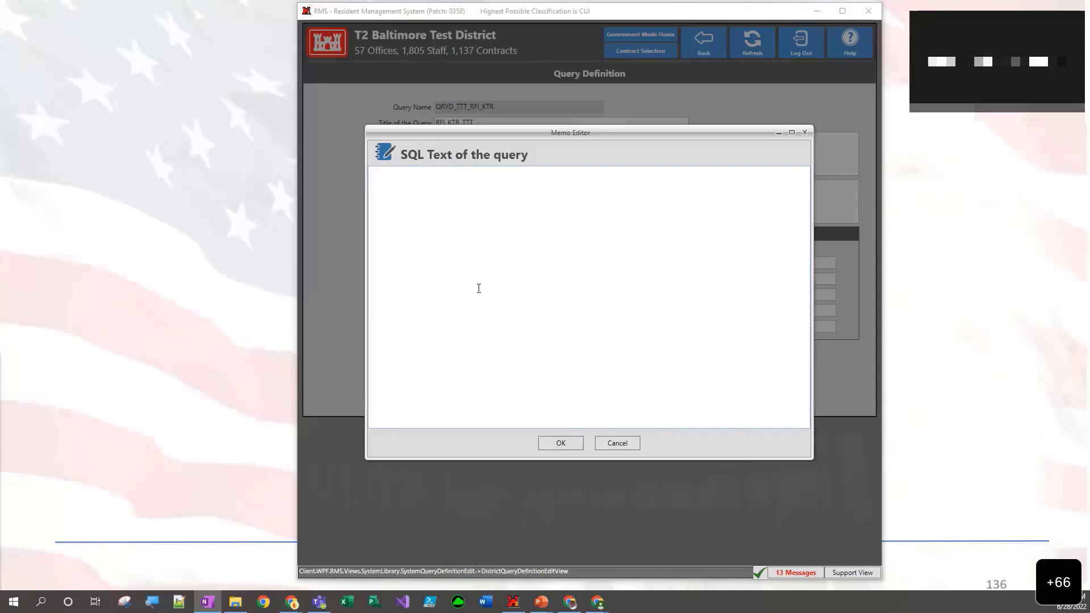
click(448, 286)
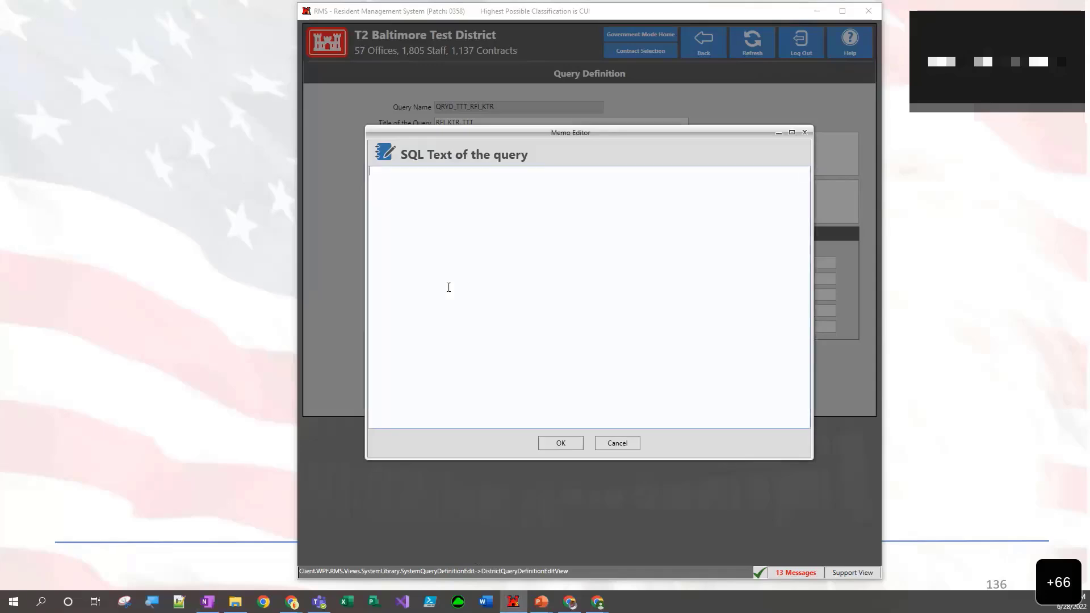
text(SELECT R.date_submitted, R.rfi_no, R.rfi_subject FROM RFI_KTR R  LEFT OUTER JOIN CONTRACT C ON C.CONTRACT_ID = R.CONTRACT_ID  LEFT OUTER JOIN OFFICES O ON O.OFFICE_ID = C.OFFICE_ID WHERE O.OFFICE_ID = :officeID AND ROWNUM <= 150)
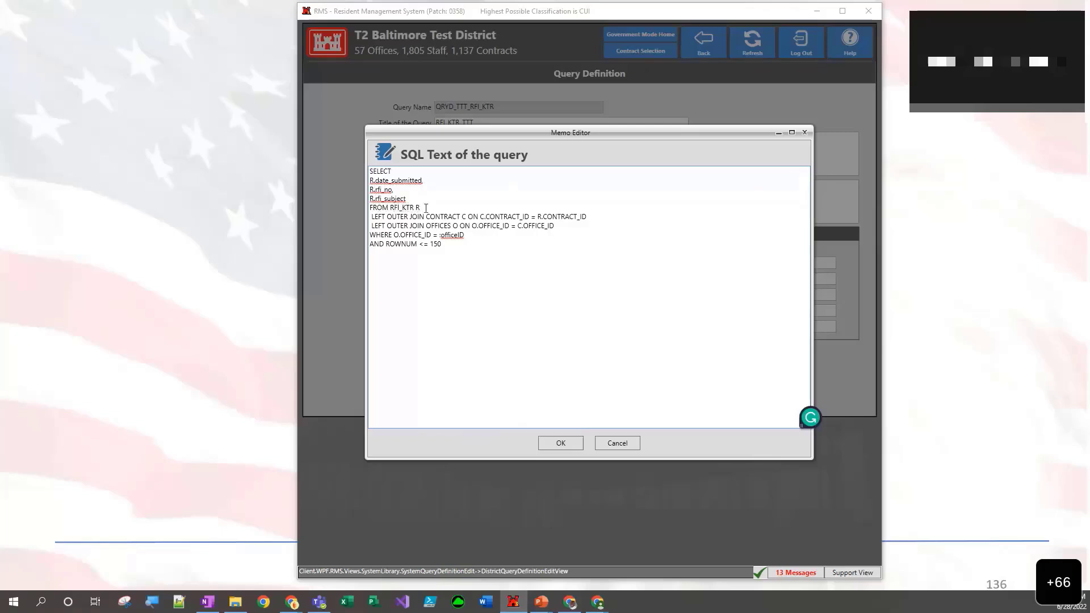
click(418, 207)
double_click(428, 227)
click(461, 239)
click(560, 444)
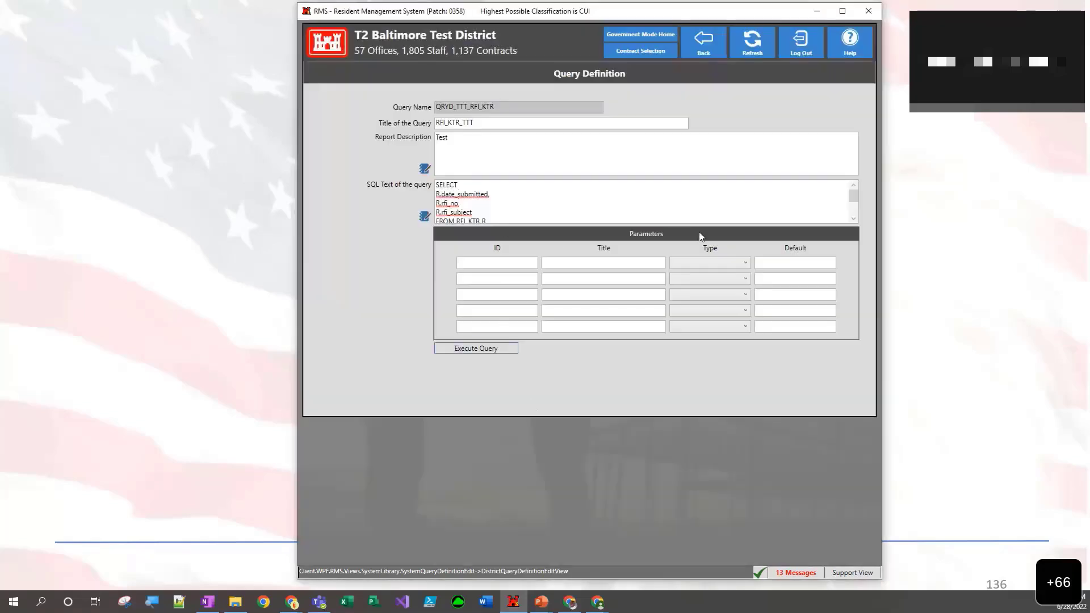
- Define the first query parameter with ID officeID, title Office ID, type String and default E1000020
scroll(850, 220, down, 2)
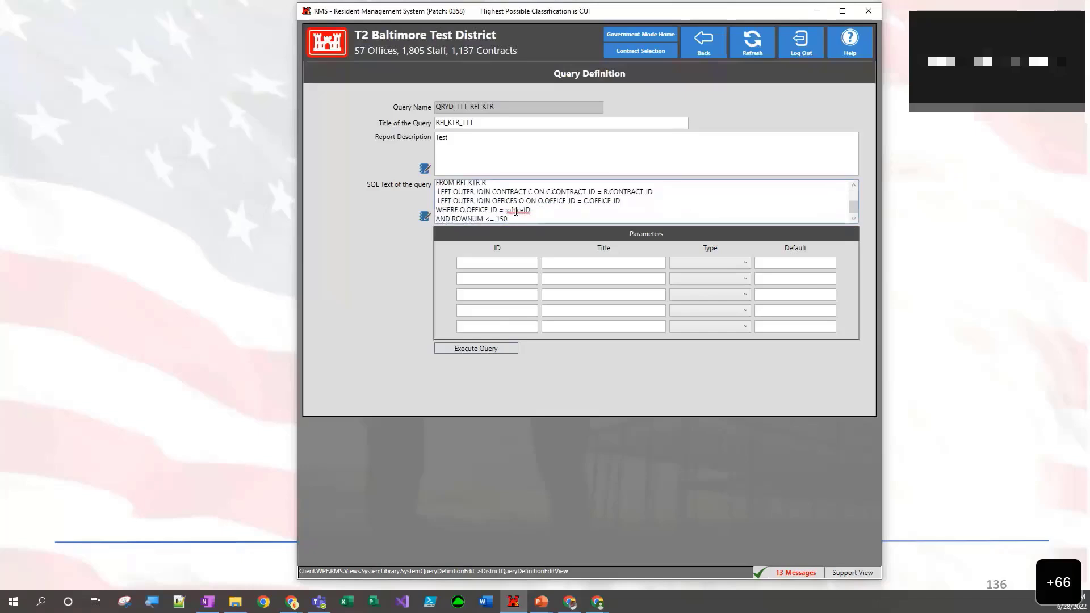
double_click(517, 210)
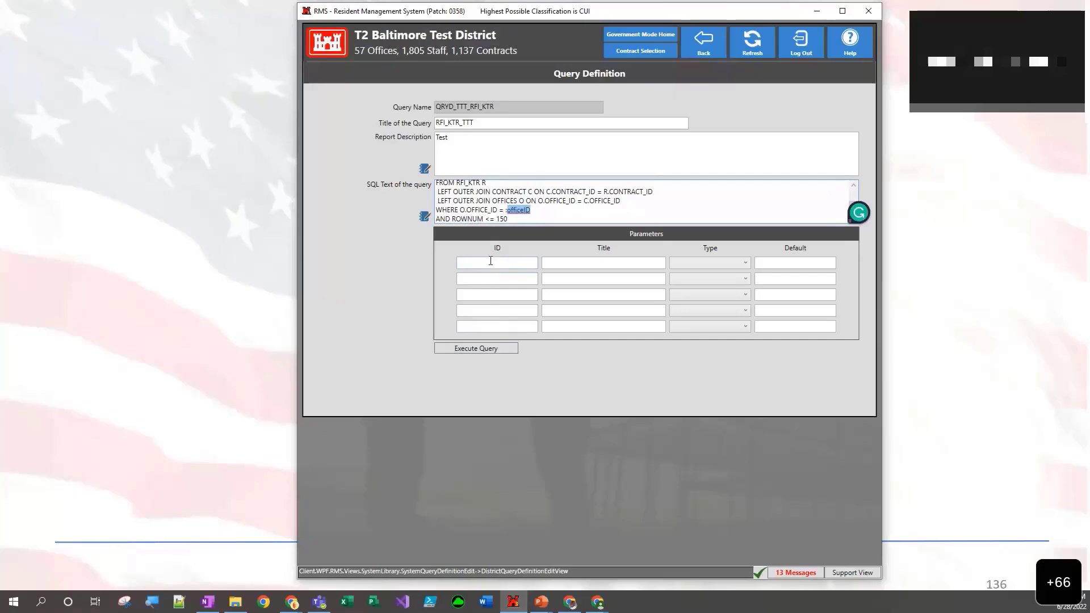
click(491, 262)
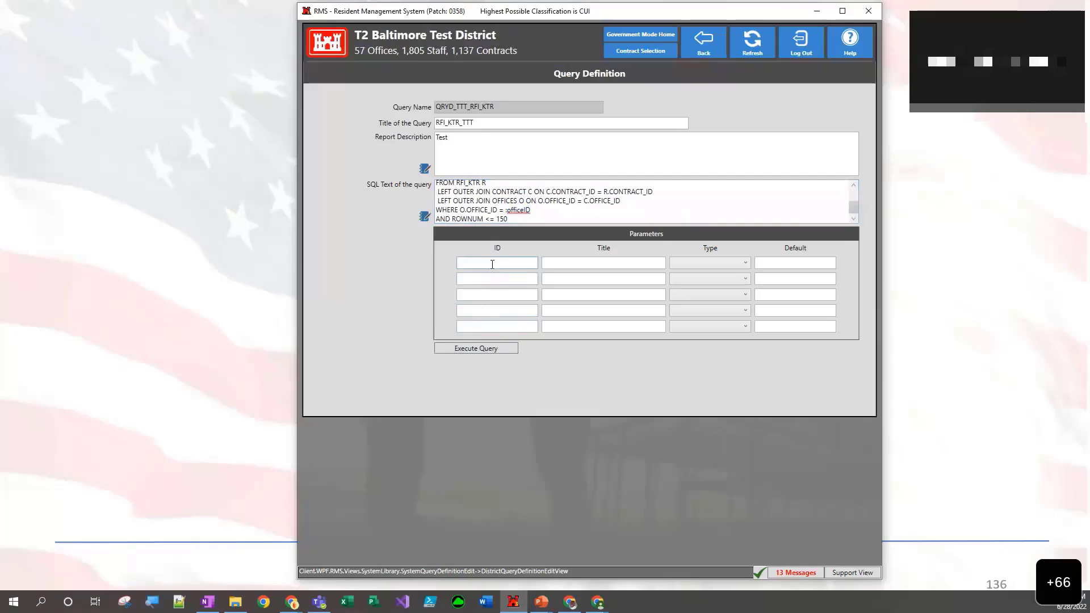
text(officeID)
key(Tab)
text(Office ID)
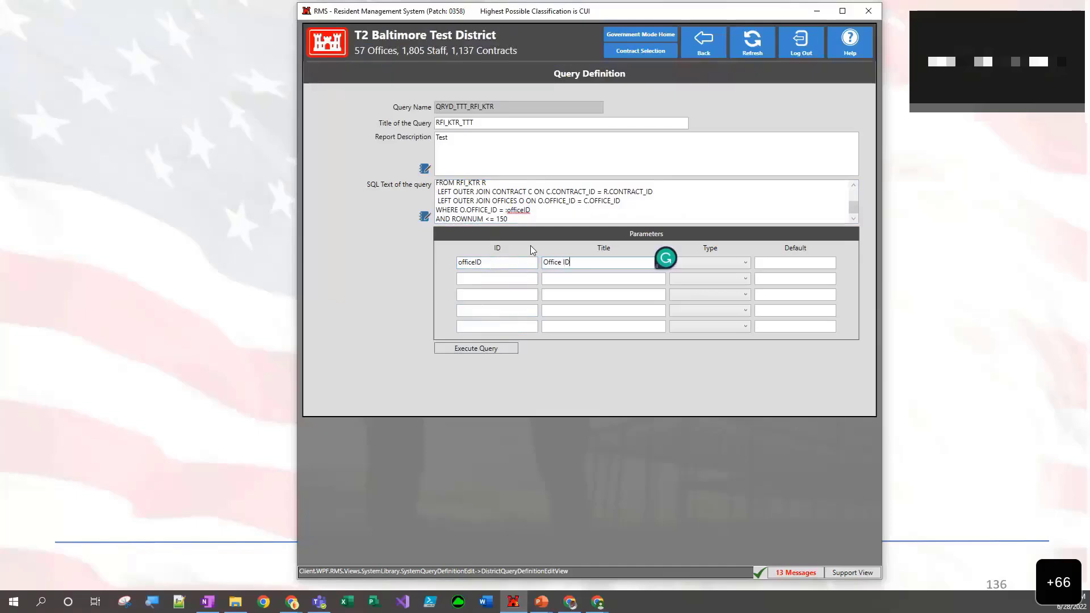
click(683, 262)
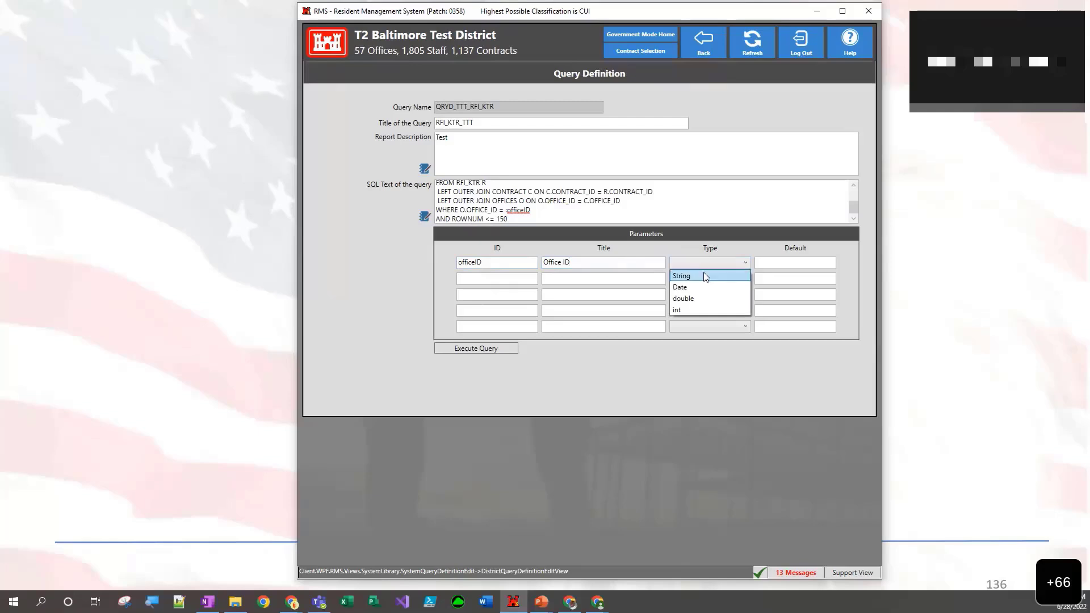
click(704, 271)
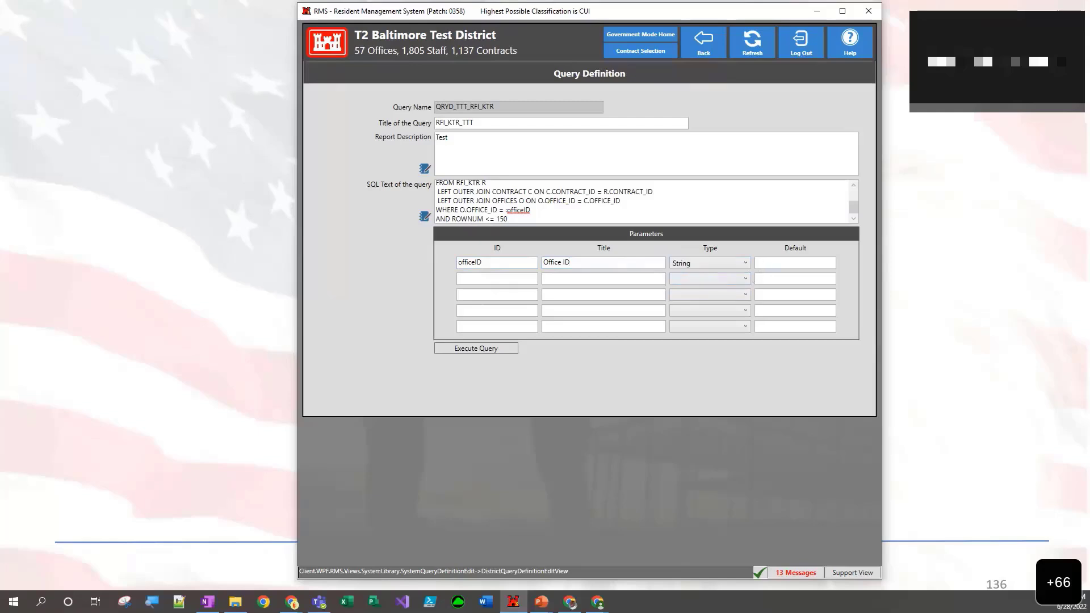
key(alt+Tab)
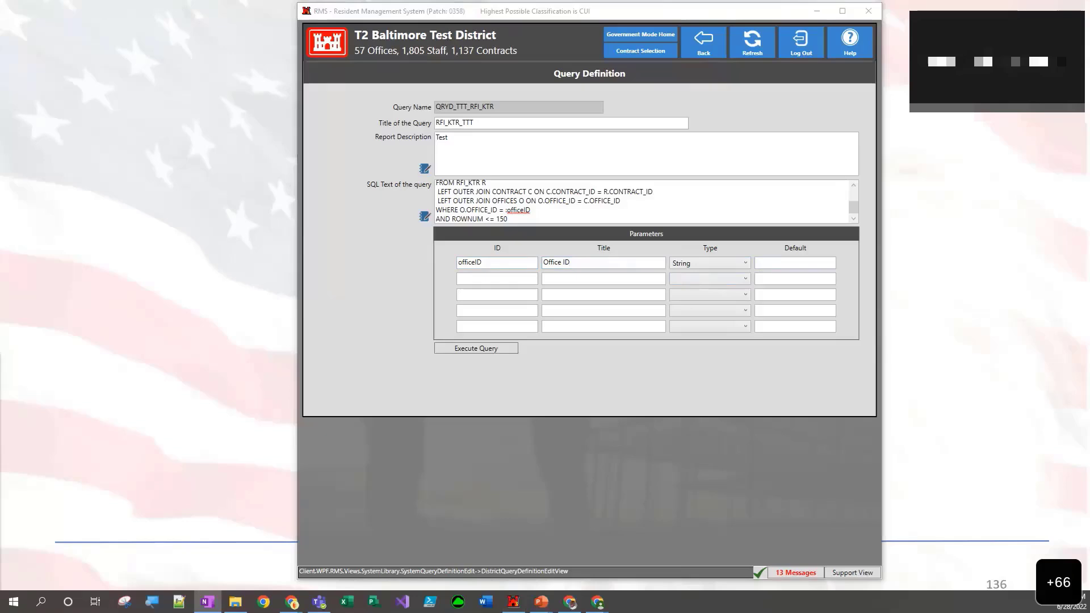
click(797, 264)
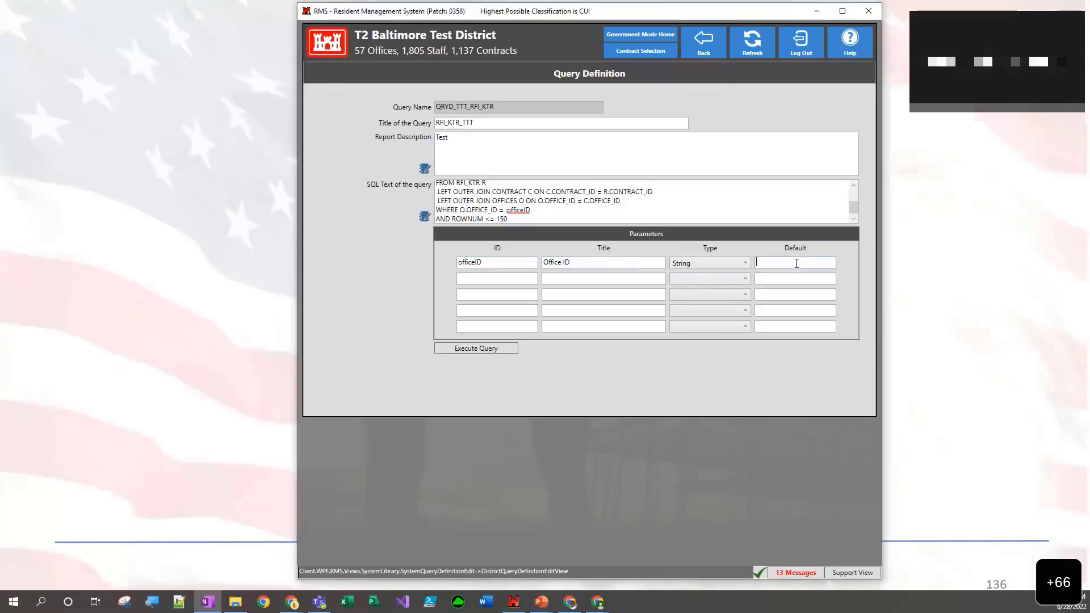
text(E1000020)
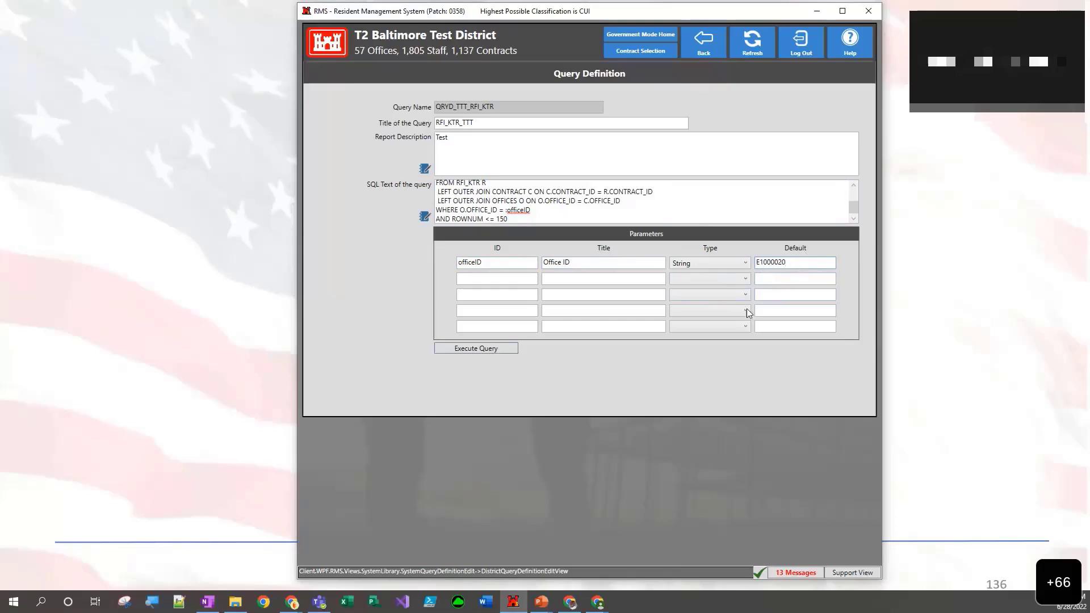
- Execute the query with the default office ID, review the RFI results and return to the query definition
click(490, 349)
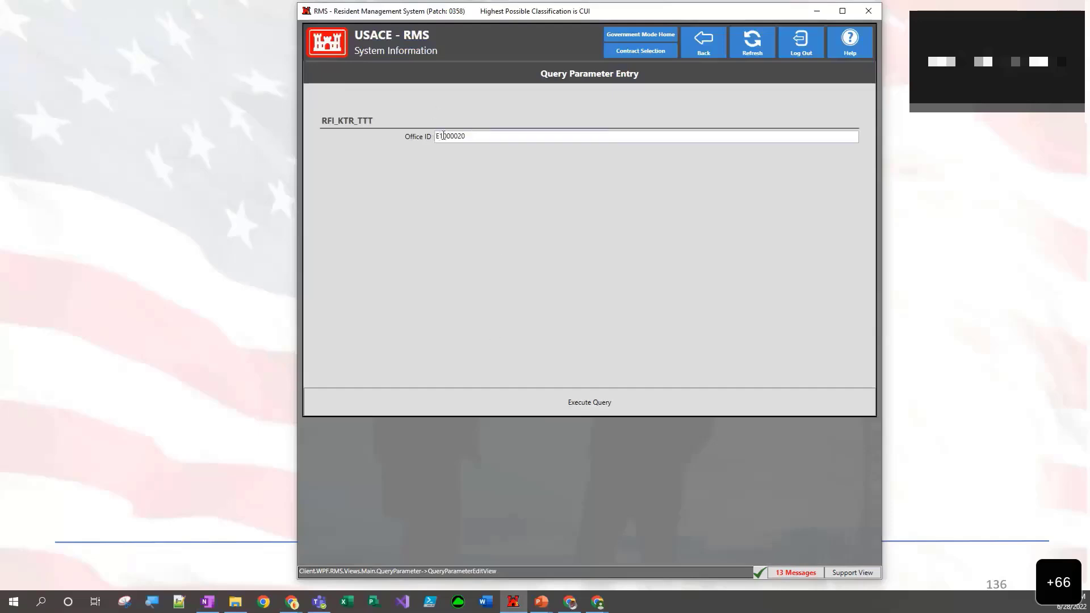
click(606, 407)
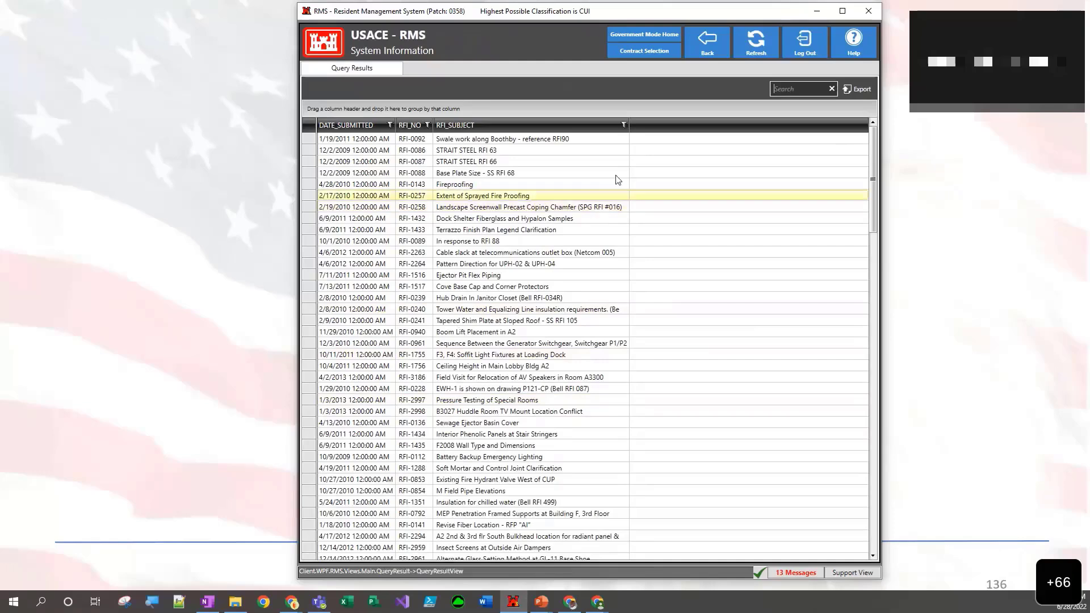
click(709, 44)
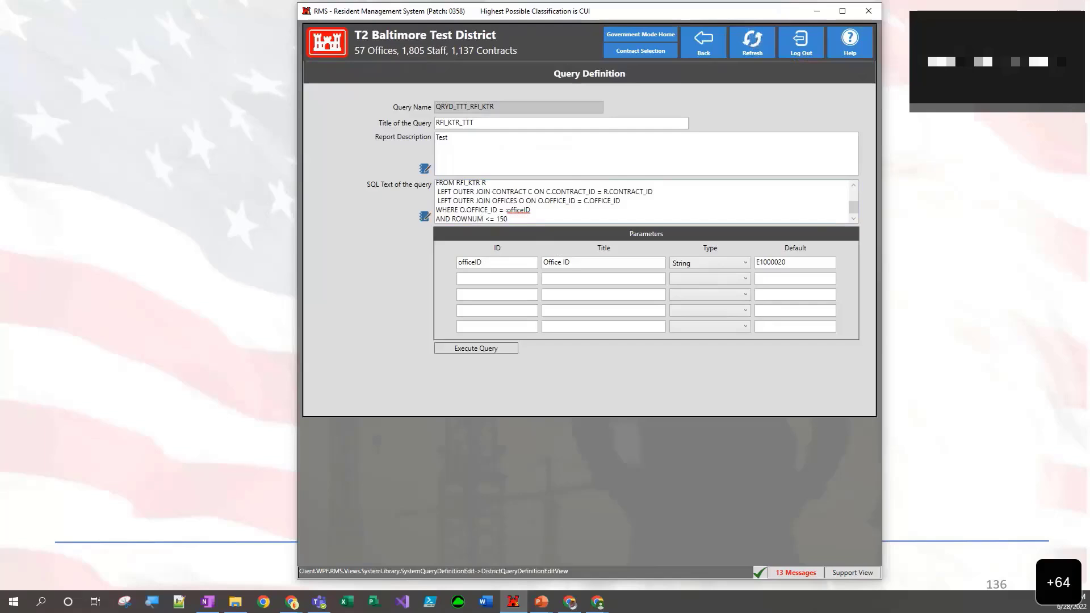
- Replace the WHERE line of the SQL text with WHERE O.FLNAME = :officeName
key(alt+Tab)
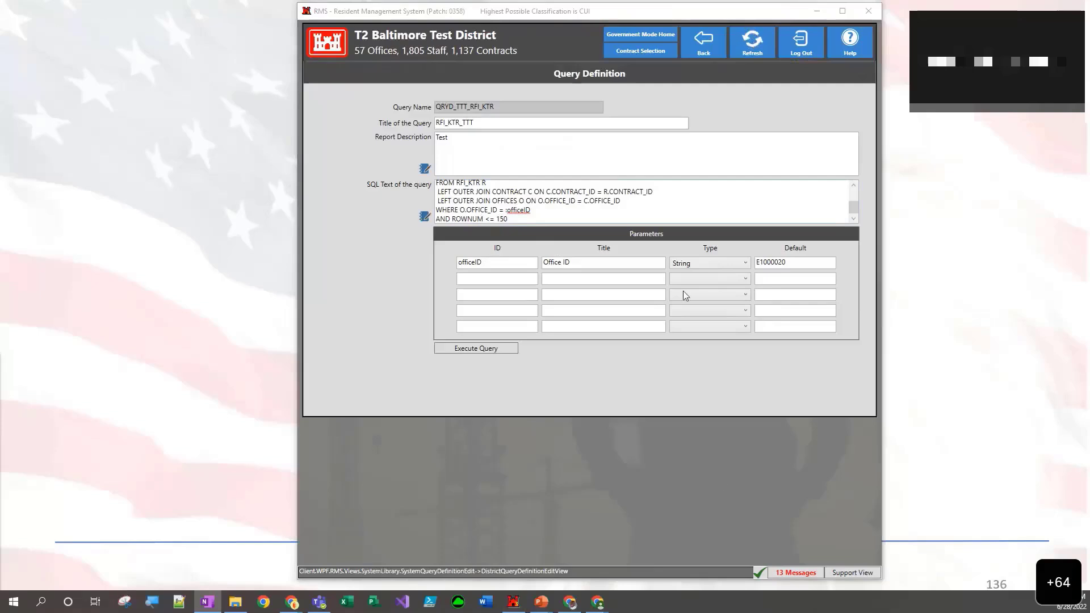
click(564, 209)
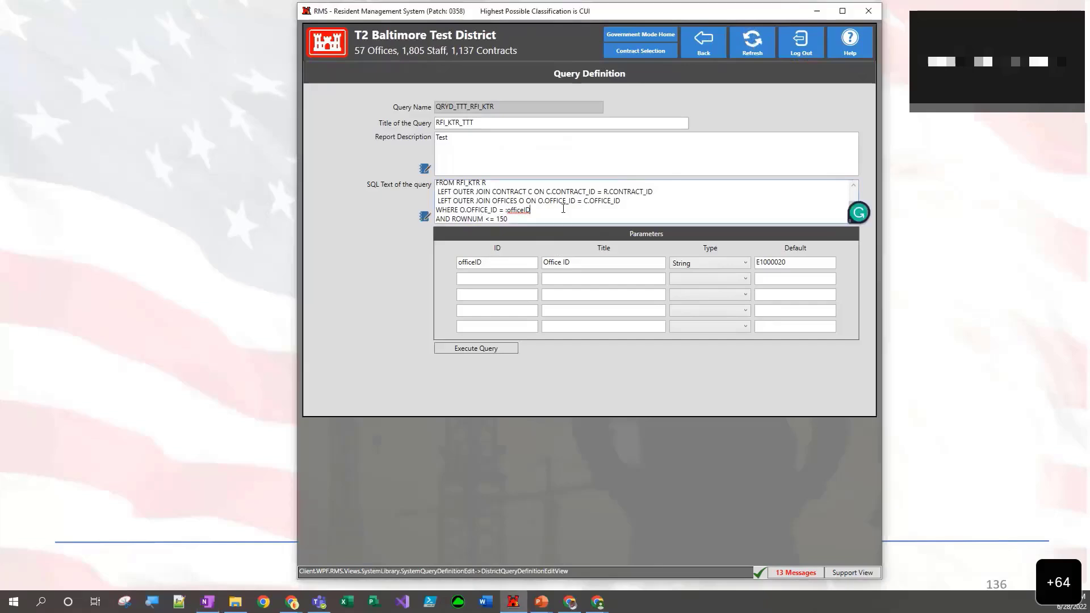
triple_click(564, 209)
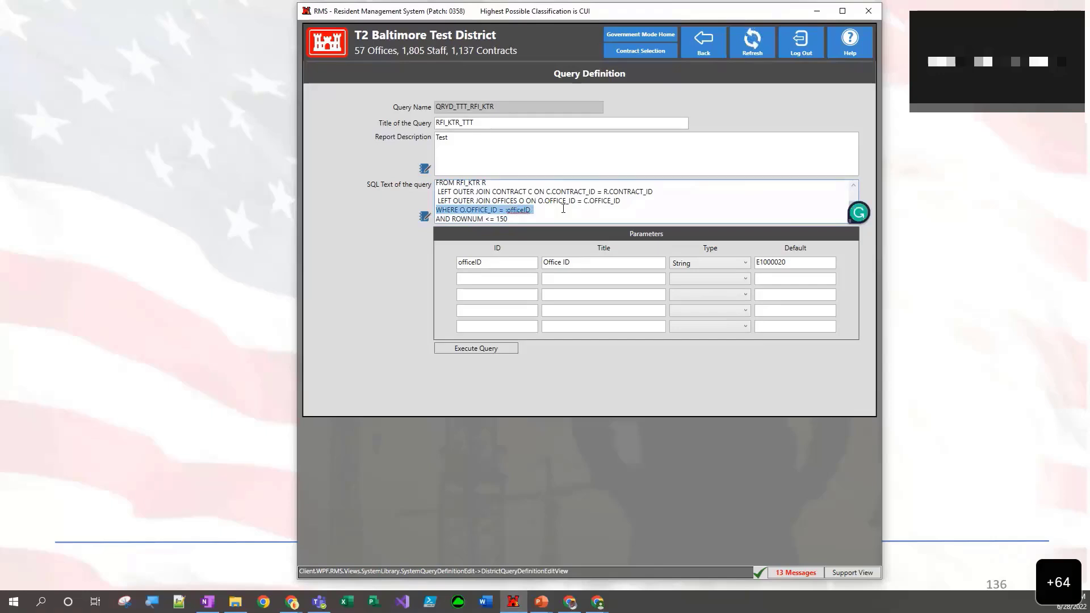
text(WHERE O.FLNAME = :officeName)
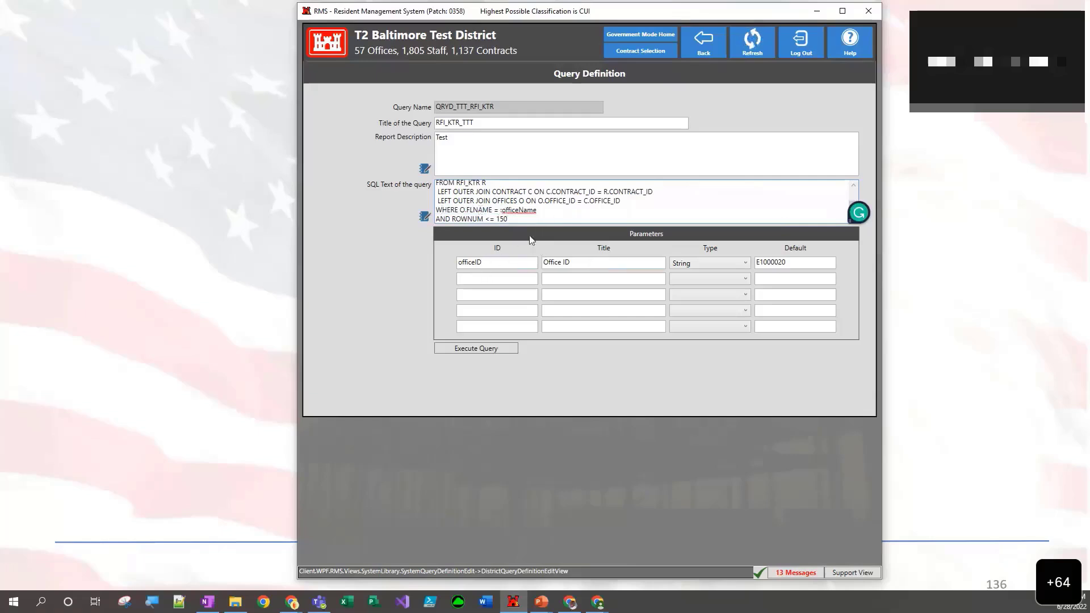
- Change the first parameter's ID to officeName and its title to Office Name
double_click(523, 210)
key(ctrl+c)
double_click(512, 260)
key(BackSpace)
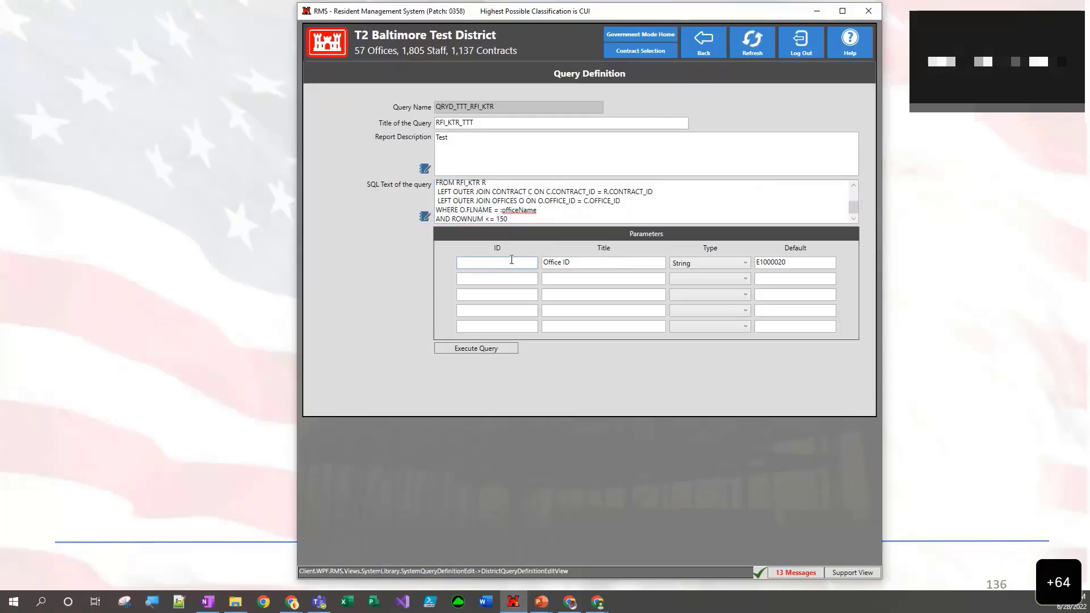
key(ctrl+v)
click(564, 260)
click(576, 262)
key(BackSpace)
key(BackSpace)
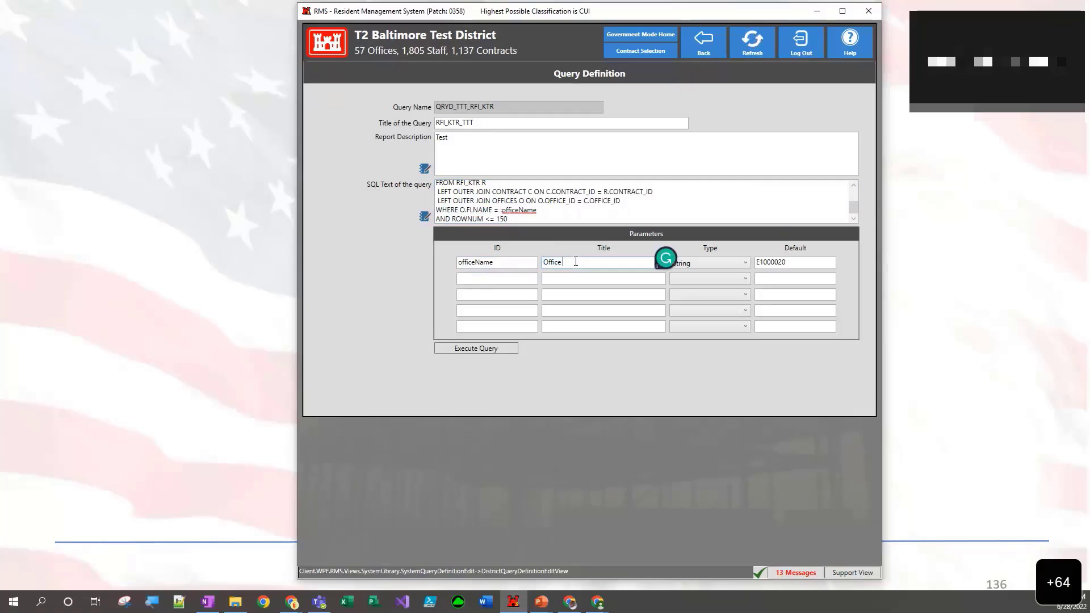
text(Name)
- Set the officeName parameter's default to Baltimore ** TEST ** Area
key(alt+Tab)
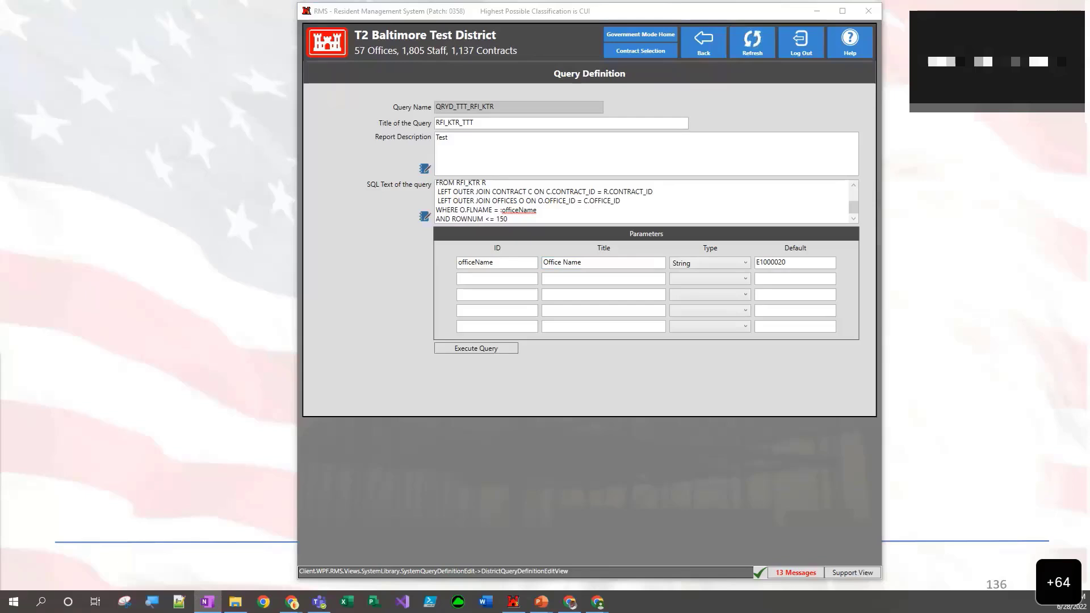
double_click(809, 263)
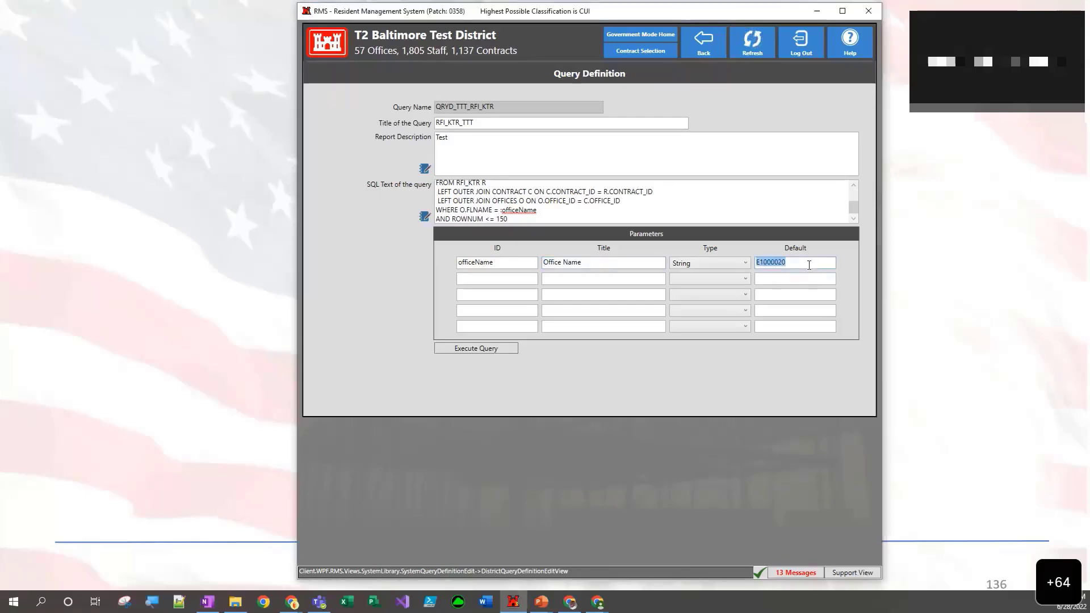
key(BackSpace)
text(Baltimore ** TEST ** Area)
- Execute the query with the default office name, review the RFI results and return to the query definition
click(476, 348)
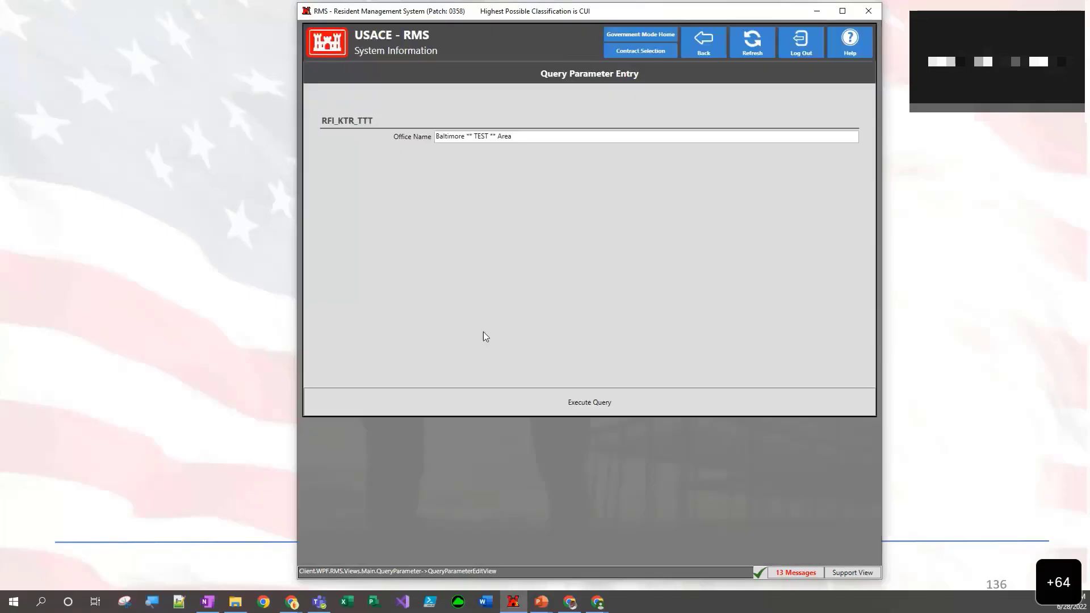
click(567, 402)
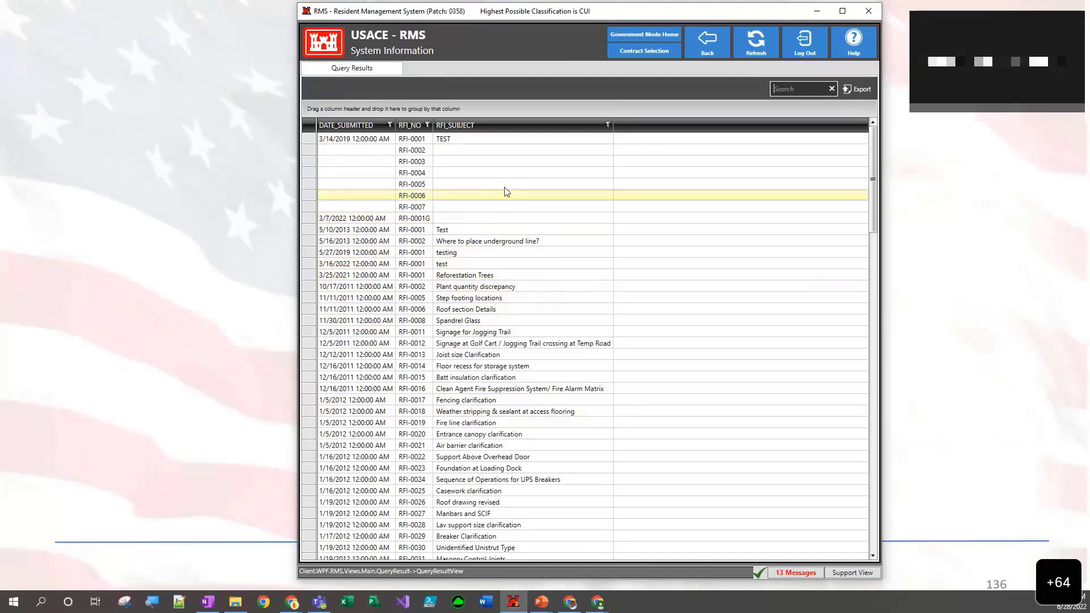
click(705, 52)
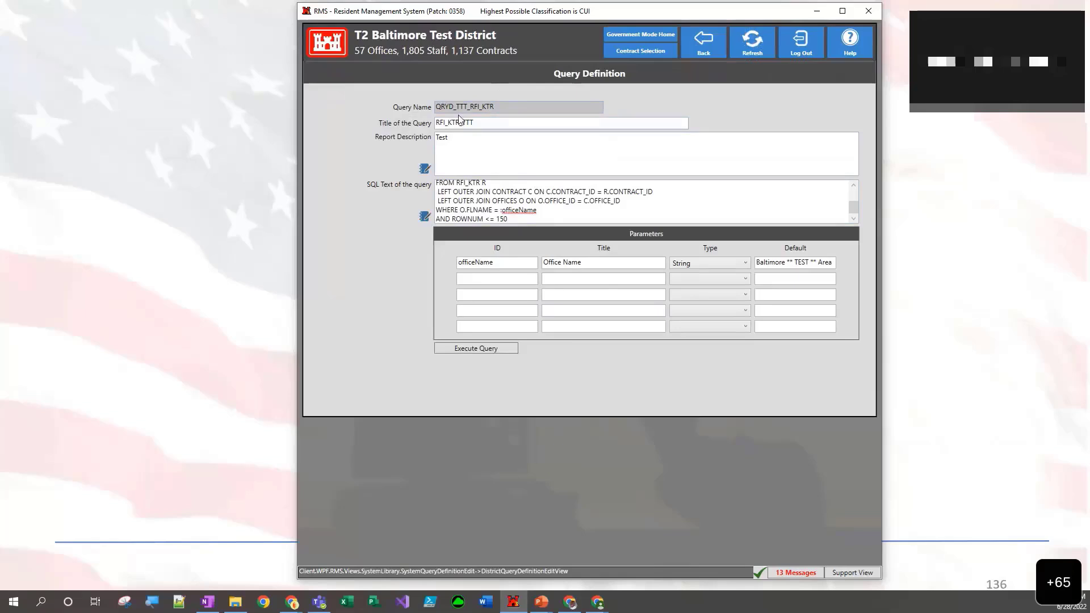
- Leave the finished query definition and open the District Library's Custom Reports
double_click(443, 108)
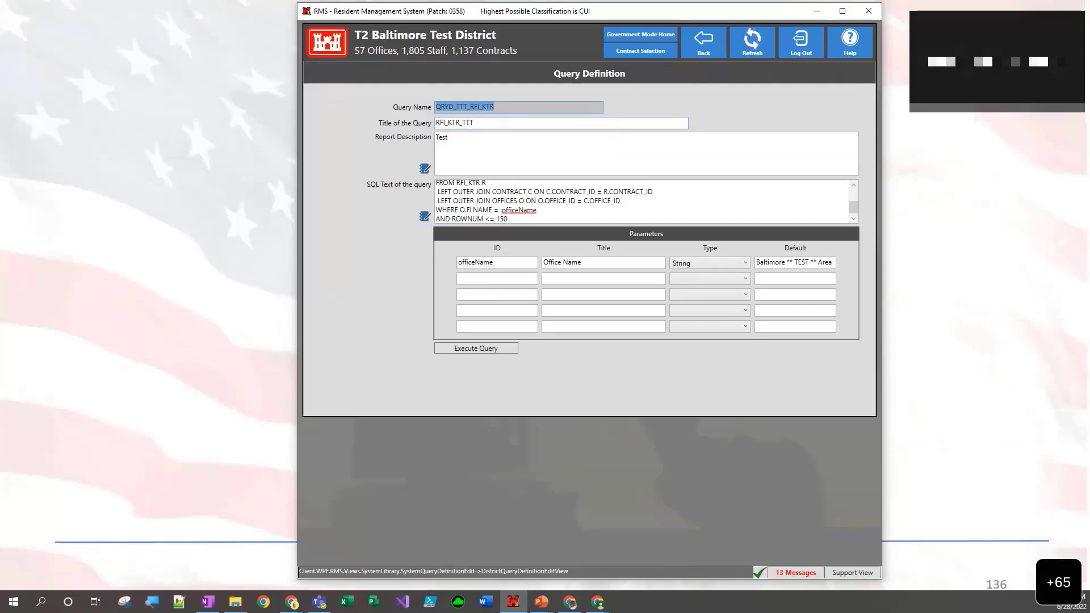
key(alt+Tab)
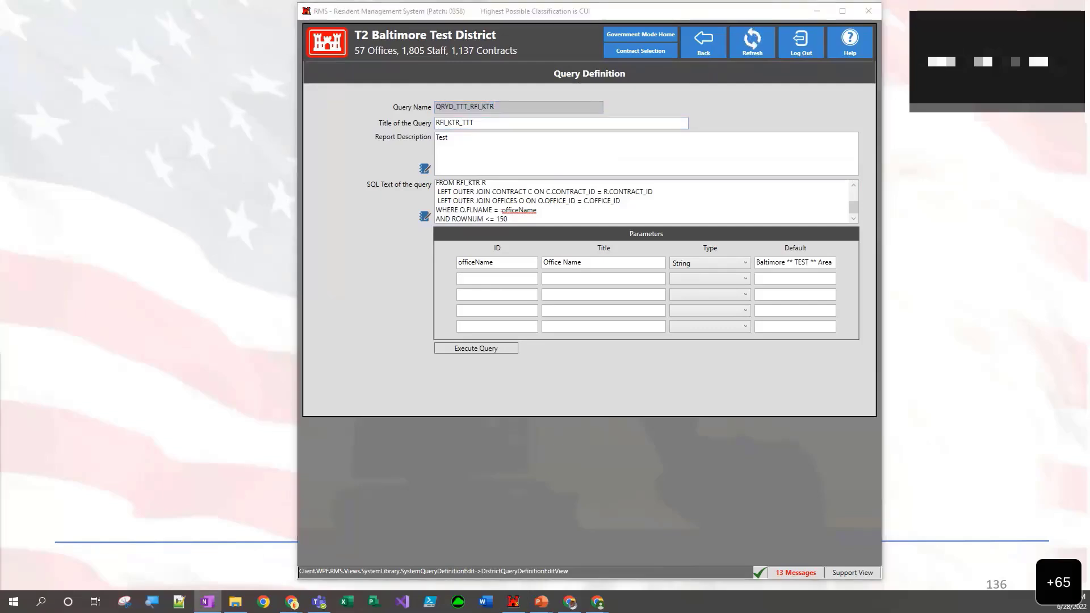
click(701, 45)
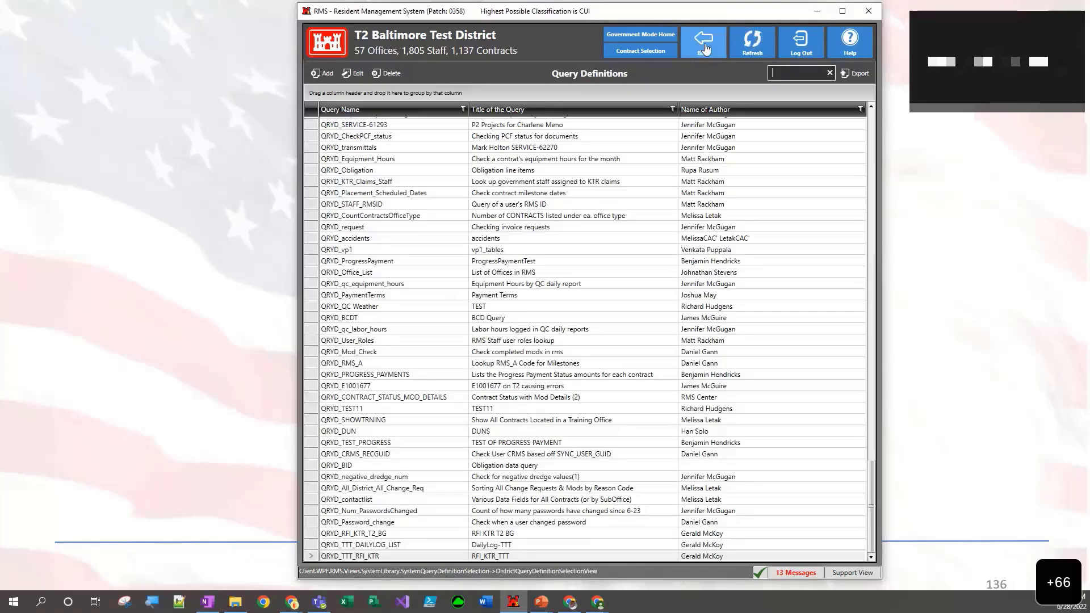
click(705, 48)
click(501, 423)
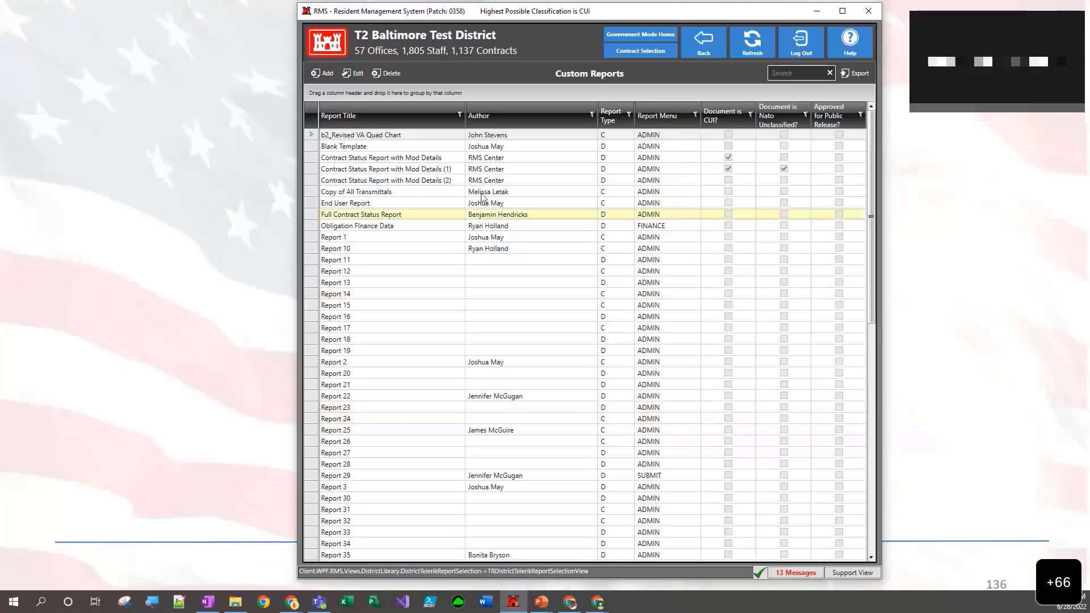
- Add a custom report titled Report 61 TTT 5
click(320, 73)
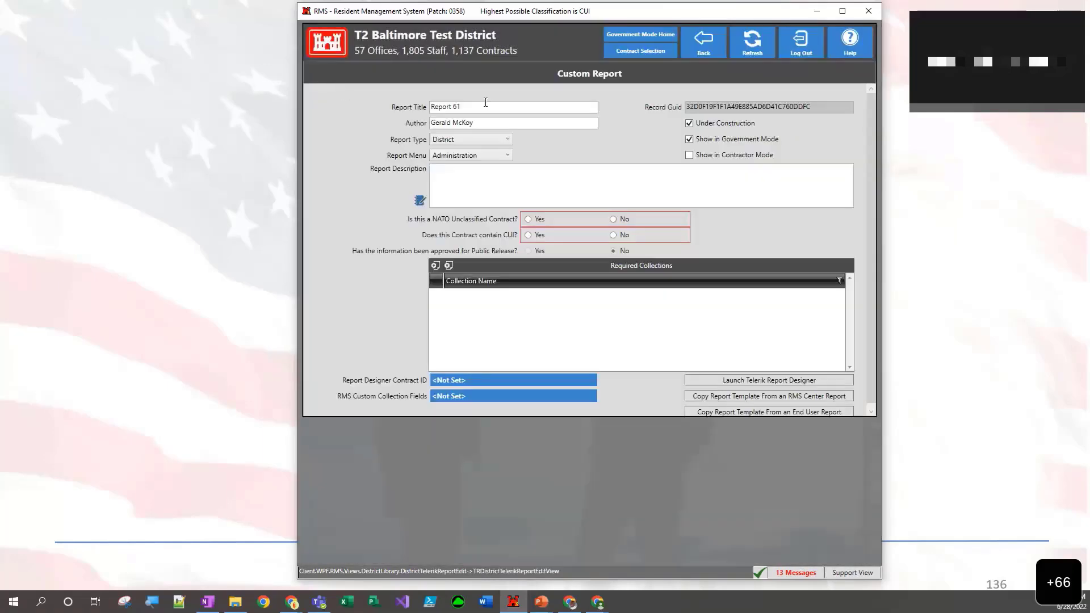
click(474, 107)
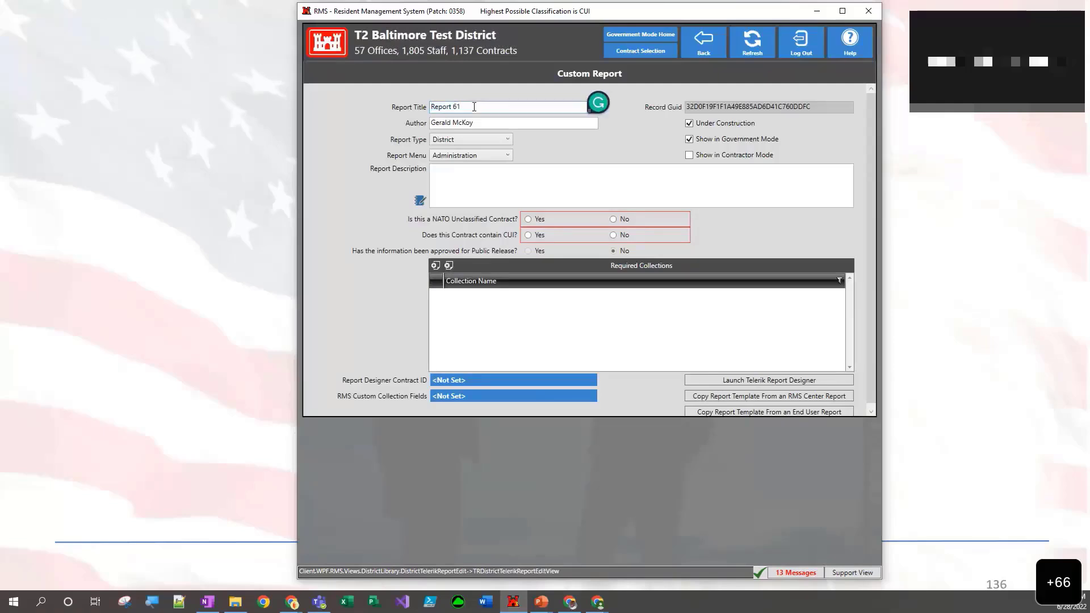
text(TTT5)
- Enter "Test" as the report description and answer No for both NATO Unclassified Contract and CUI
click(516, 187)
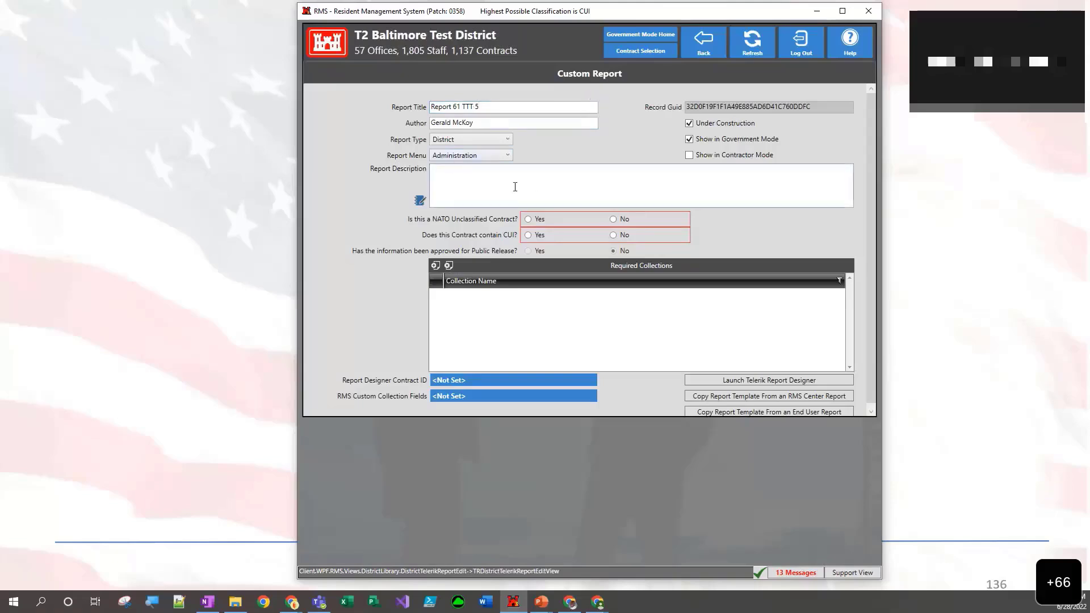
text(Te4s)
click(613, 220)
click(614, 236)
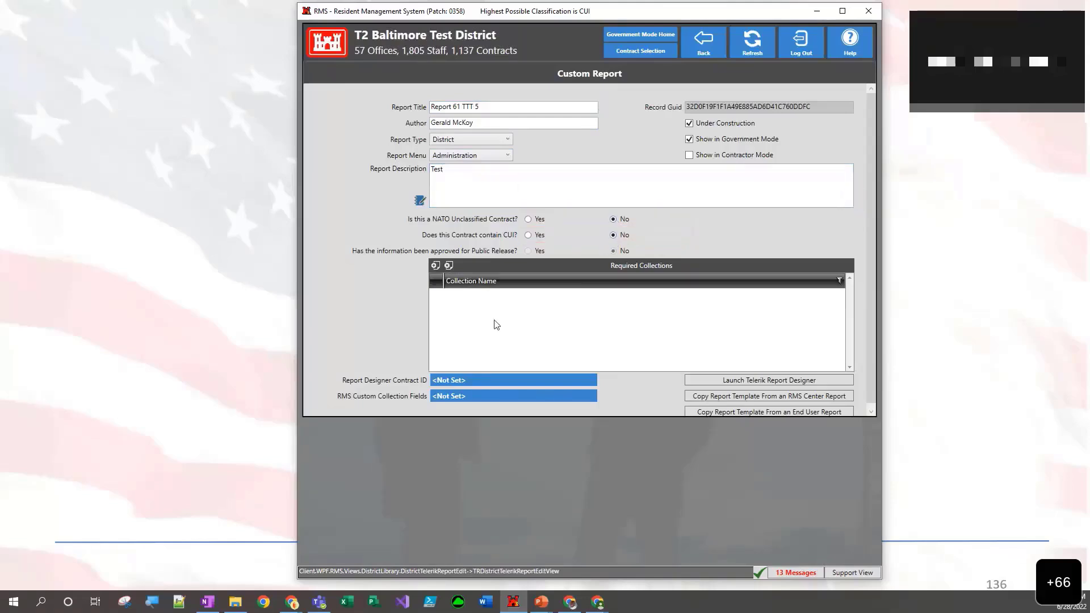
- Search the report collections for TTT and add QRYD_TTT_RFI_KTR as a required collection of the report
click(436, 265)
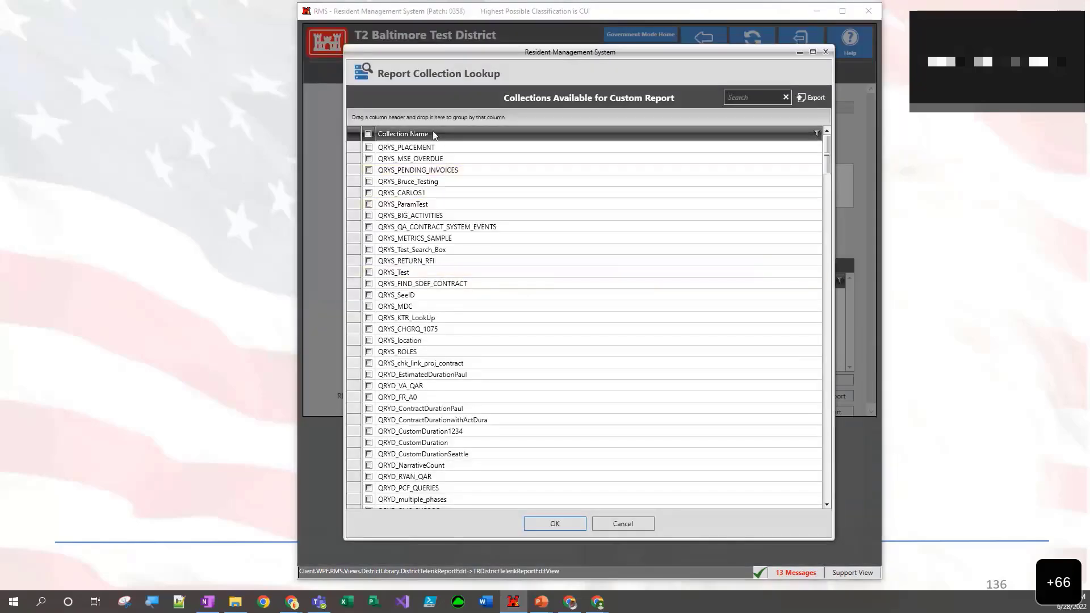
click(734, 100)
text(TTT)
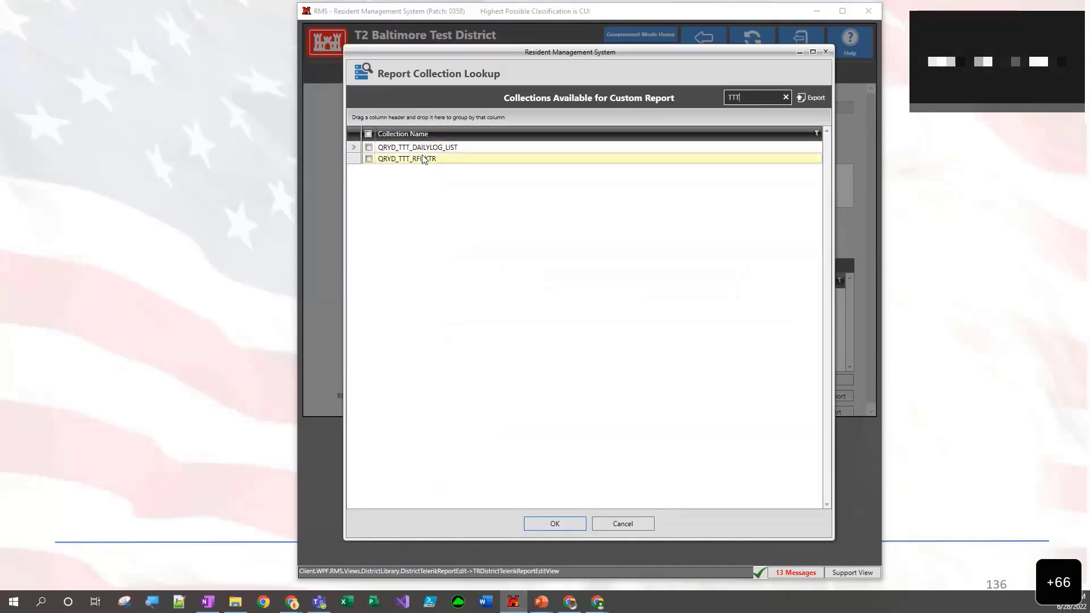
click(371, 161)
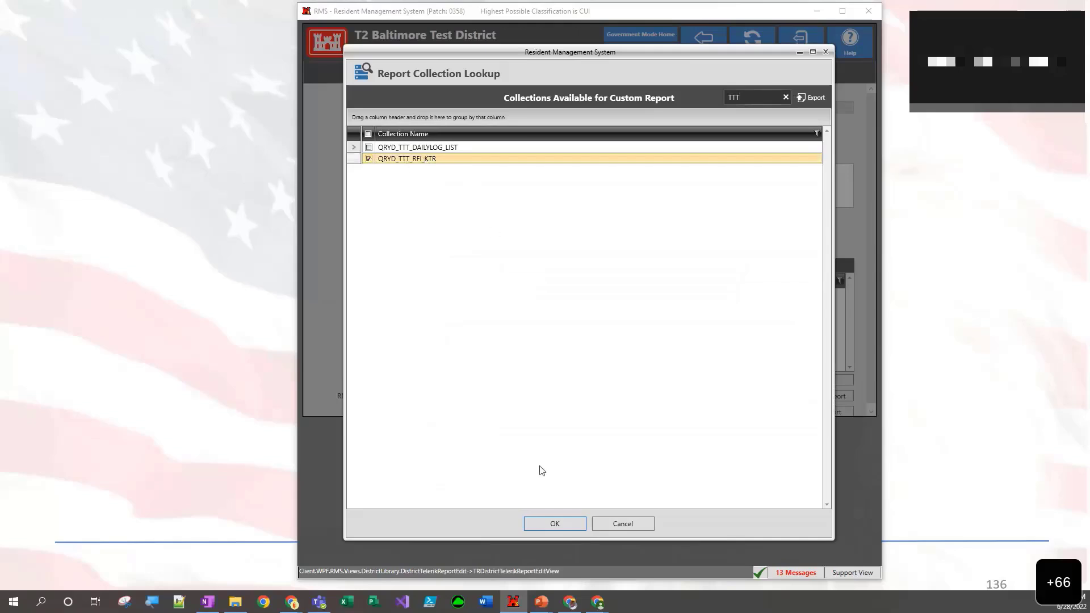
click(563, 523)
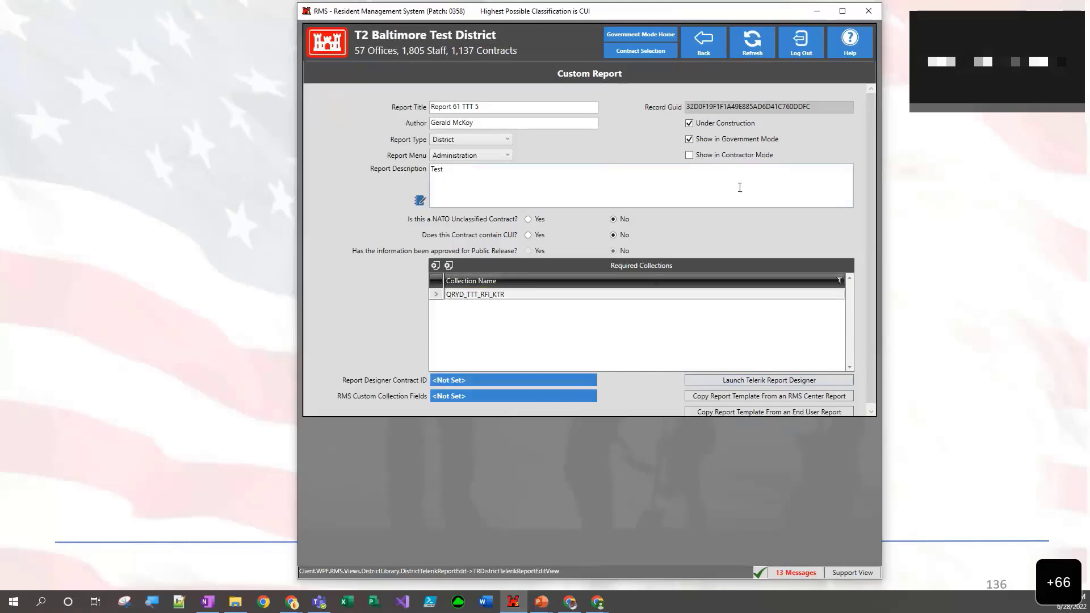
- Launch the Telerik Report Designer for the report, running the query for office Baltimore ** TEST ** Area and overwriting the existing template file
click(451, 386)
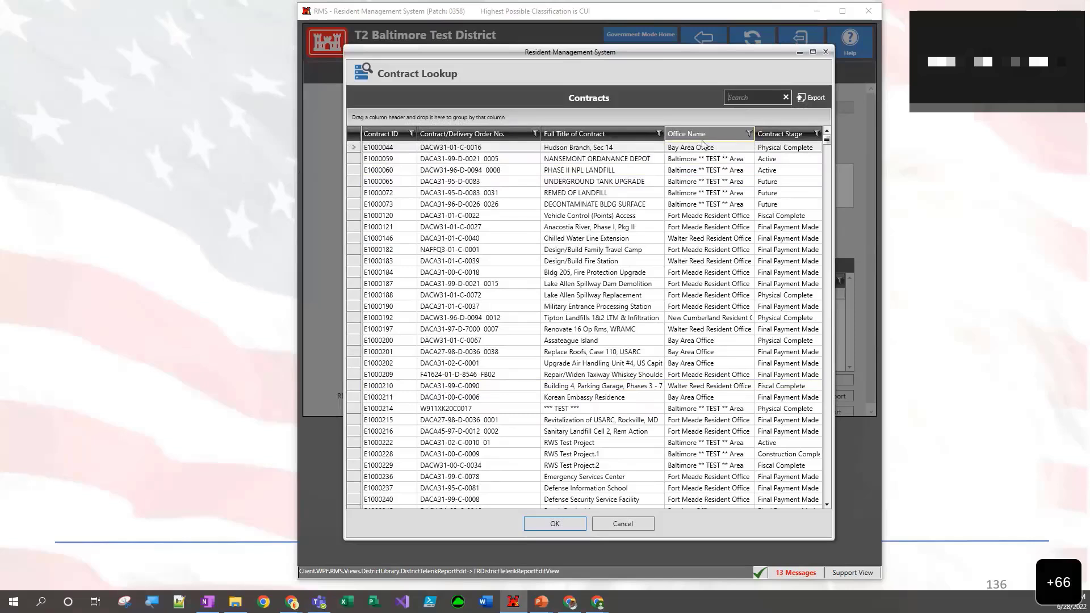
click(768, 99)
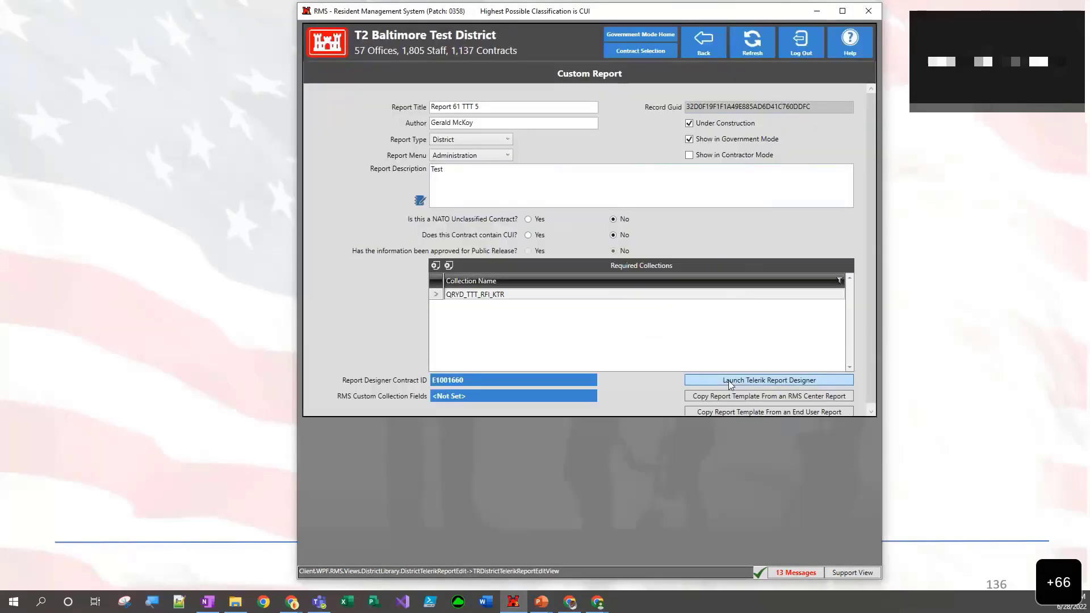
click(730, 385)
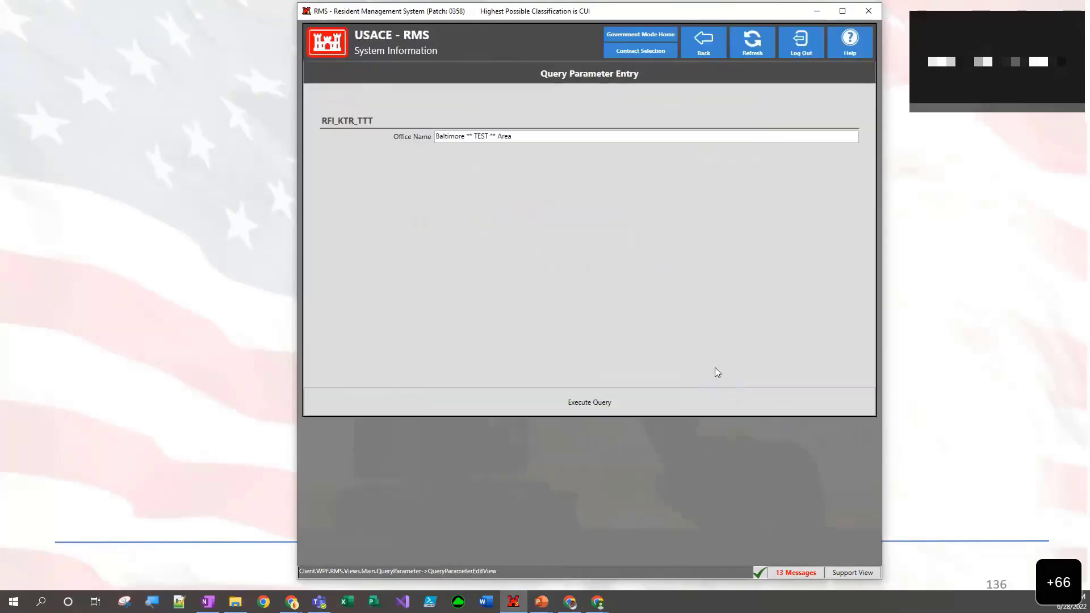
click(602, 407)
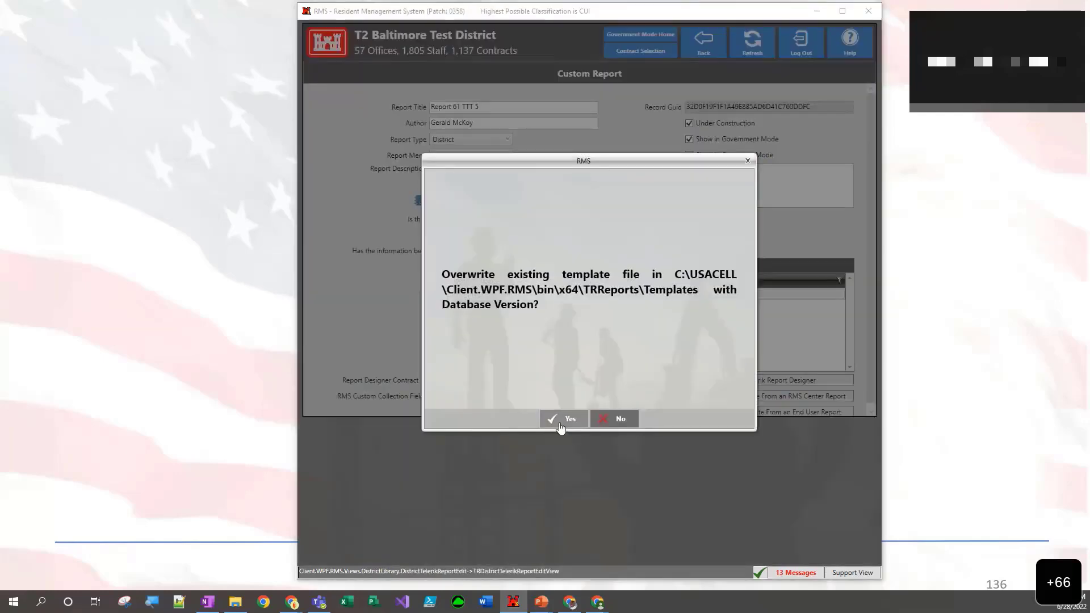
click(561, 425)
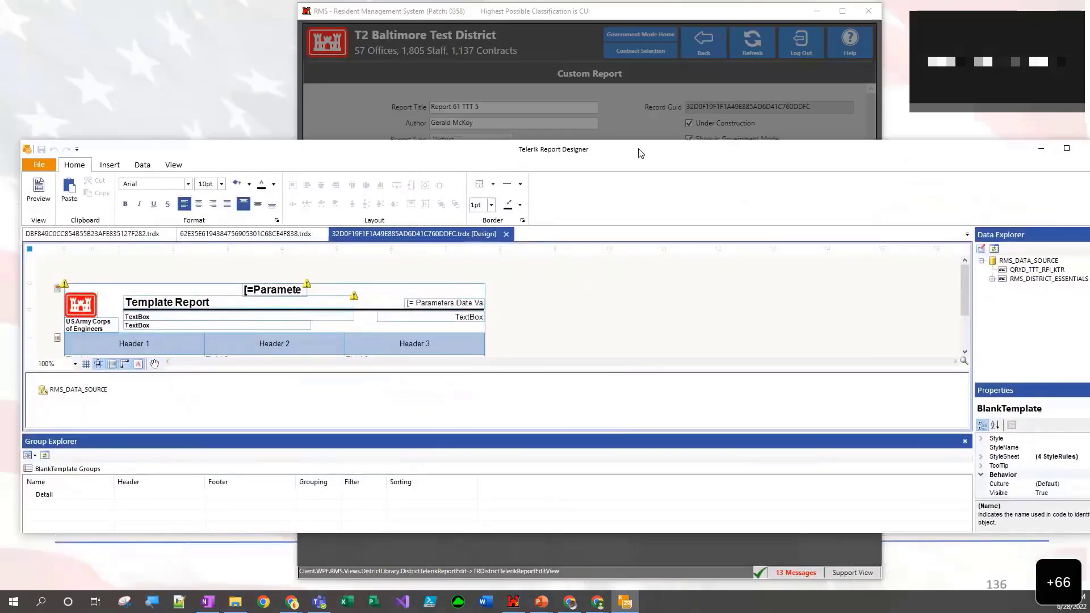
- Maximize the report designer, widen the data explorer and expand RMS_DISTRICT_ESSENTIALS to locate its district_name field
double_click(640, 152)
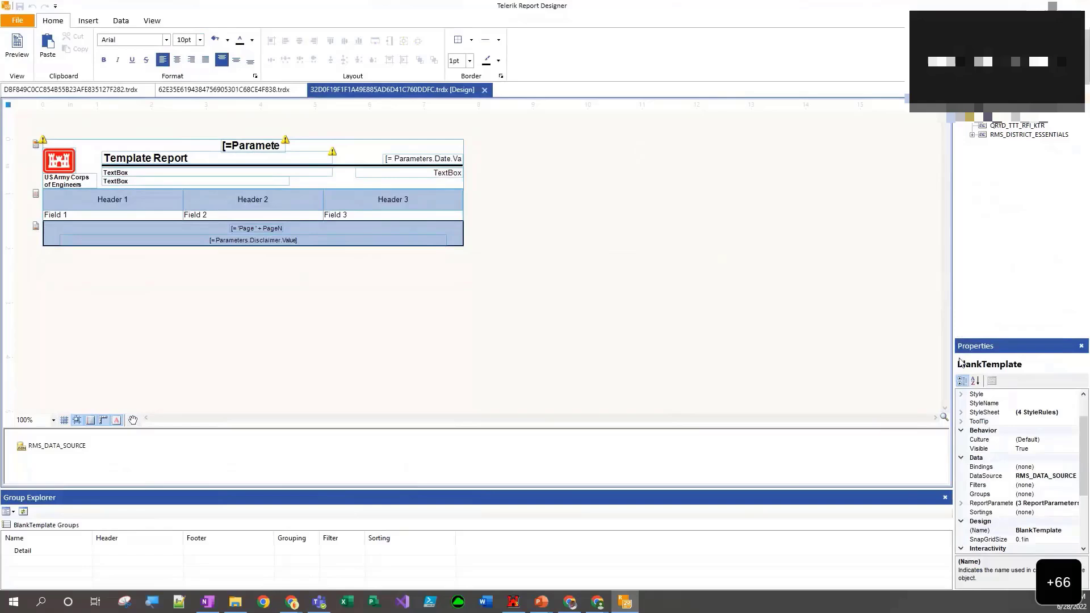
drag(954, 332, 704, 330)
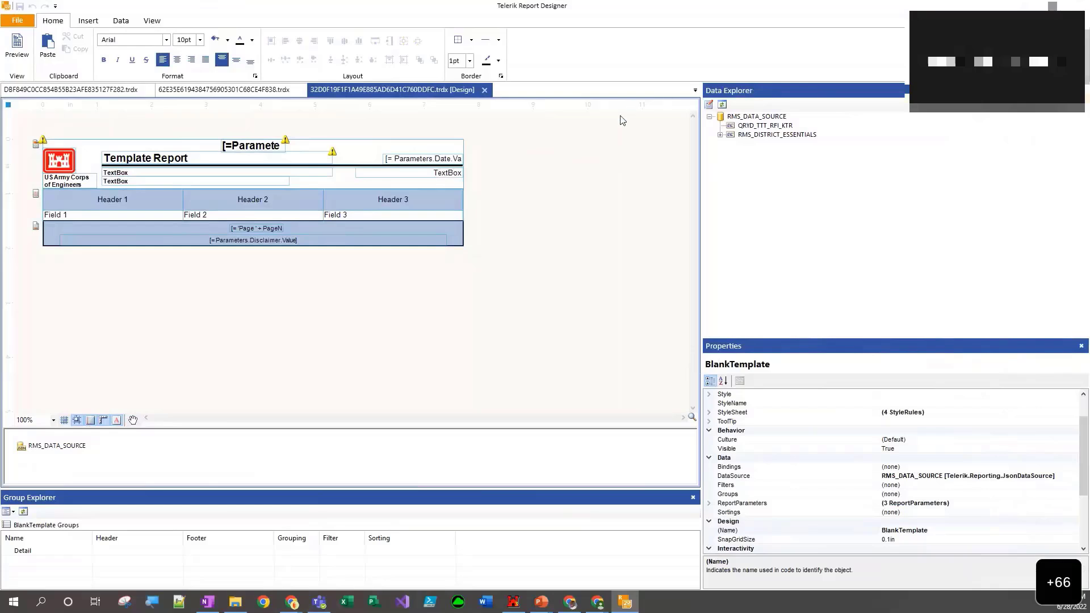
click(751, 126)
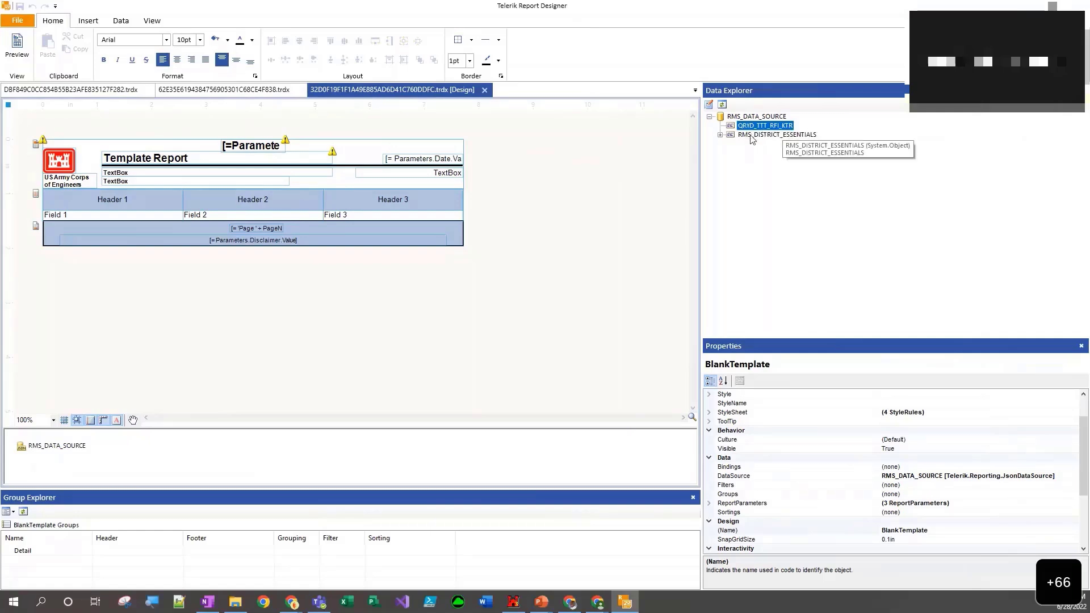
click(750, 137)
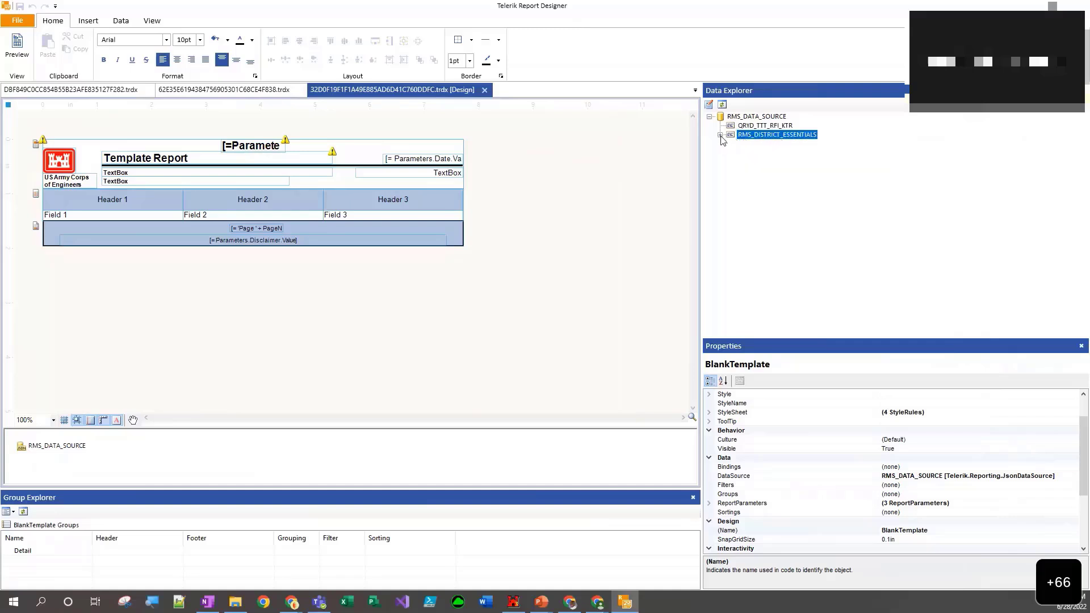
click(720, 136)
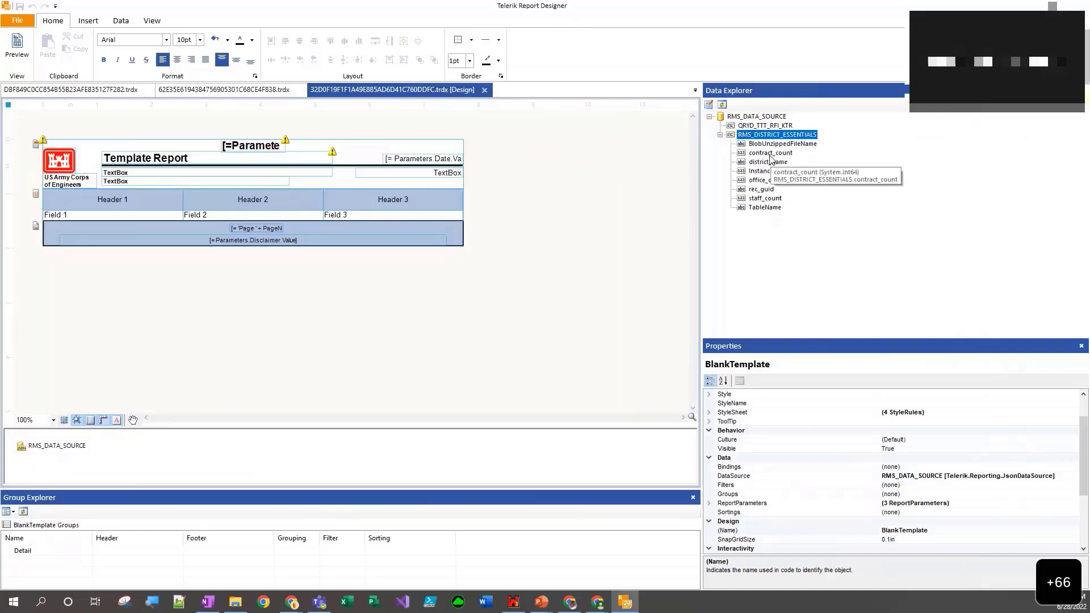
click(770, 161)
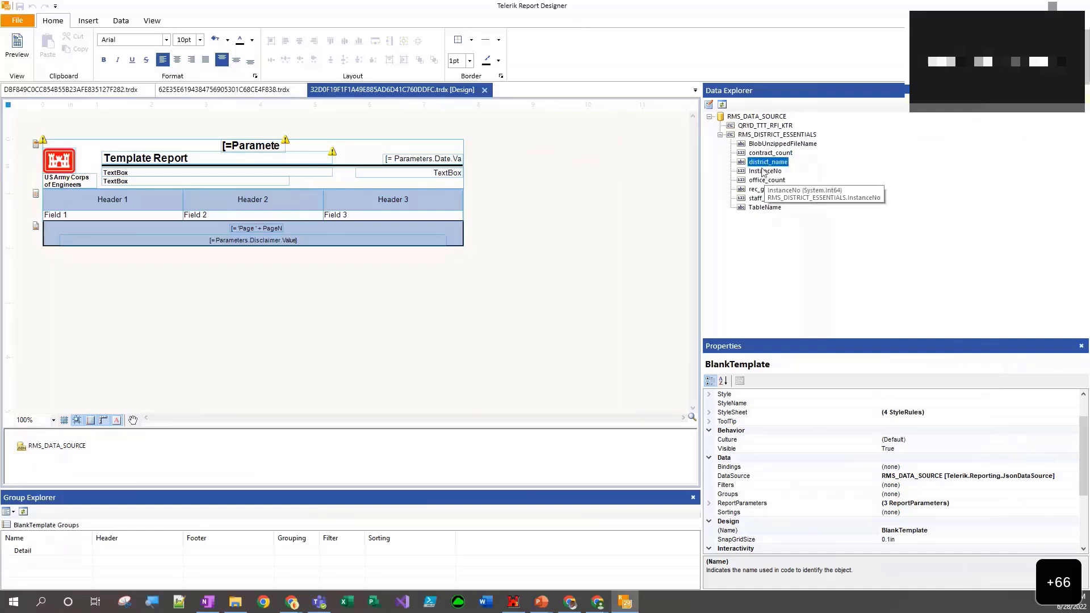
- Replace the text box directly below the Template Report title with the district_name field from RMS_DISTRICT_ESSENTIALS, and check it in a preview
click(312, 171)
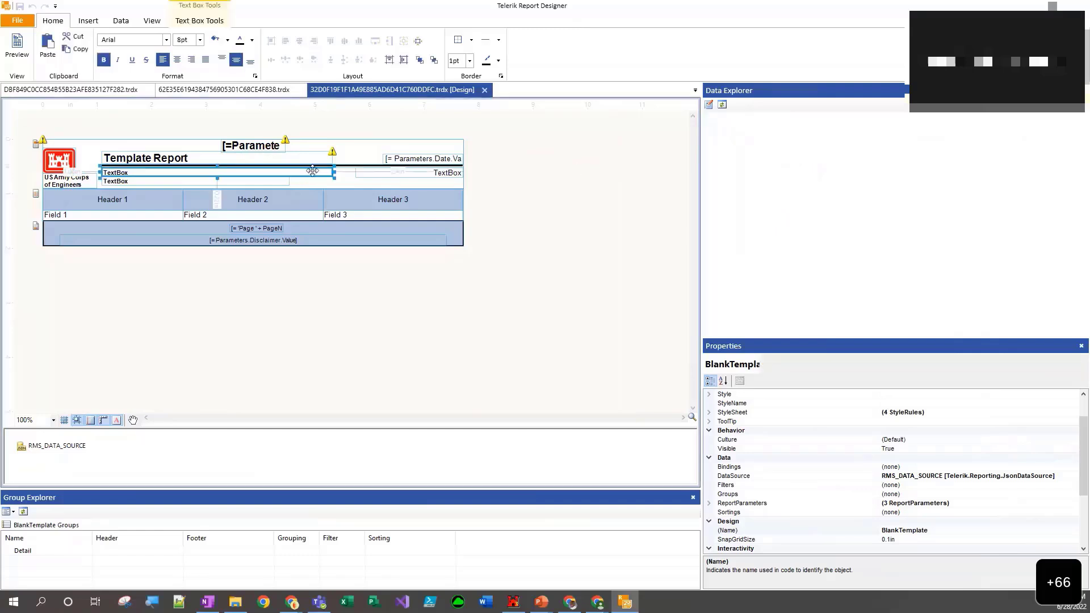
key(Delete)
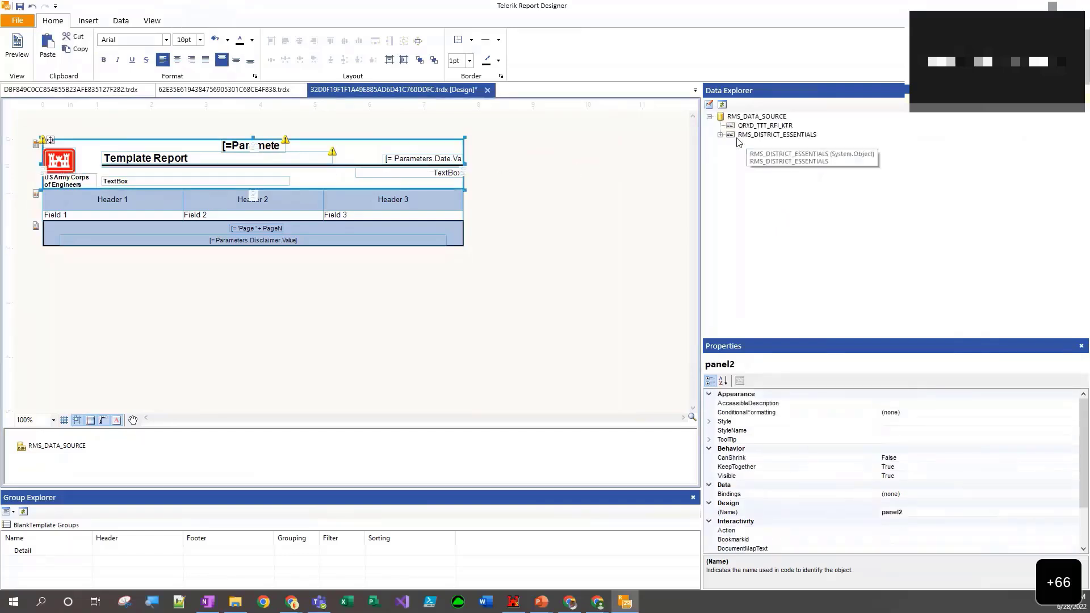
click(720, 135)
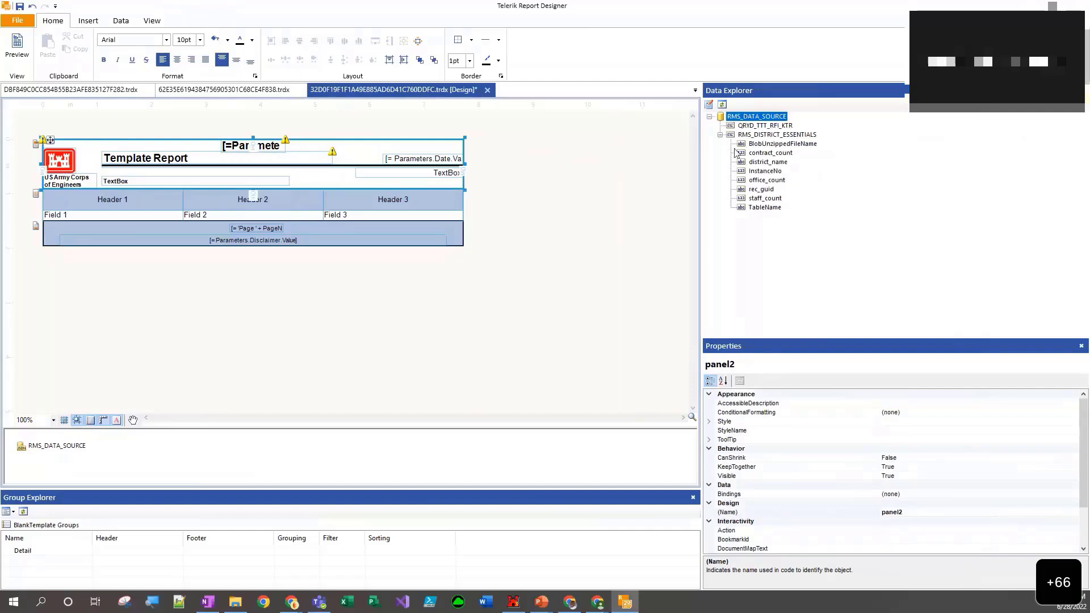
drag(756, 167, 306, 172)
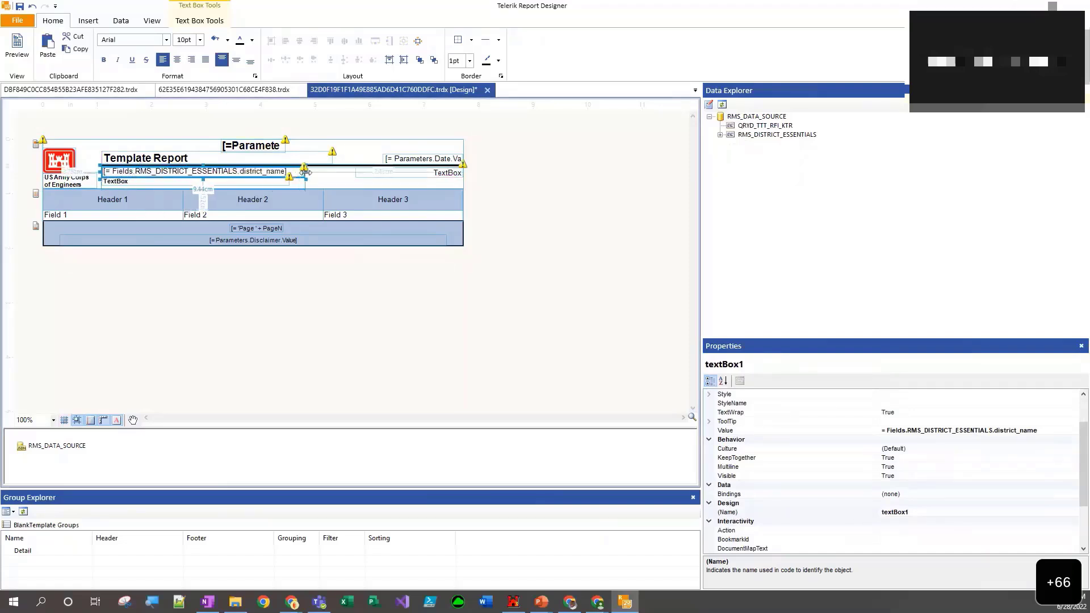
click(18, 52)
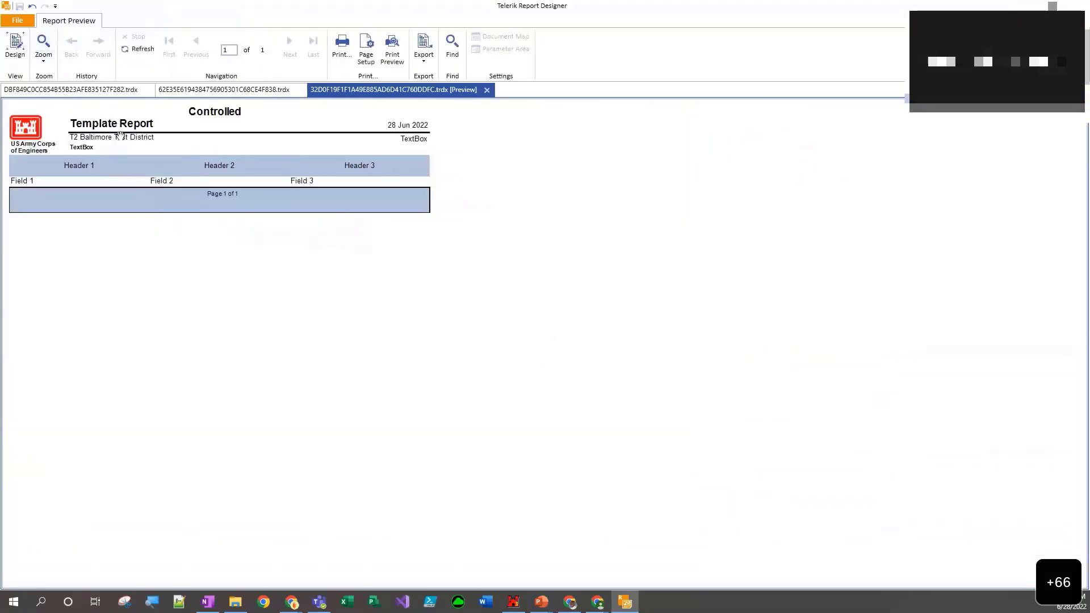
click(16, 45)
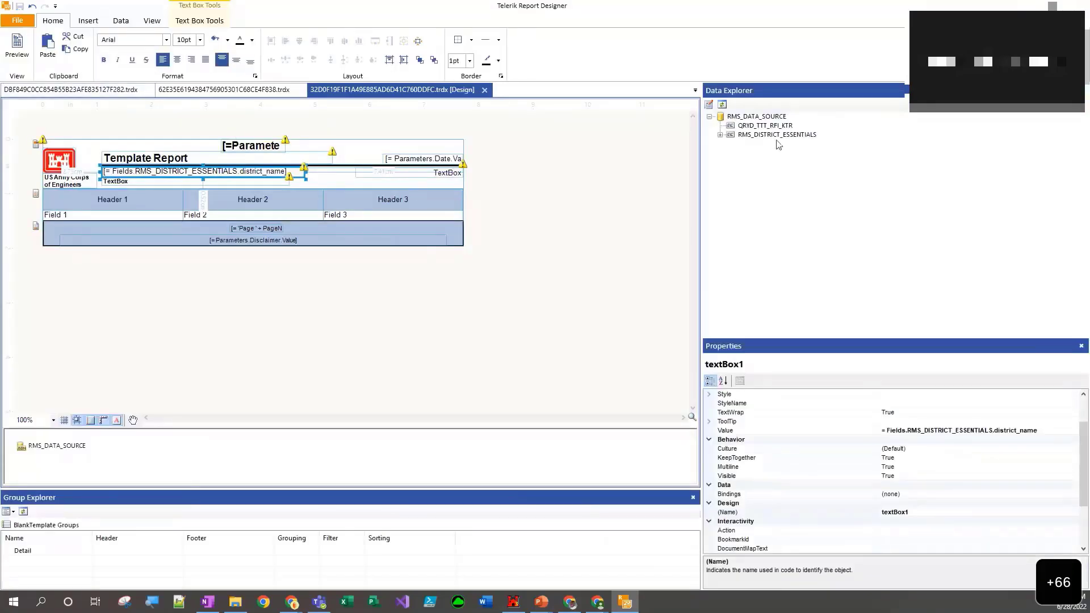
- Add a binding to the header and field table that sets its DataSource to = Fields.QRYD_TTT_RFI_KTR
click(40, 207)
click(56, 203)
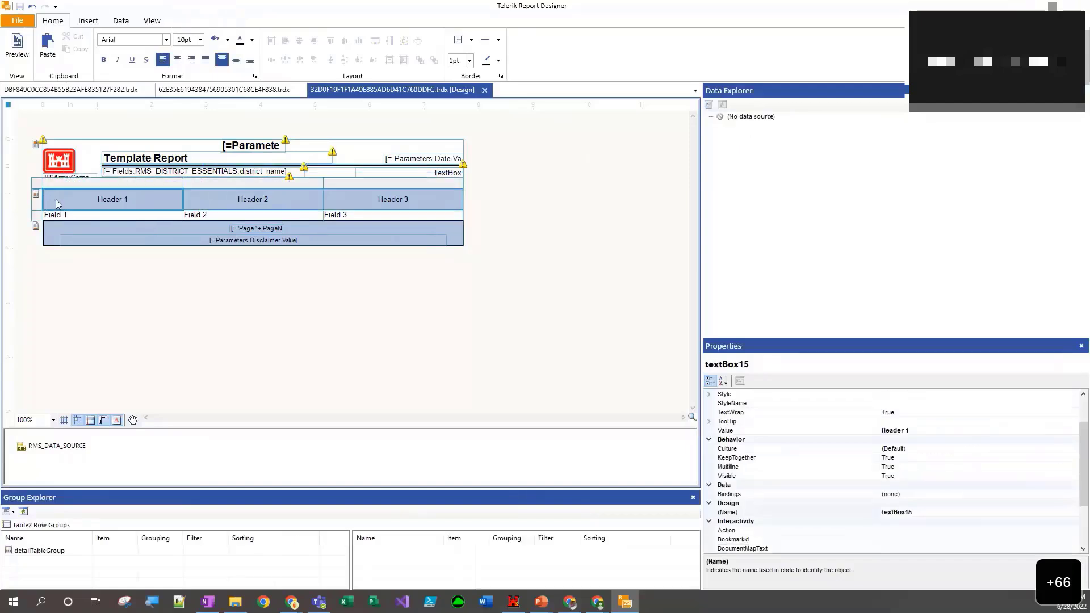
click(37, 187)
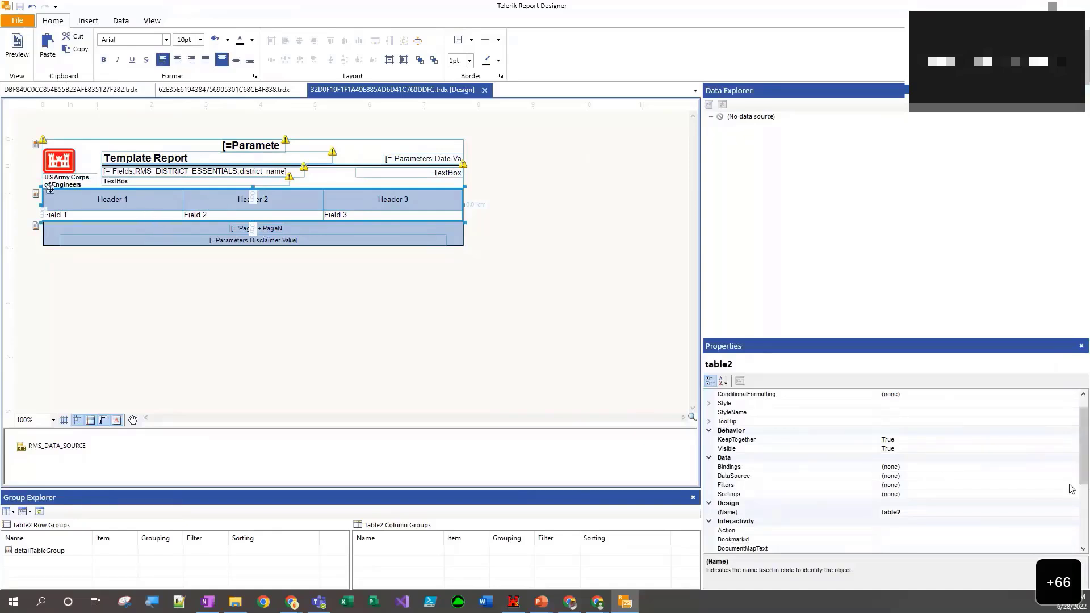
click(711, 459)
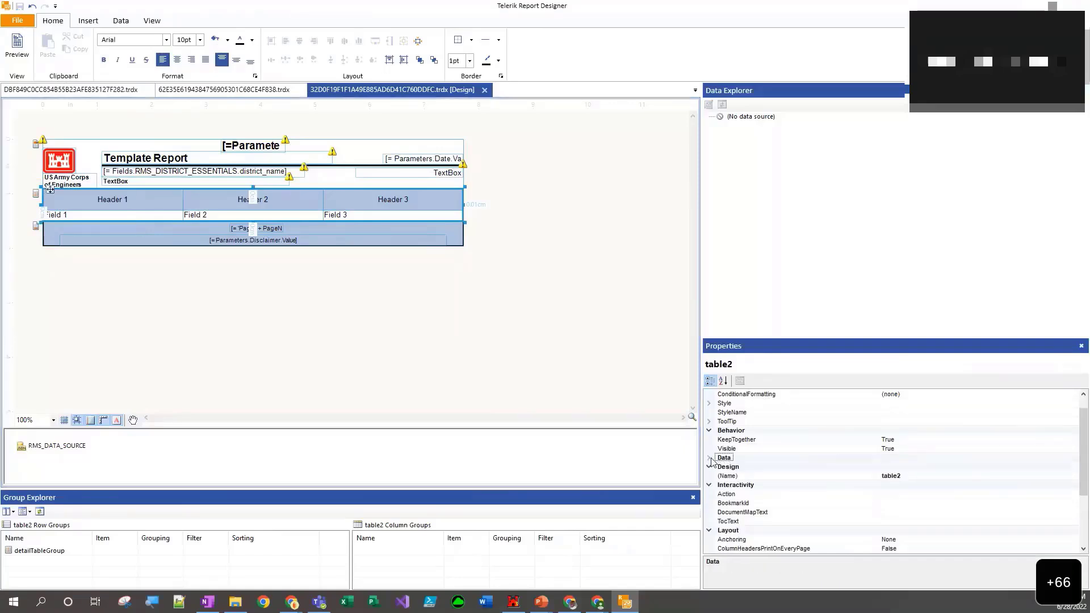
click(711, 459)
click(736, 467)
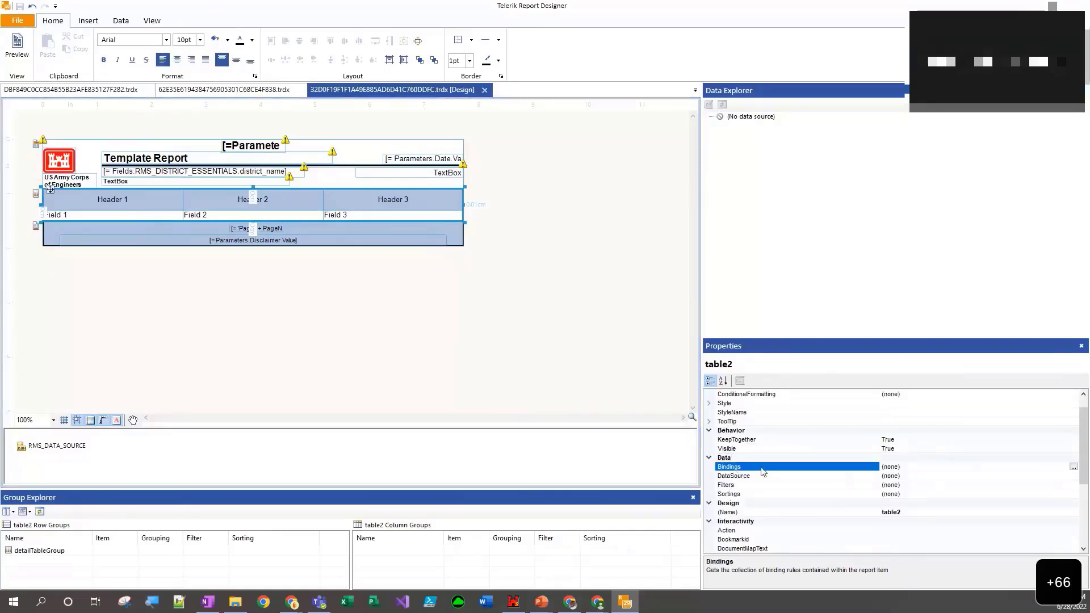
click(1072, 467)
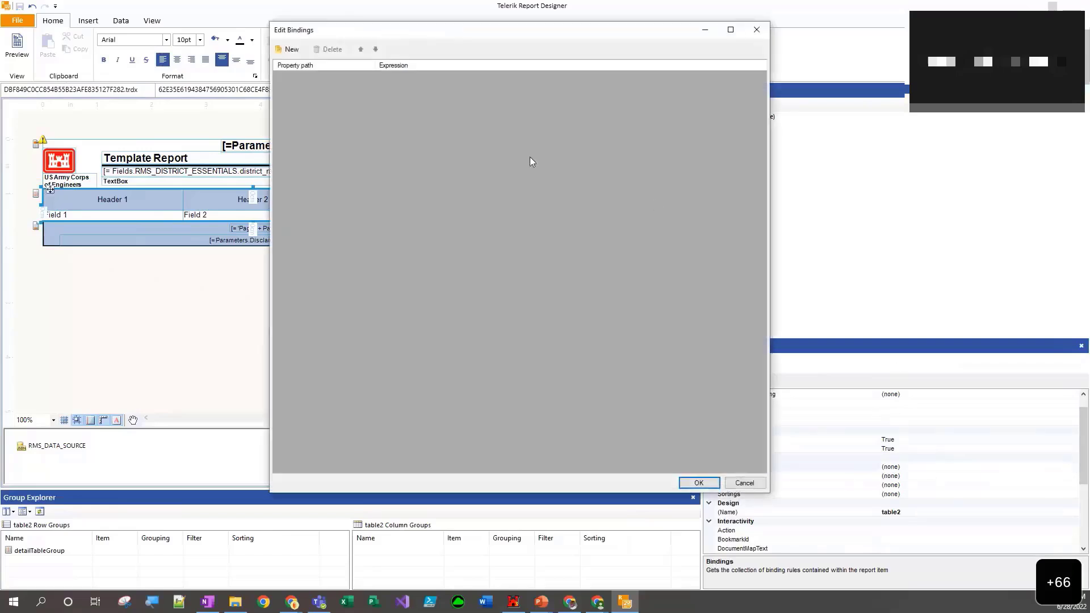
click(290, 51)
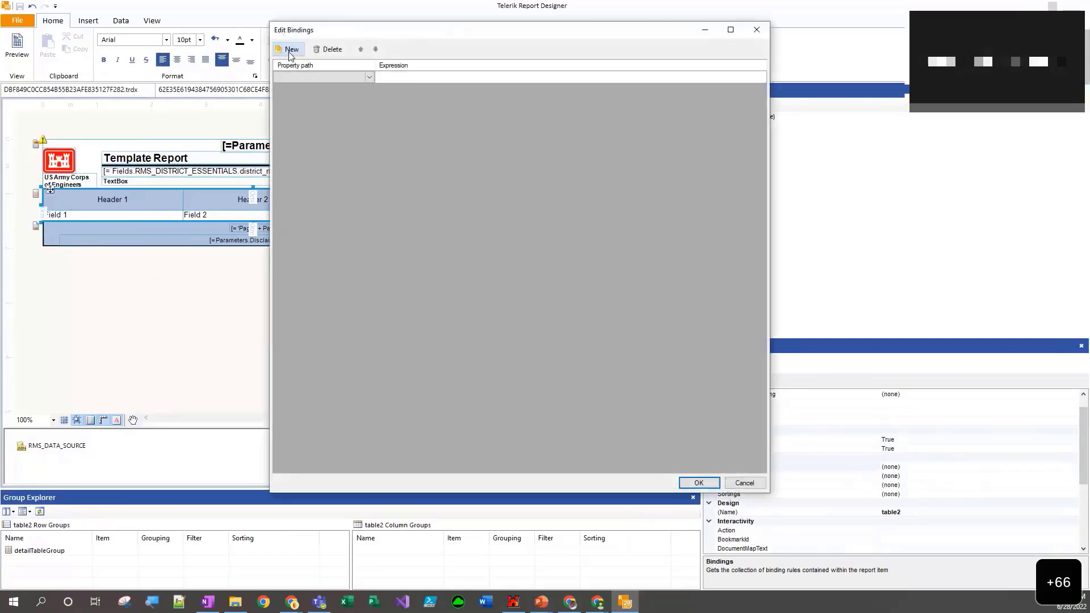
click(369, 78)
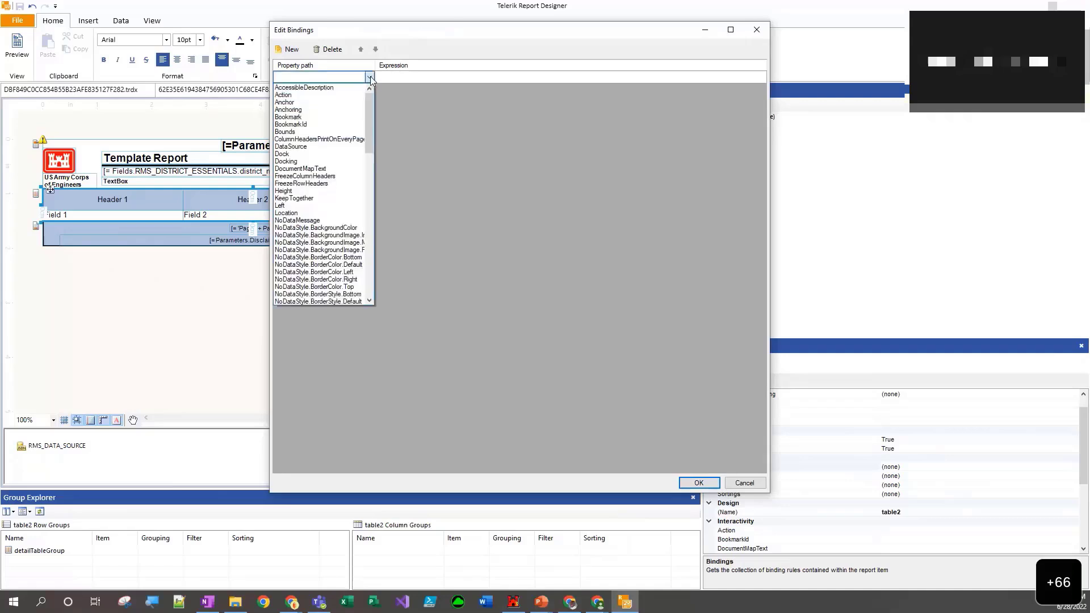
click(306, 146)
click(460, 76)
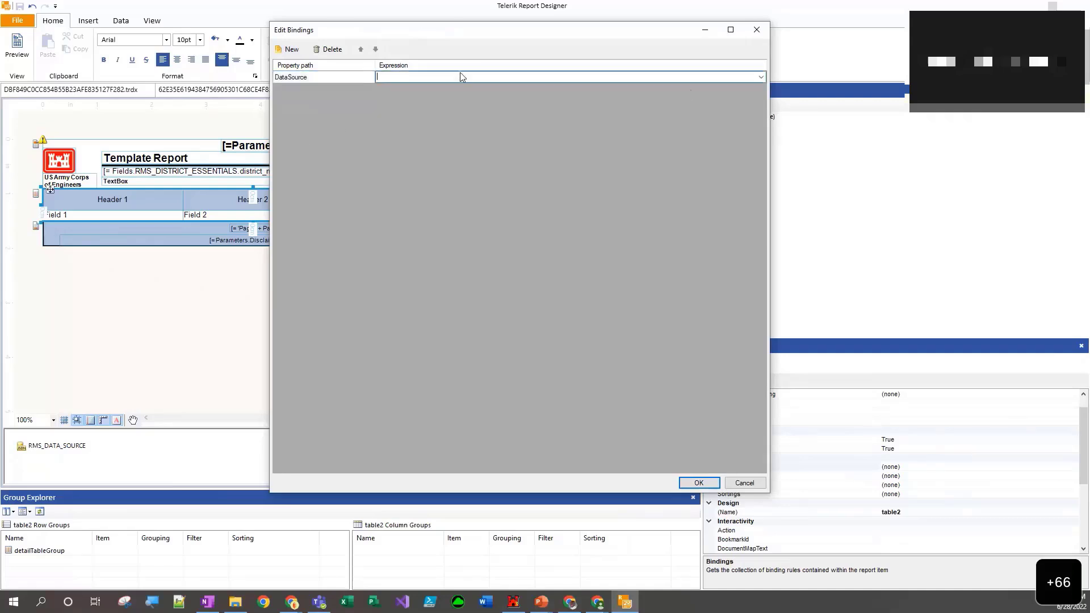
click(761, 77)
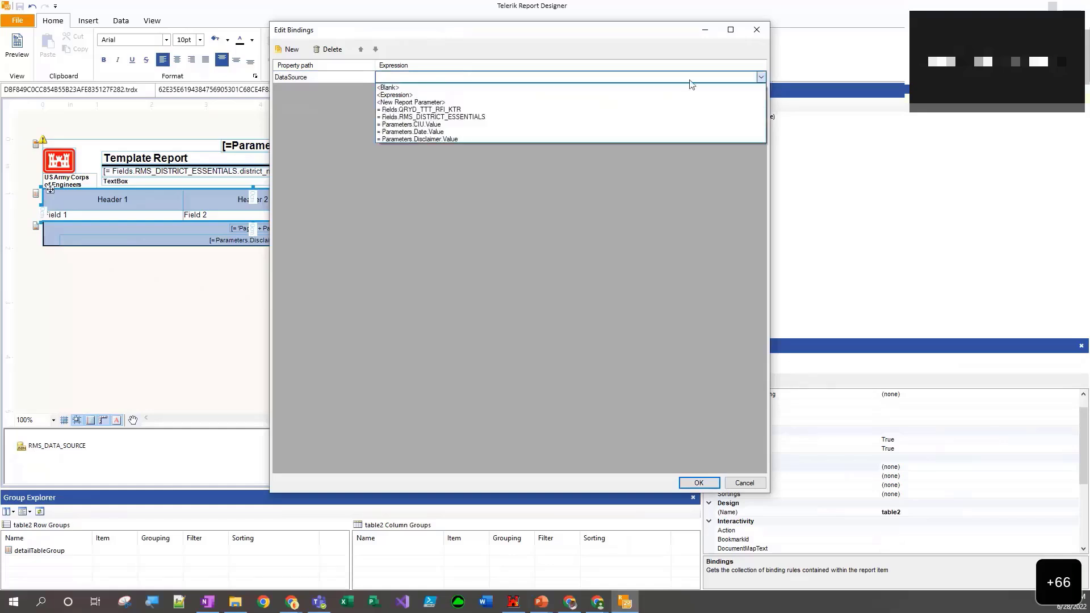
click(423, 110)
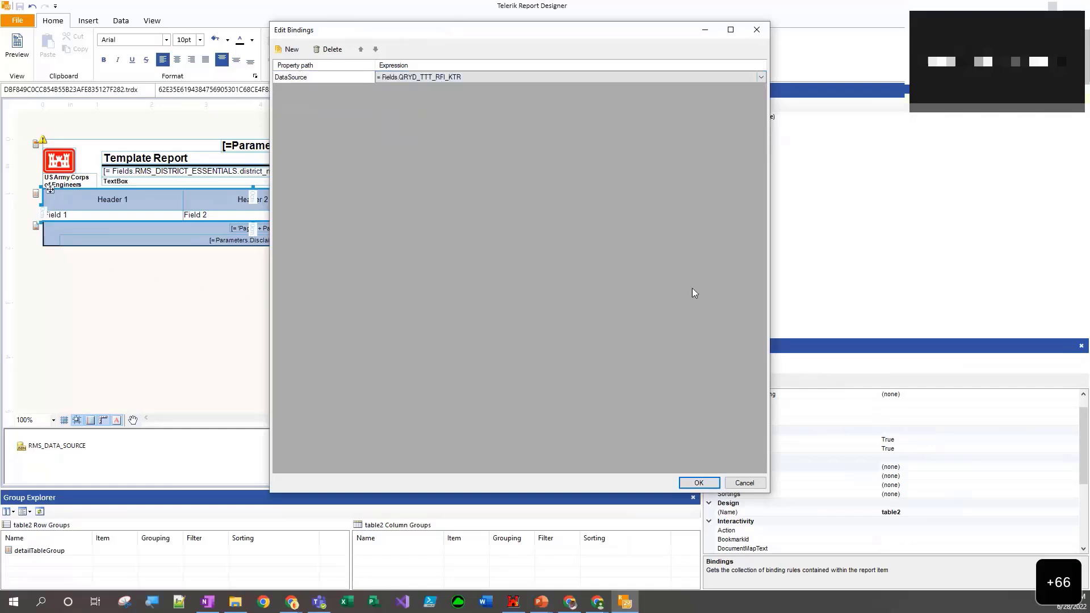
click(698, 483)
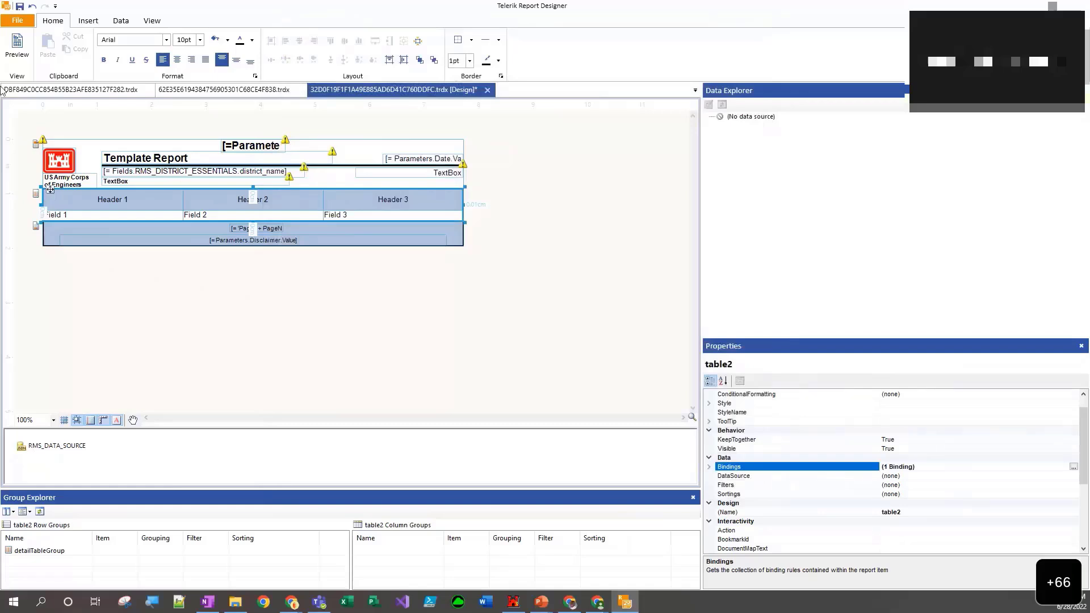
- Replace the table's Field 1 text with =Fields.date_submitted, preview the report and return to the design view
click(101, 218)
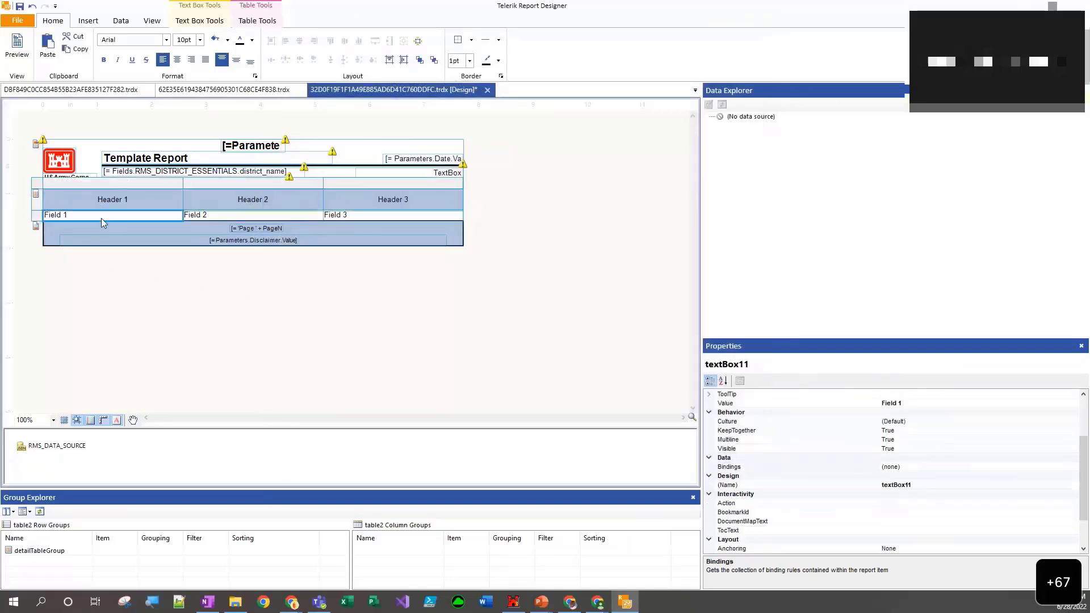
double_click(101, 213)
key(ctrl+a)
key(alt+Tab)
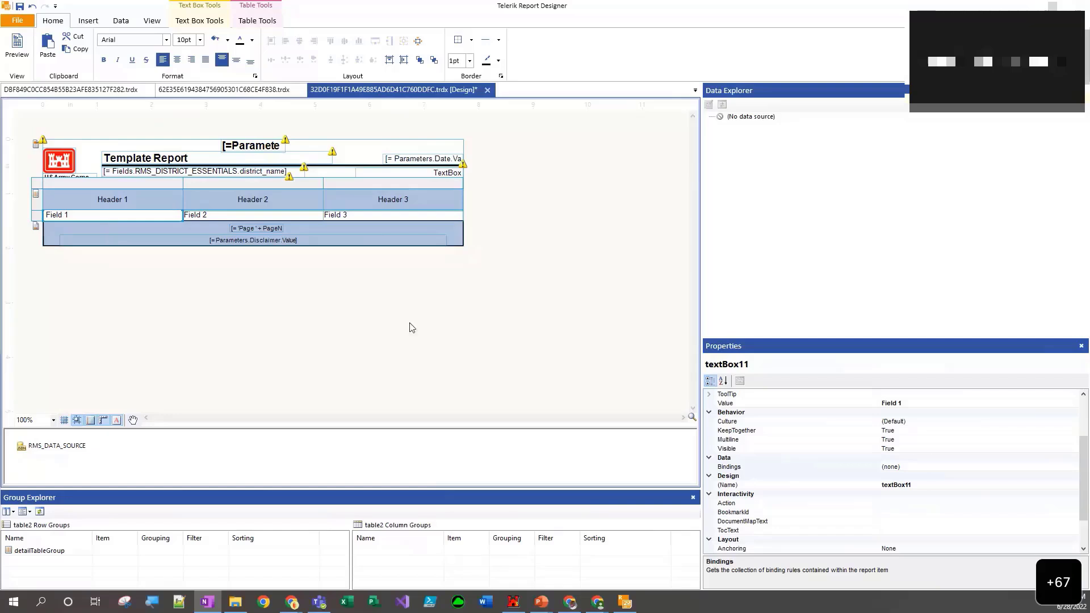
click(146, 214)
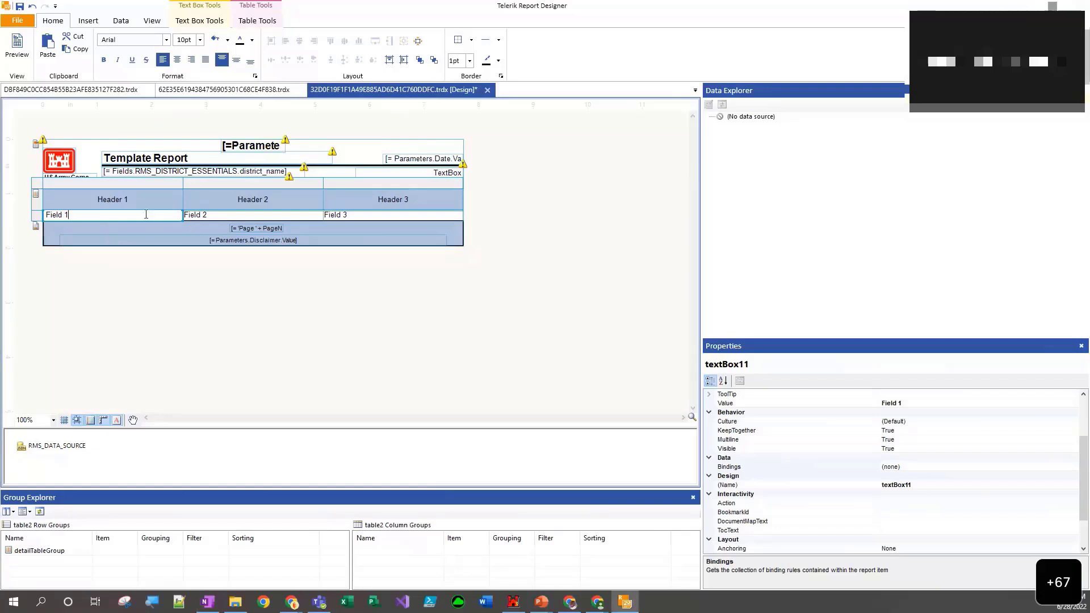
key(ctrl+a)
text(=Fields.date_subm)
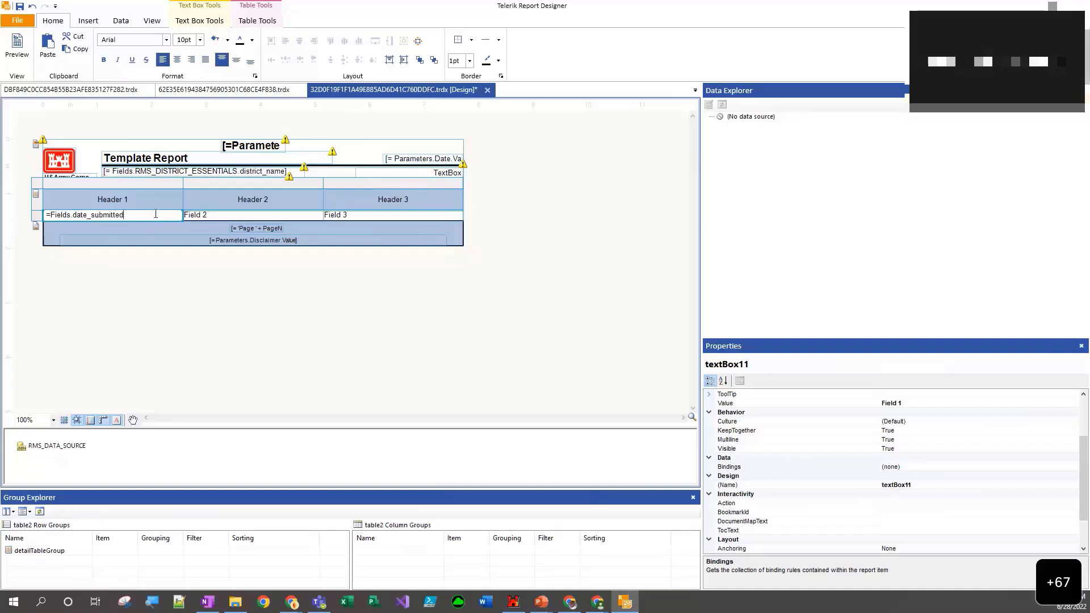
click(26, 54)
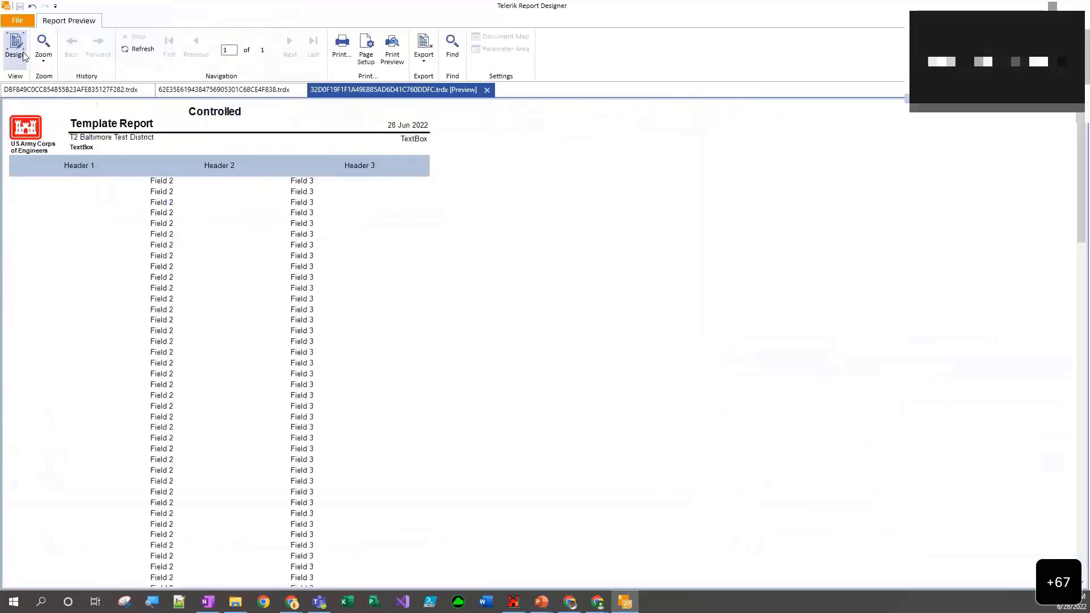
click(15, 50)
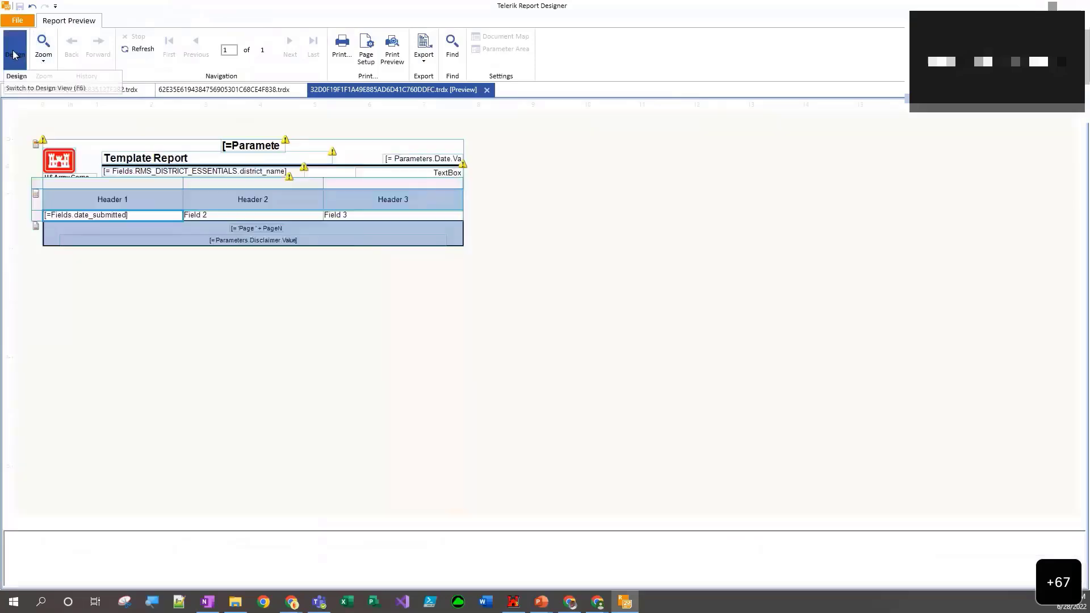
- Change the field name in the first detail cell to uppercase so the expression reads =Fields.DATE_SUBMITTED
double_click(96, 217)
click(89, 216)
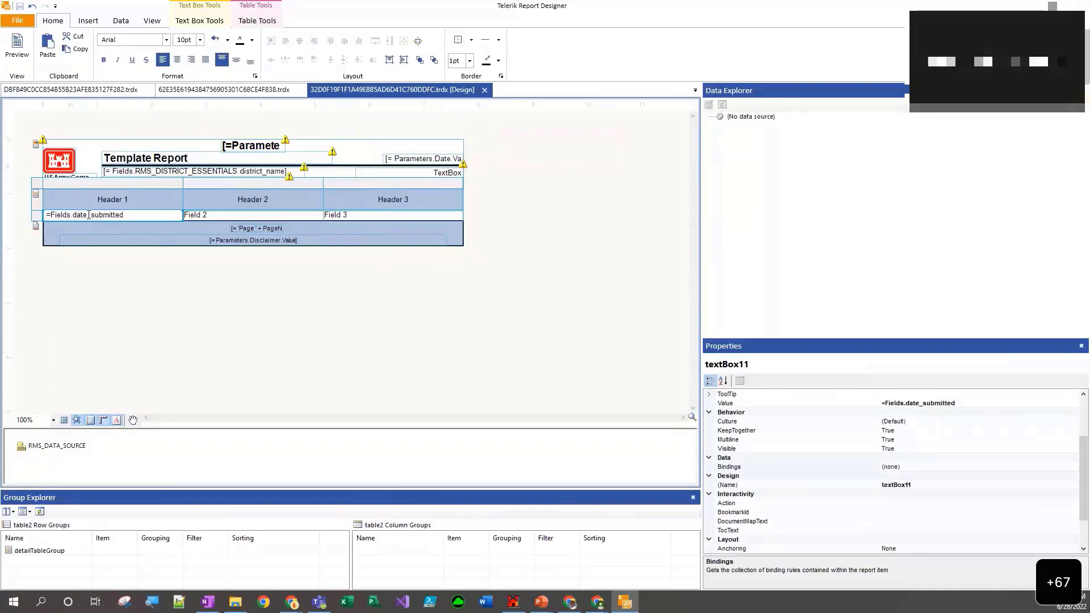
double_click(89, 215)
text(DATE_SUBMITTED)
- Preview the date column, replace the table's Field 2 text with =Fields.RFI_NO, and check it in another preview
click(15, 48)
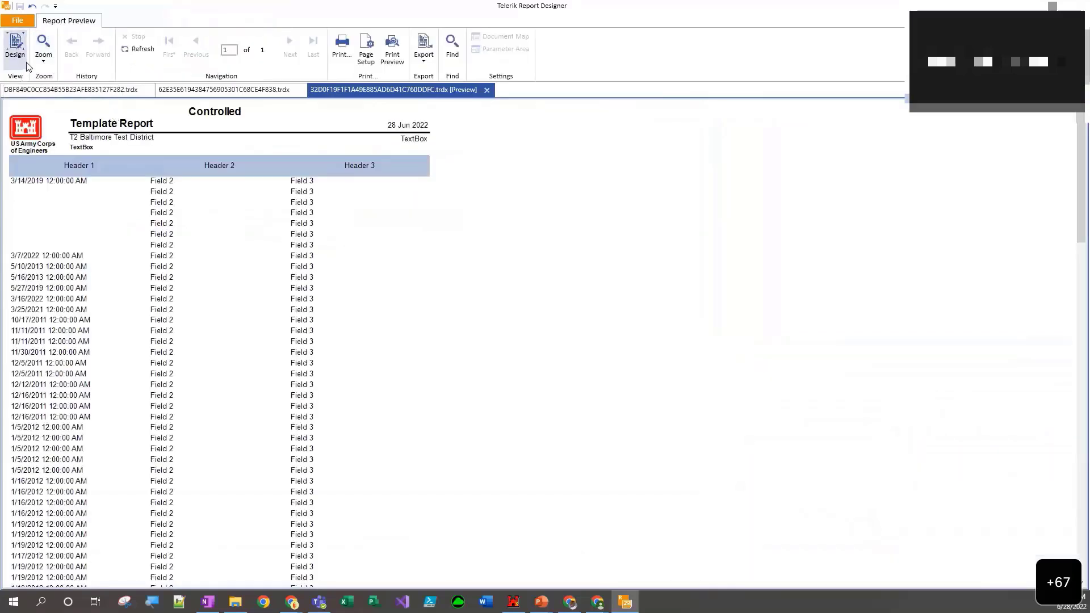
click(17, 50)
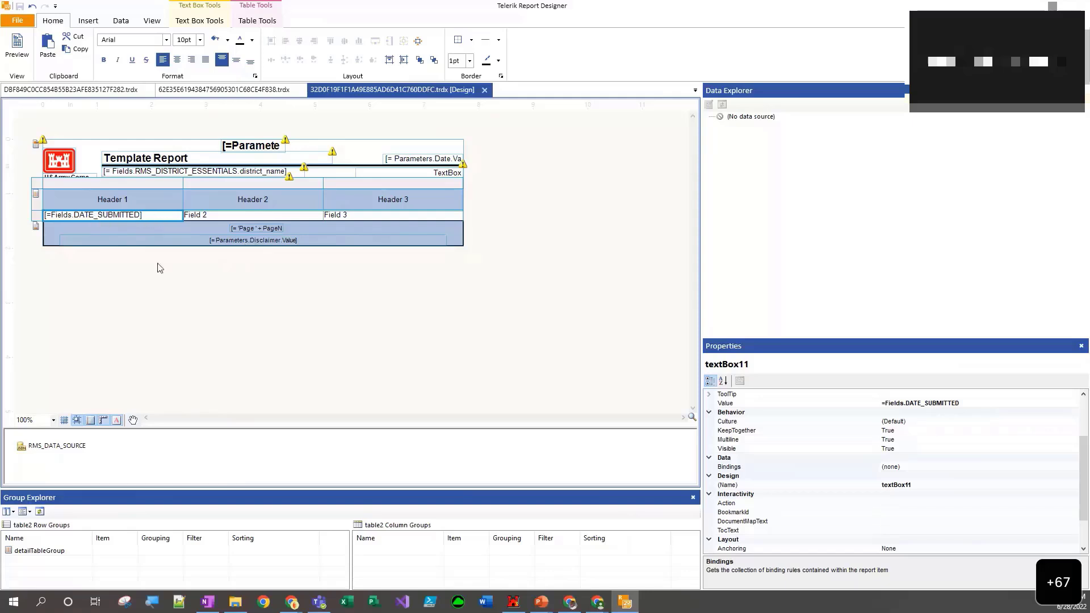
click(204, 216)
click(212, 215)
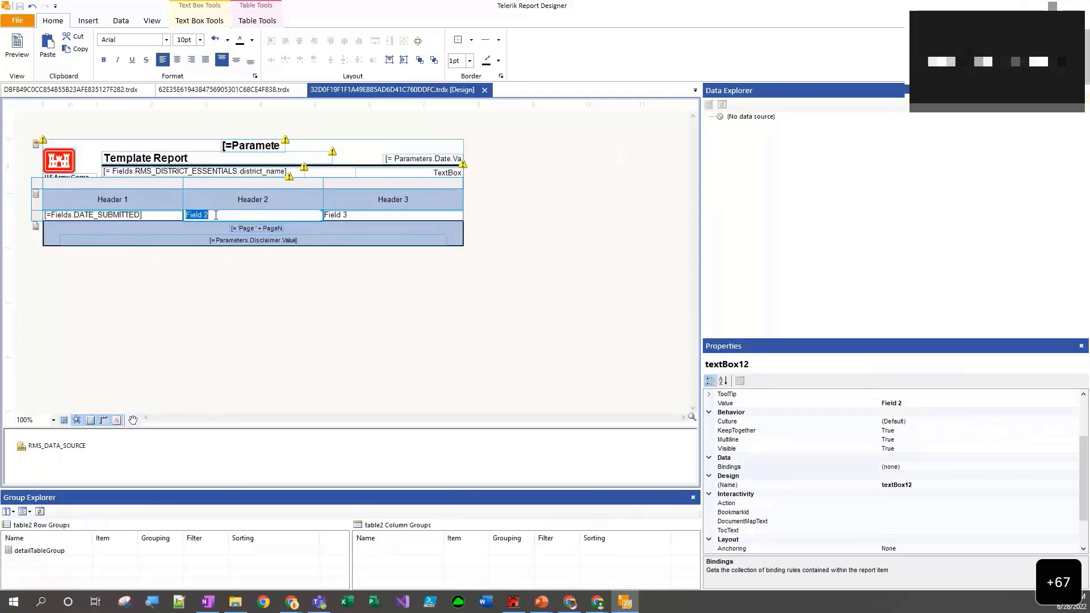
text(=Fields.RFI_NO)
click(7, 50)
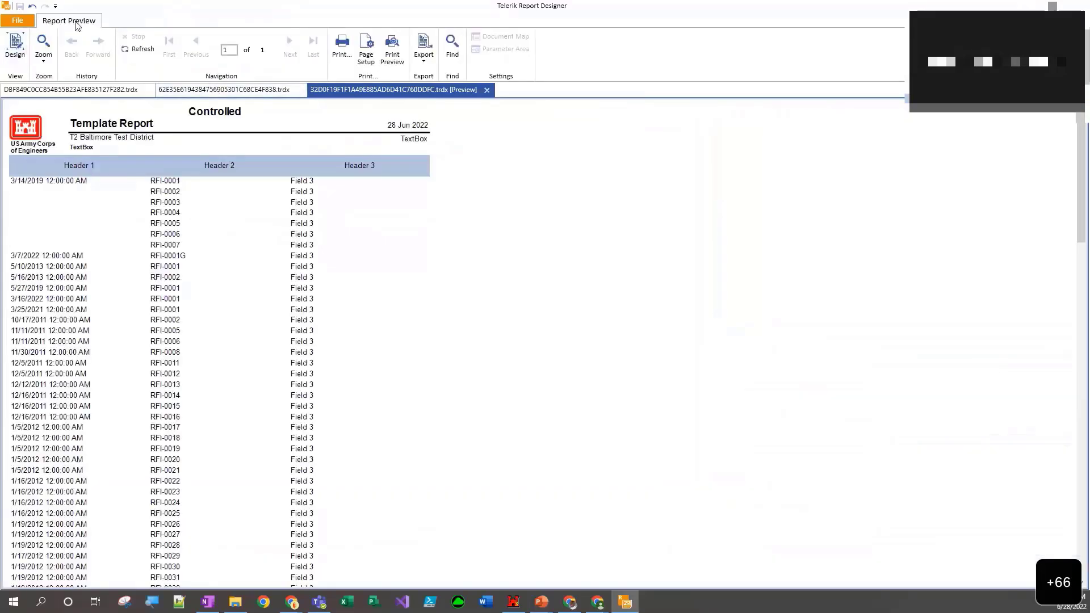
click(15, 45)
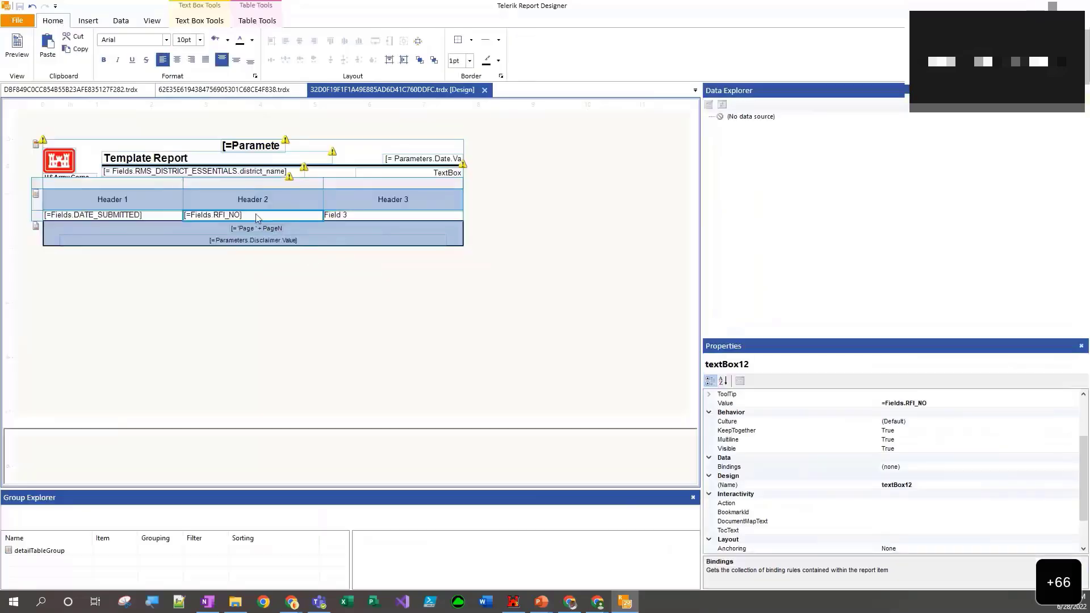
- Try the lowercase expression =Fields.rfi_no in the second detail cell and preview the report
double_click(251, 215)
click(251, 219)
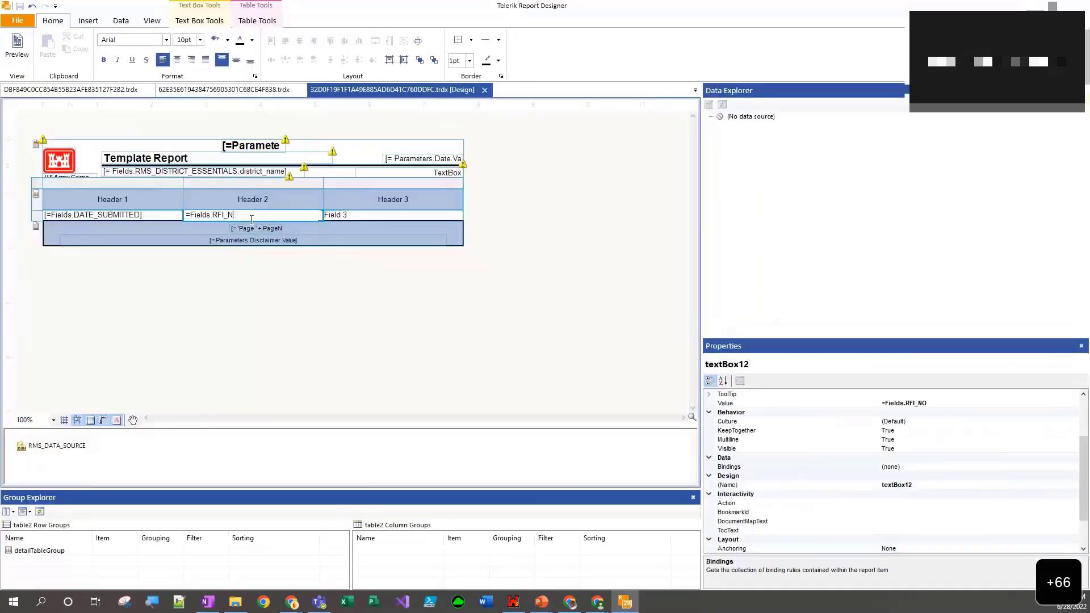
key(BackSpace)
key(BackSpace)
key(BackSpace)
key(BackSpace)
key(BackSpace)
key(BackSpace)
text(rfi_no)
click(17, 46)
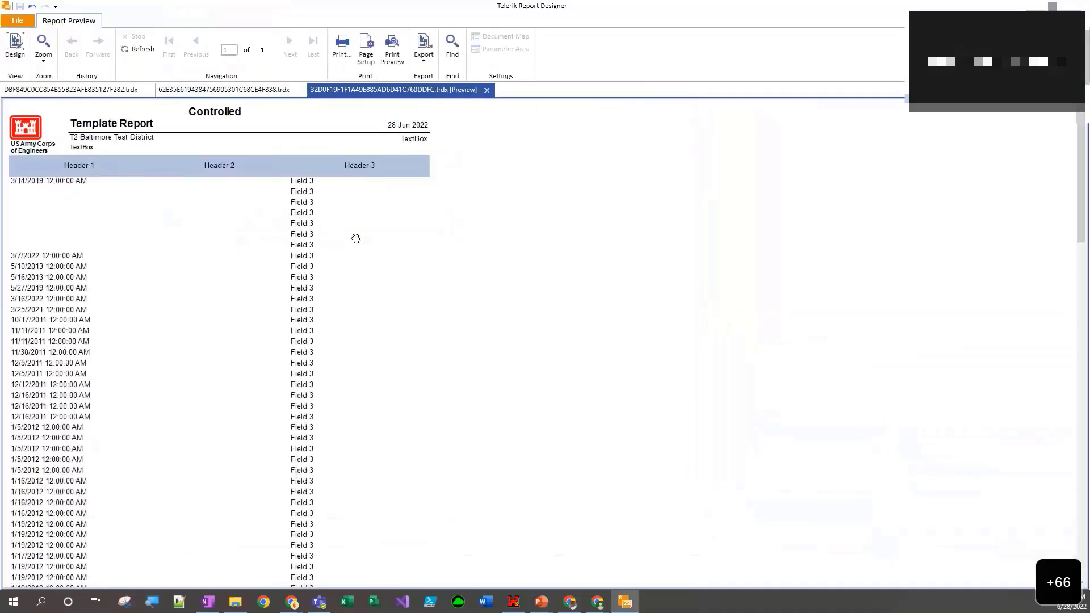
click(18, 60)
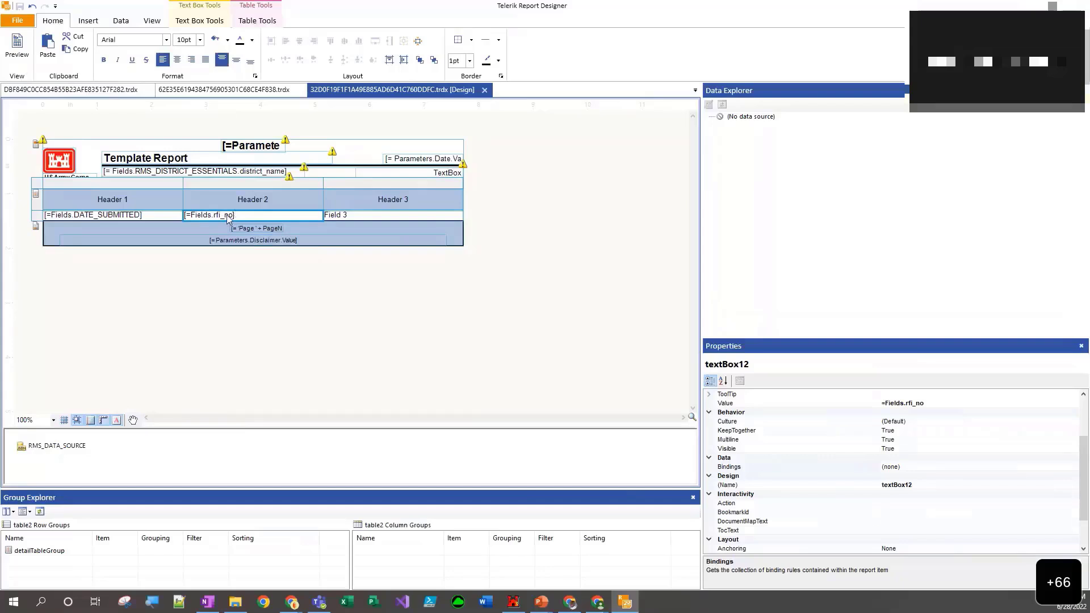
- Change the second detail cell's expression back to uppercase as =Fields.RFI_NO
double_click(228, 217)
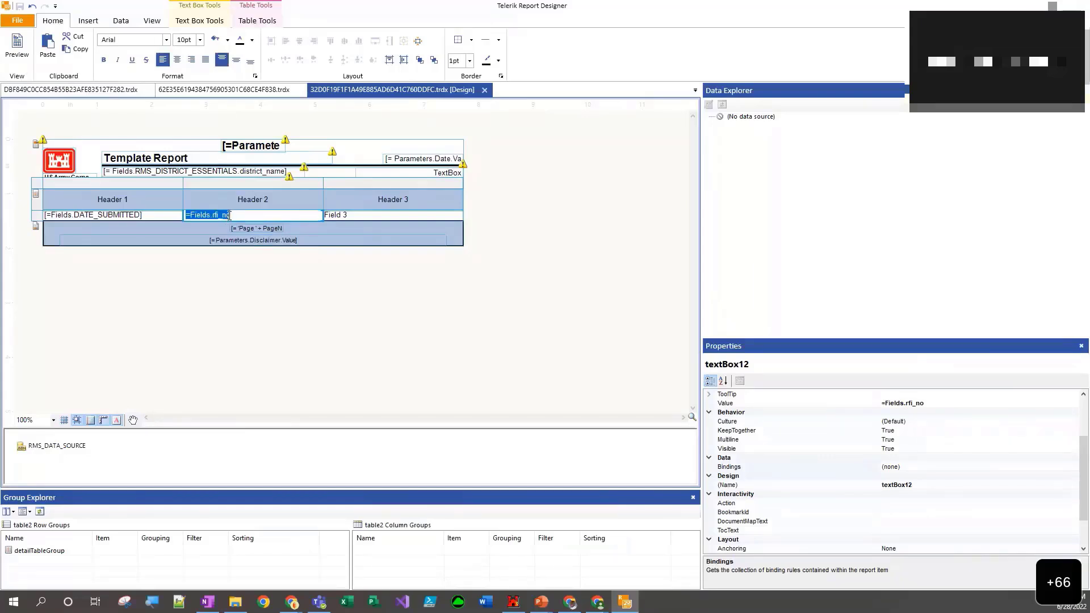
click(229, 216)
text(..)
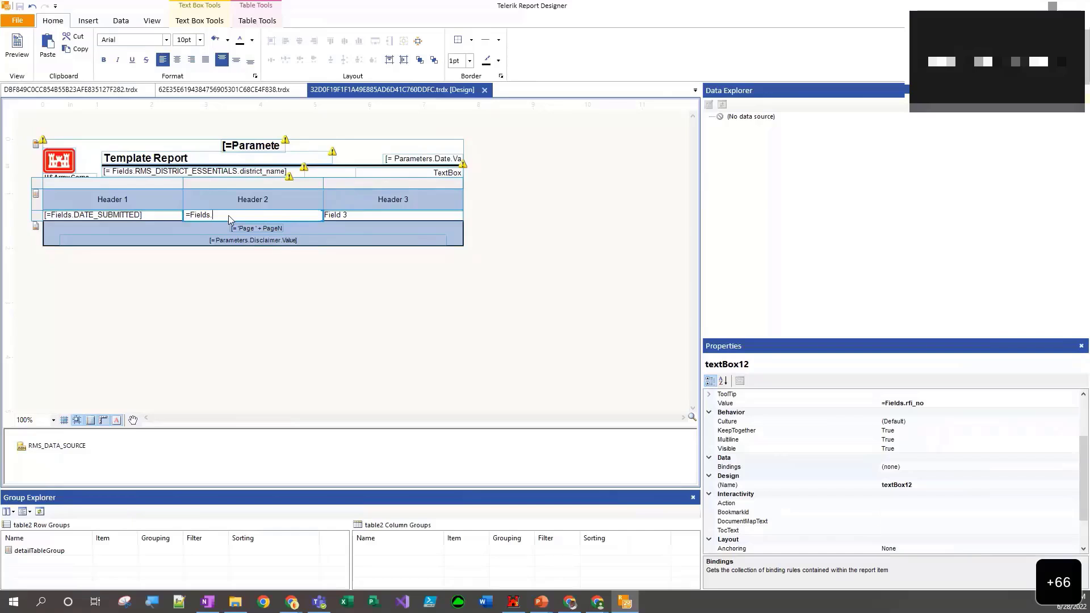
text(RFI_KT)
key(BackSpace)
text(NO)
- Replace the table's Field 3 text with =Fields.RFI_SUBJECT
click(364, 219)
click(355, 216)
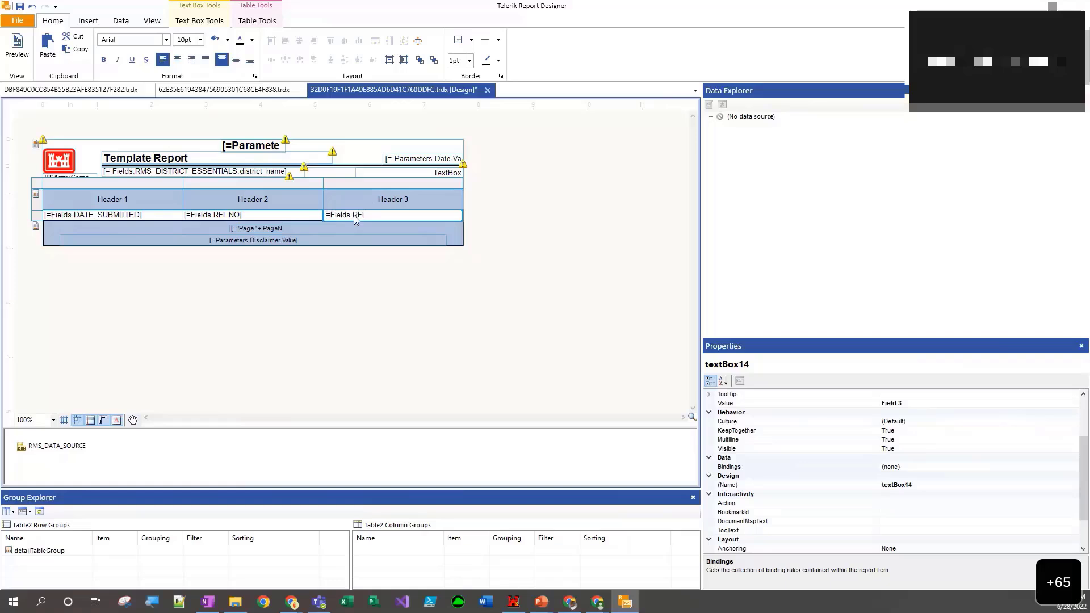
text(=Fields.RFI_SUBJECT)
- Preview the report, examine the date, RFI number and subject rows down the page, and return to the design view
click(27, 59)
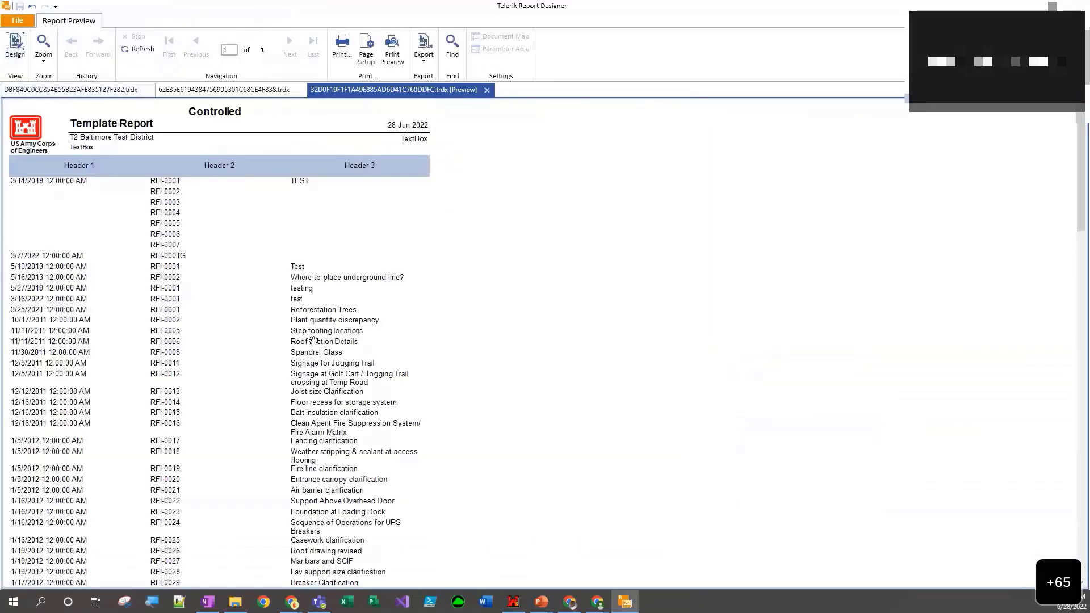
scroll(333, 319, down, 1)
scroll(333, 319, down, 8)
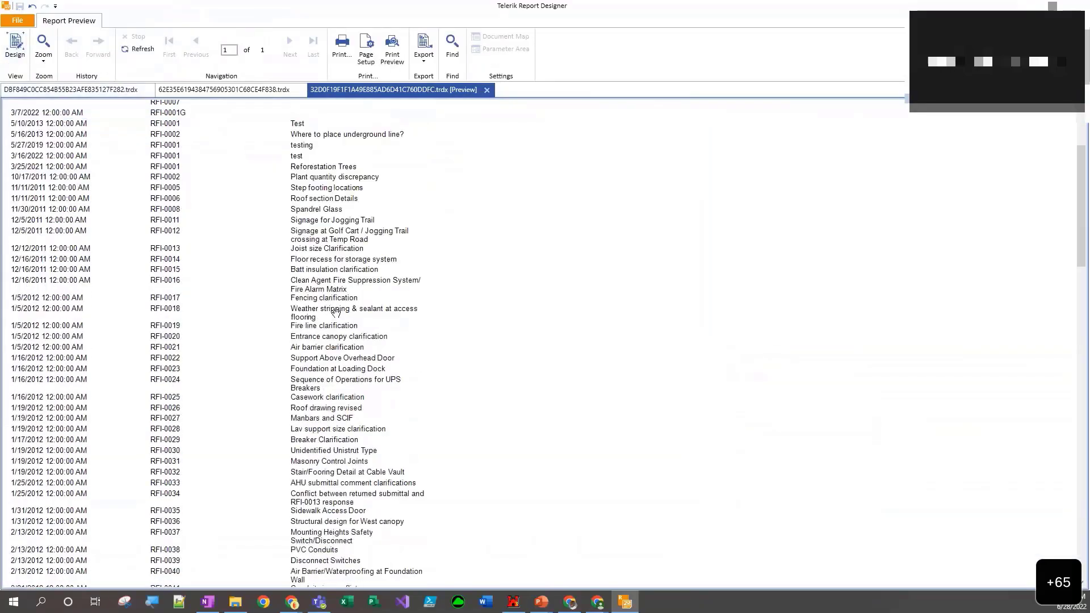
scroll(348, 302, up, 9)
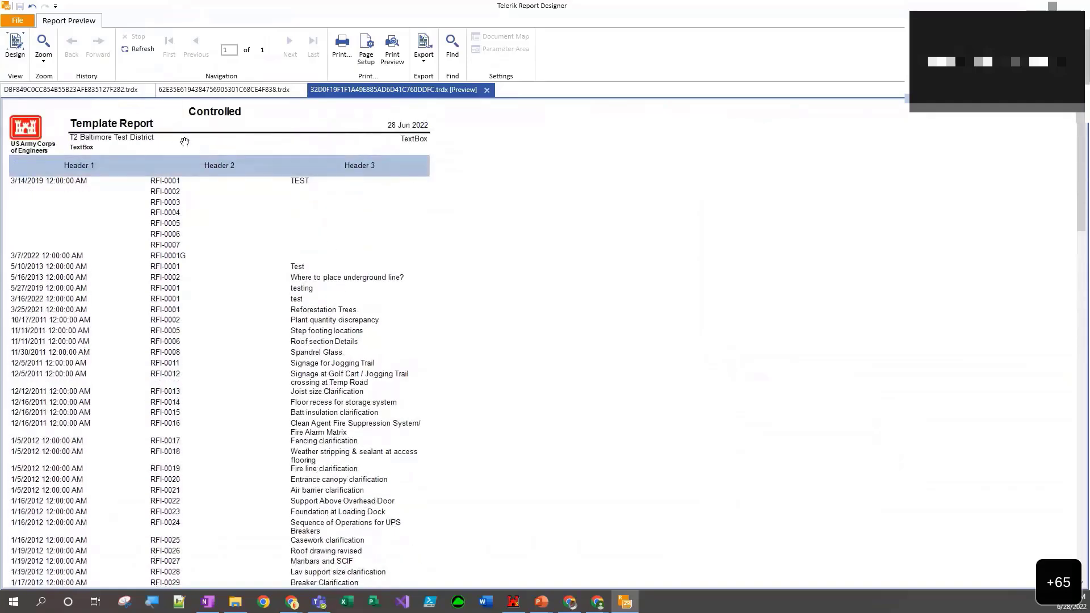
scroll(324, 173, down, 6)
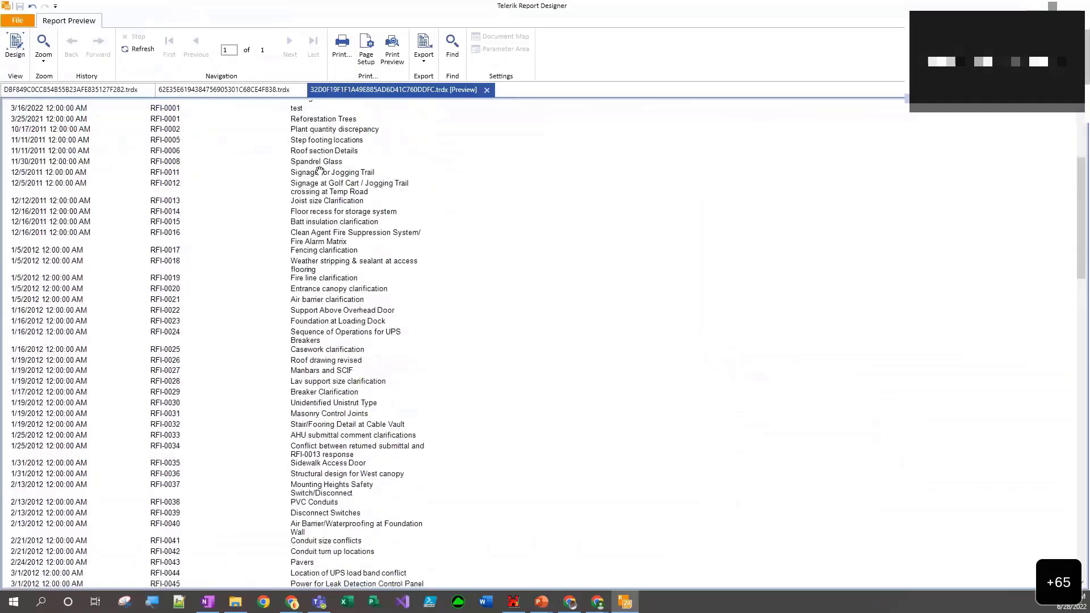
scroll(319, 171, down, 3)
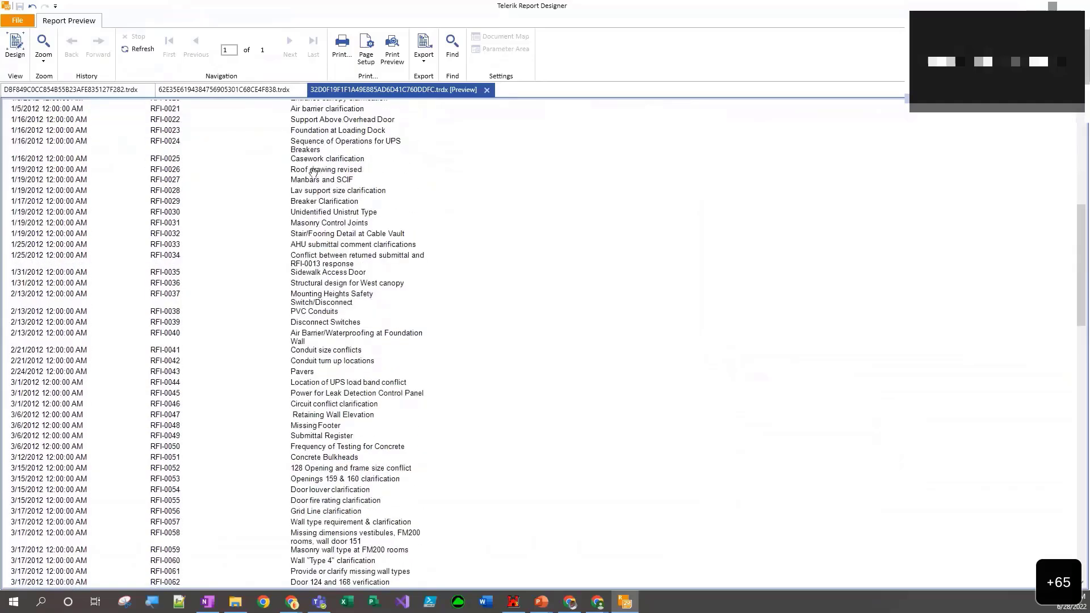
scroll(325, 179, down, 1)
scroll(325, 179, up, 5)
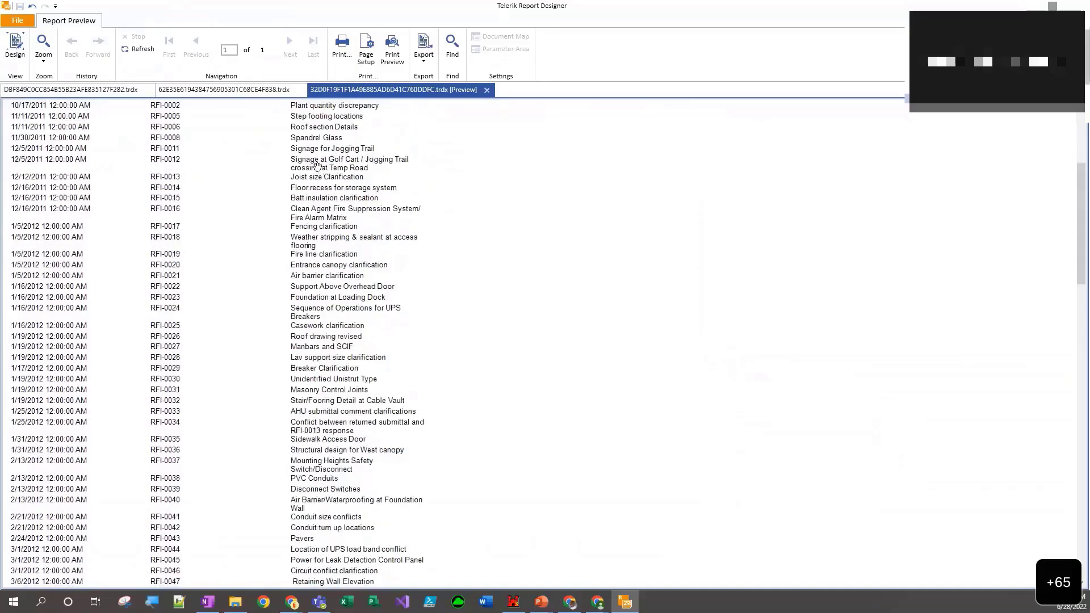
scroll(317, 166, up, 4)
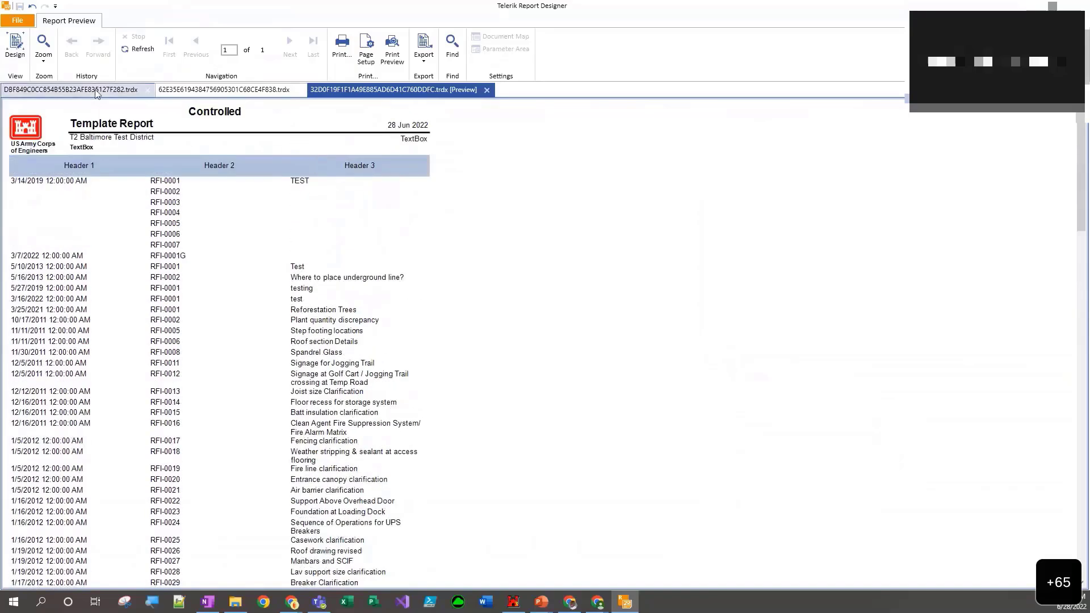
click(16, 47)
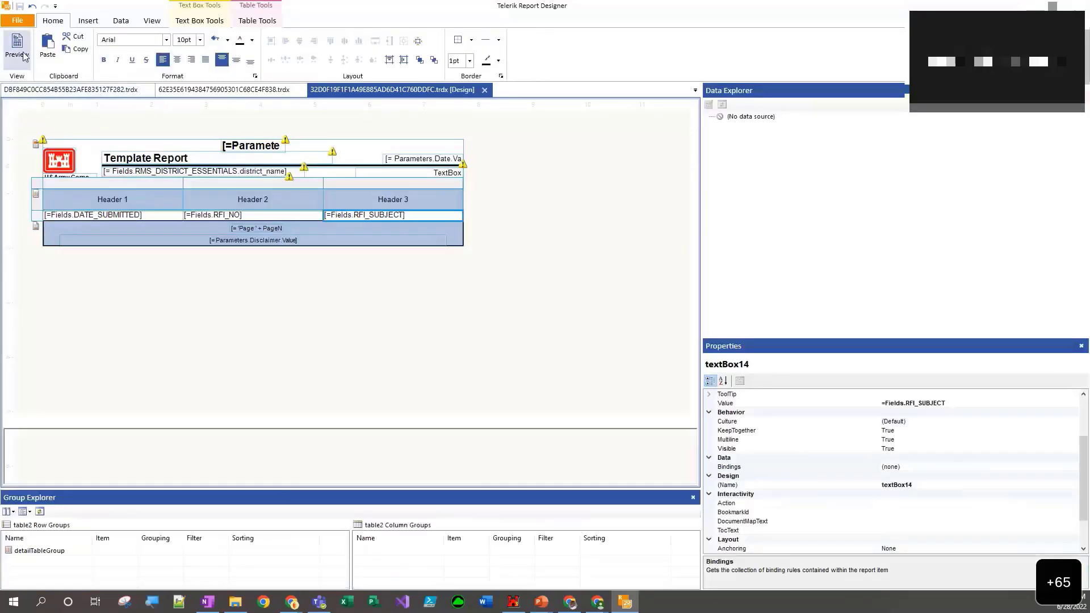
- Check in print preview how the table header appears across the report's pages, and return to the design view
click(17, 47)
click(392, 53)
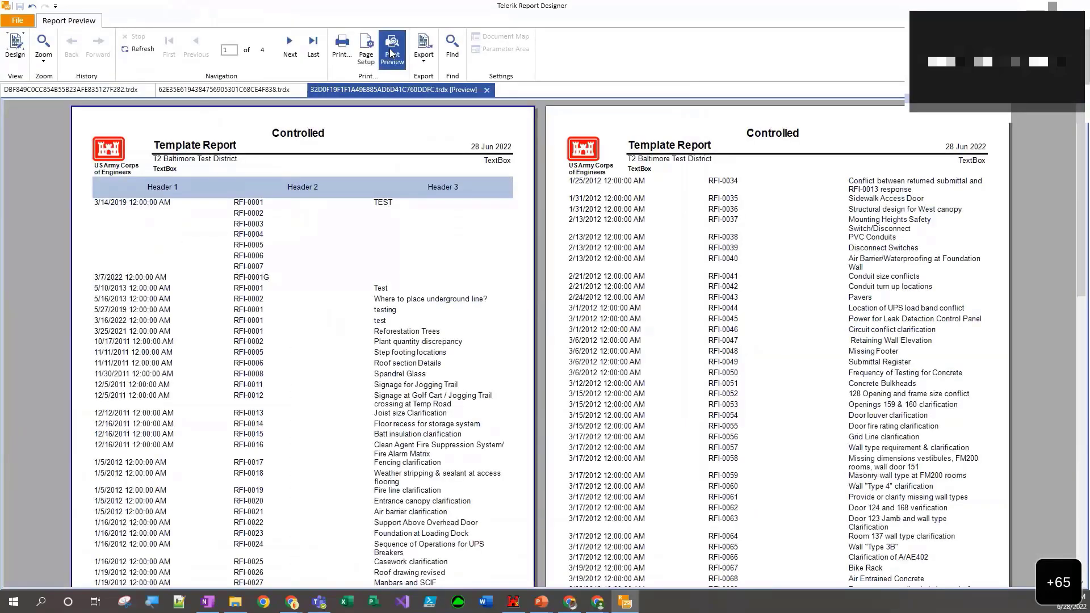
click(14, 46)
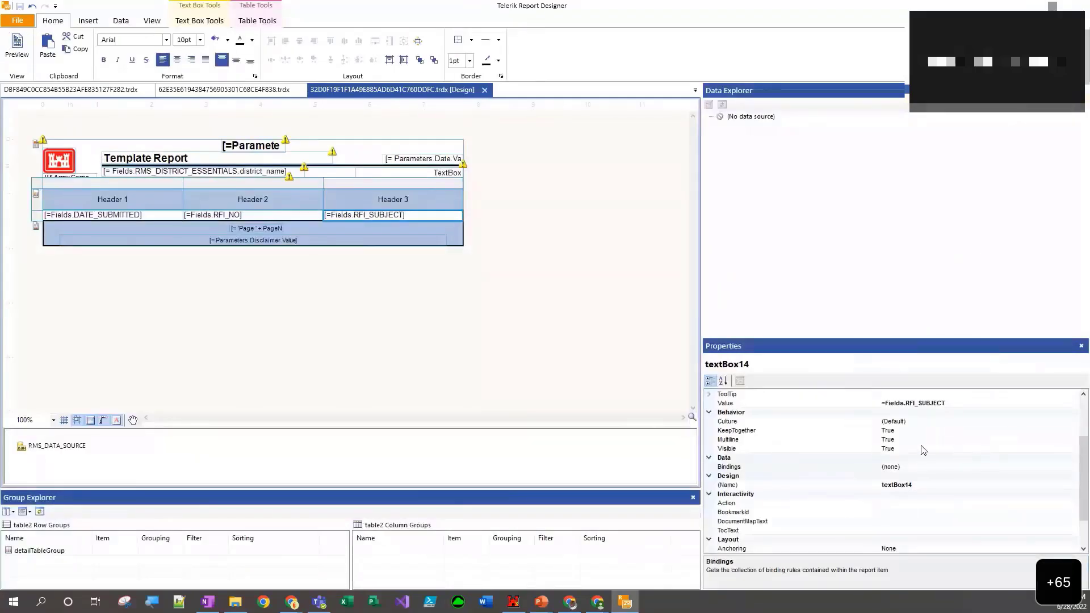
- Set the table's ColumnHeadersPrintOnEveryPage property to True and check the page headers in print preview
click(40, 189)
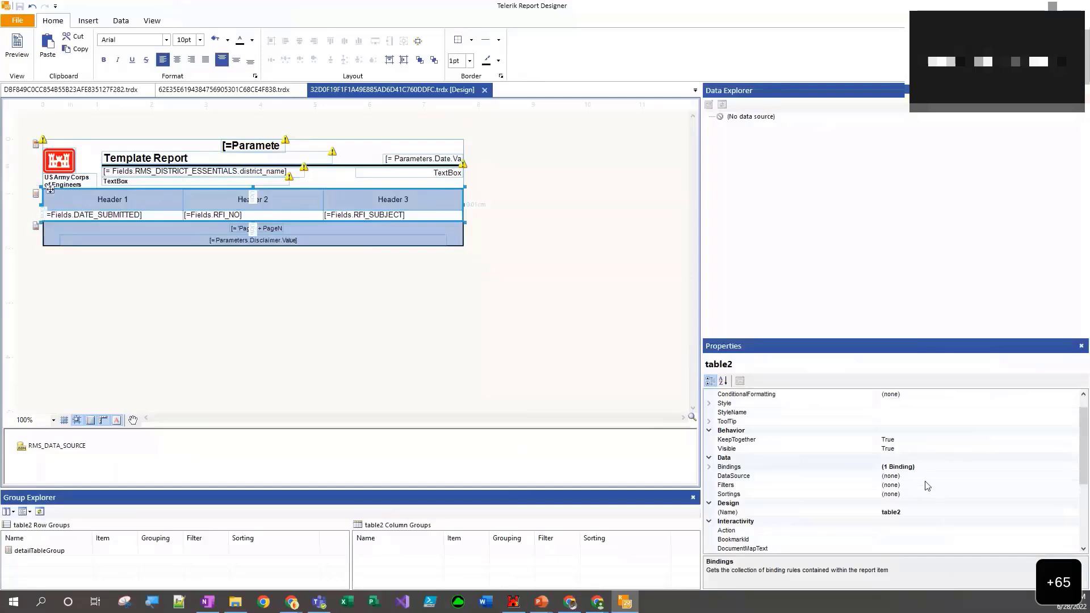
scroll(925, 491, down, 5)
click(812, 459)
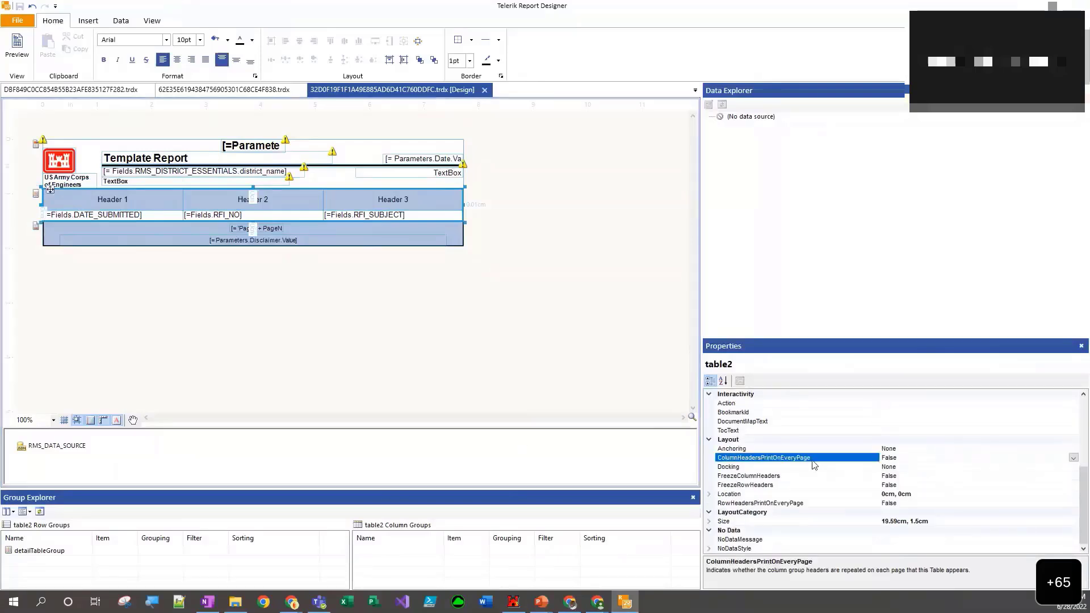
click(1073, 458)
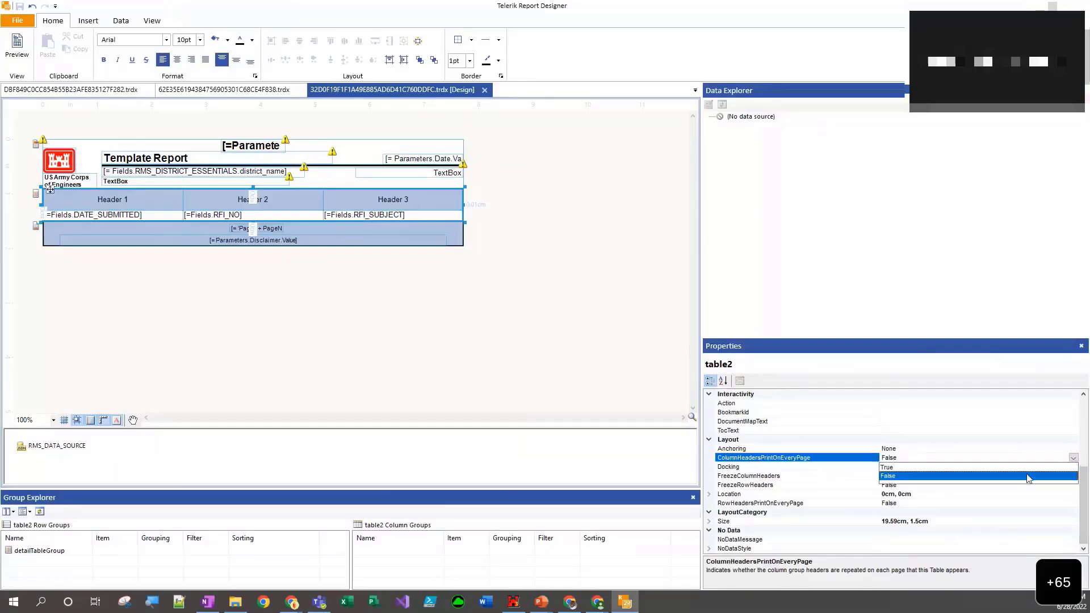
click(1018, 468)
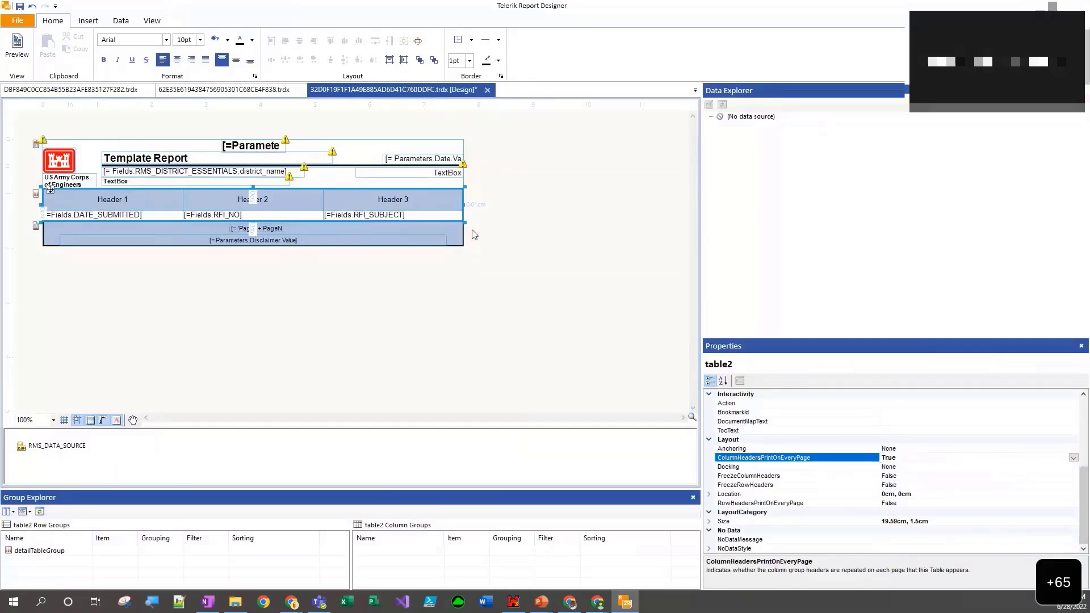
click(20, 54)
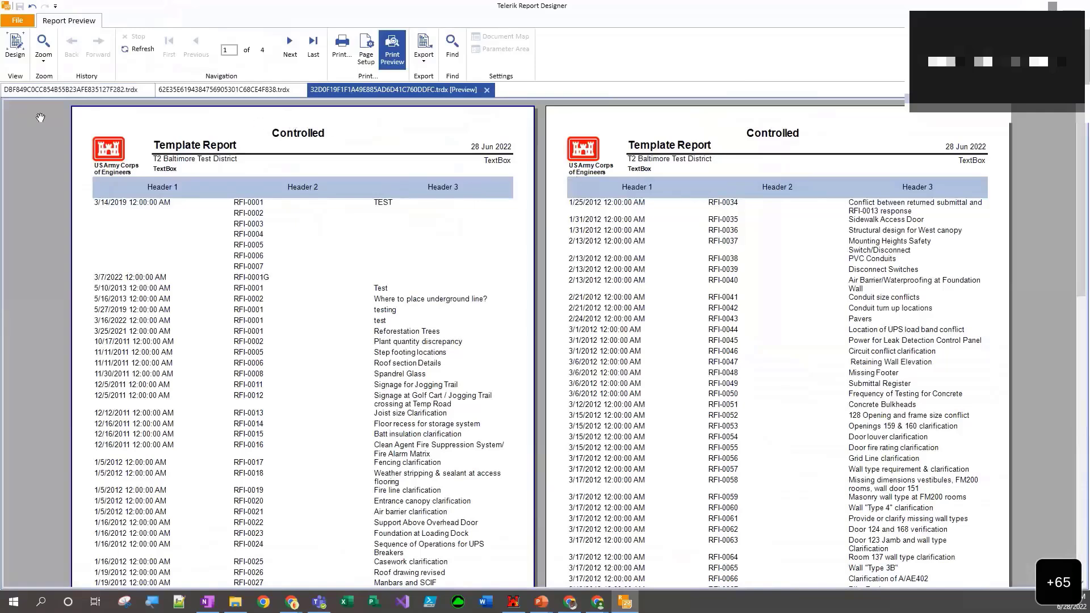
click(20, 50)
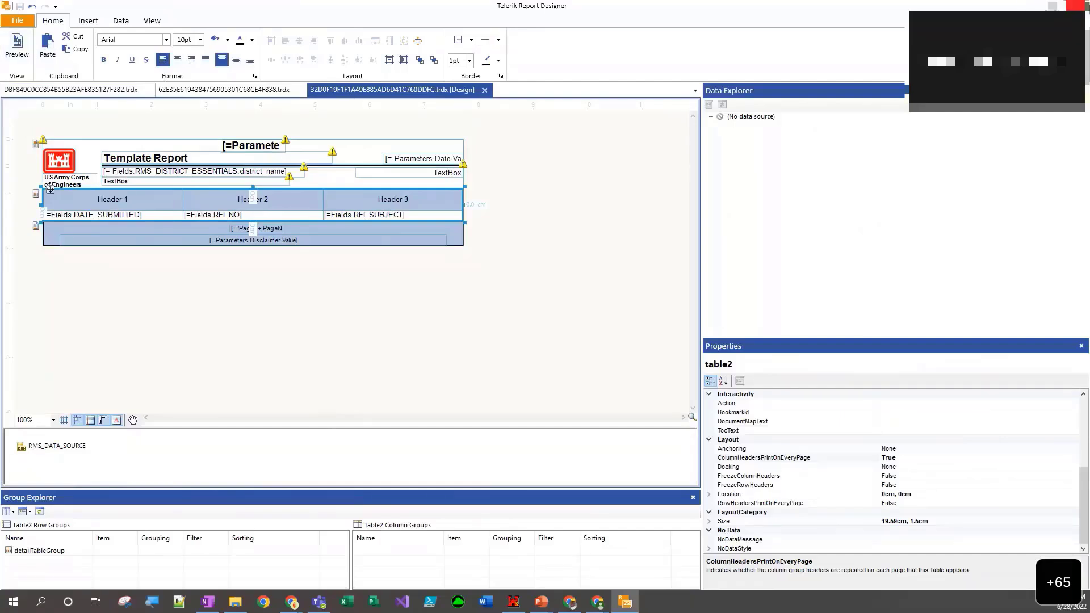
- Close the report designer, choosing to reopen the same documents next time, and save the design changes to the RMS database
click(1077, 6)
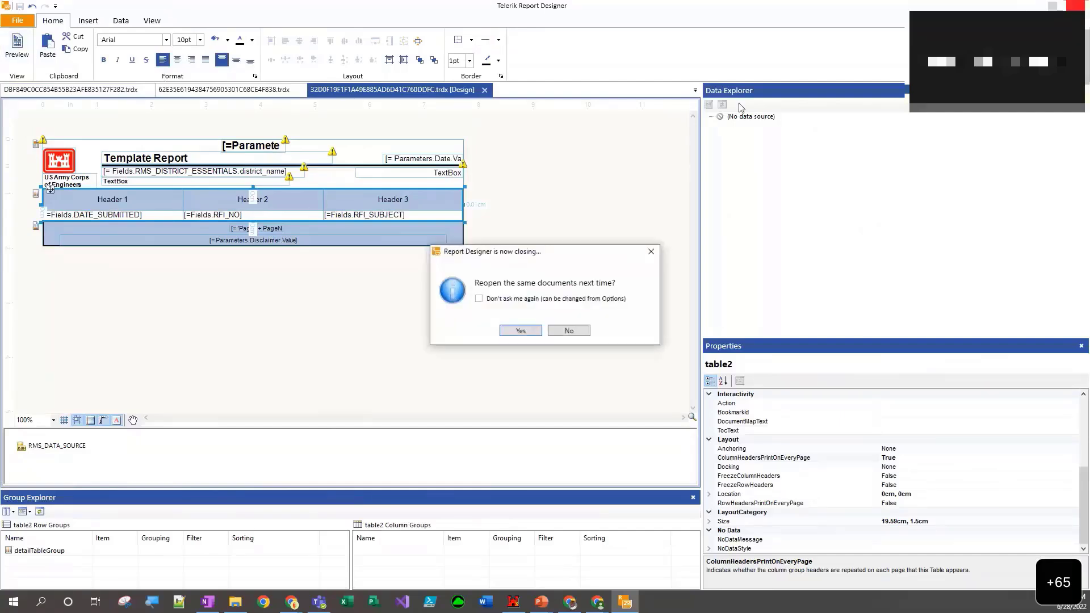
click(521, 331)
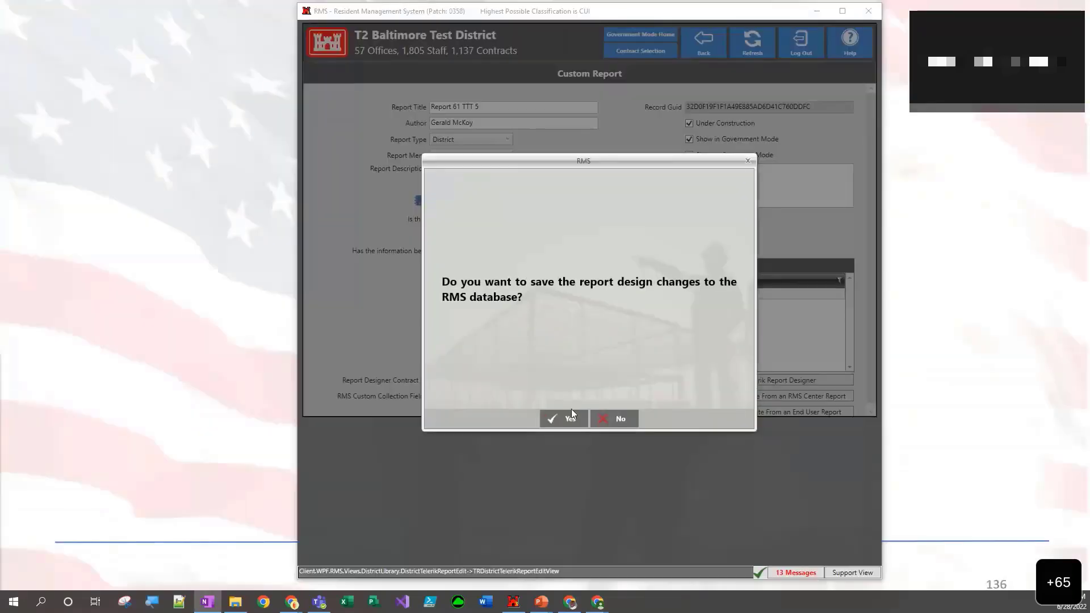
click(568, 419)
click(565, 416)
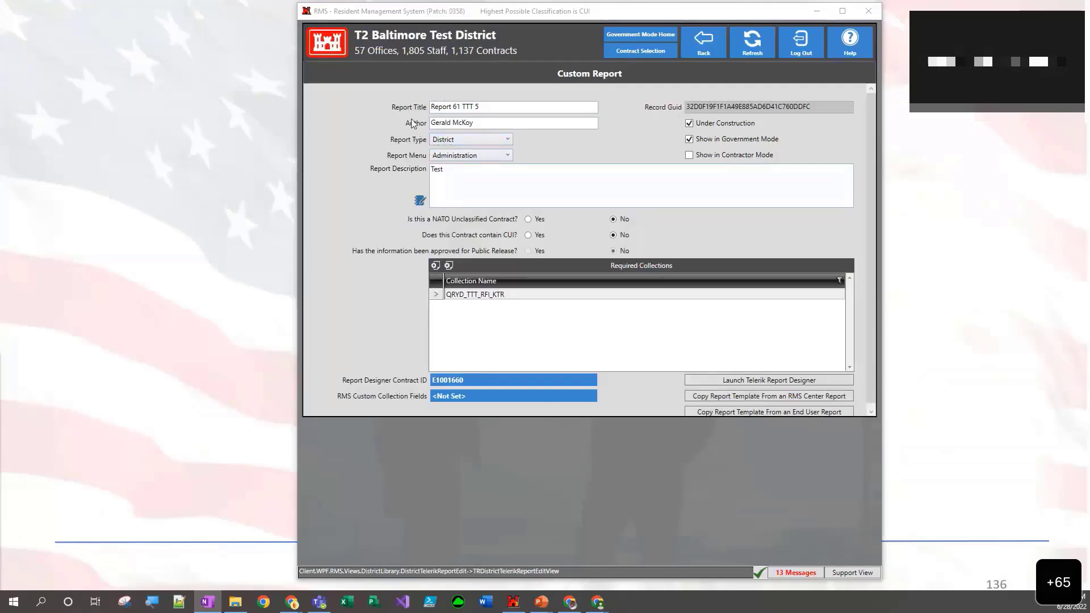
- Change the report title to Report 61 TTT 5 - Summary and return to the Custom Reports list
click(495, 106)
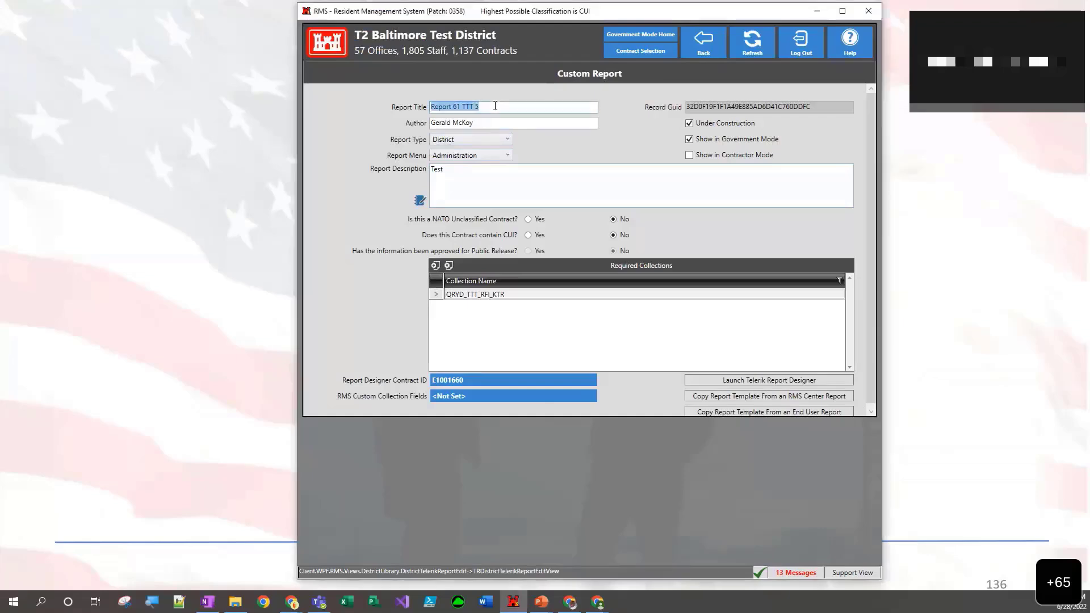
click(495, 108)
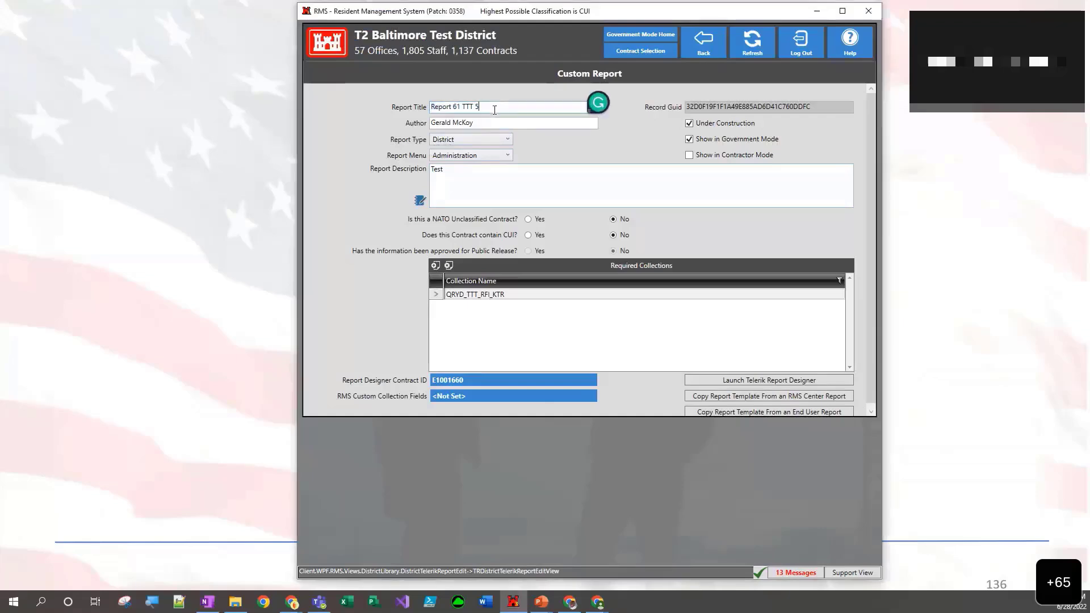
text(- Summary)
click(511, 188)
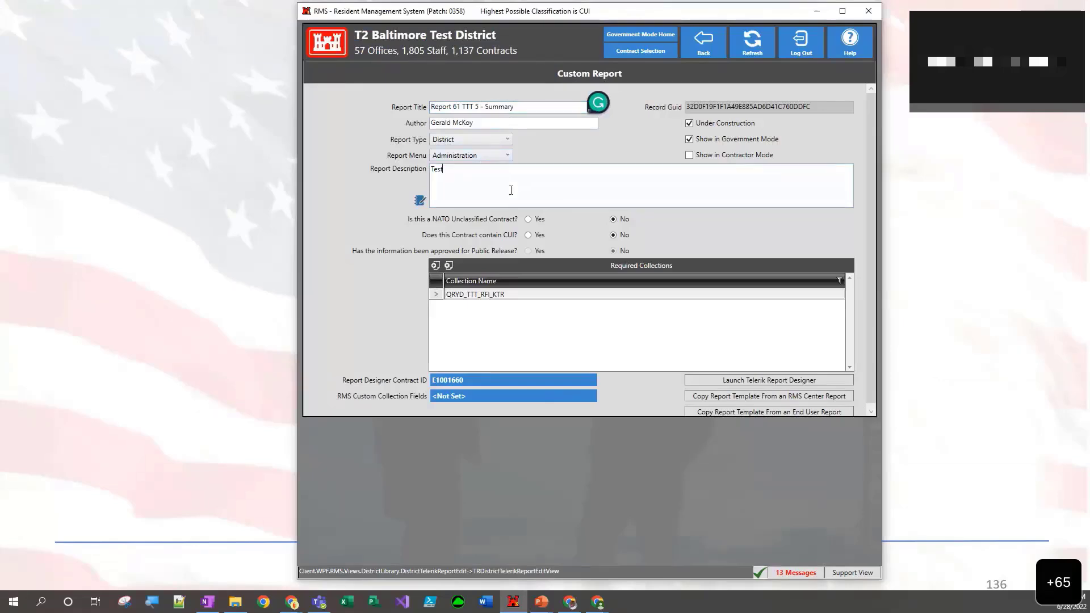
click(701, 42)
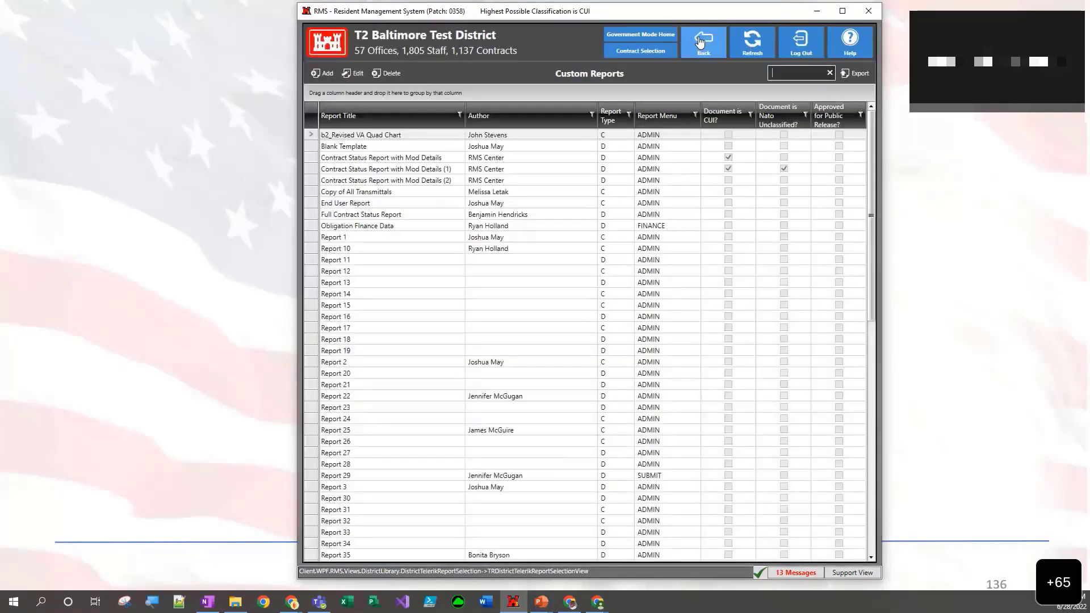
- Leave the district's Custom Reports list and return to the contract selection screen
click(695, 53)
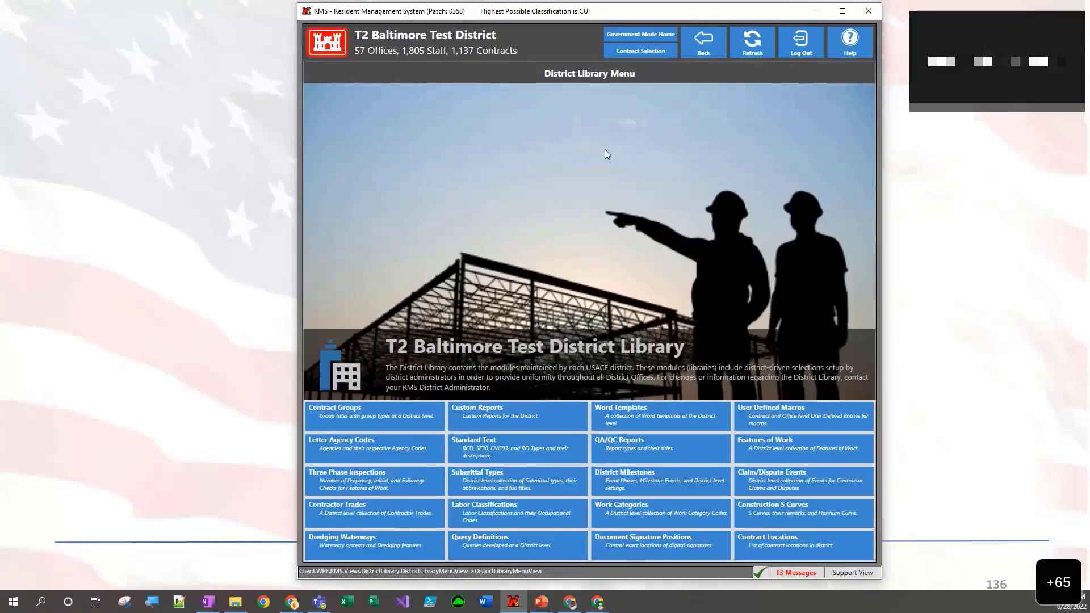
click(693, 53)
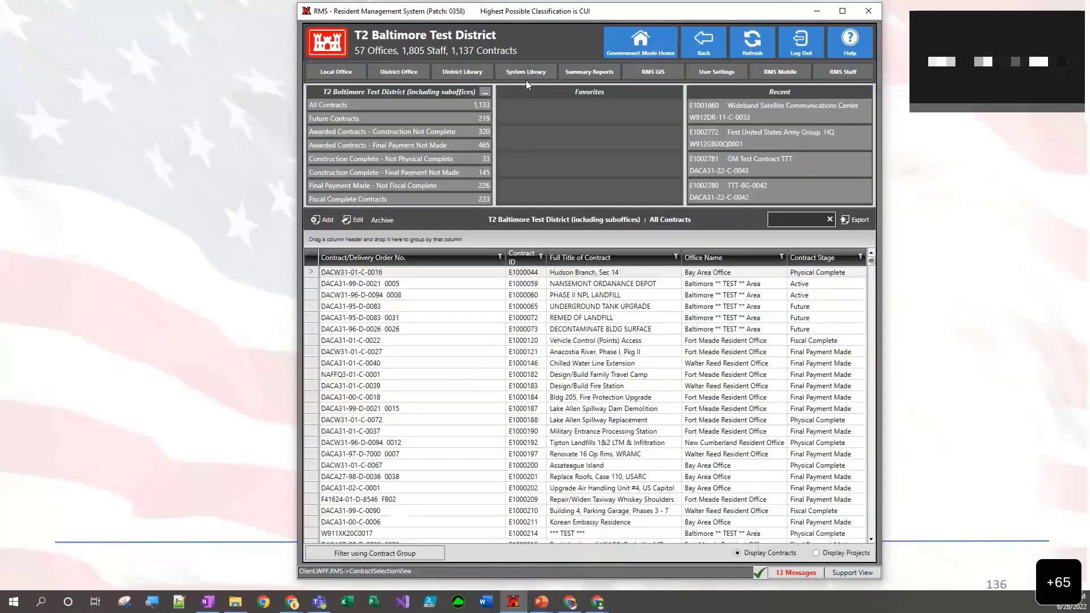
click(526, 72)
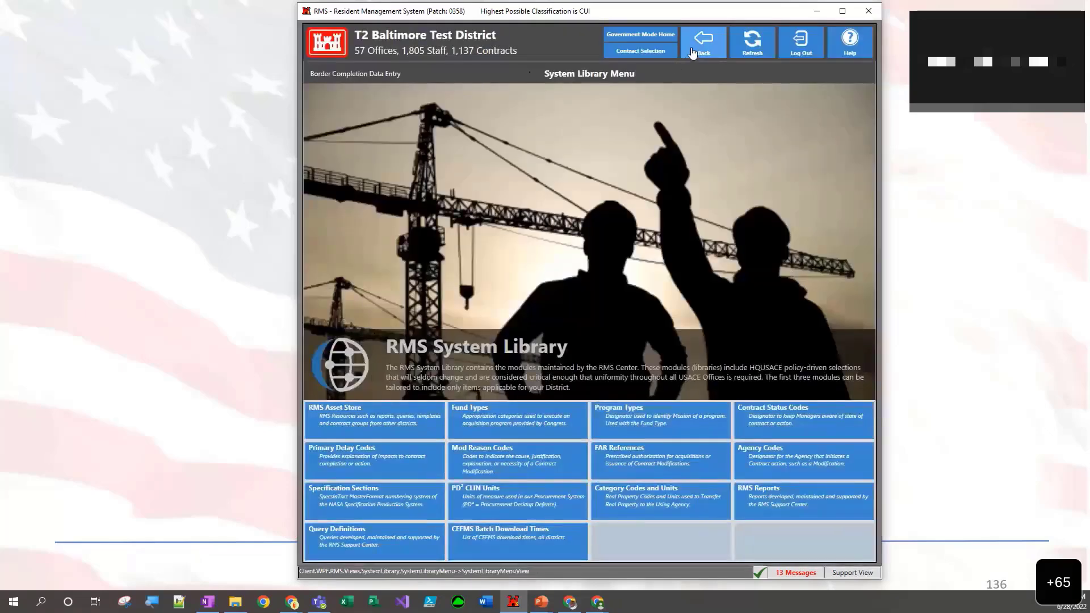
click(693, 52)
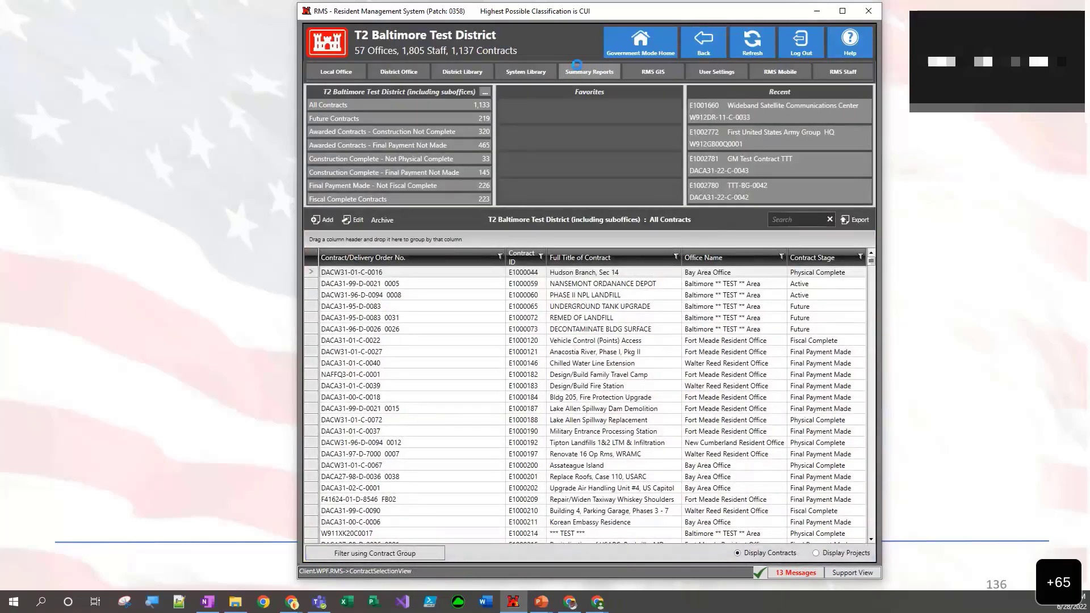
- Search the Summary Reports list for TTT, clear the search, and return to the contract selection screen
click(567, 79)
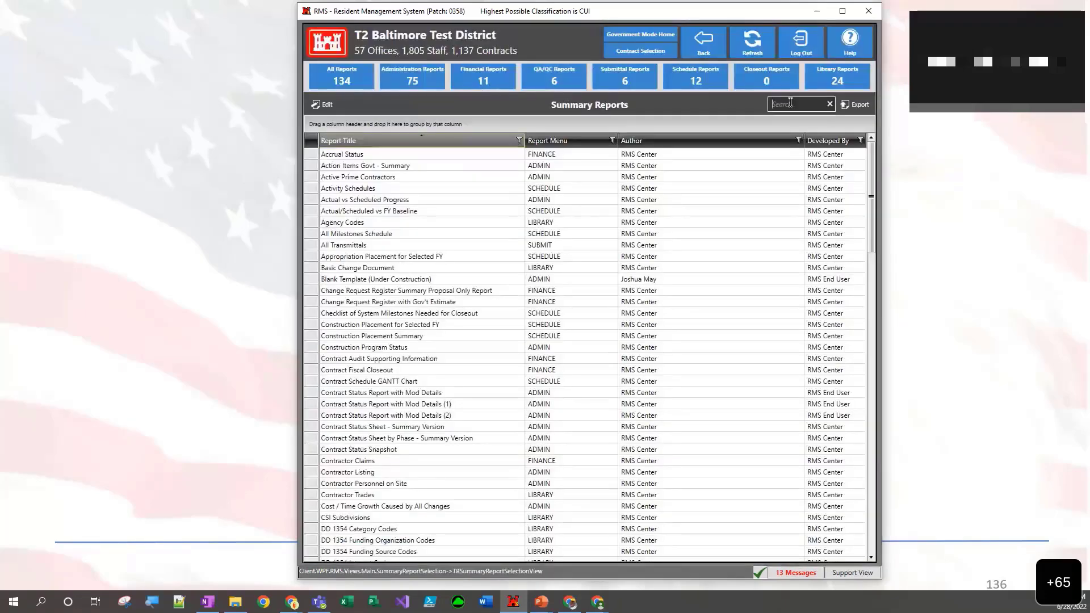
click(781, 103)
text(TTT)
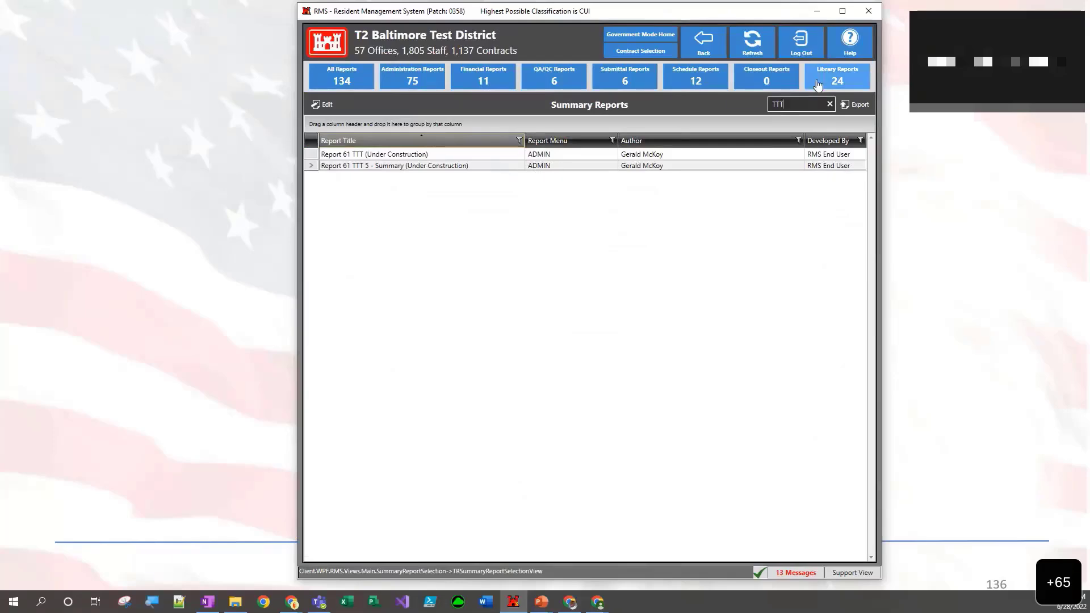
click(829, 105)
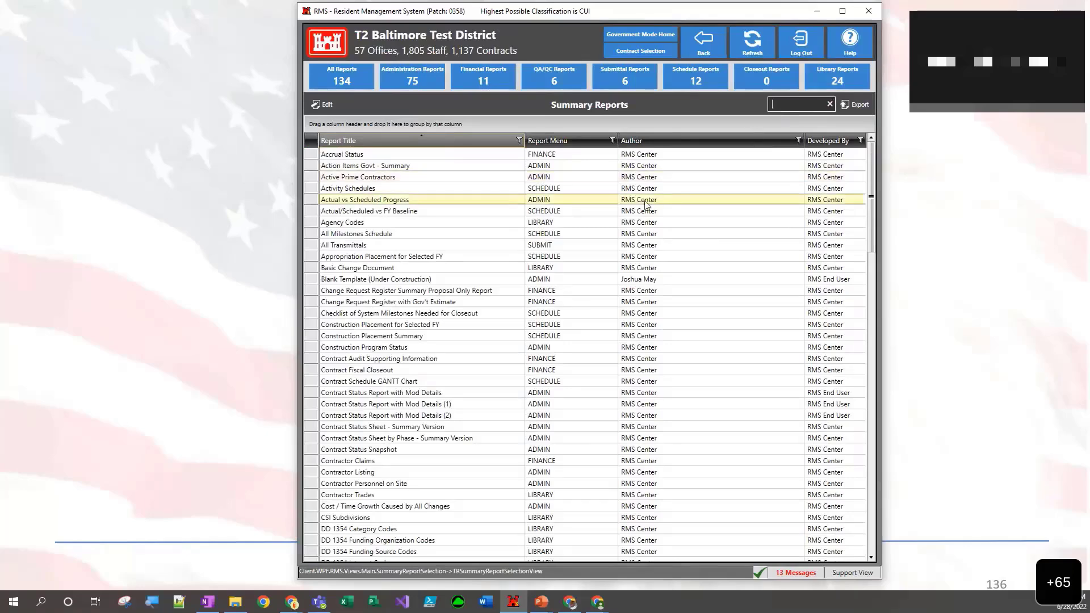
click(704, 52)
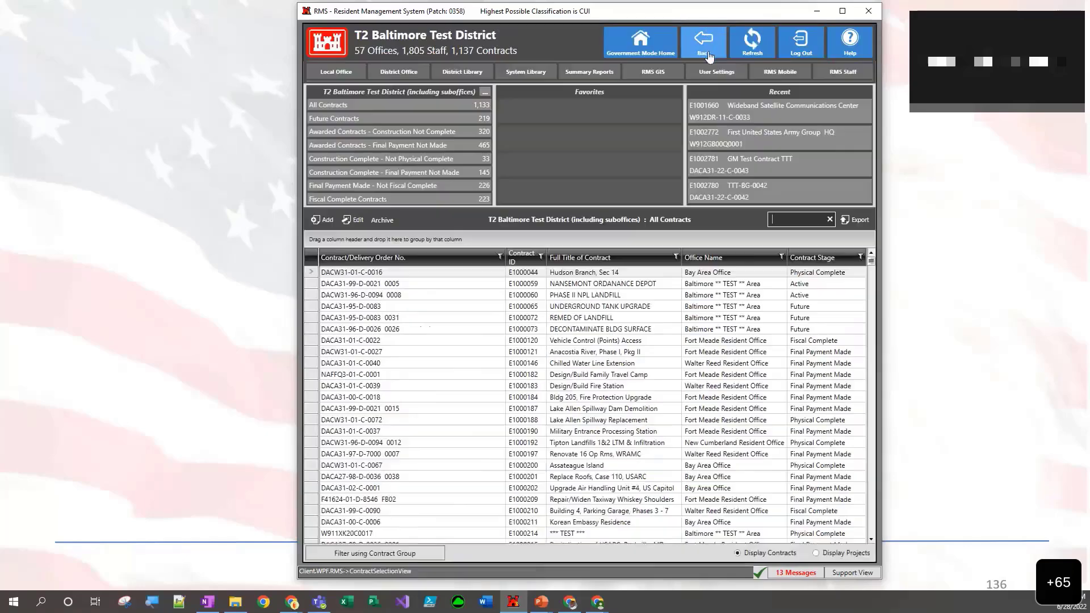
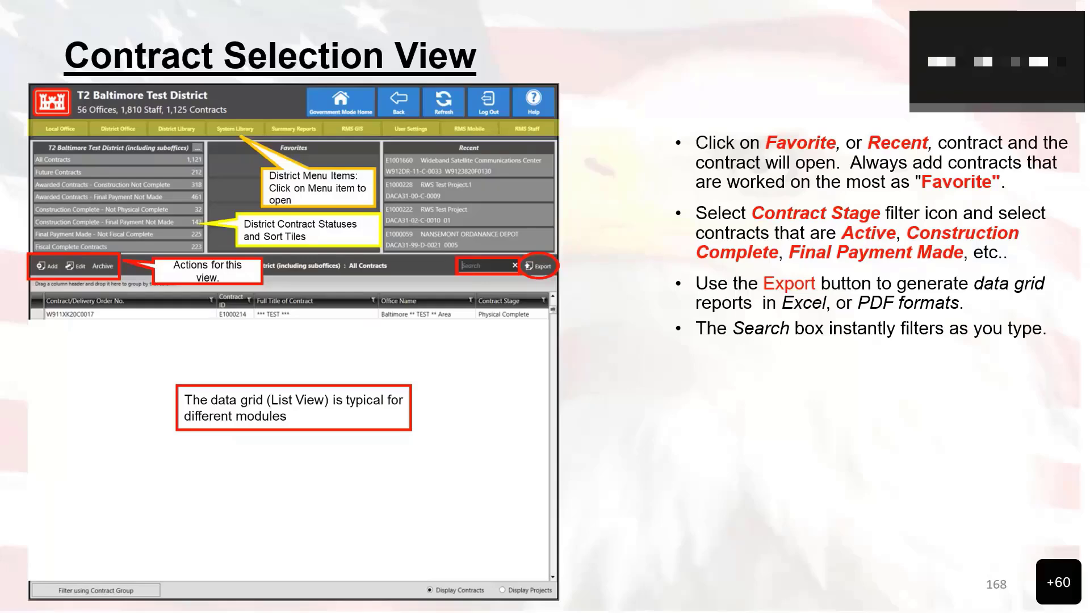
- Advance the slides to Sorting & Grouping Data on the Data Grid, and return to the district's contract selection screen in RMS
key(Right)
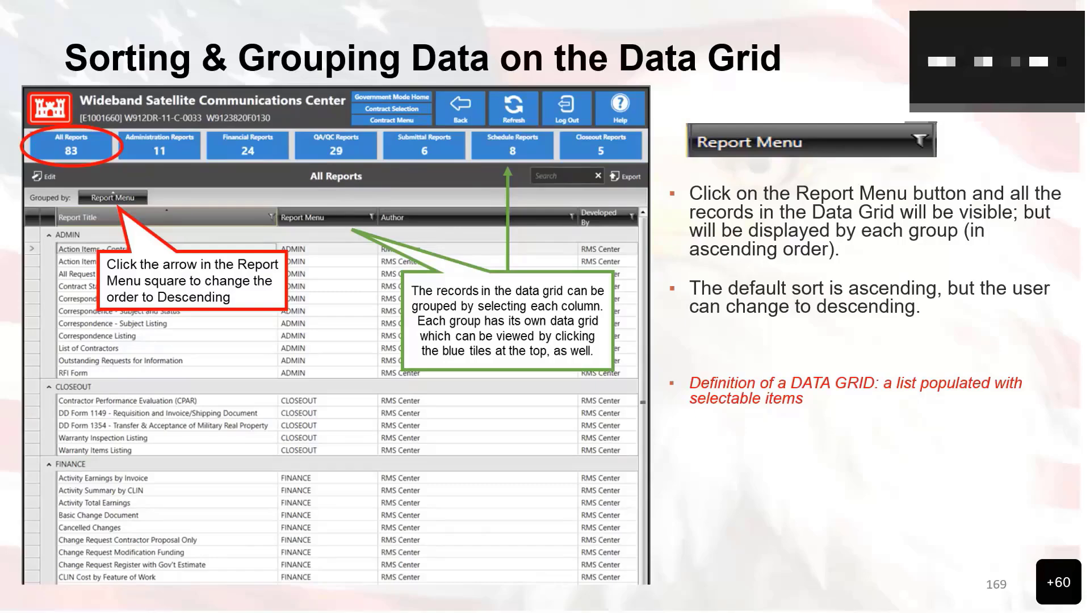
drag(590, 611, 588, 15)
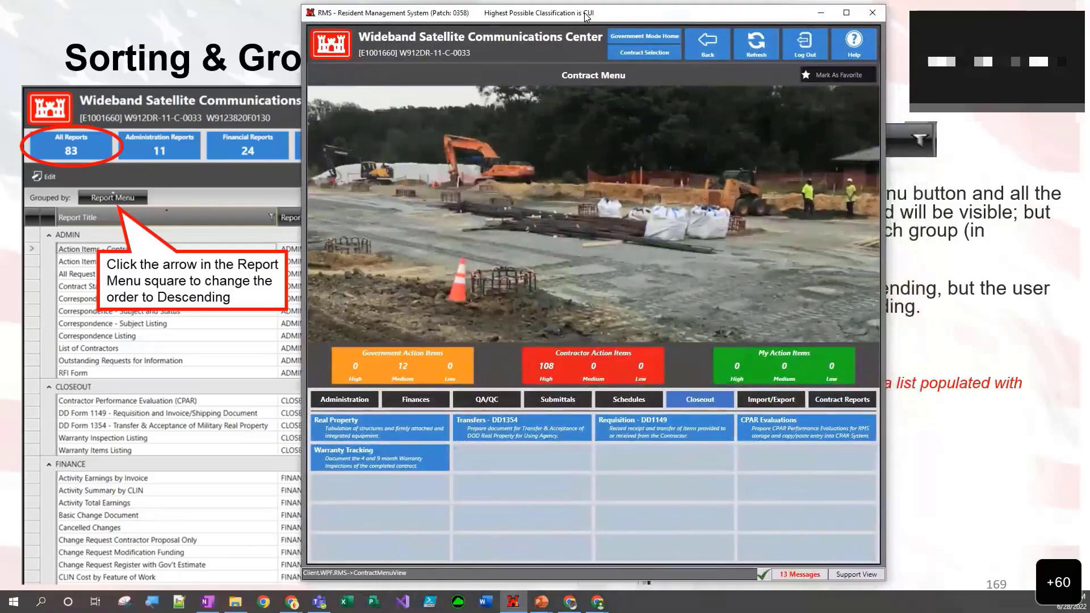
click(704, 44)
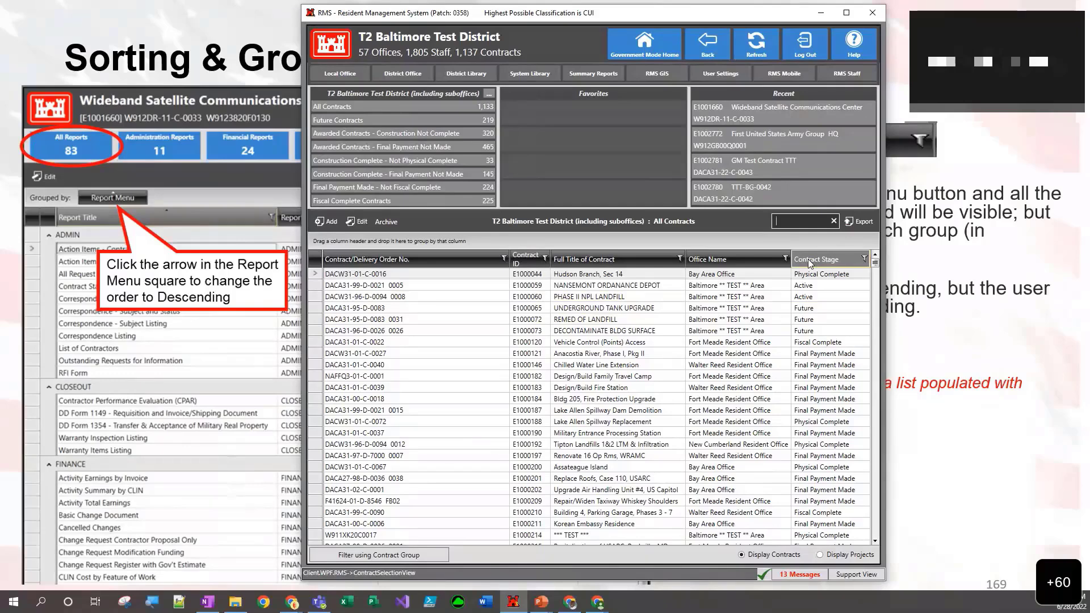
- Group the contract list by Contract Stage, look through the contracts in the Active group, and remove the grouping
drag(810, 263, 399, 245)
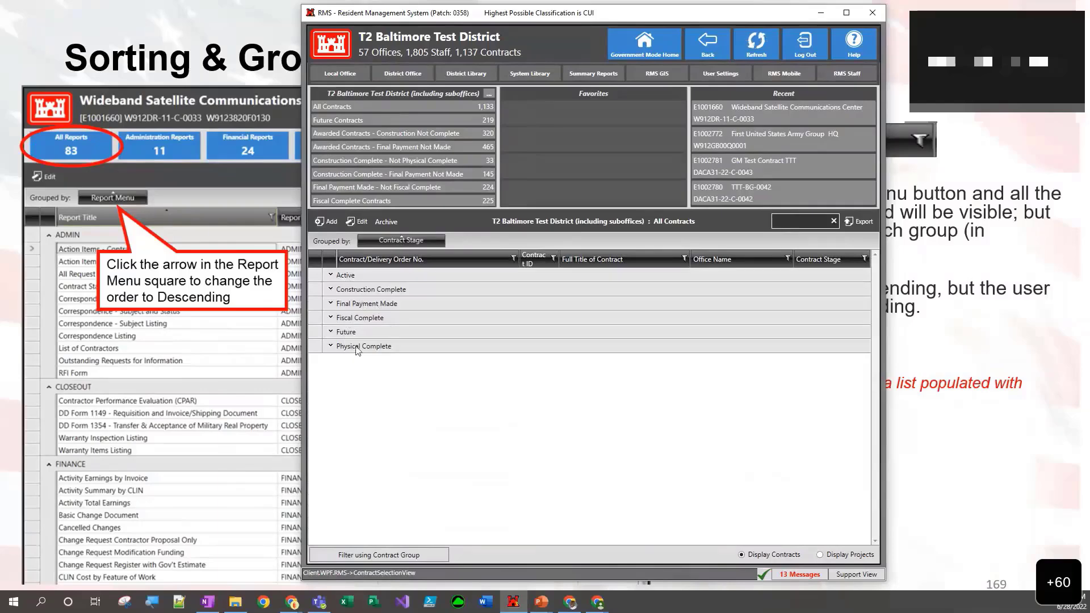
click(332, 275)
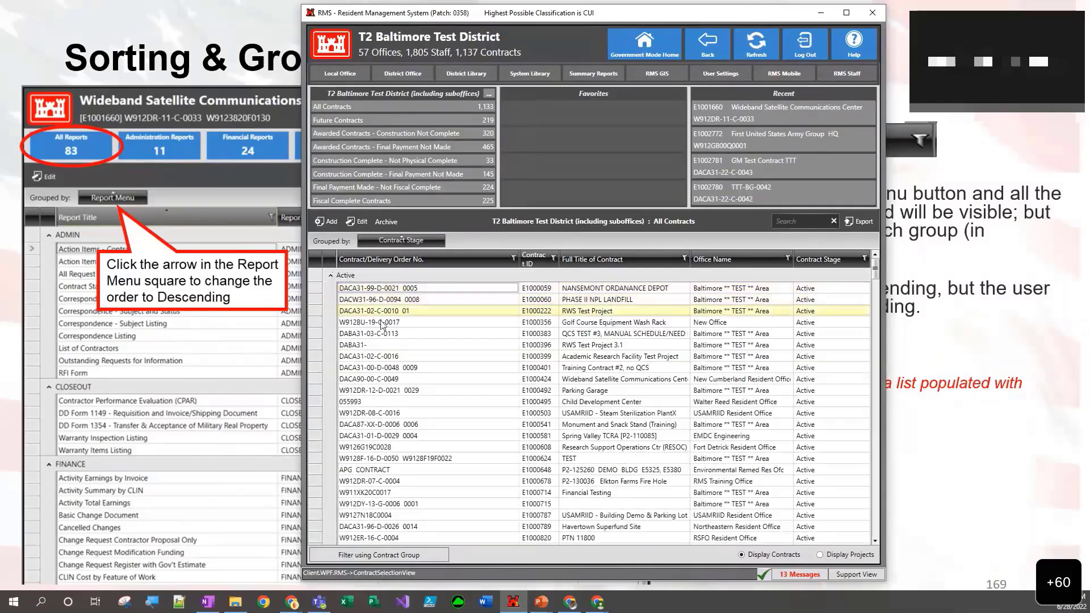
scroll(460, 427, down, 2)
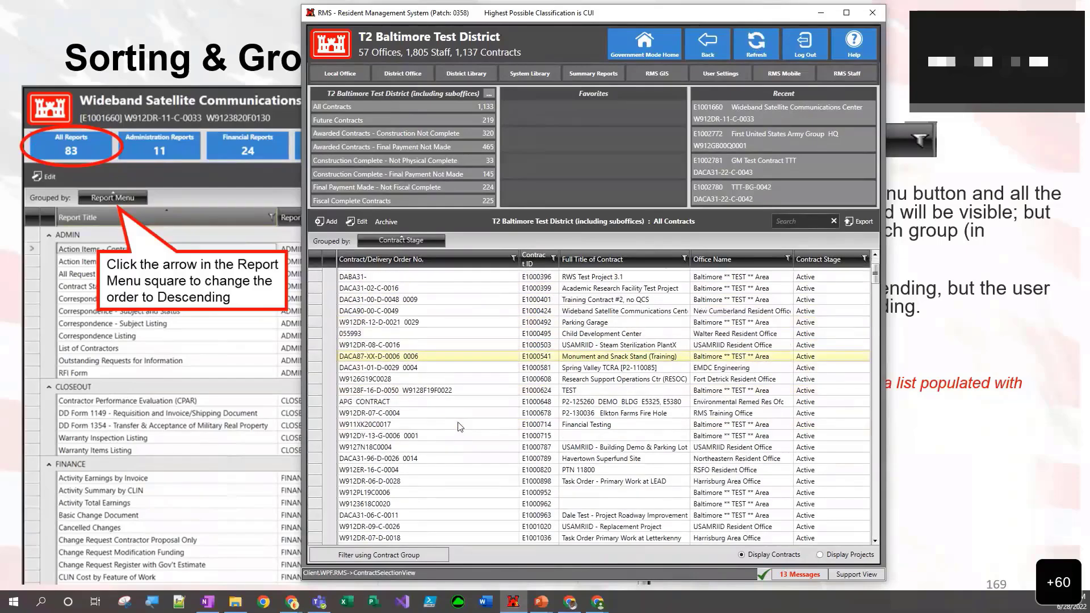
scroll(455, 420, up, 2)
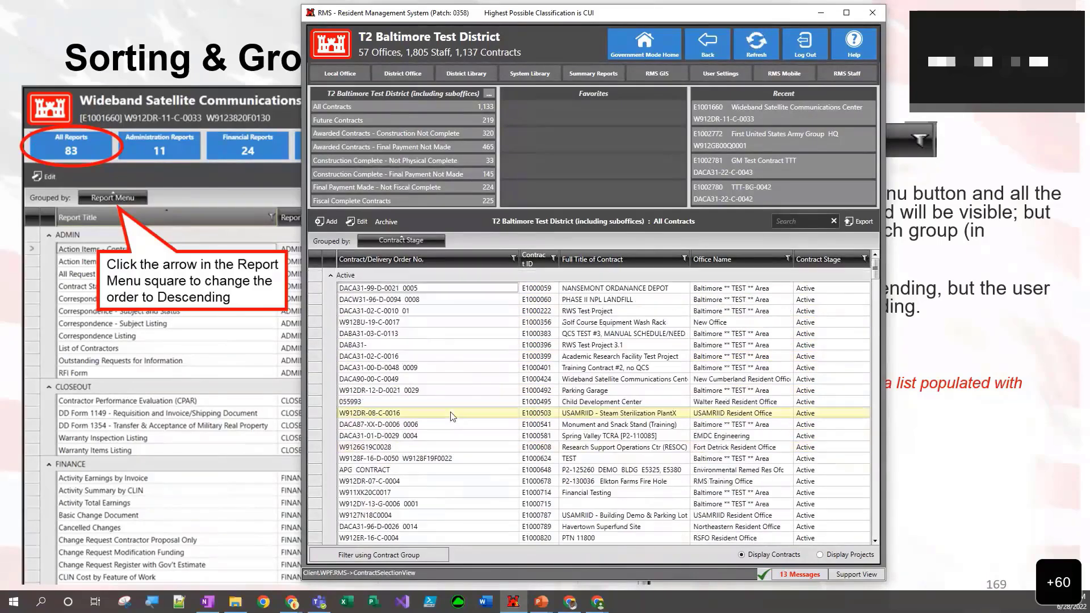
click(331, 276)
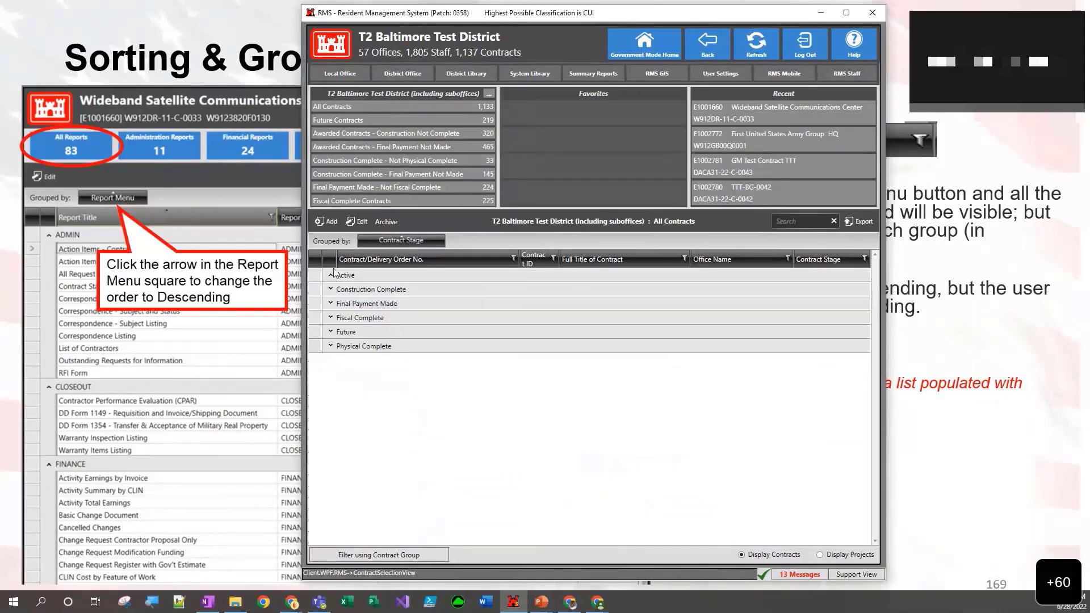
click(439, 241)
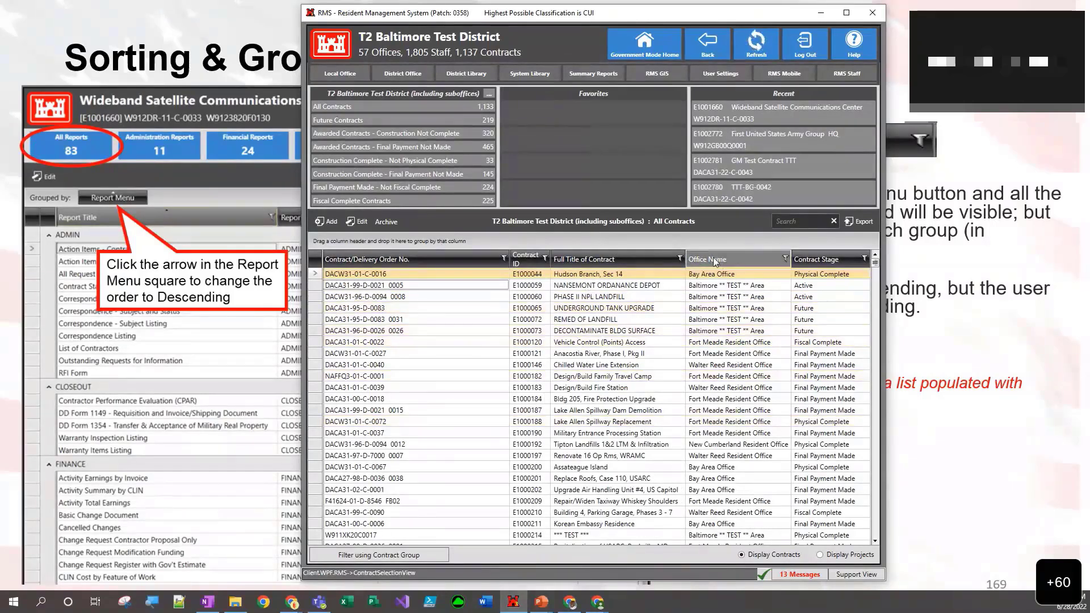
- Group the contract list by Office Name and Contract Stage, and reorder the levels so that Contract Stage comes before Office Name
drag(716, 262, 609, 240)
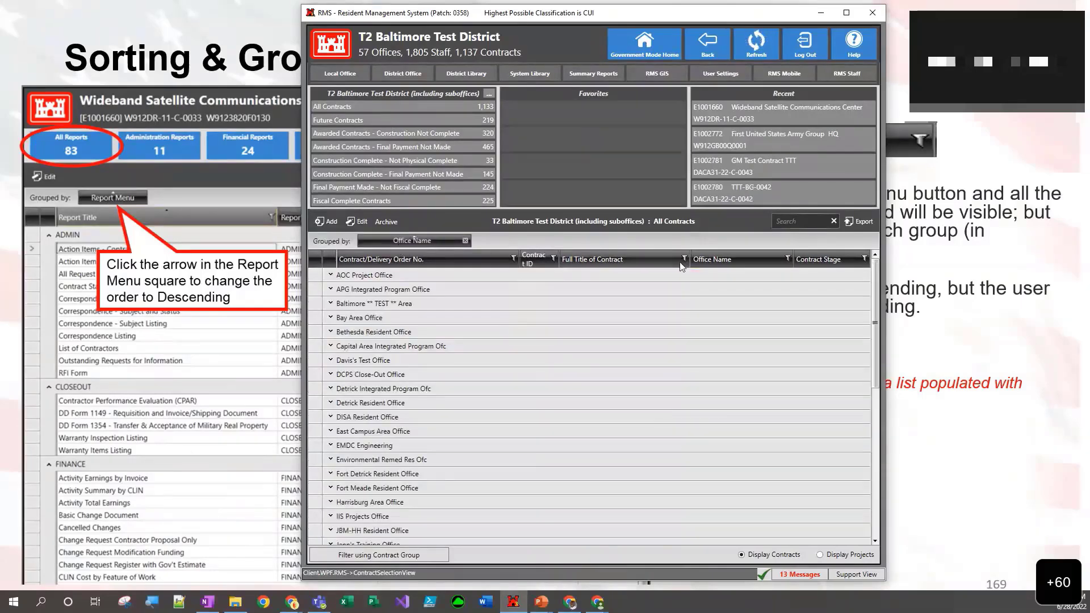
drag(828, 260, 693, 245)
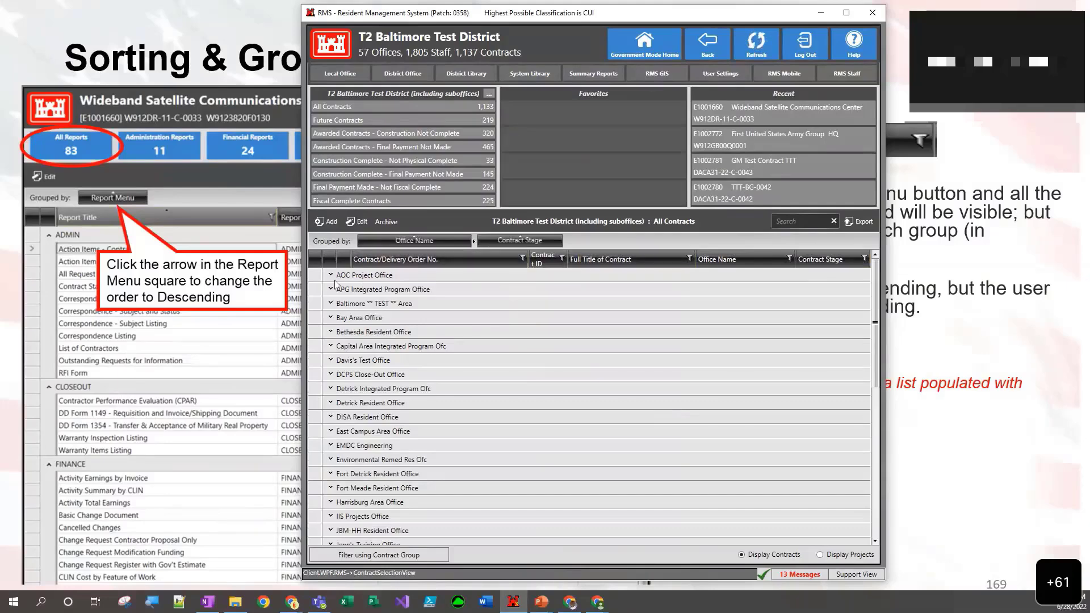
click(466, 240)
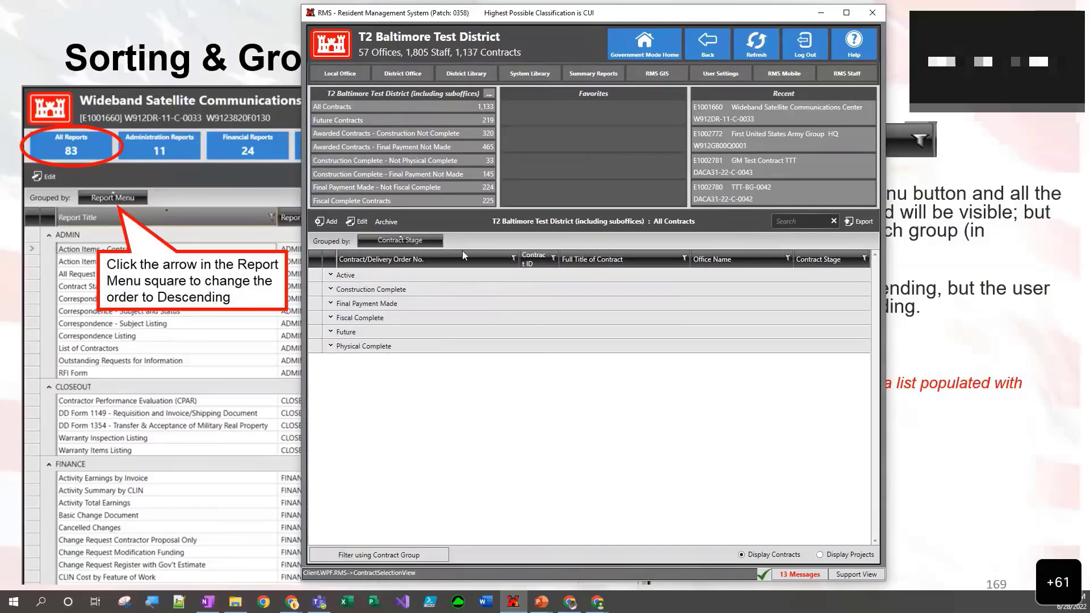
drag(759, 258, 605, 240)
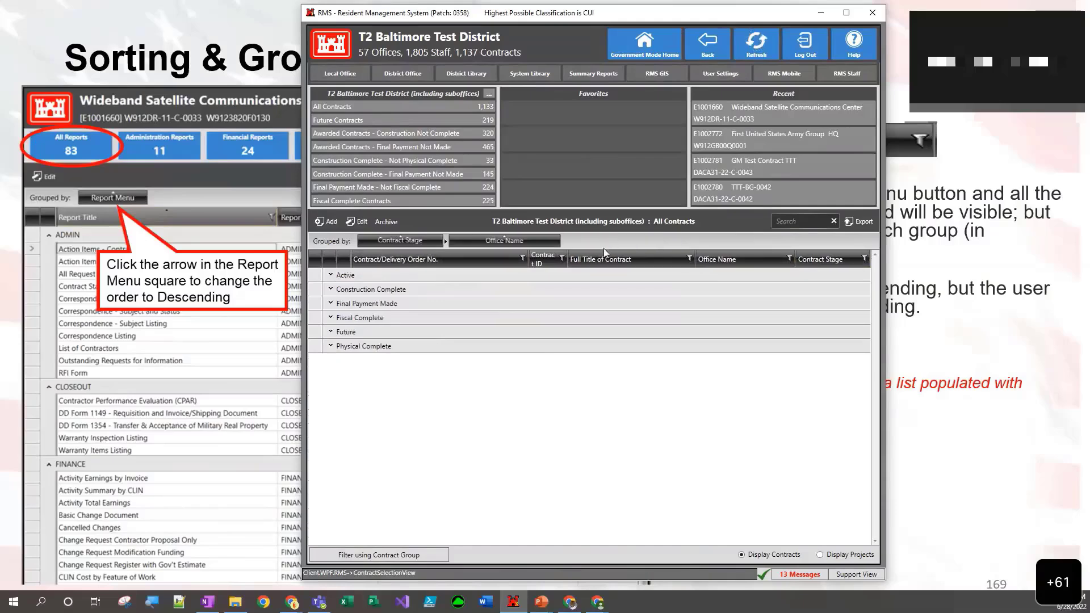
- Look at the active contracts of the APG Integrated Program Office, and remove both grouping levels from the contract list
click(331, 276)
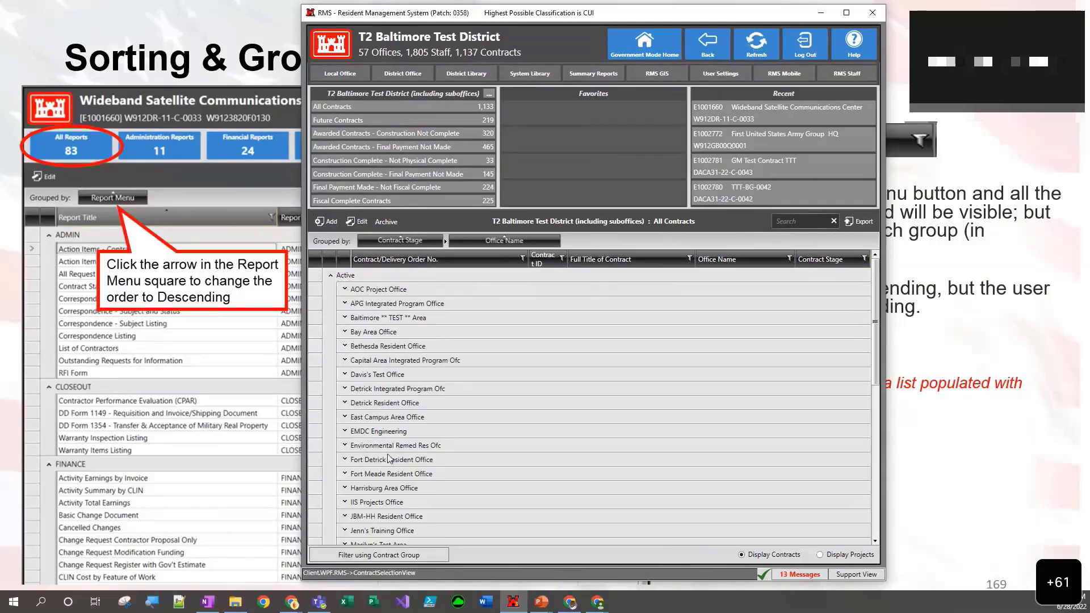
click(345, 305)
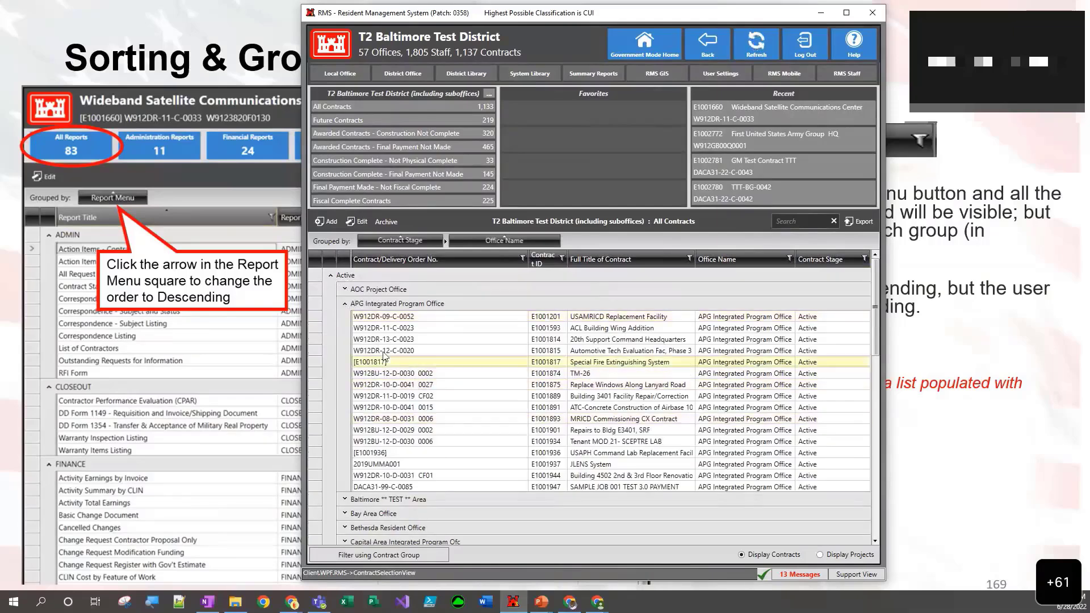
click(345, 305)
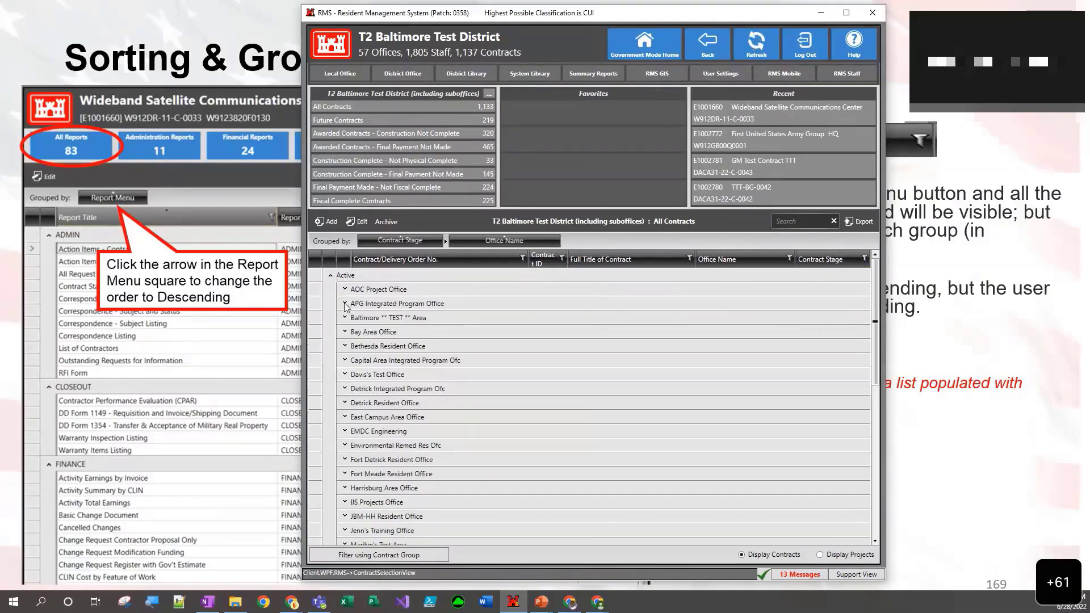
click(331, 277)
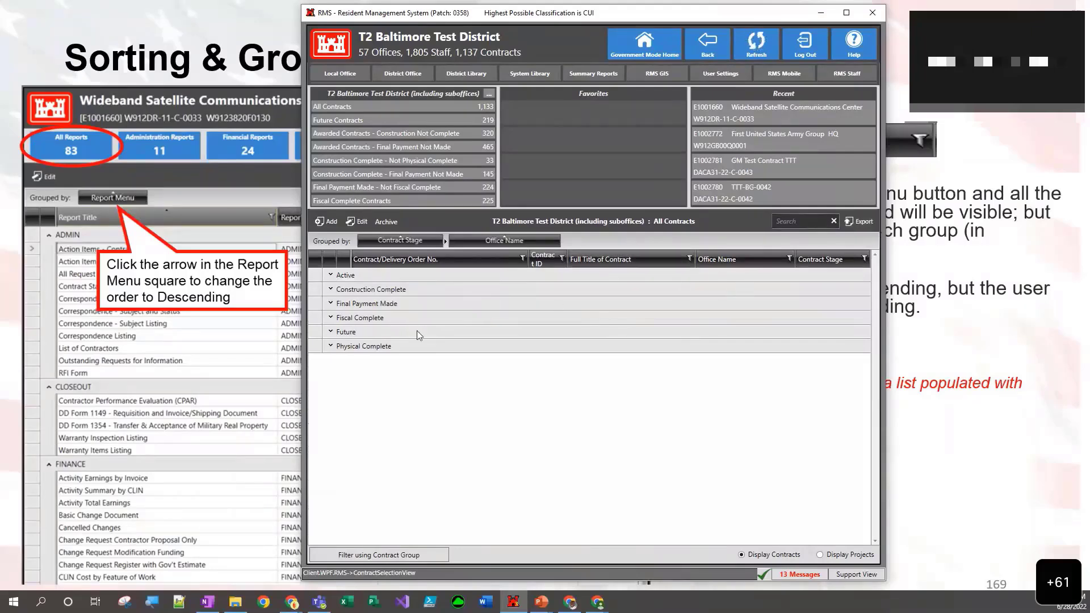
click(555, 241)
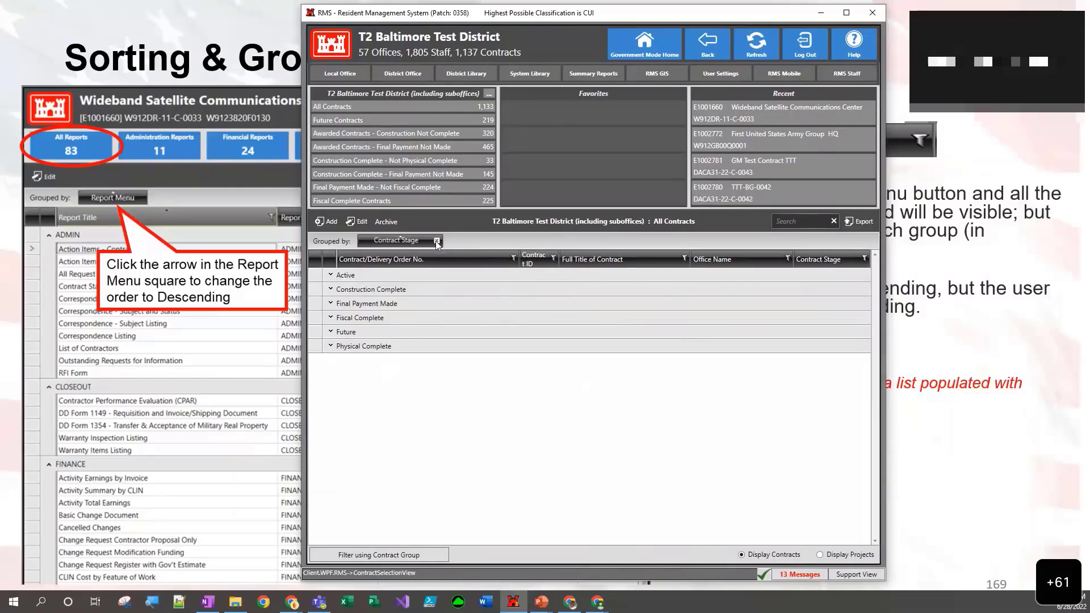
click(436, 241)
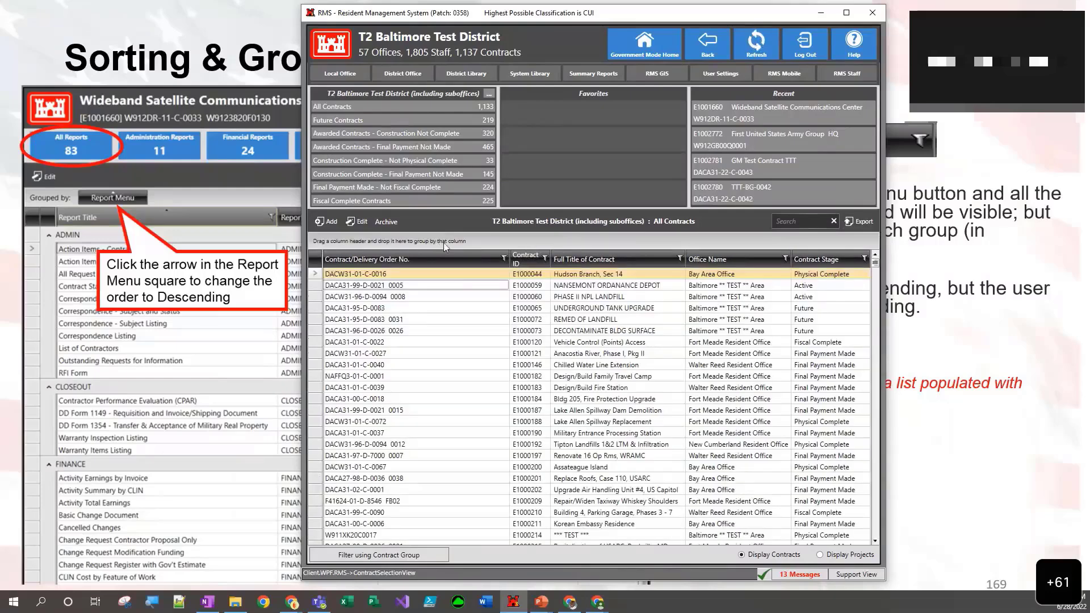
- Search the contract list by partial contract ID 1660, and replace the search with partial contract number 0033
click(797, 220)
text(1660)
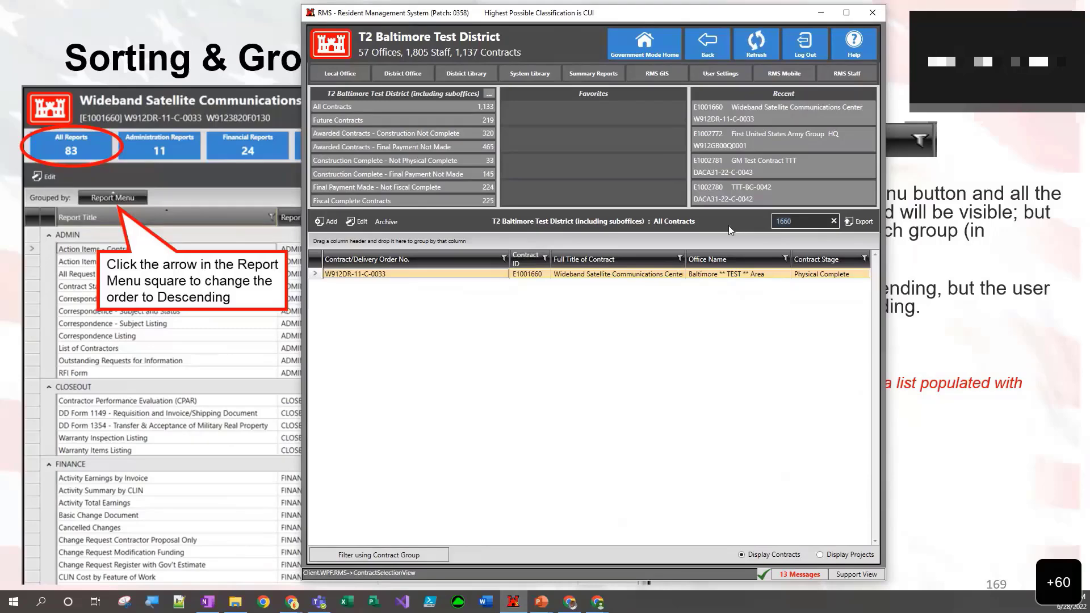
key(BackSpace)
key(BackSpace)
key(BackSpace)
key(BackSpace)
text(0033)
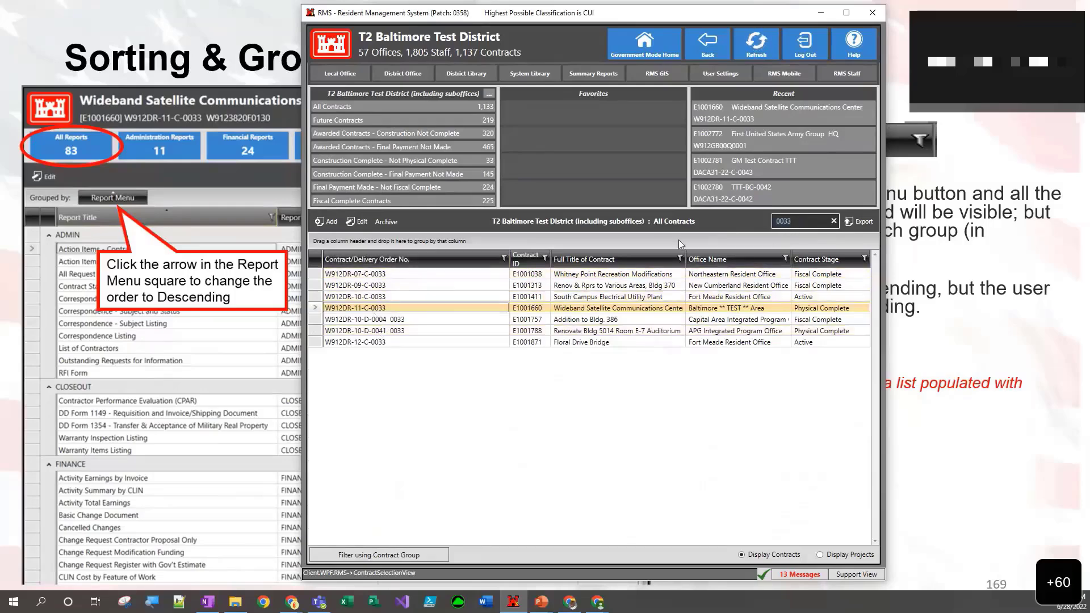
- Search the contract list for the title word Wideband and the office name Baltimore, and clear the search
text(Wideband)
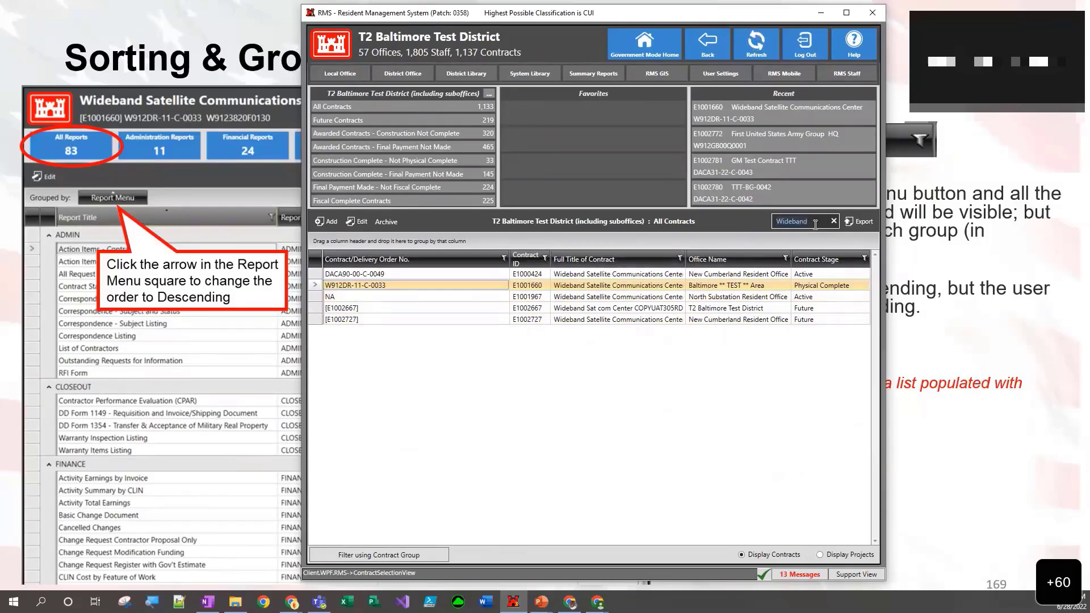
text(Baltimor)
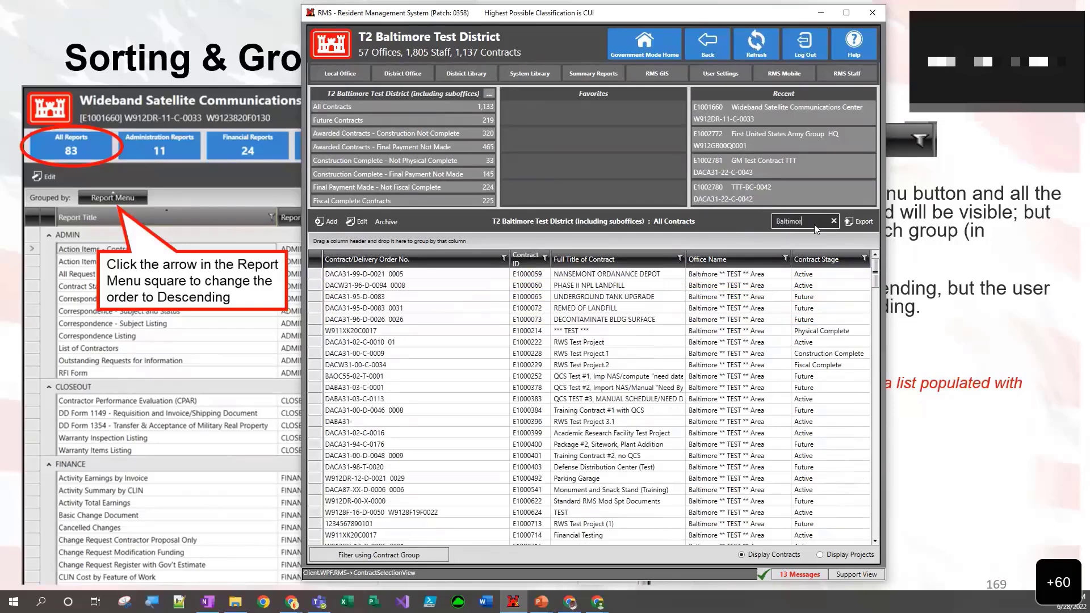
text(e)
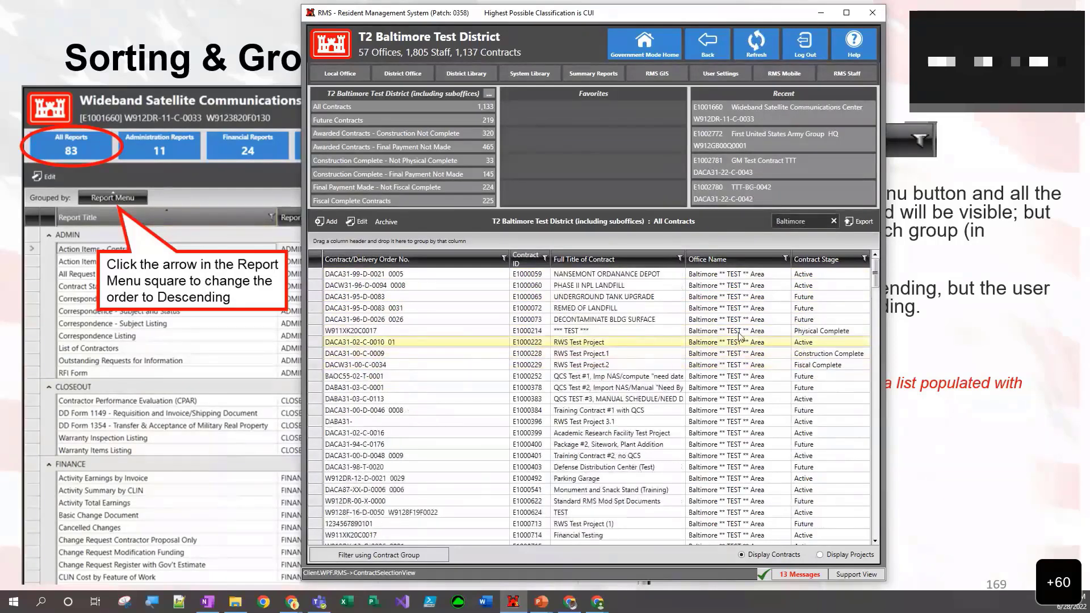
click(817, 221)
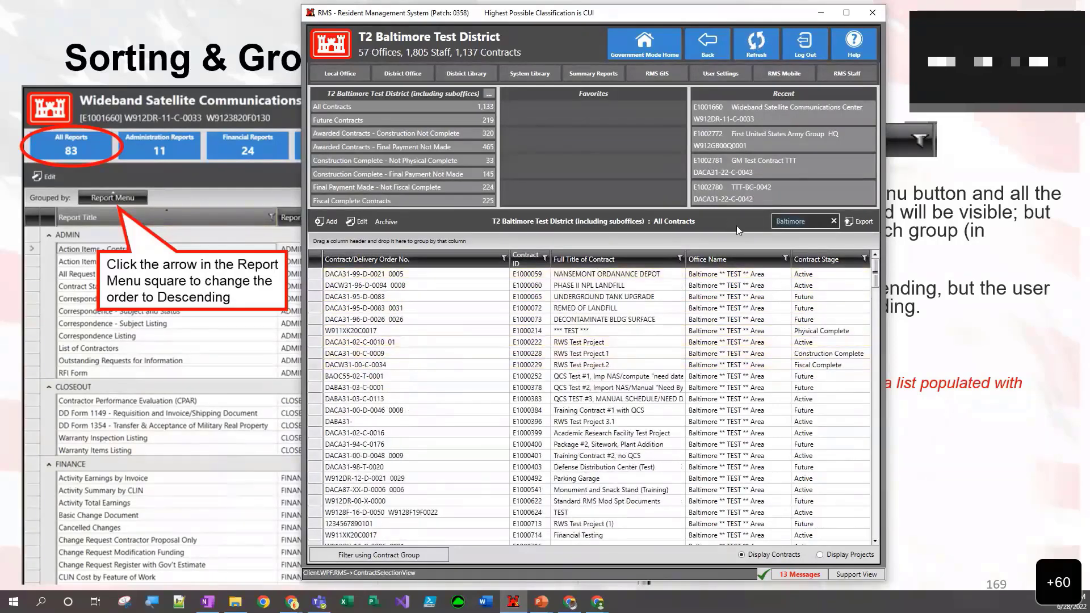
key(BackSpace)
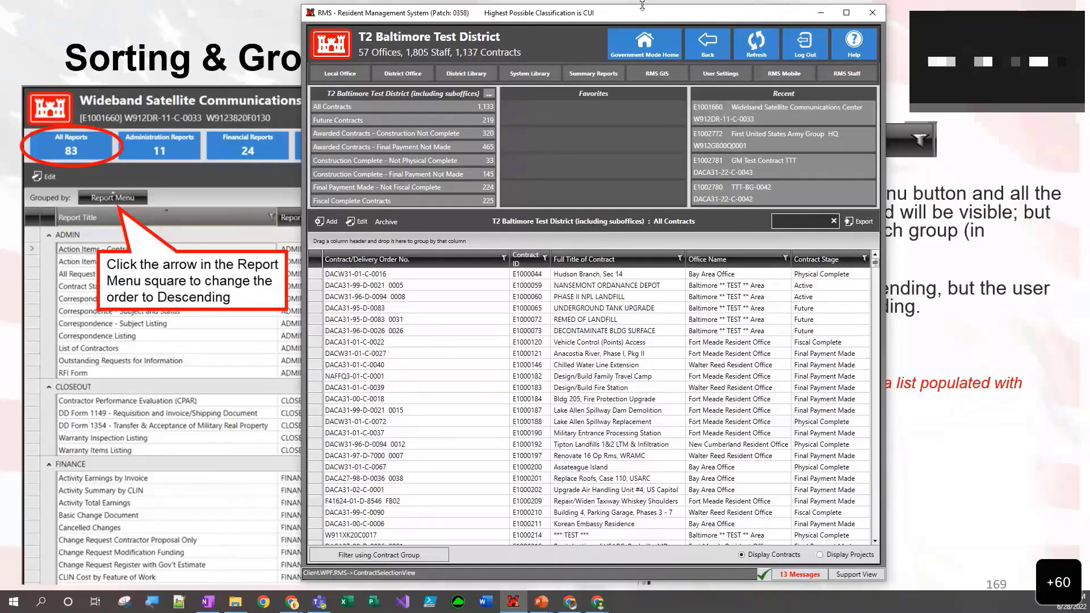
- Advance the slides to General Filtering the Data Grid, and open the Wideband Satellite Communications Center contract's Request for Information list in RMS
click(821, 13)
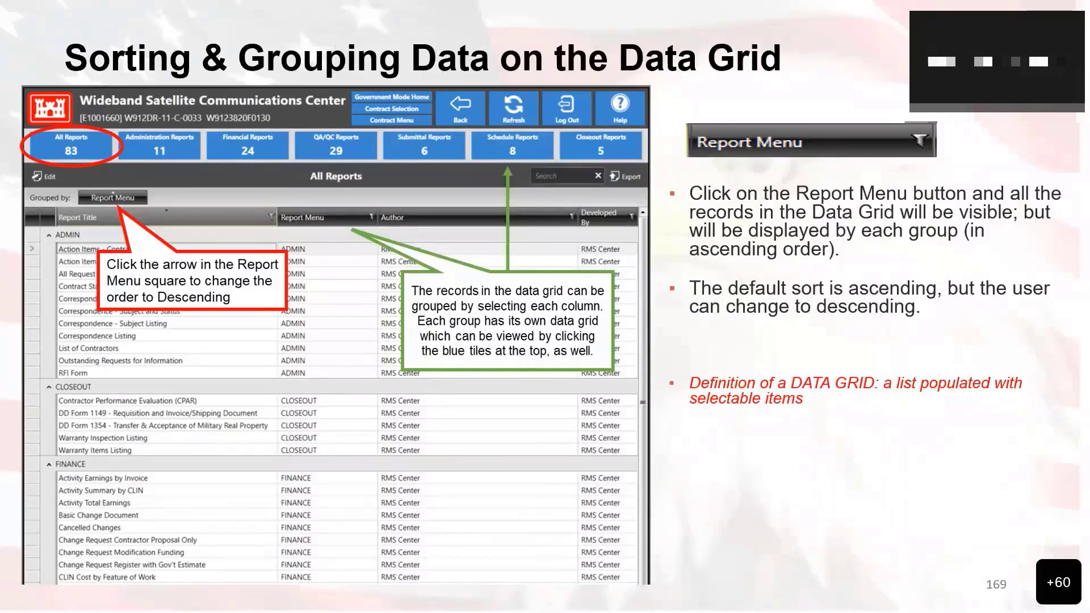
key(Right)
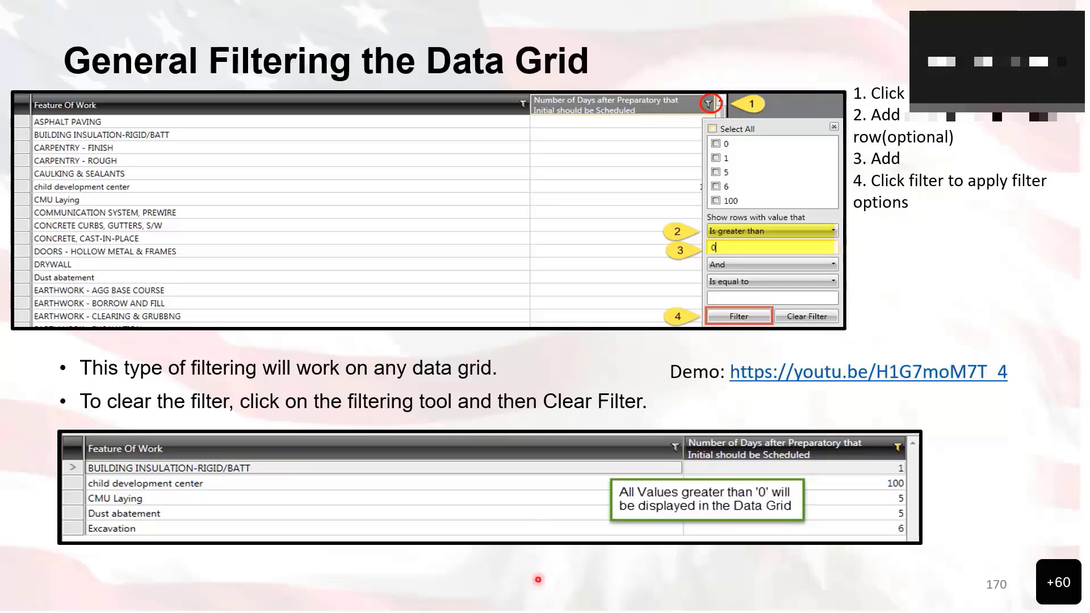
click(513, 601)
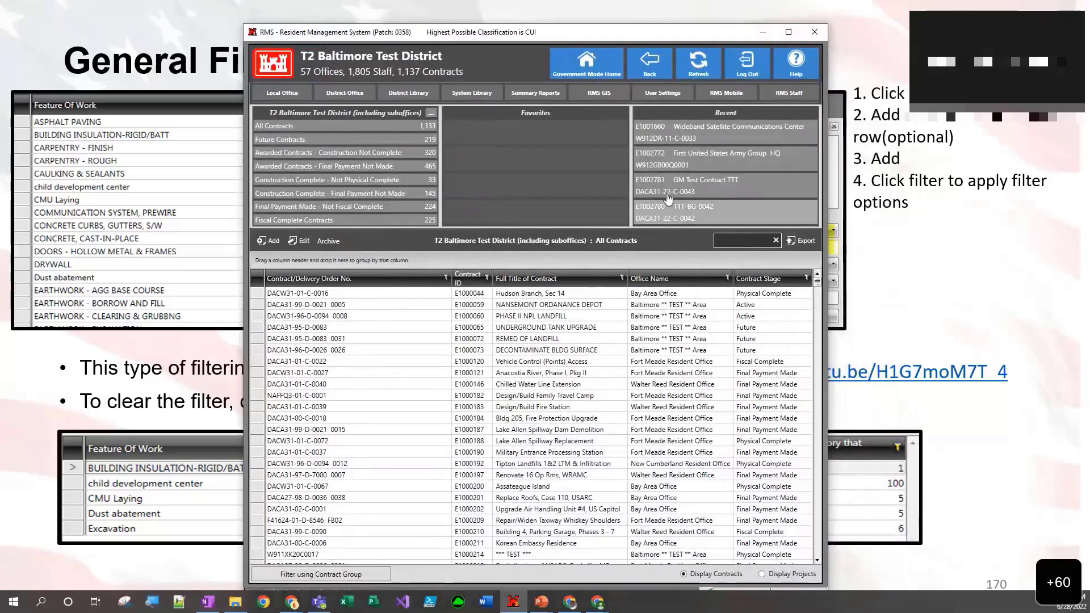
click(679, 133)
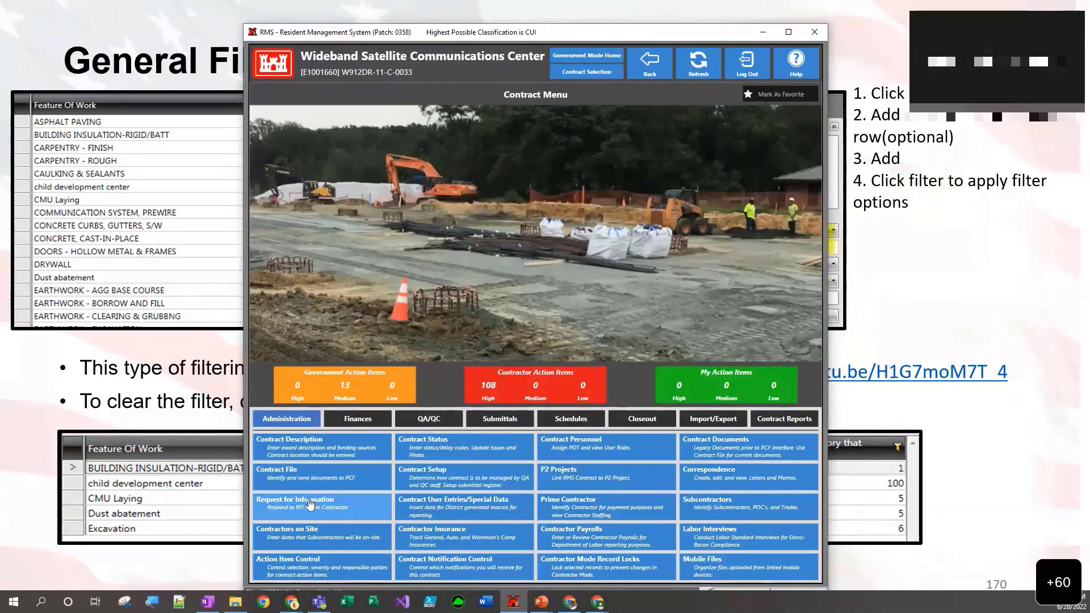
click(310, 505)
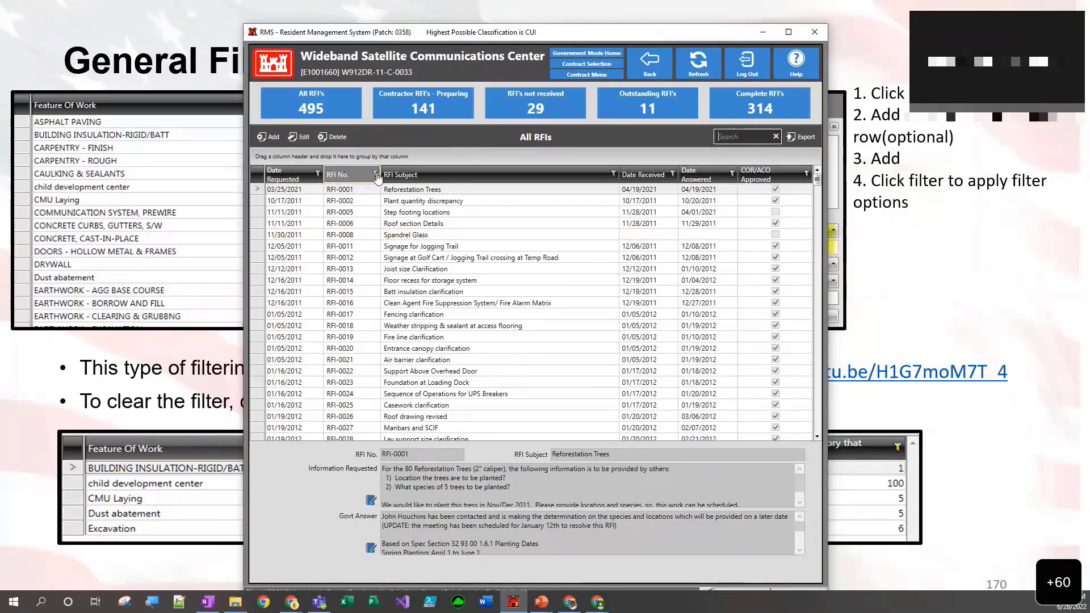
click(318, 174)
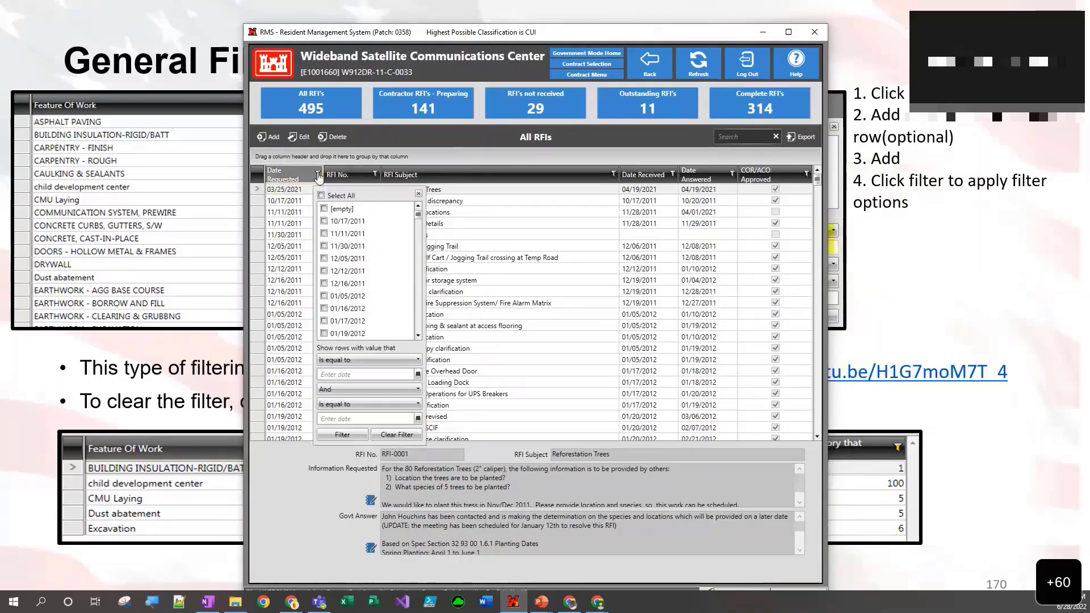
click(345, 362)
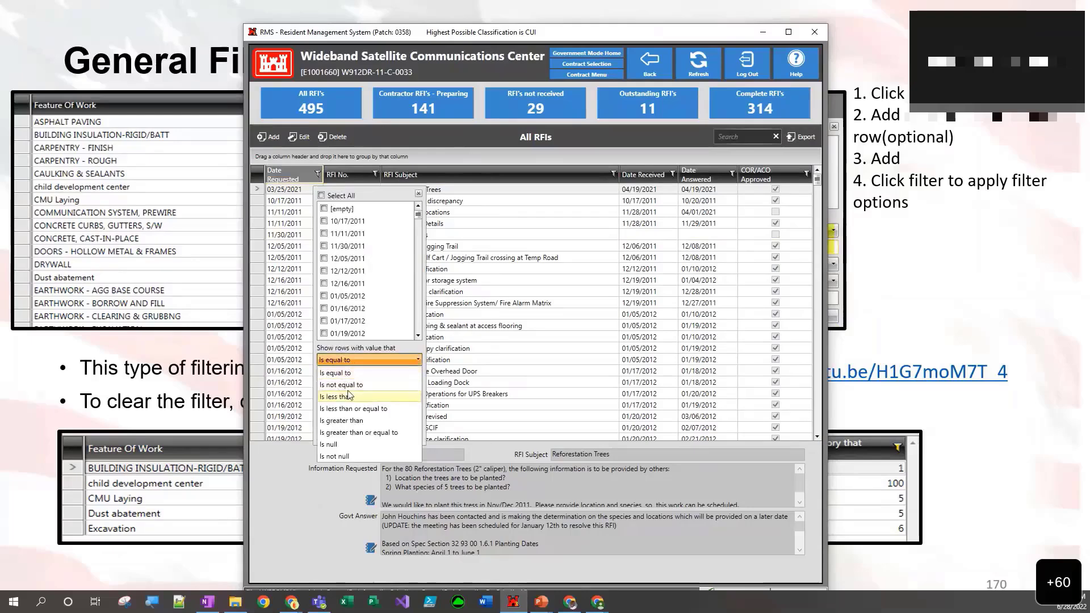
click(345, 422)
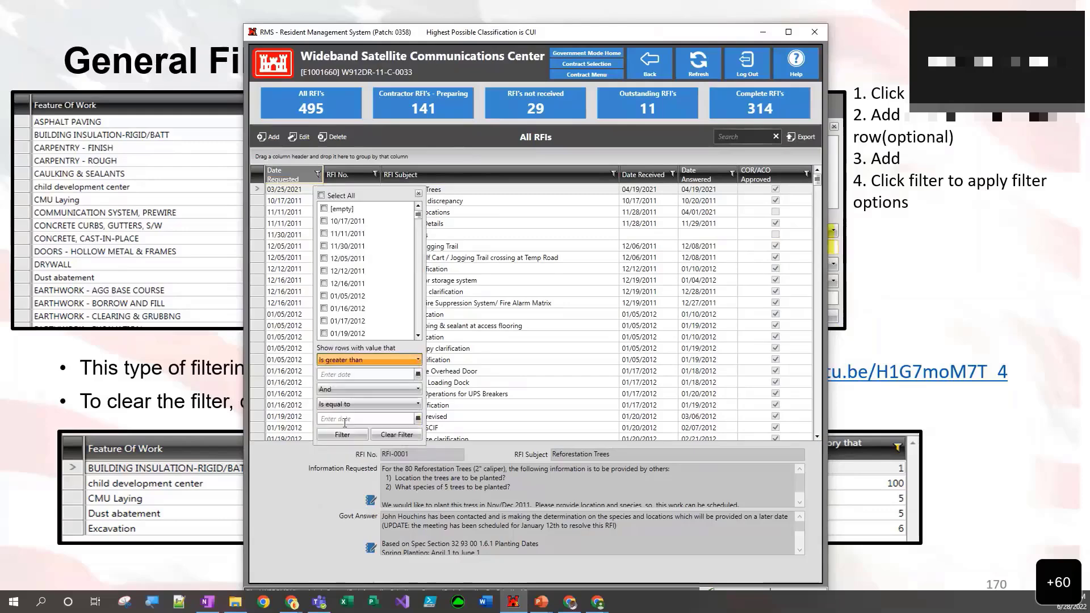
click(418, 375)
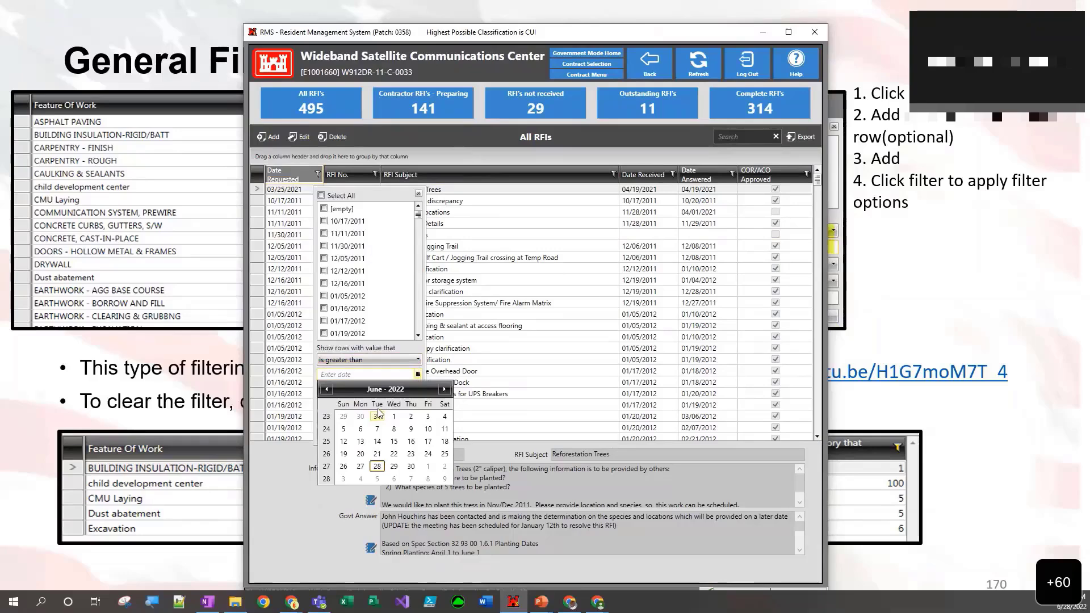
click(498, 250)
- Leave the Request for Information list and open the contract's QA/QC Daily Reports list
click(650, 69)
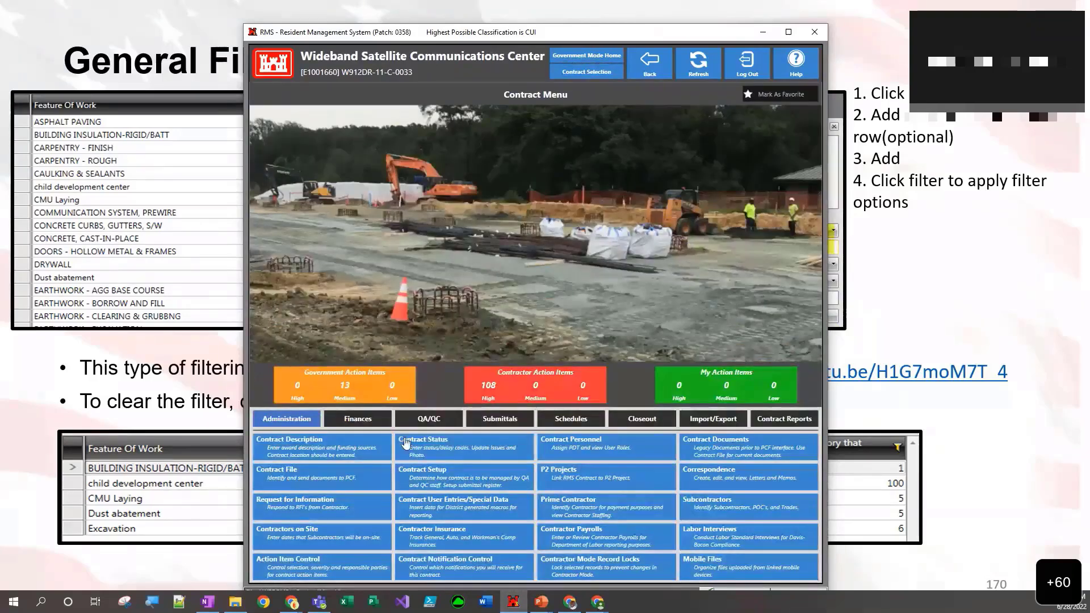
click(429, 419)
click(373, 444)
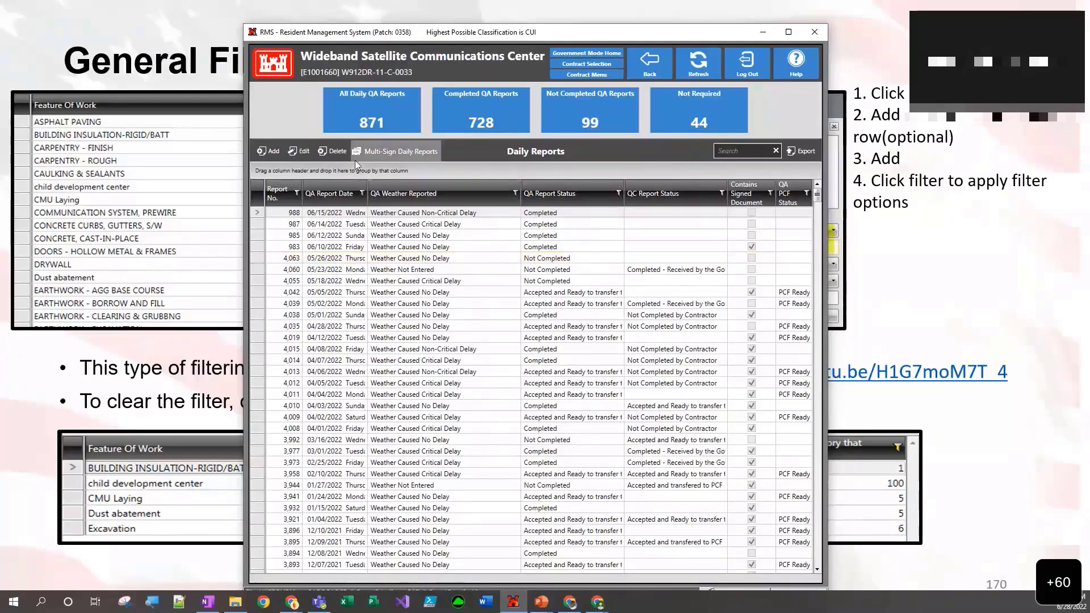
- Filter the daily reports to QA report dates greater than 5/2/2022
click(362, 194)
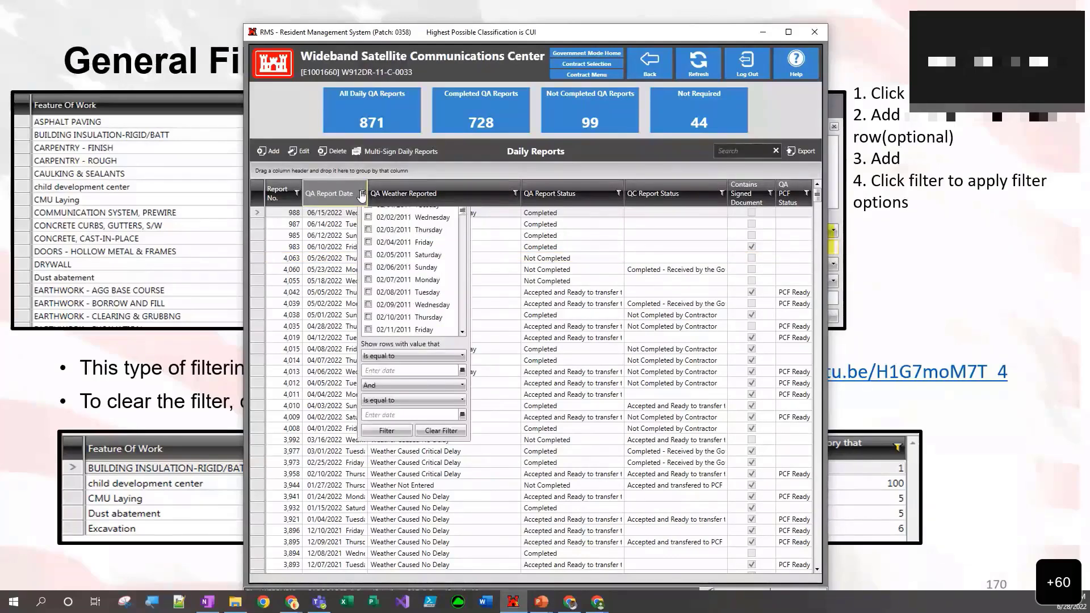
click(375, 384)
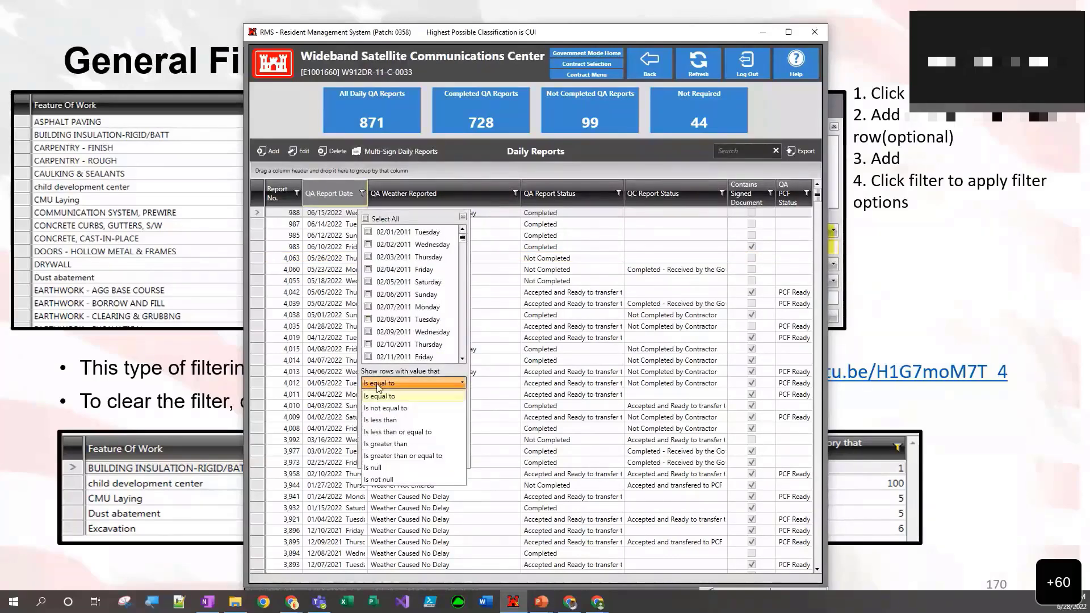
click(378, 444)
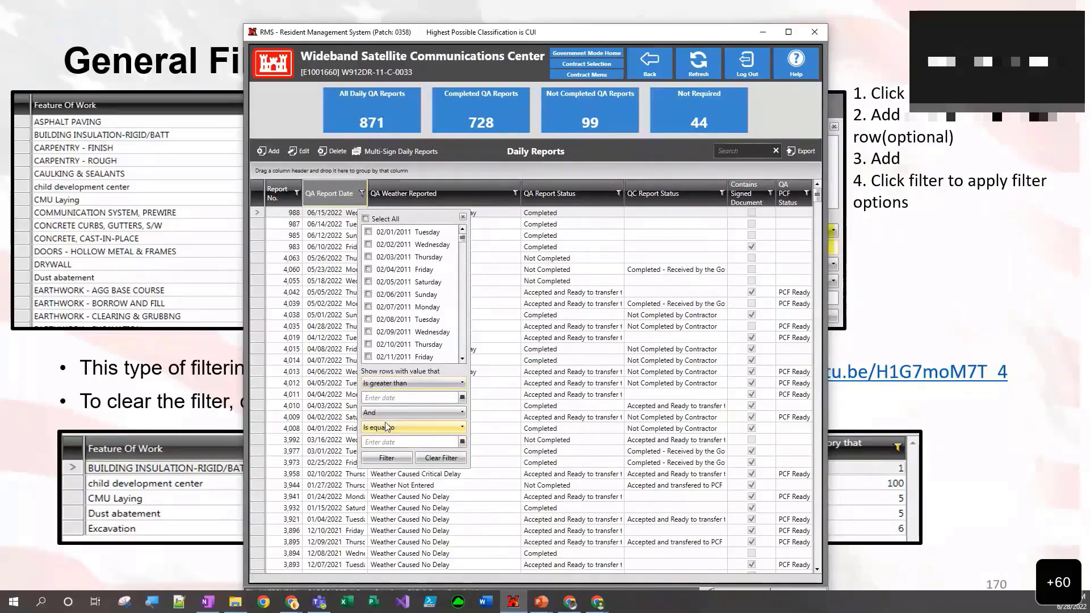
click(463, 398)
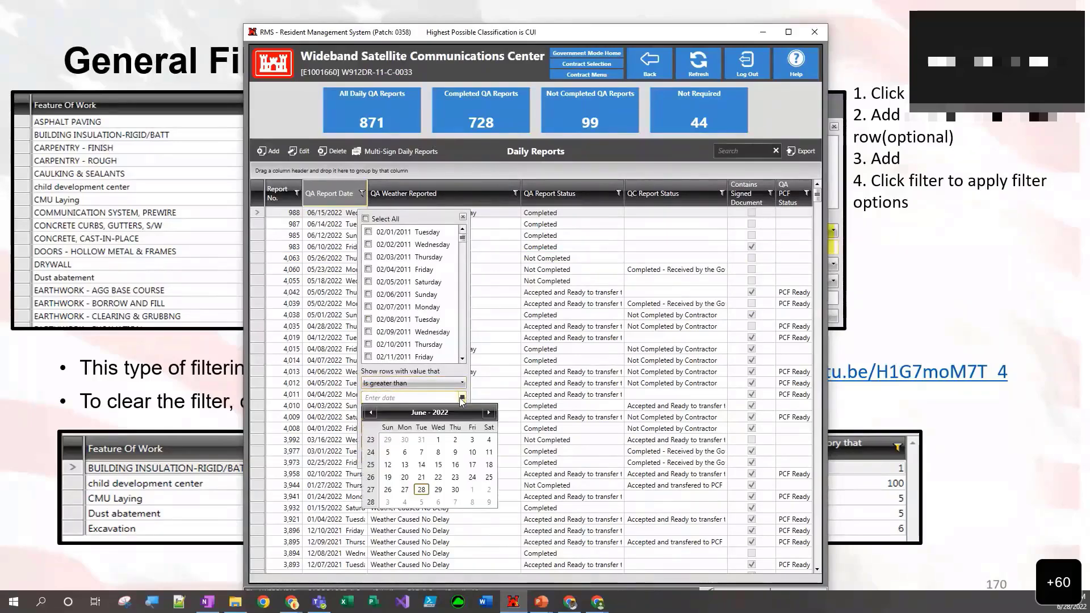
click(370, 413)
click(405, 441)
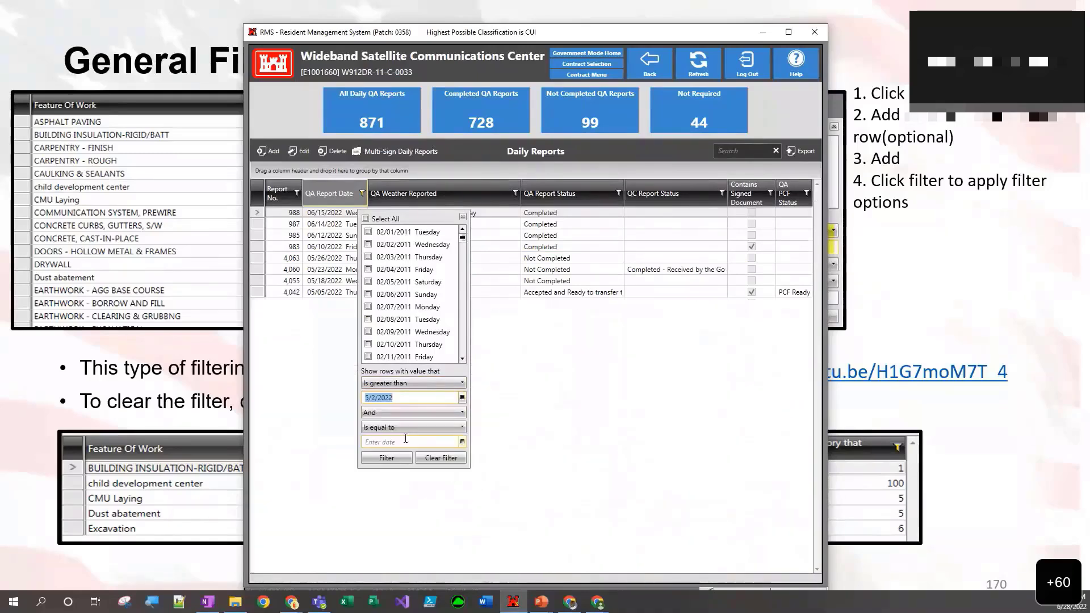
click(405, 399)
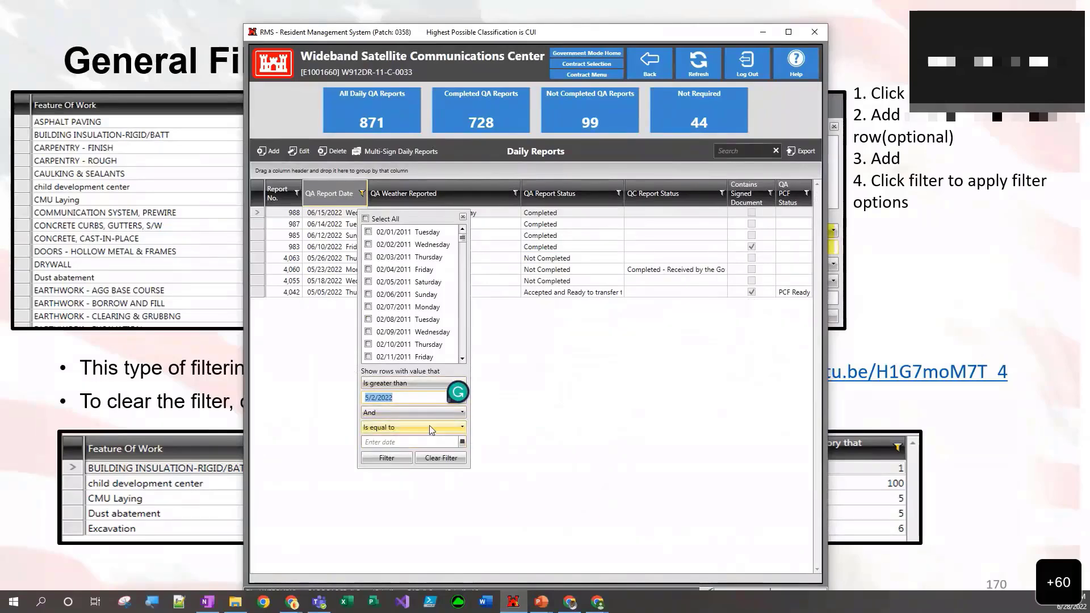
- Add a second QA report date condition, is less than 5/31/2022, and apply the filter
click(407, 428)
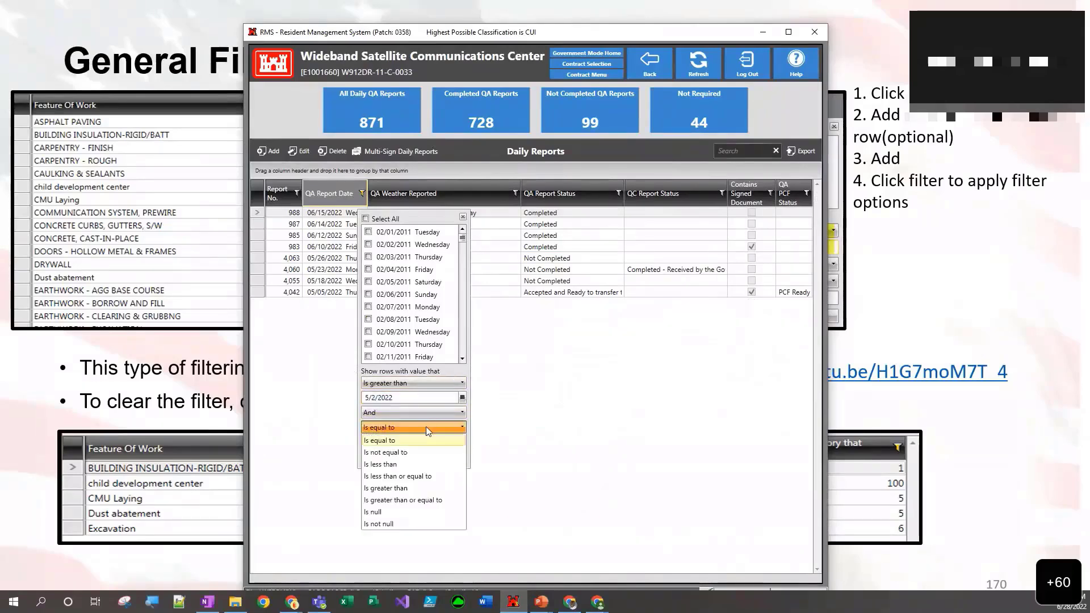
click(393, 465)
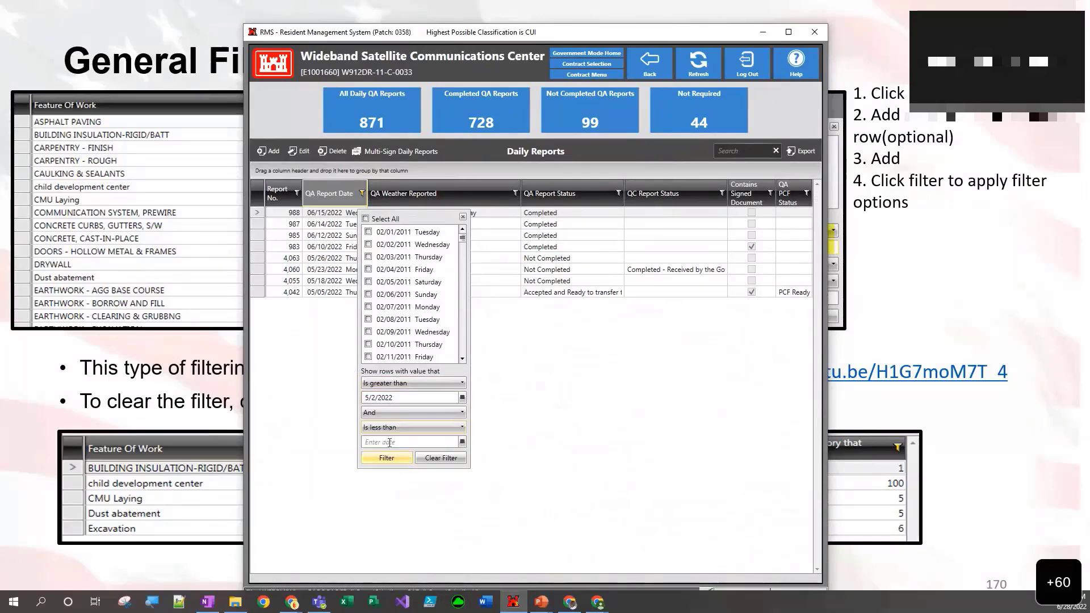
click(462, 445)
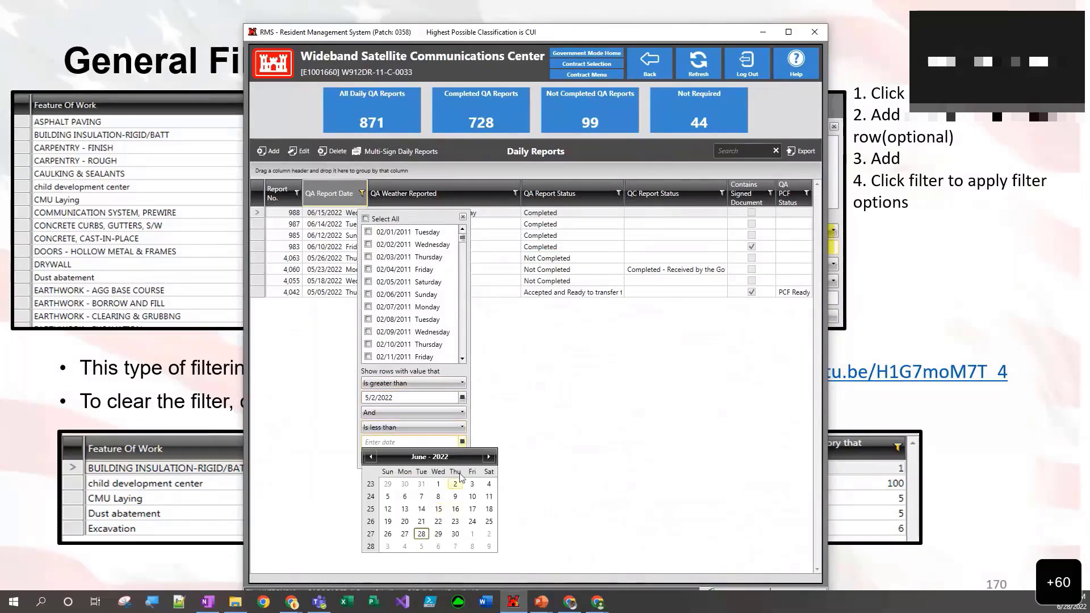
click(371, 457)
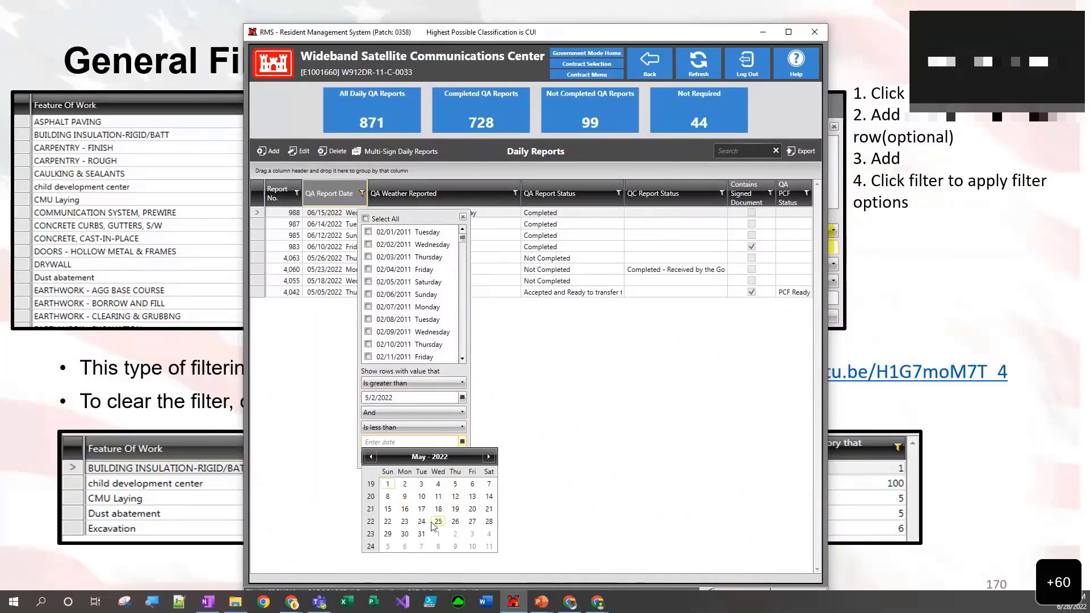
click(422, 534)
click(373, 456)
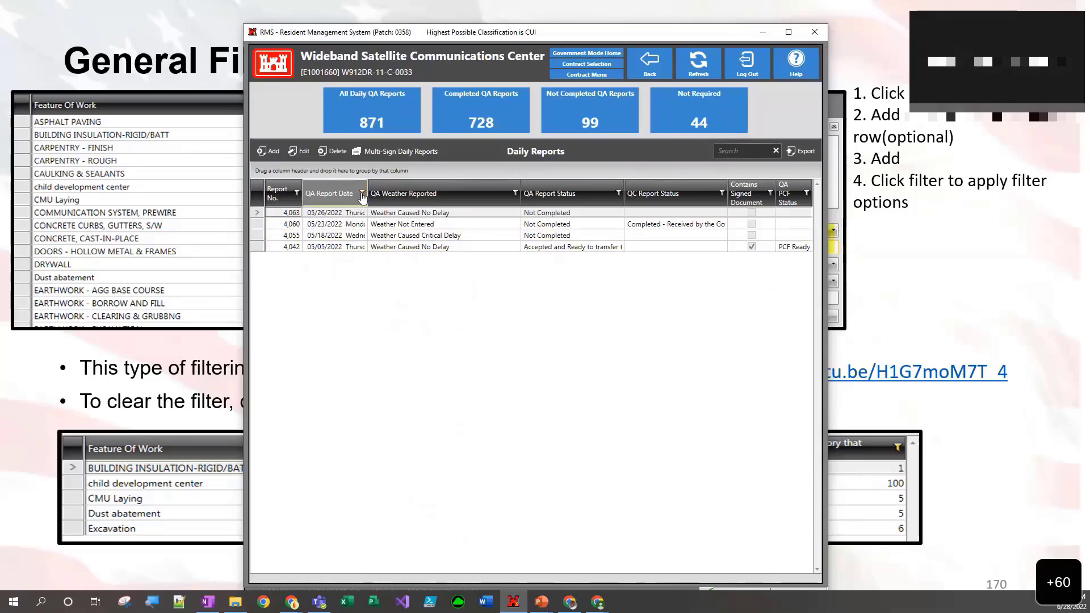
- Clear the QA Report Date filter from the daily reports and close its filter options
click(362, 194)
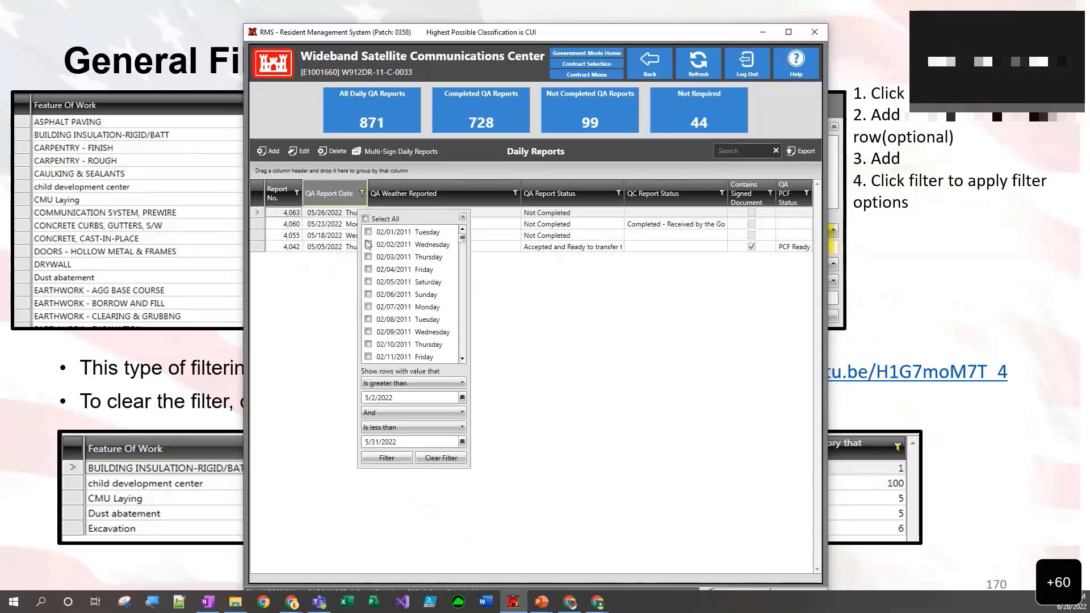
click(431, 459)
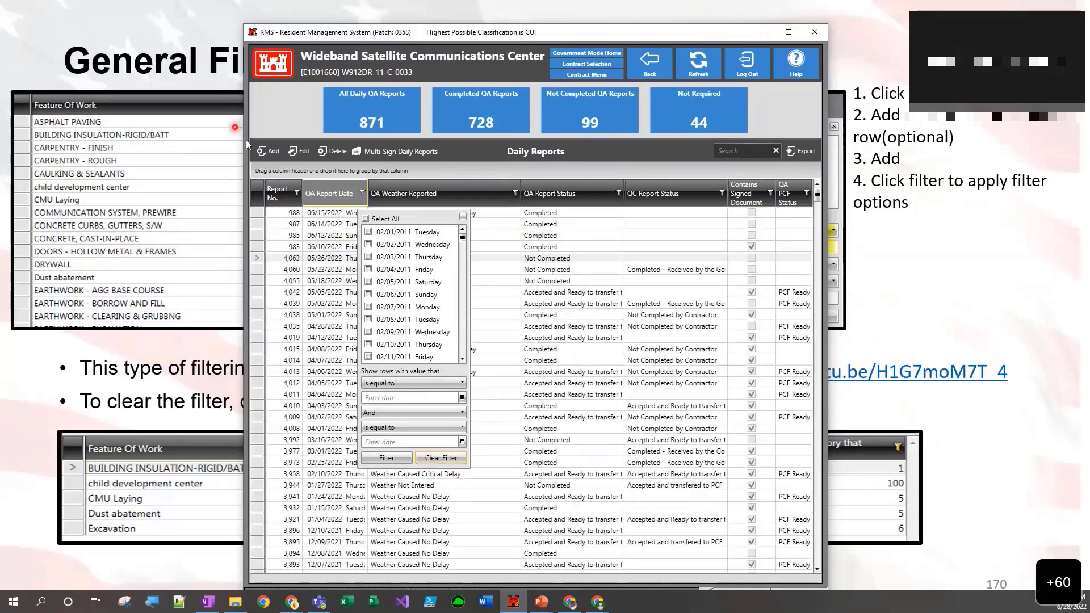
click(461, 218)
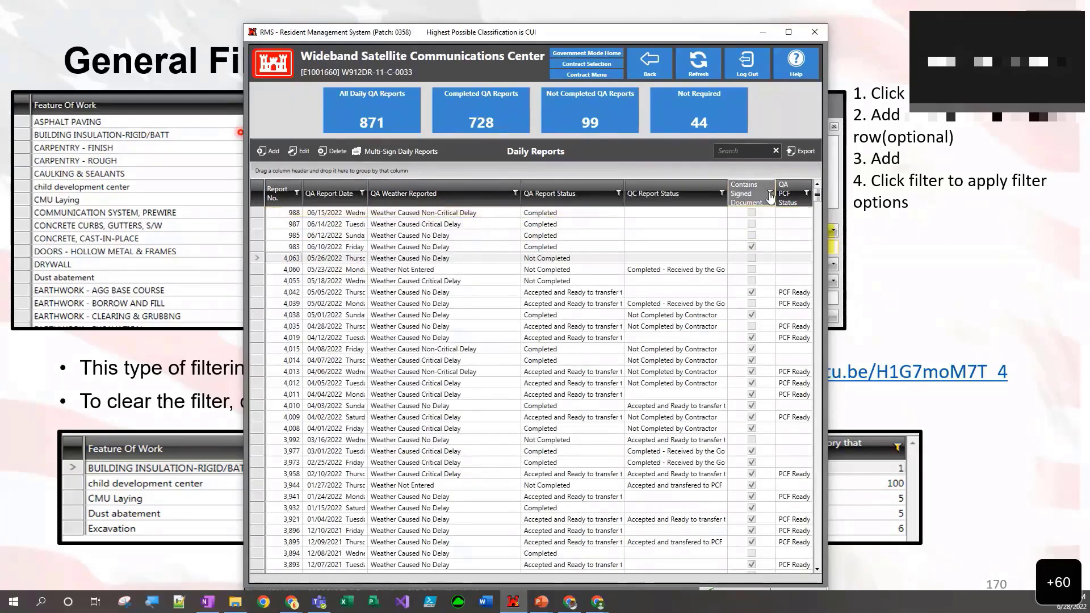
- Filter the daily reports by Contains Signed Document, first True and then False instead, and clear the filter
click(771, 193)
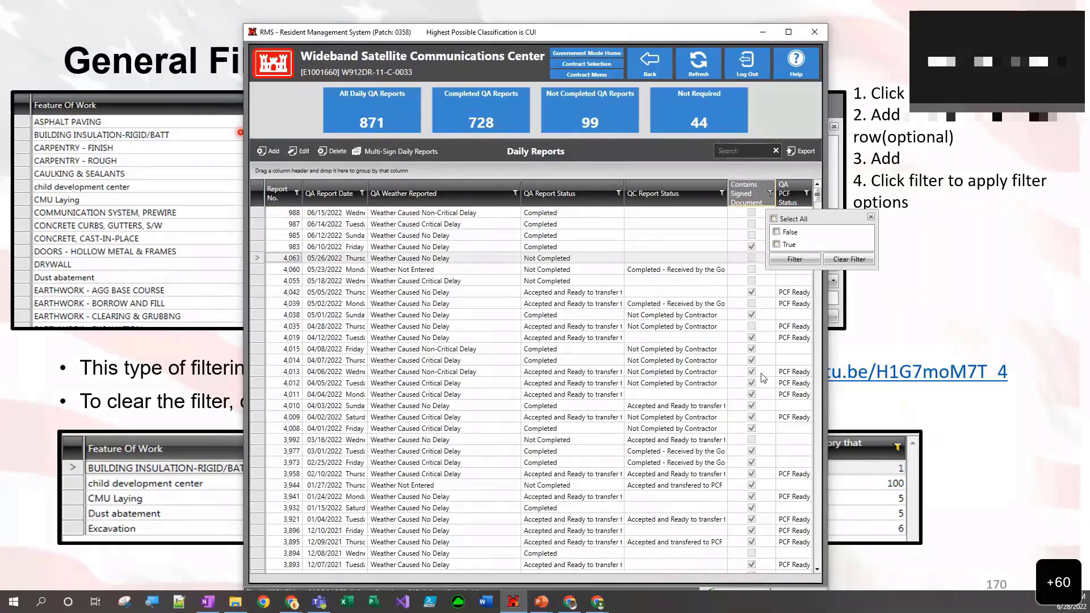
click(776, 244)
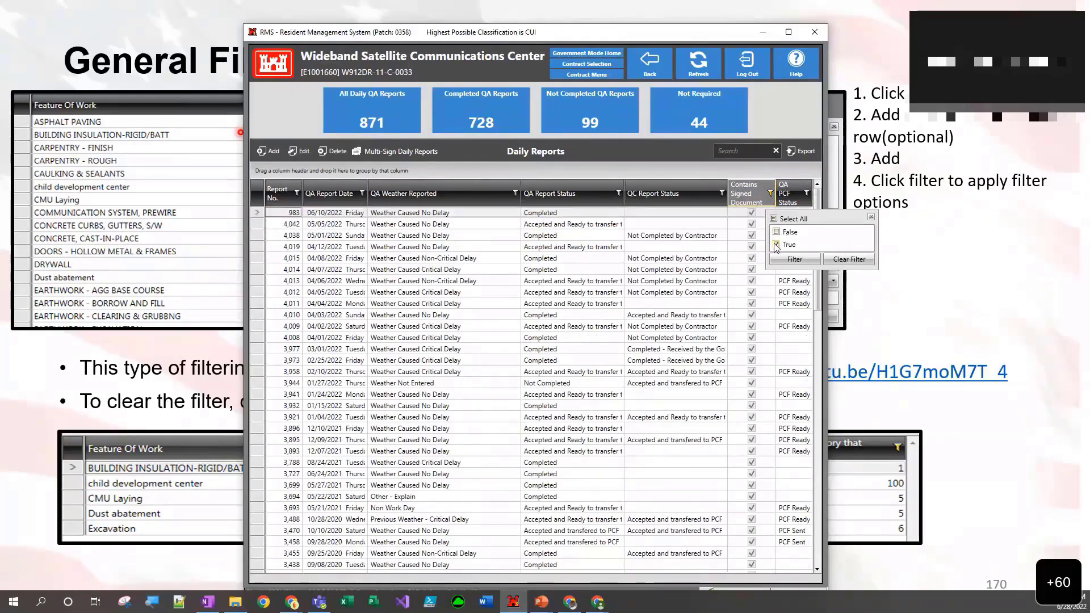
click(777, 244)
click(777, 232)
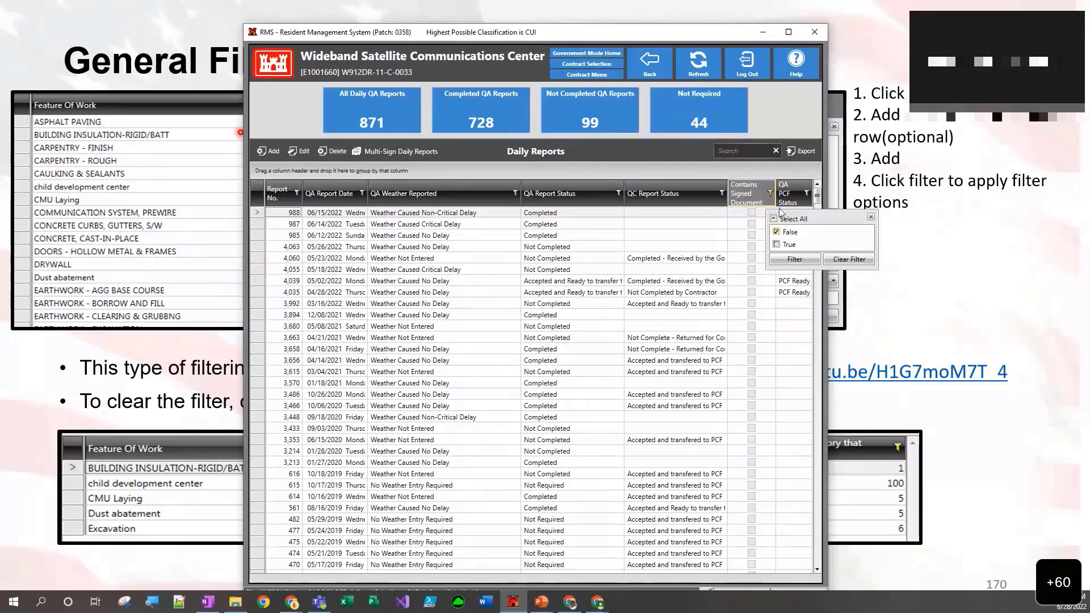
click(846, 260)
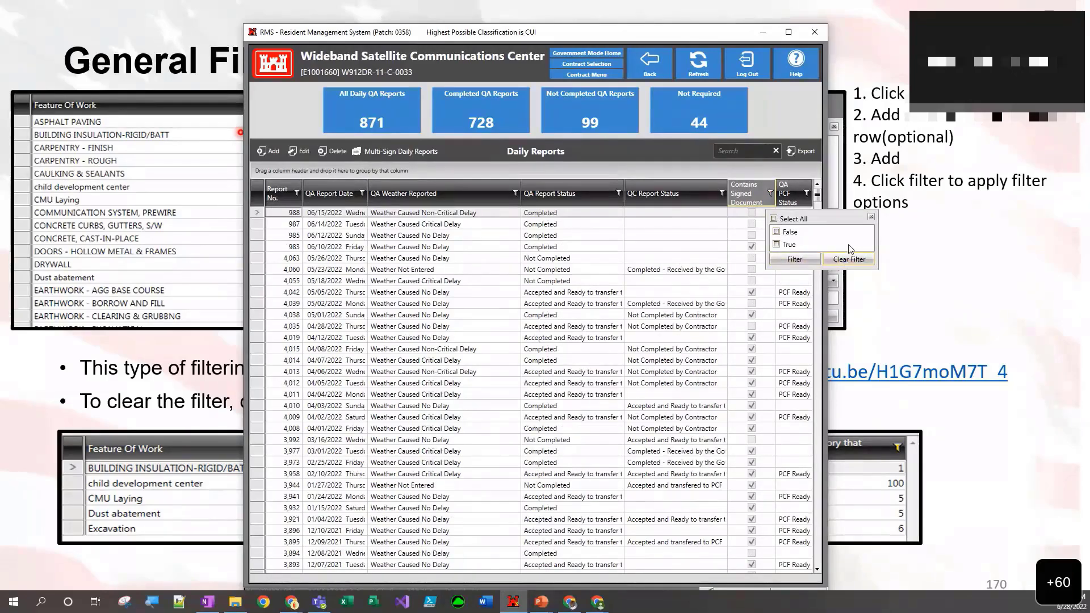
click(871, 219)
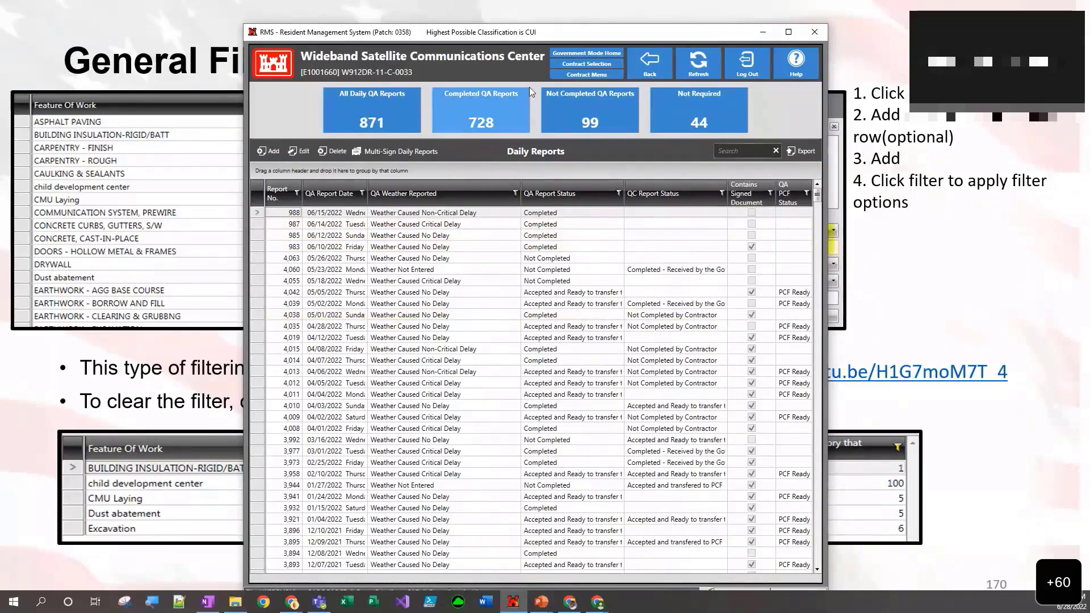
- Switch back to the PowerPoint slide show and advance to the Using the Search Box on the Data Grid slide
drag(550, 34, 579, 263)
click(796, 238)
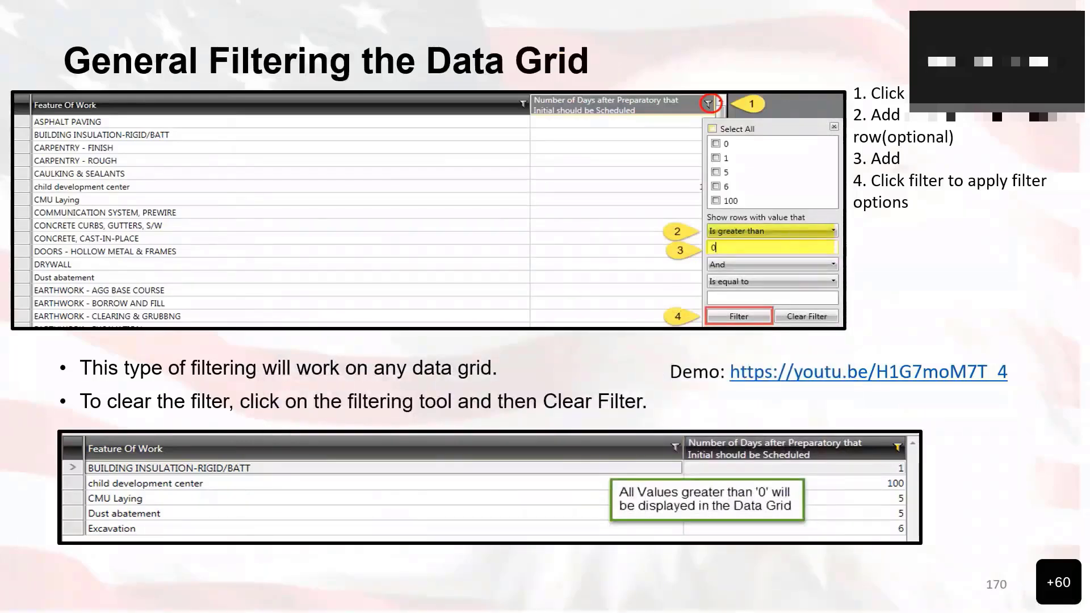
key(Right)
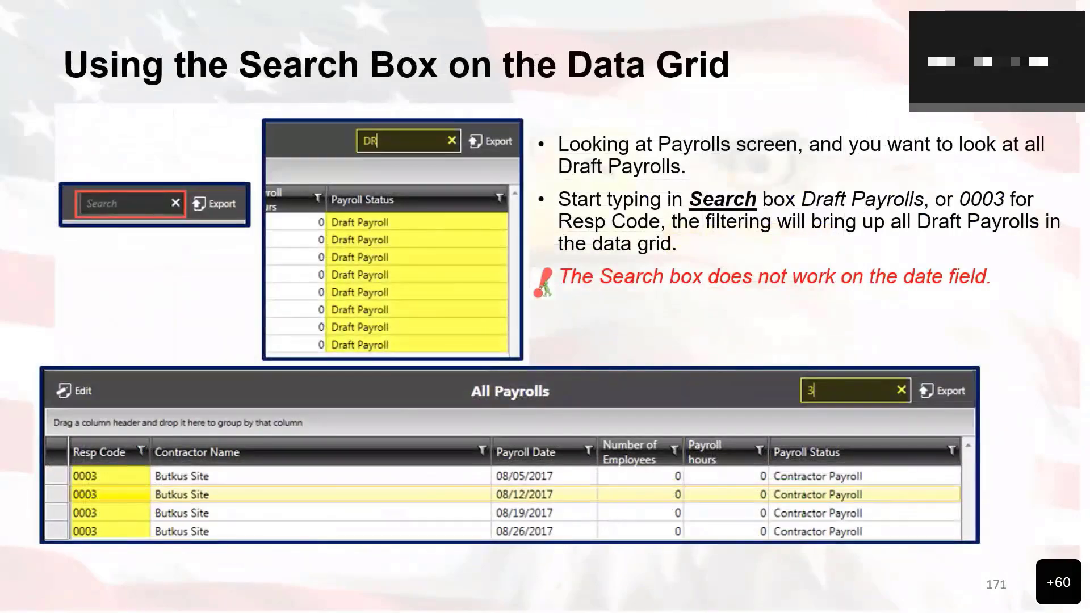